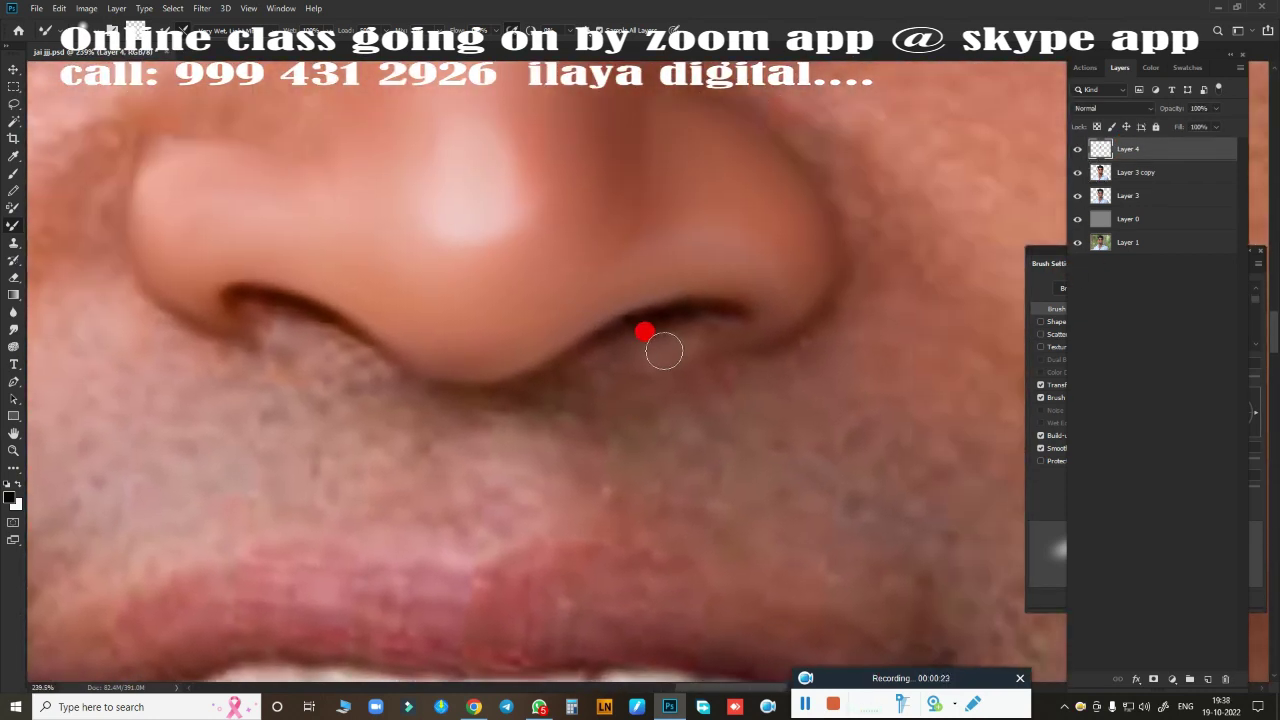
- Darken and smooth the nostril's lower edge on Layer 4 with the Mixer Brush
drag(664, 350, 622, 342)
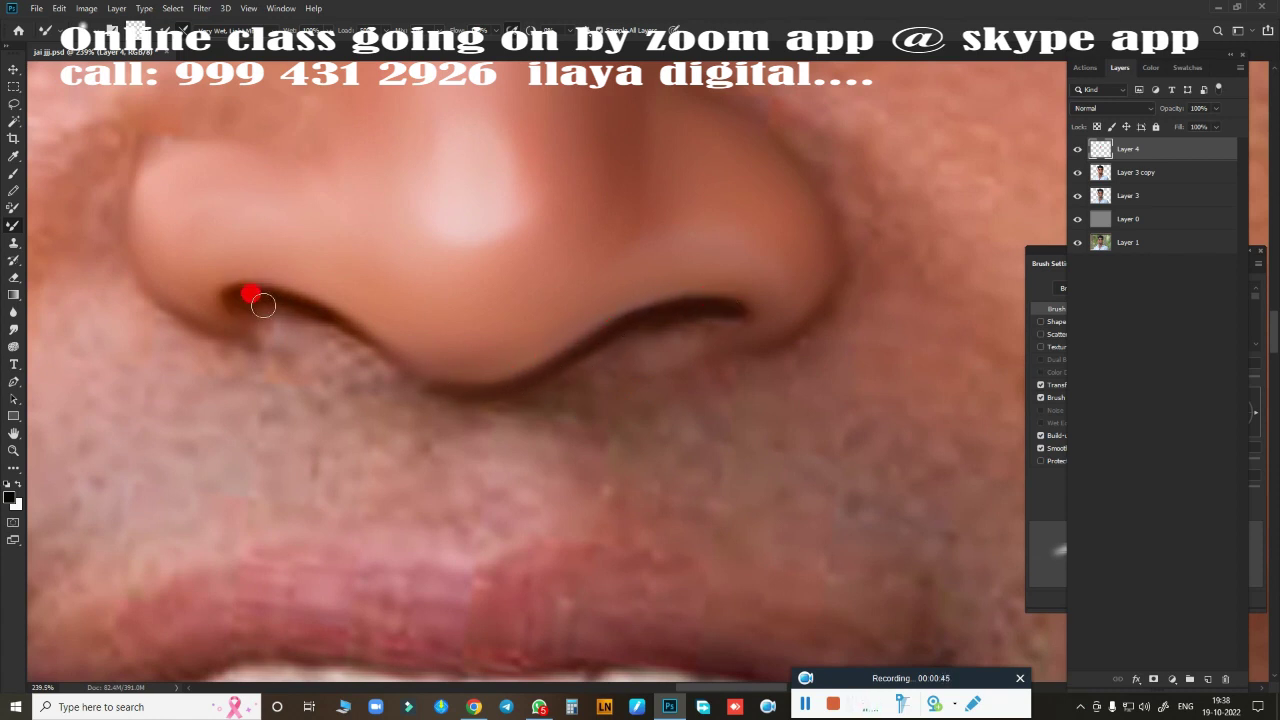
drag(321, 318, 522, 378)
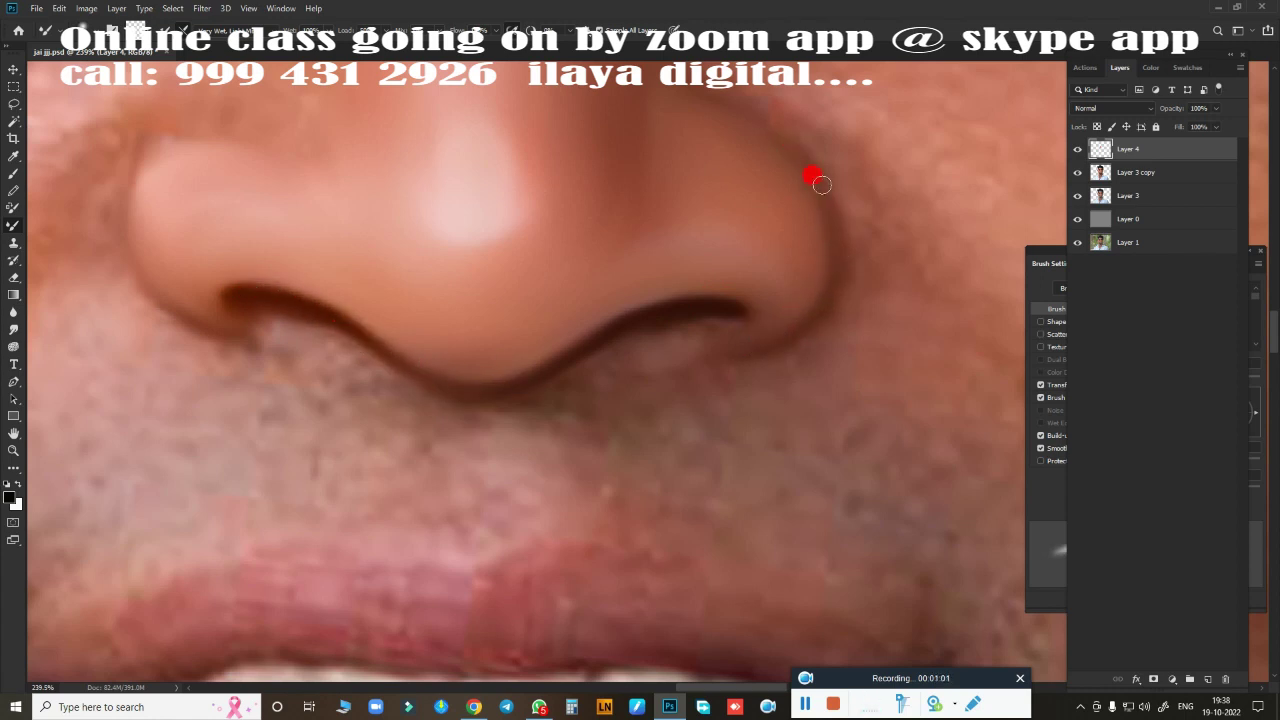
drag(219, 342, 499, 437)
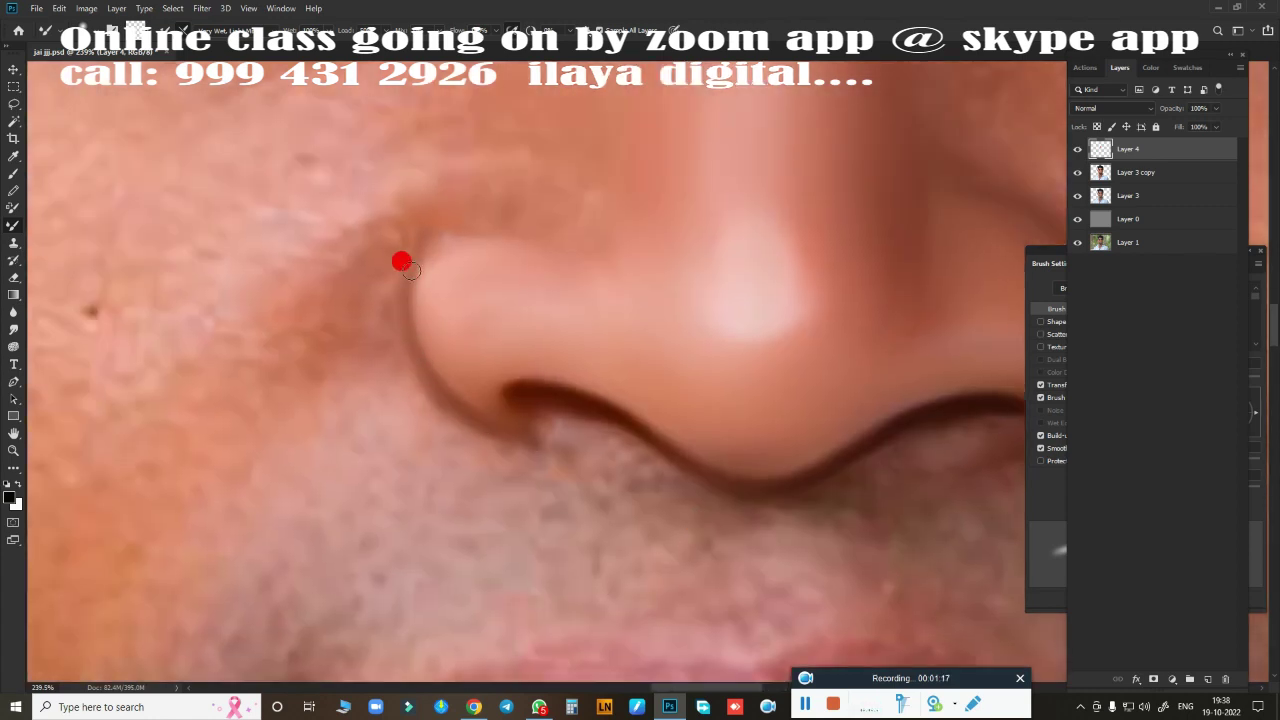
- Darken and smooth the nostril crease from its left part to its right end
key(ctrl+0)
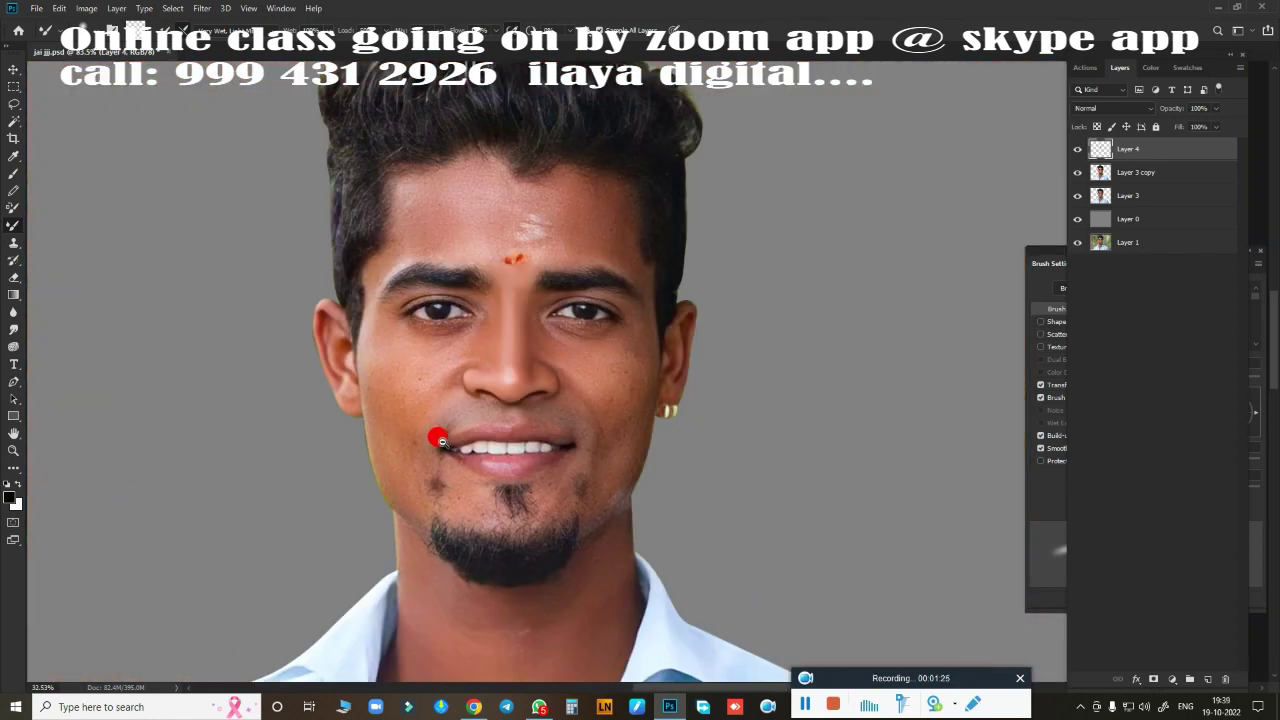
scroll(434, 434, up, 3)
key(e)
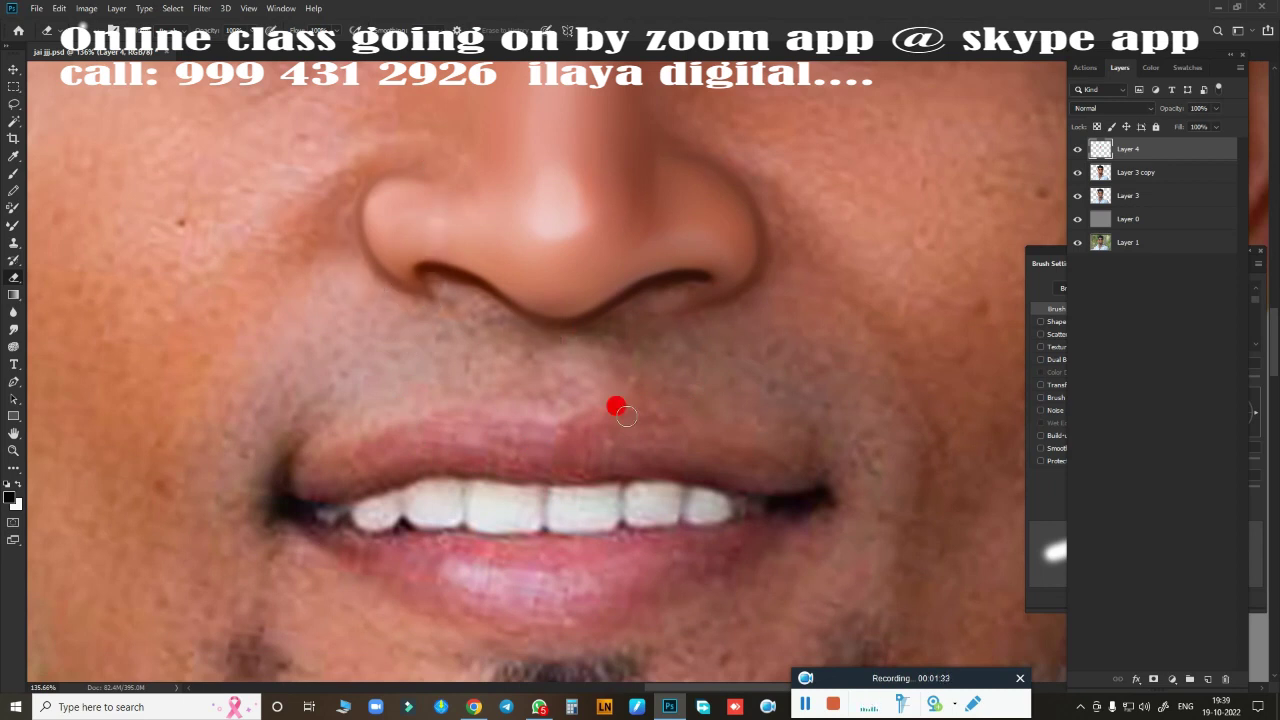
scroll(616, 407, up, 1)
scroll(628, 414, right, 3)
key(b)
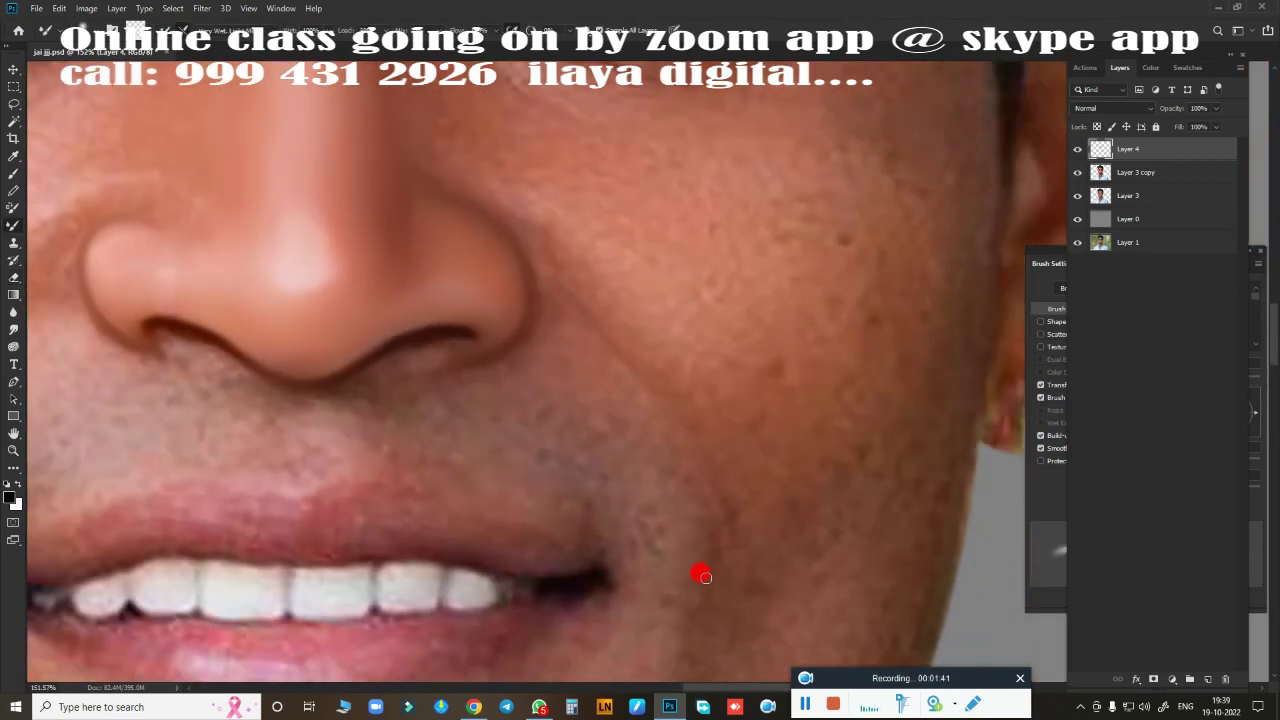
scroll(503, 279, left, 4)
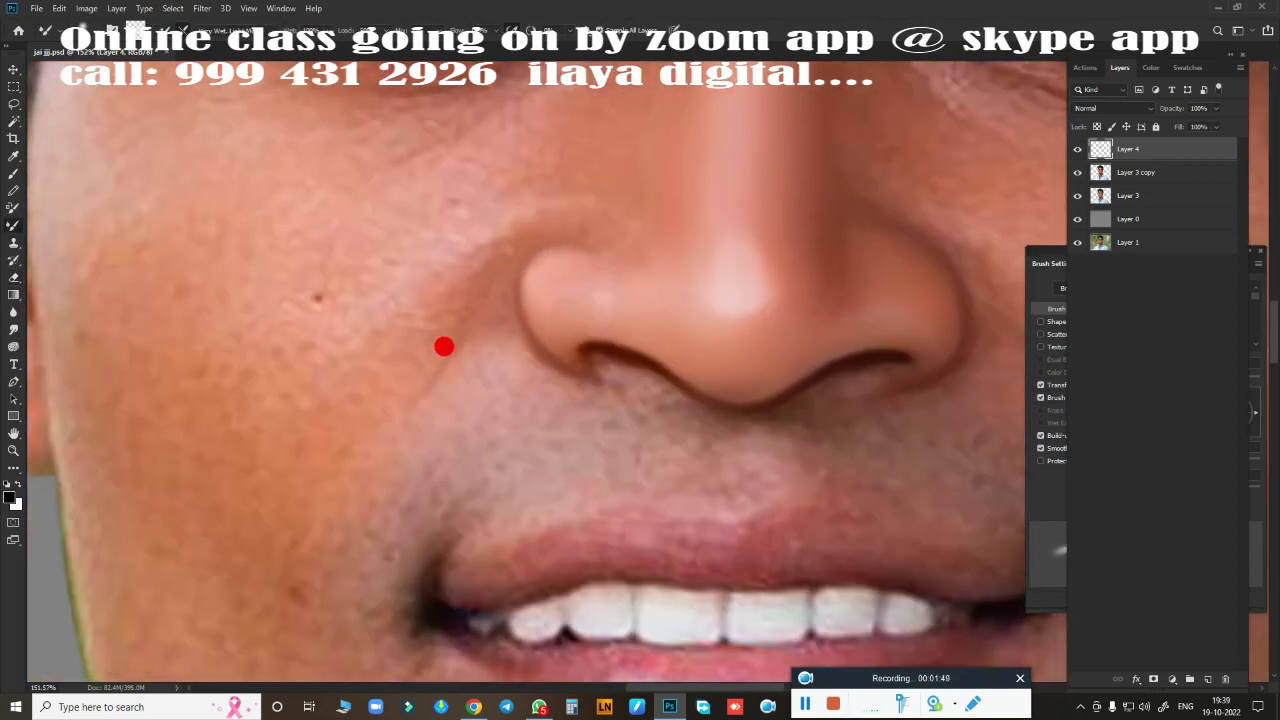
scroll(509, 420, down, 3)
scroll(730, 468, up, 3)
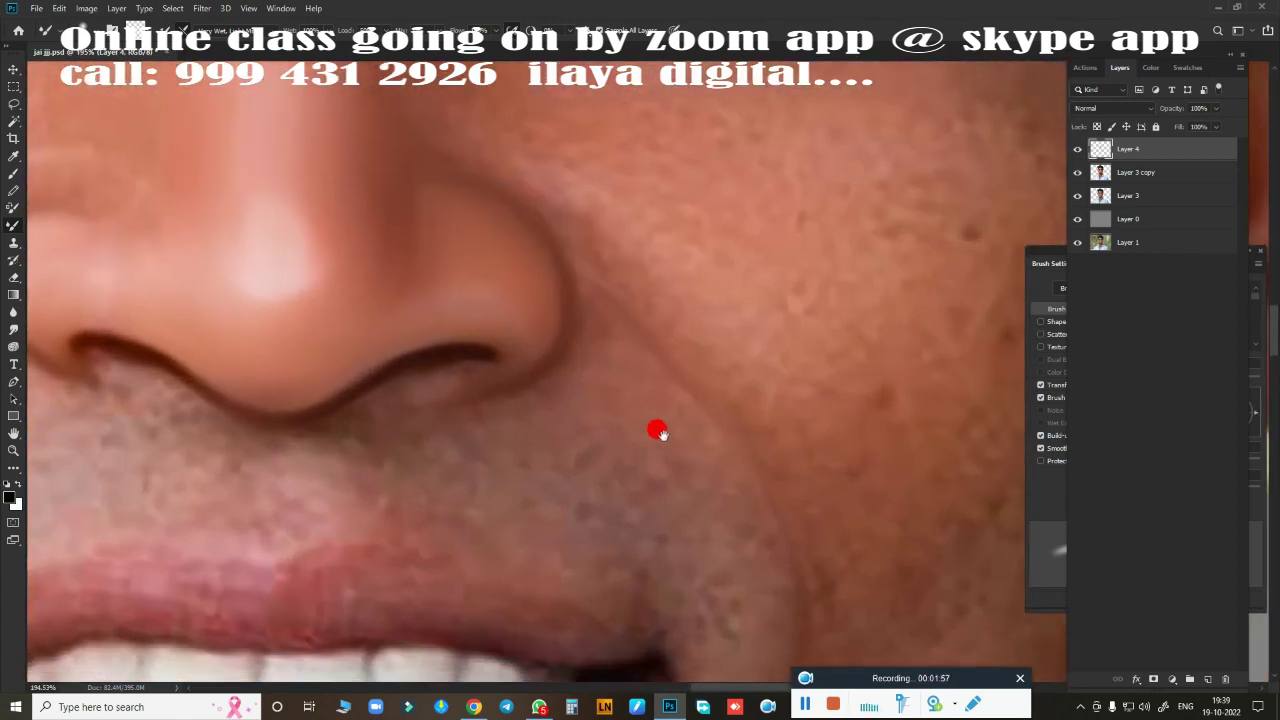
scroll(657, 431, up, 2)
key(j)
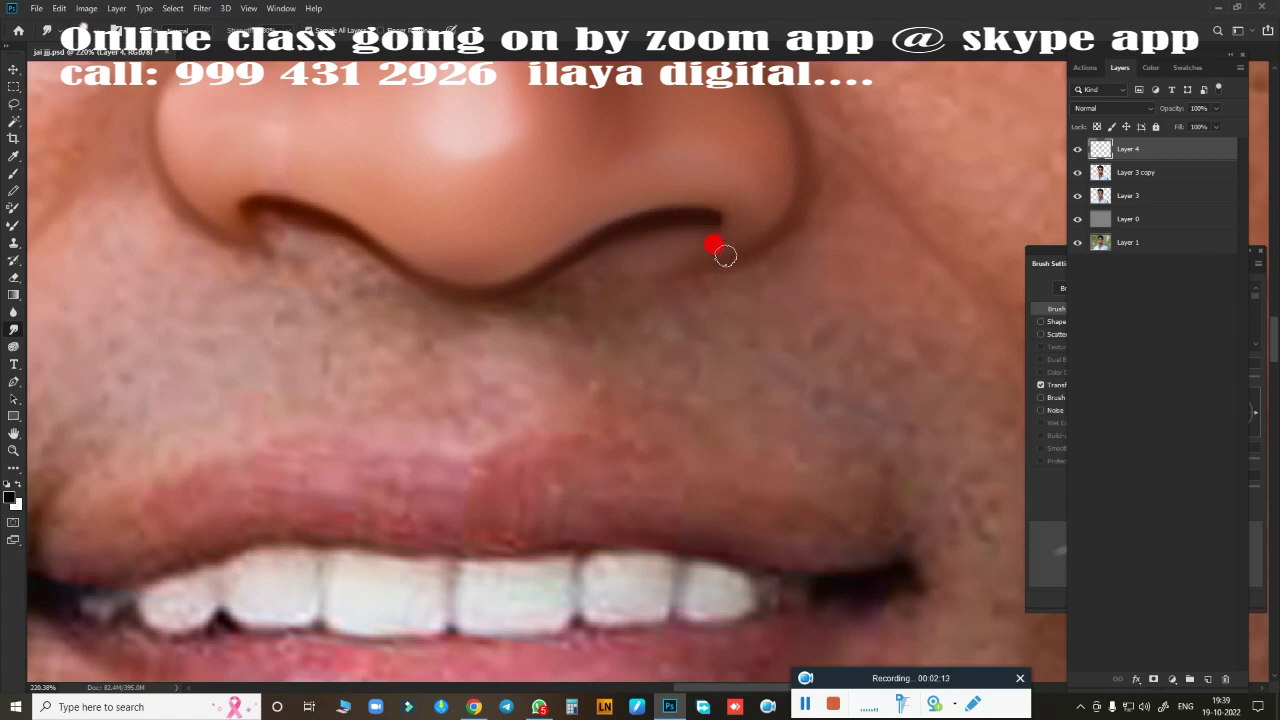
mouse_move(607, 277)
mouse_down()
mouse_move(267, 238)
mouse_move(515, 291)
mouse_up()
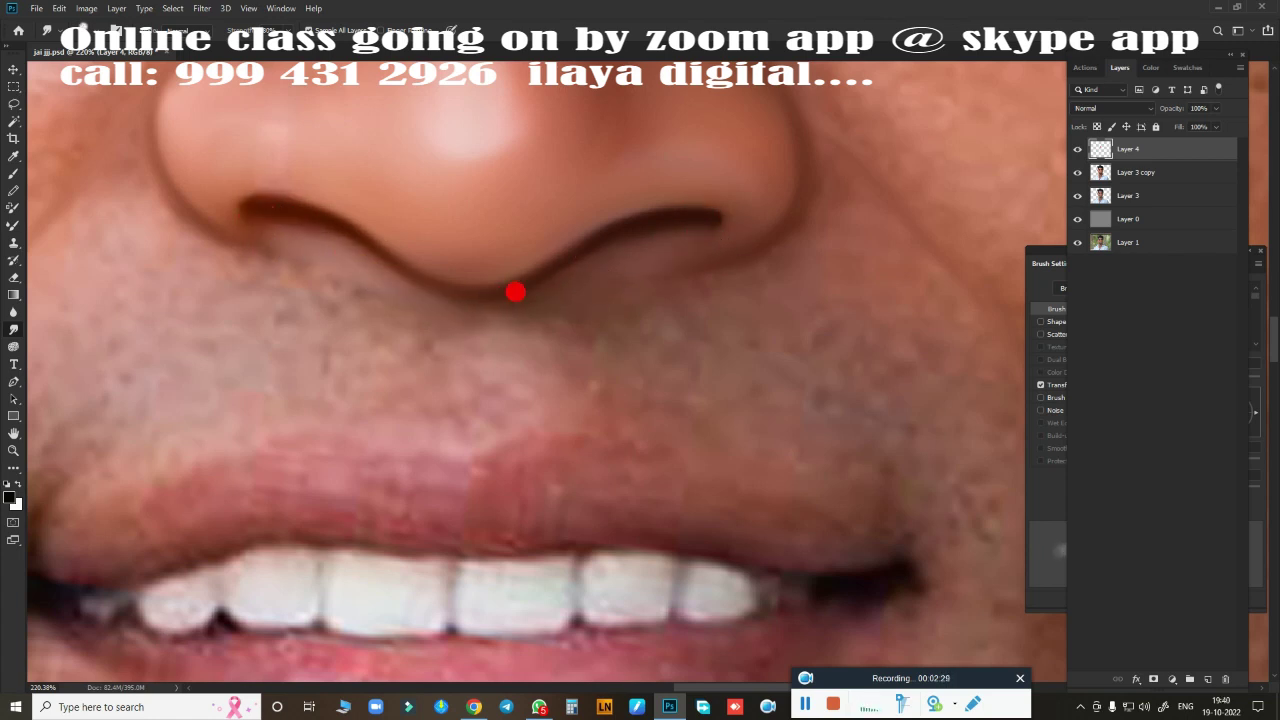
mouse_move(425, 318)
mouse_down()
mouse_move(391, 294)
mouse_move(789, 297)
mouse_move(777, 274)
mouse_move(832, 256)
mouse_move(971, 334)
mouse_move(829, 306)
mouse_move(678, 313)
mouse_up()
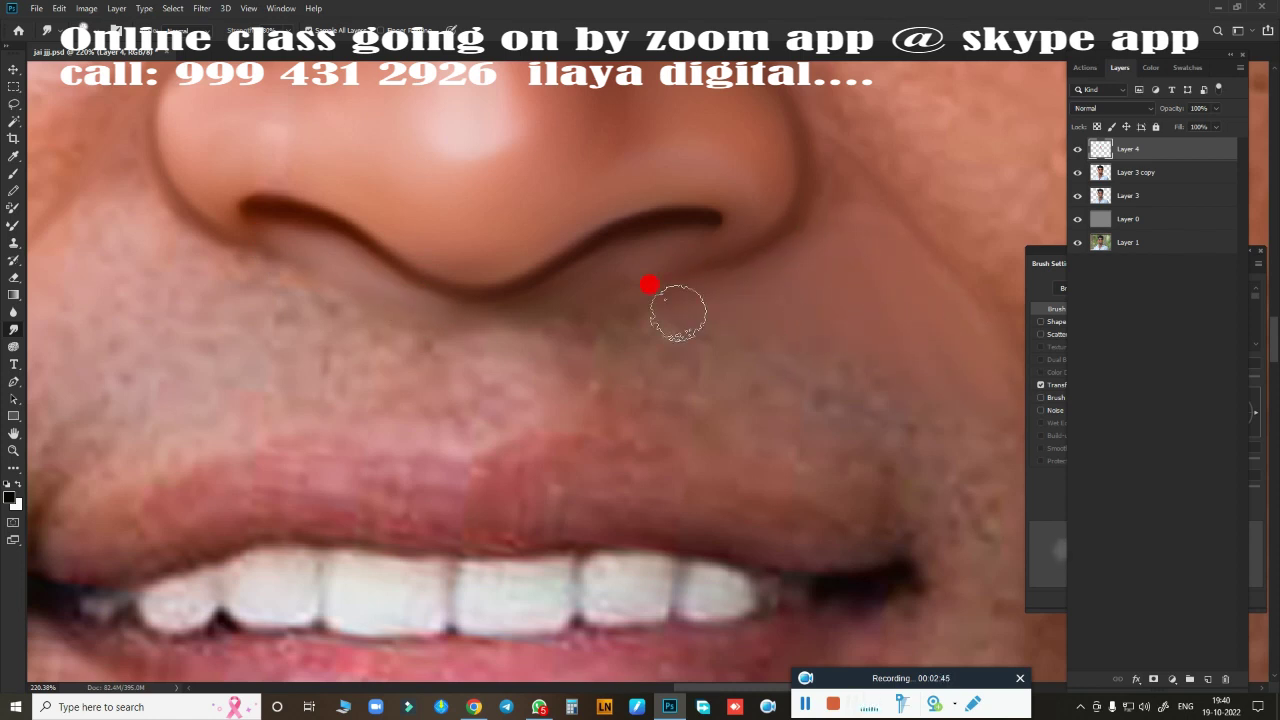
- Soften the skin beside the right nostril
scroll(513, 326, right, 5)
scroll(513, 326, up, 3)
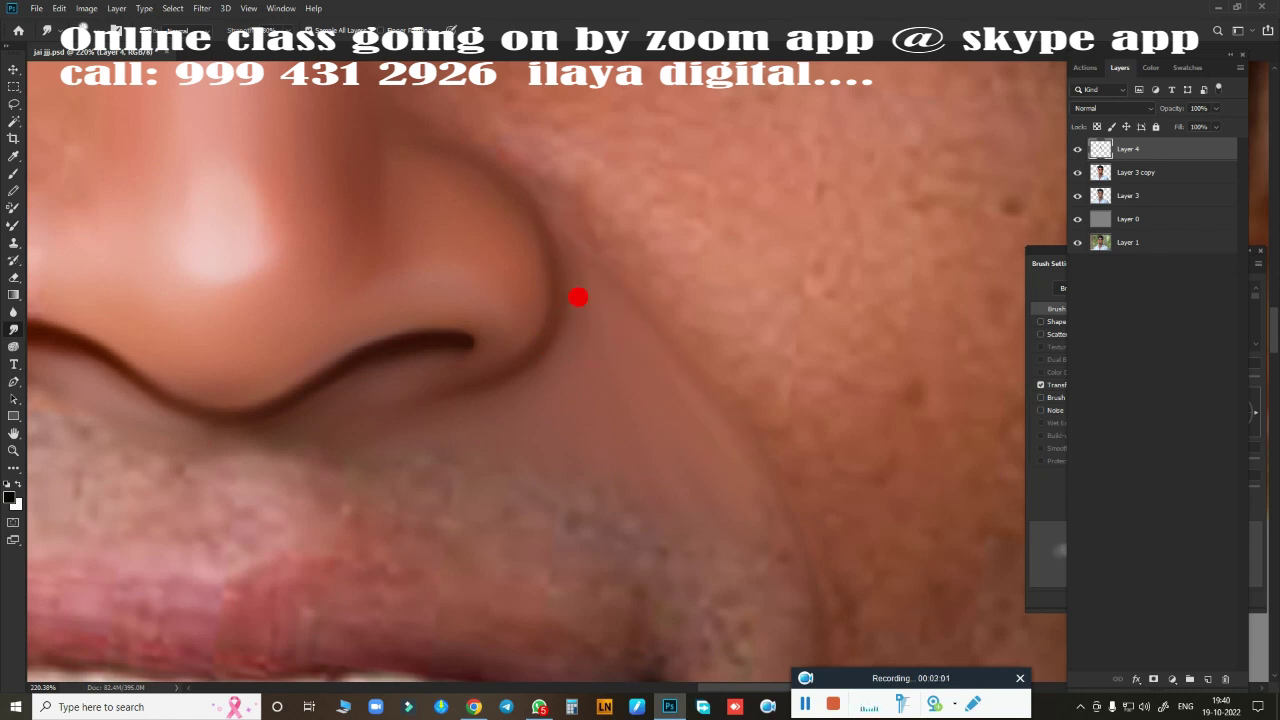
mouse_move(710, 435)
mouse_down()
mouse_move(640, 477)
mouse_move(546, 166)
mouse_move(529, 166)
mouse_move(820, 517)
mouse_move(649, 286)
mouse_move(643, 466)
mouse_up()
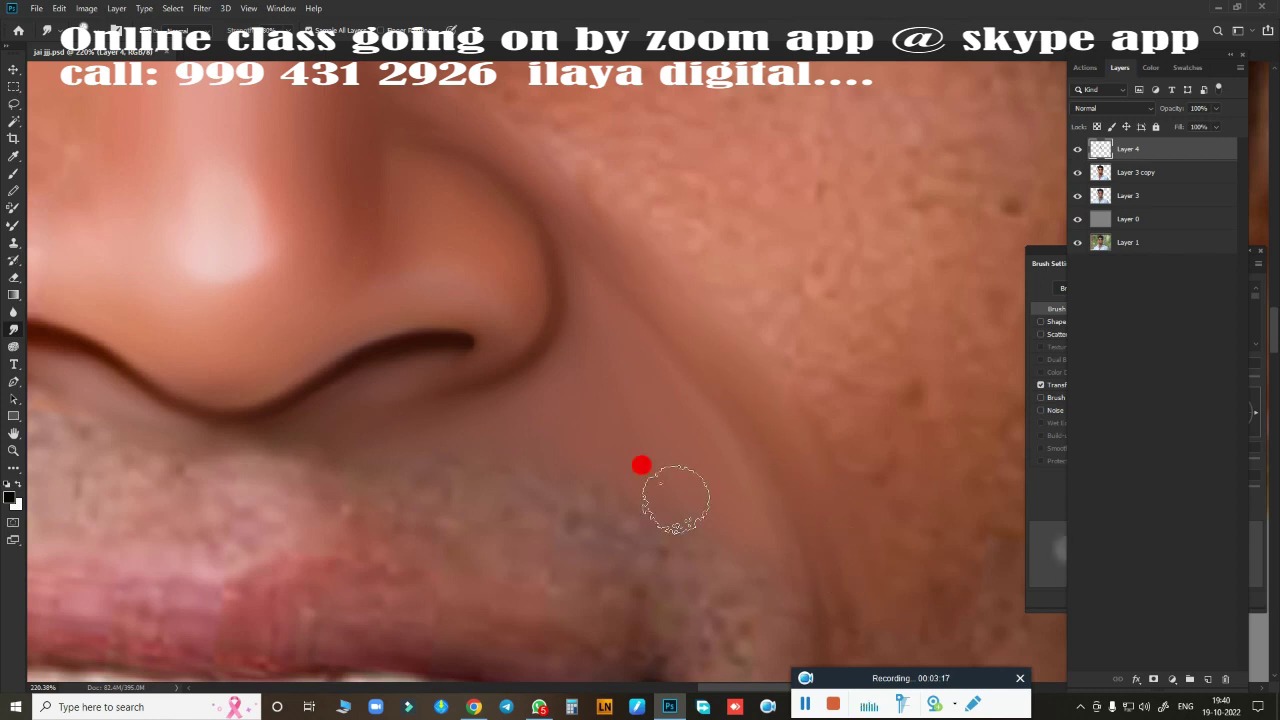
scroll(643, 466, down, 5)
scroll(677, 394, up, 2)
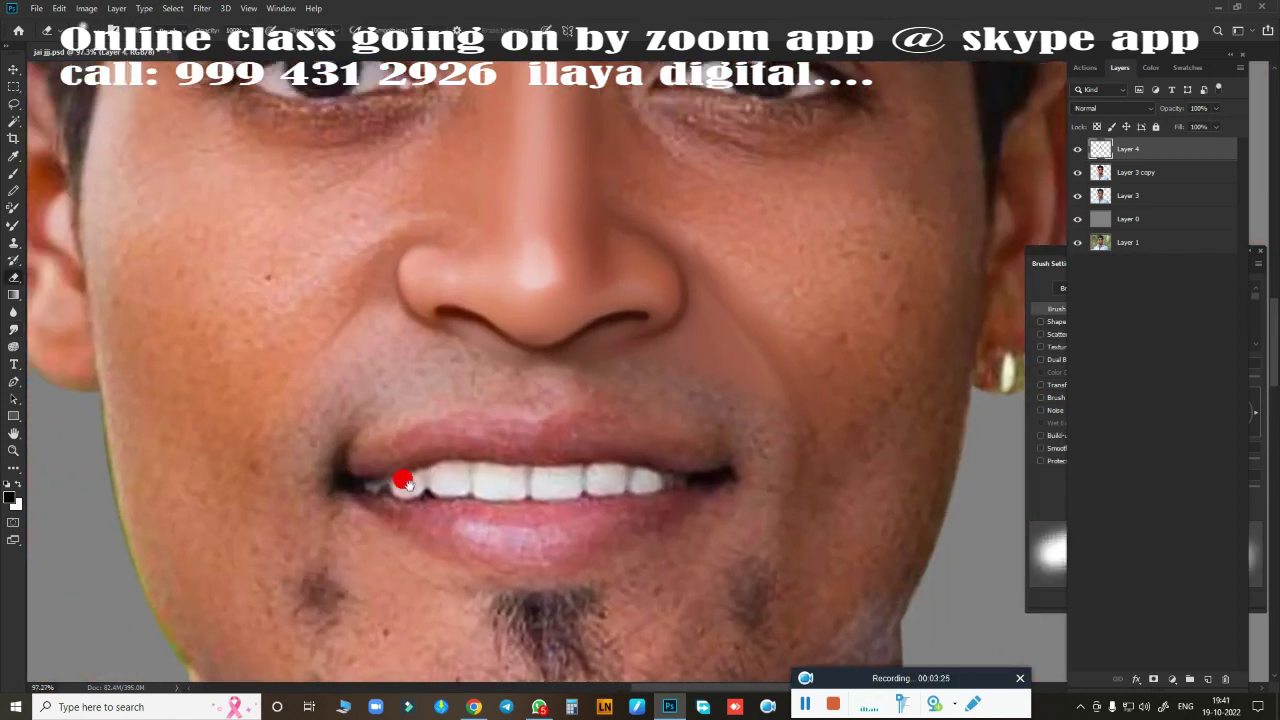
scroll(526, 523, up, 2)
scroll(525, 452, up, 2)
- Smudge the nasolabial fold beside the left nostril smooth with the Smudge tool
key(r)
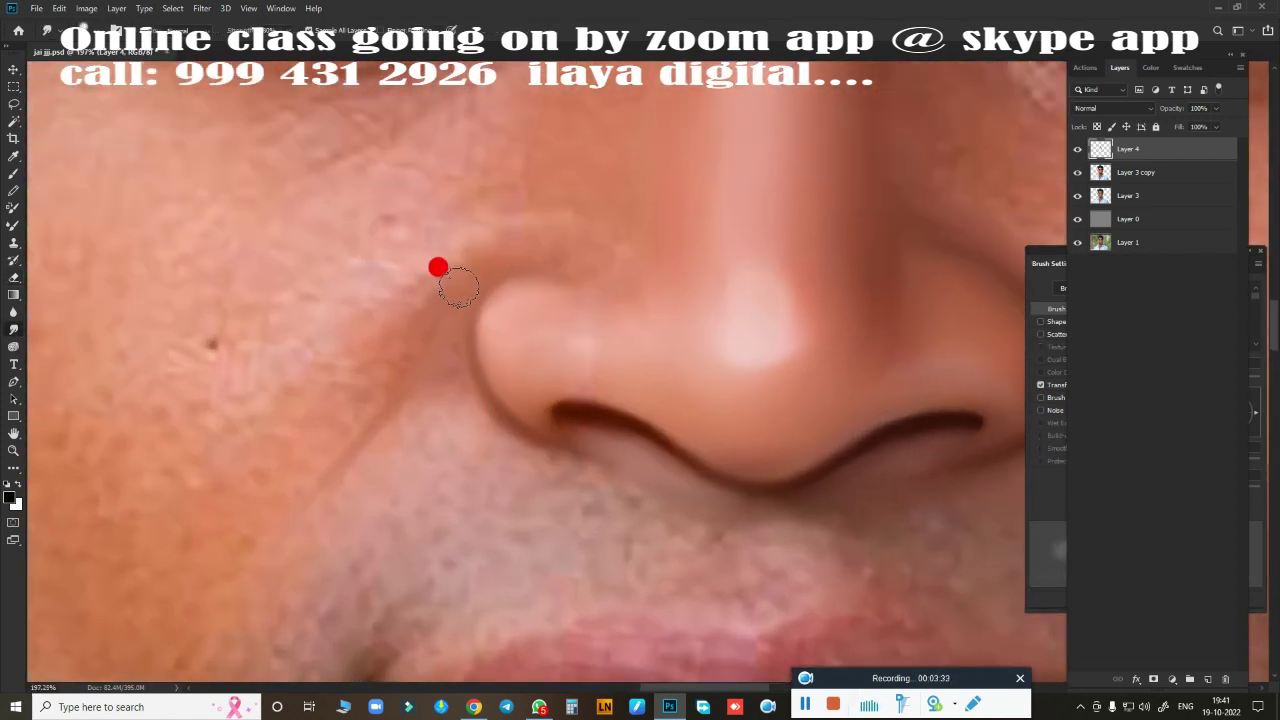
mouse_move(296, 450)
mouse_down()
mouse_move(429, 243)
mouse_move(323, 320)
mouse_move(351, 443)
mouse_move(517, 443)
mouse_move(488, 430)
mouse_up()
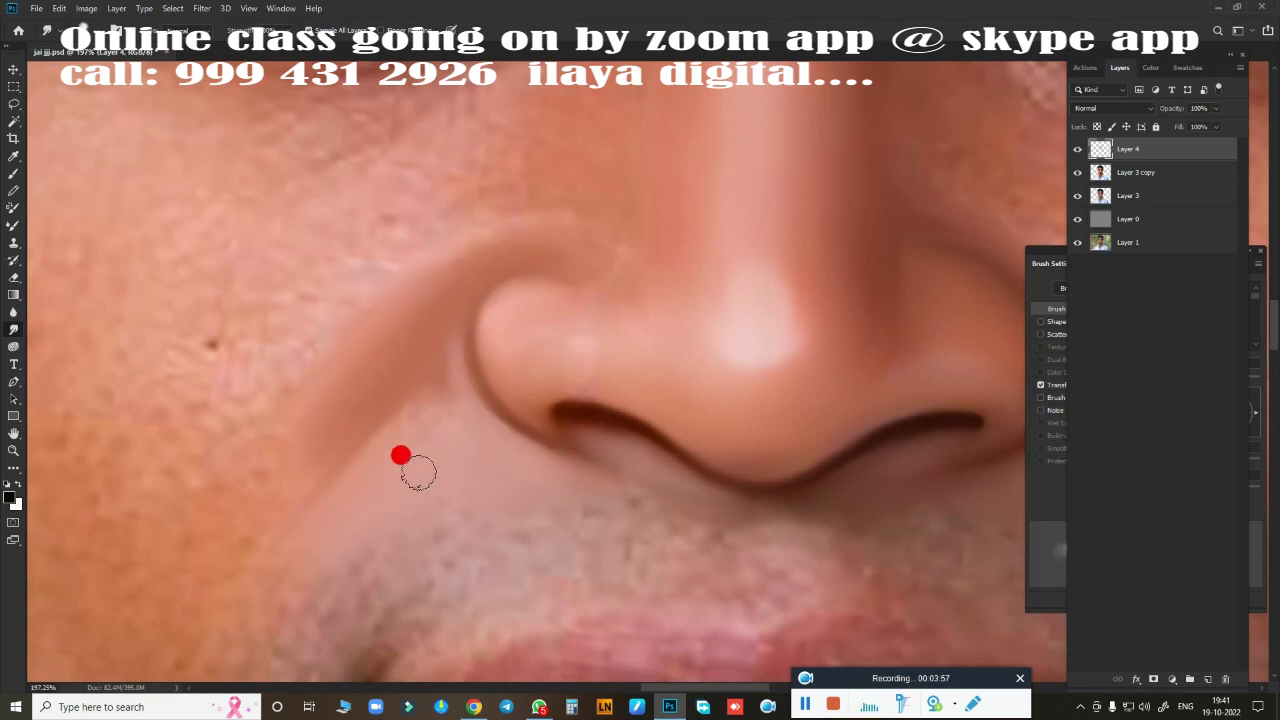
mouse_move(418, 471)
mouse_down()
mouse_move(403, 417)
mouse_move(450, 336)
mouse_up()
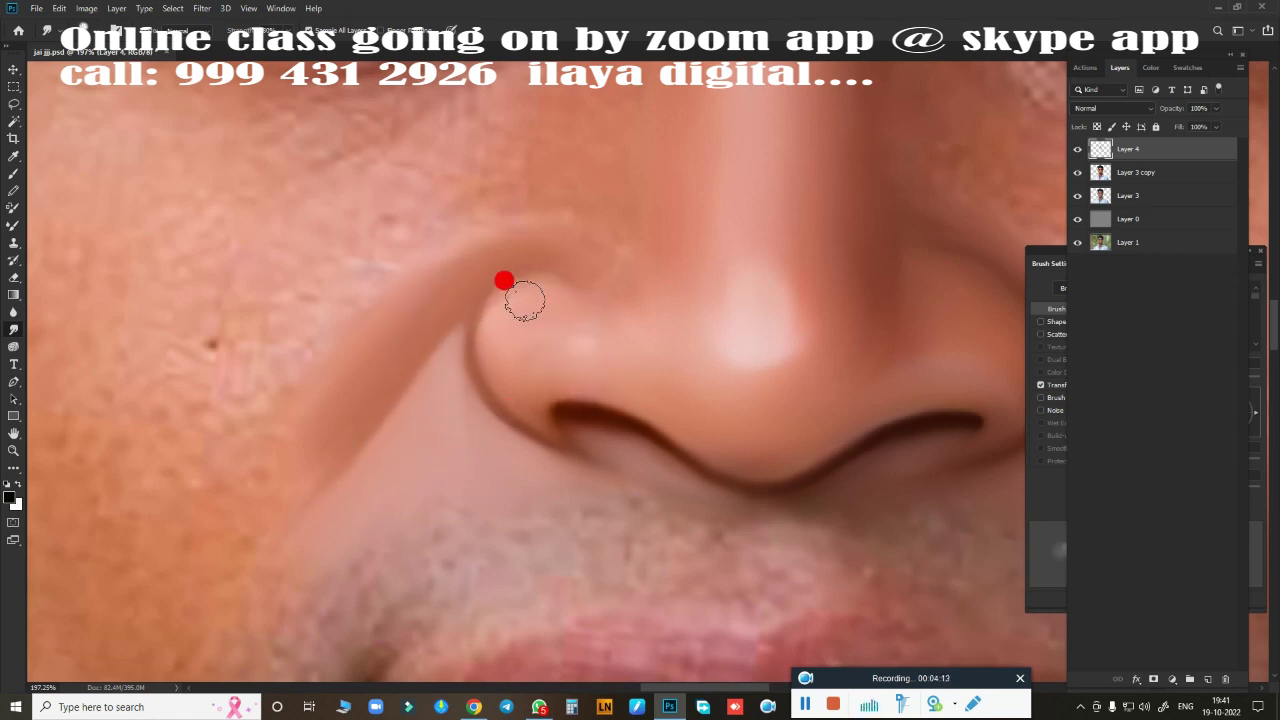
scroll(586, 231, down, 2)
- Smudge the skin between the nose bridge and the cheek just below the eye
key(e)
scroll(418, 392, down, 5)
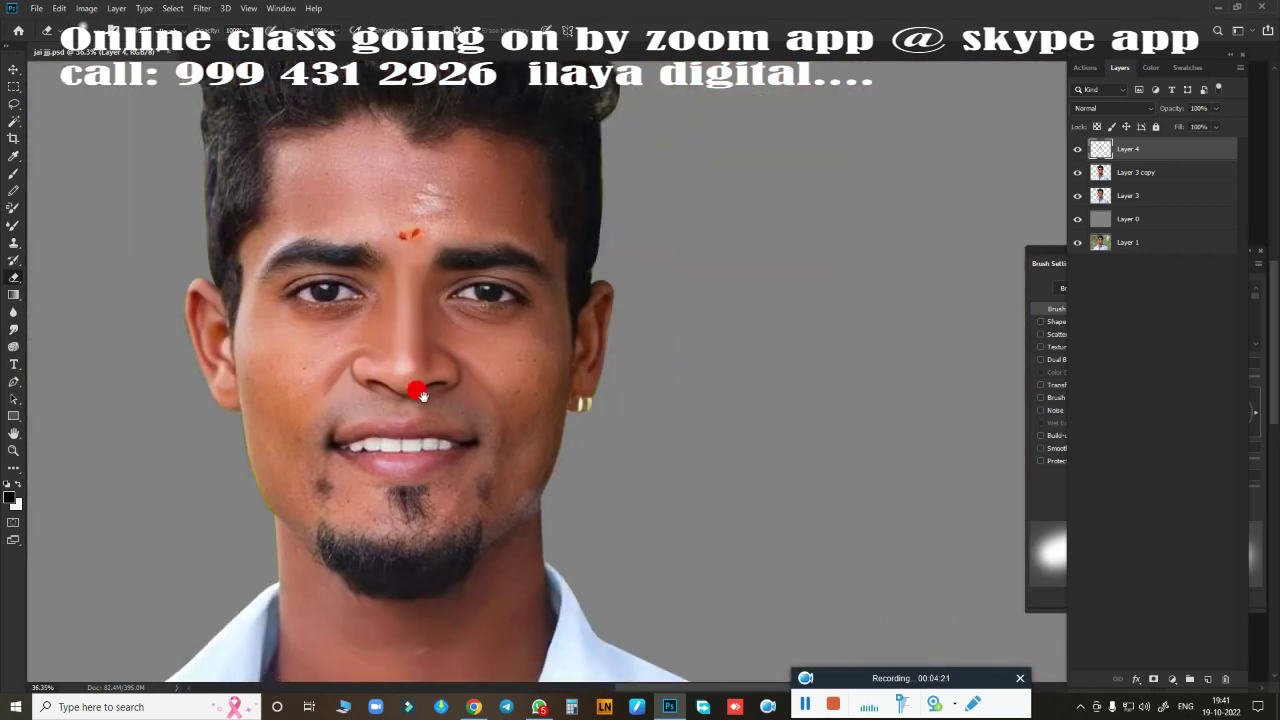
scroll(418, 392, up, 4)
scroll(691, 386, up, 2)
scroll(706, 387, down, 1)
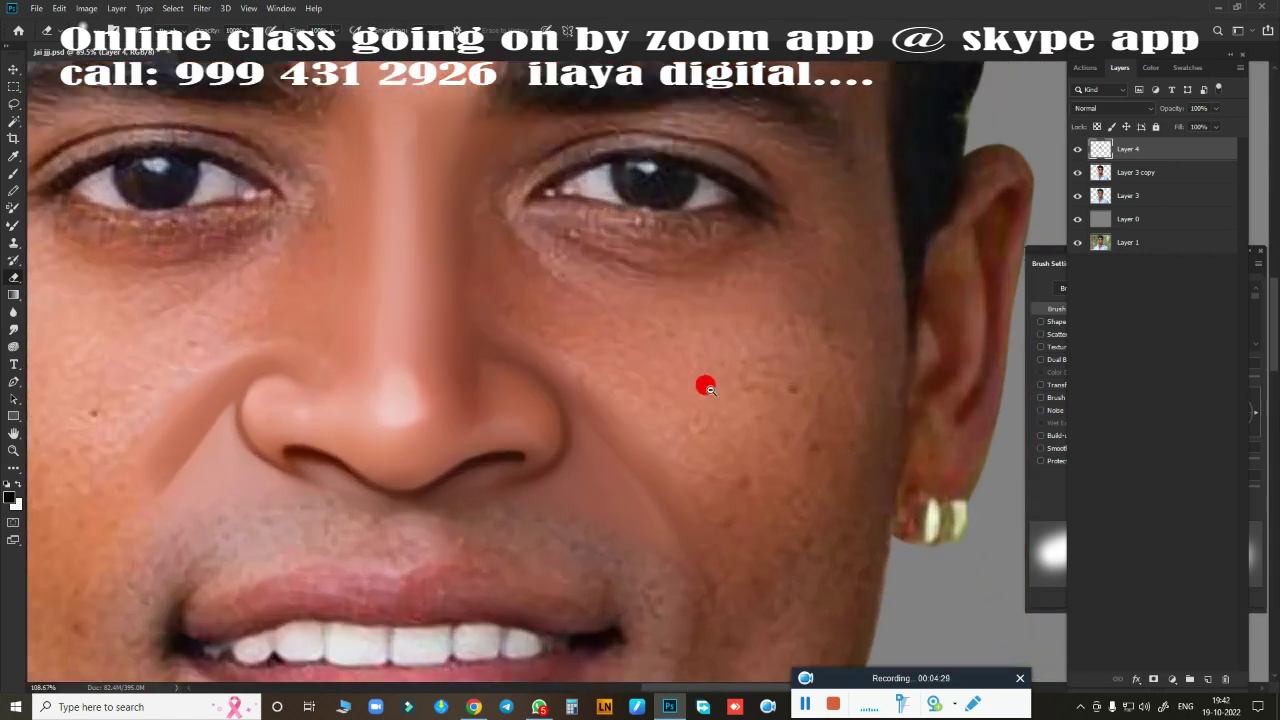
scroll(706, 387, up, 1)
key(r)
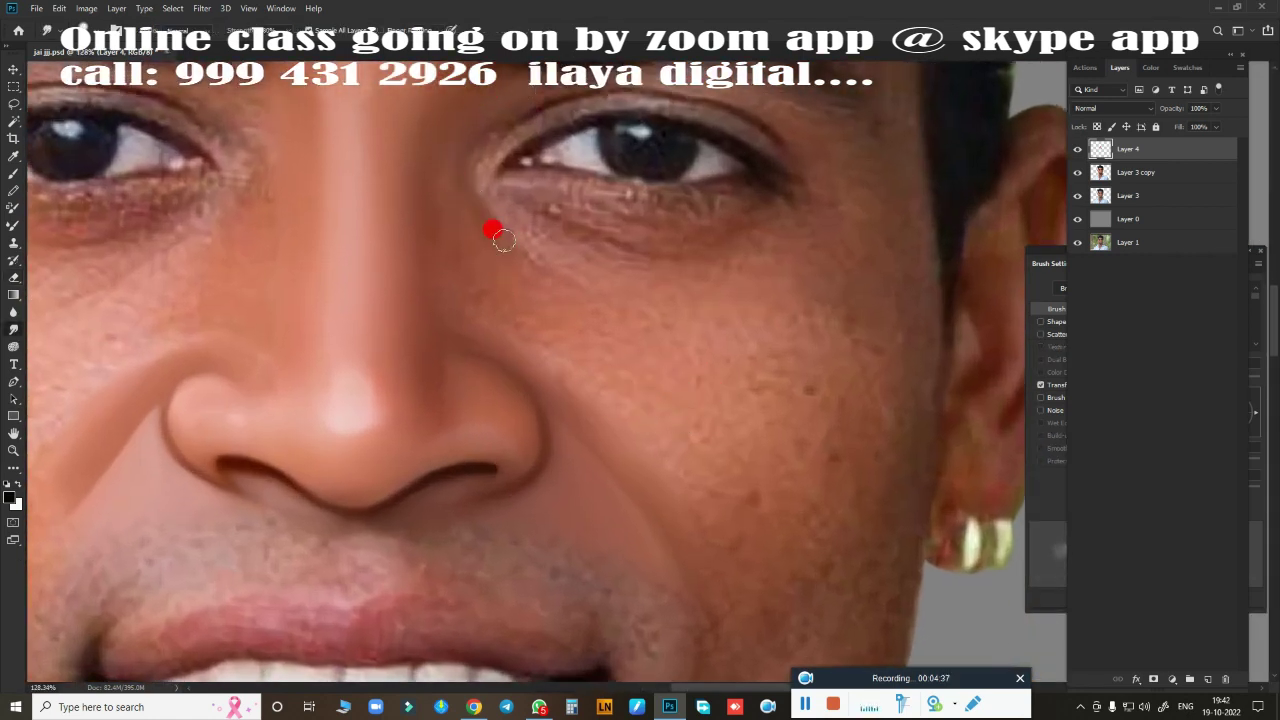
drag(550, 303, 437, 206)
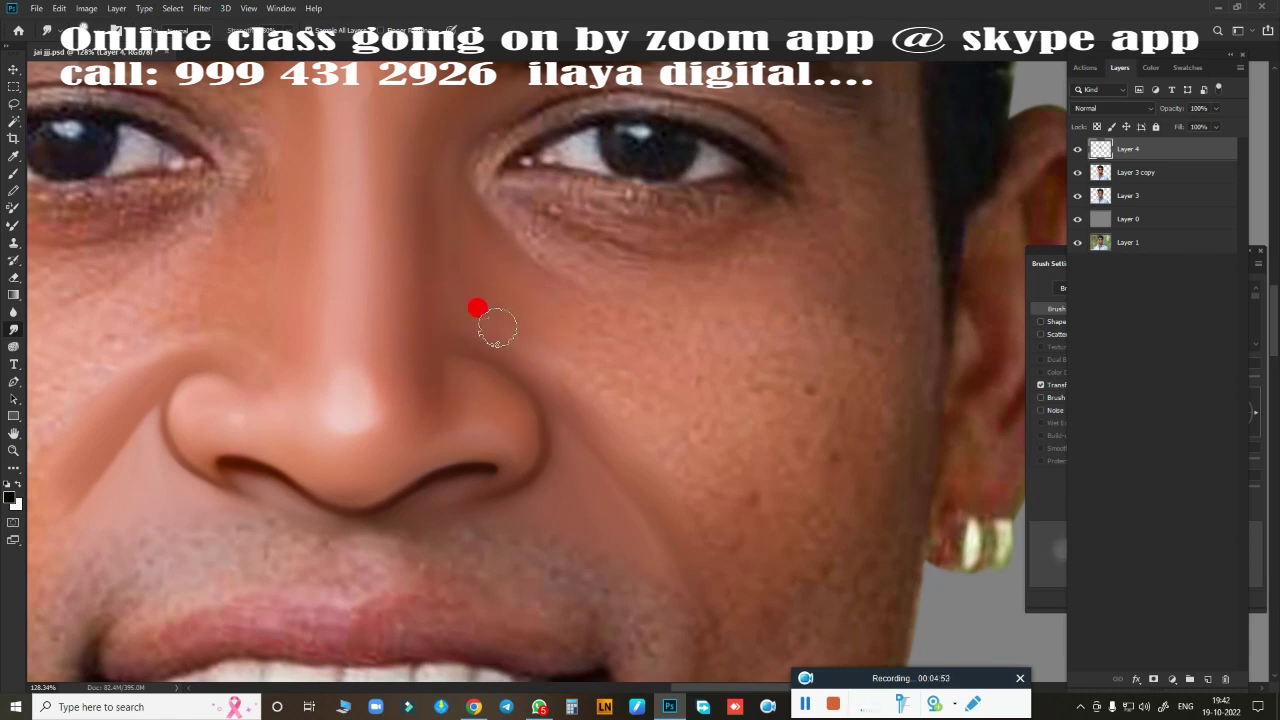
drag(459, 207, 492, 278)
mouse_move(742, 508)
mouse_down()
mouse_move(728, 500)
mouse_move(829, 414)
mouse_move(851, 377)
mouse_move(756, 497)
mouse_up()
scroll(756, 497, down, 5)
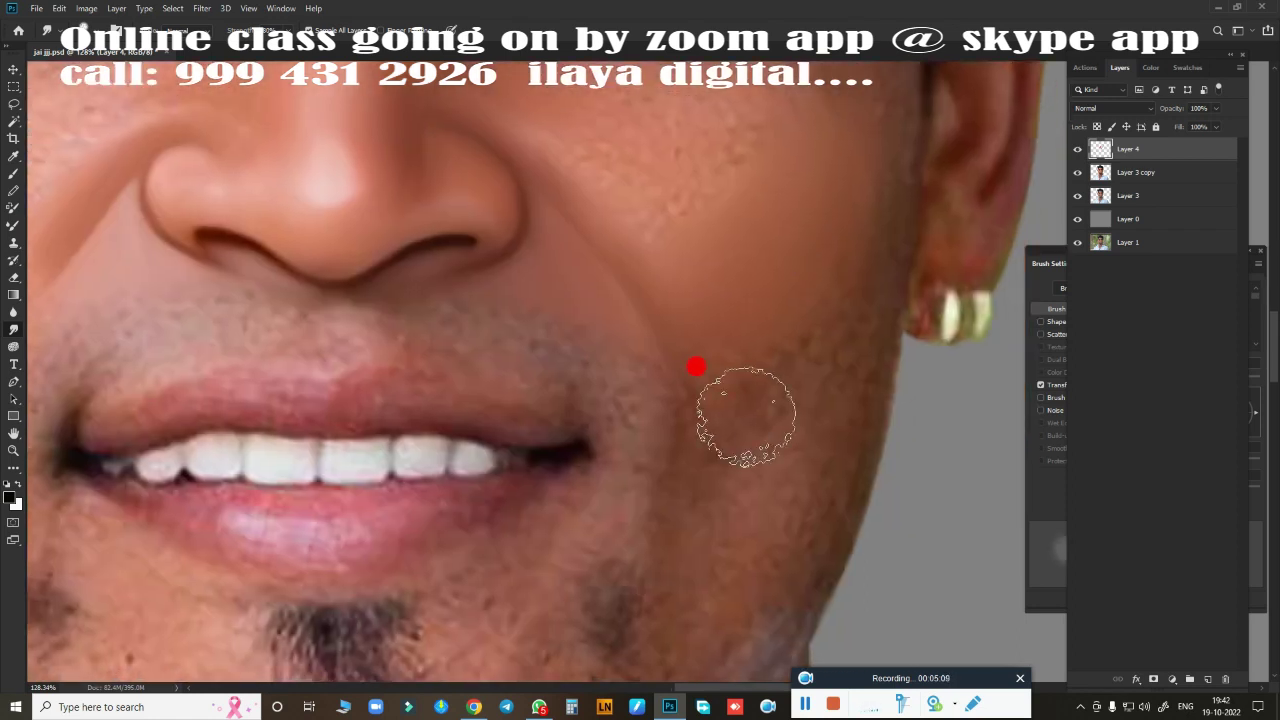
- Smooth the lower cheek by the mouth and near the ear, resizing the brush with ] and [
mouse_move(737, 405)
mouse_down()
mouse_move(709, 446)
mouse_move(837, 243)
mouse_move(808, 449)
mouse_move(810, 558)
mouse_up()
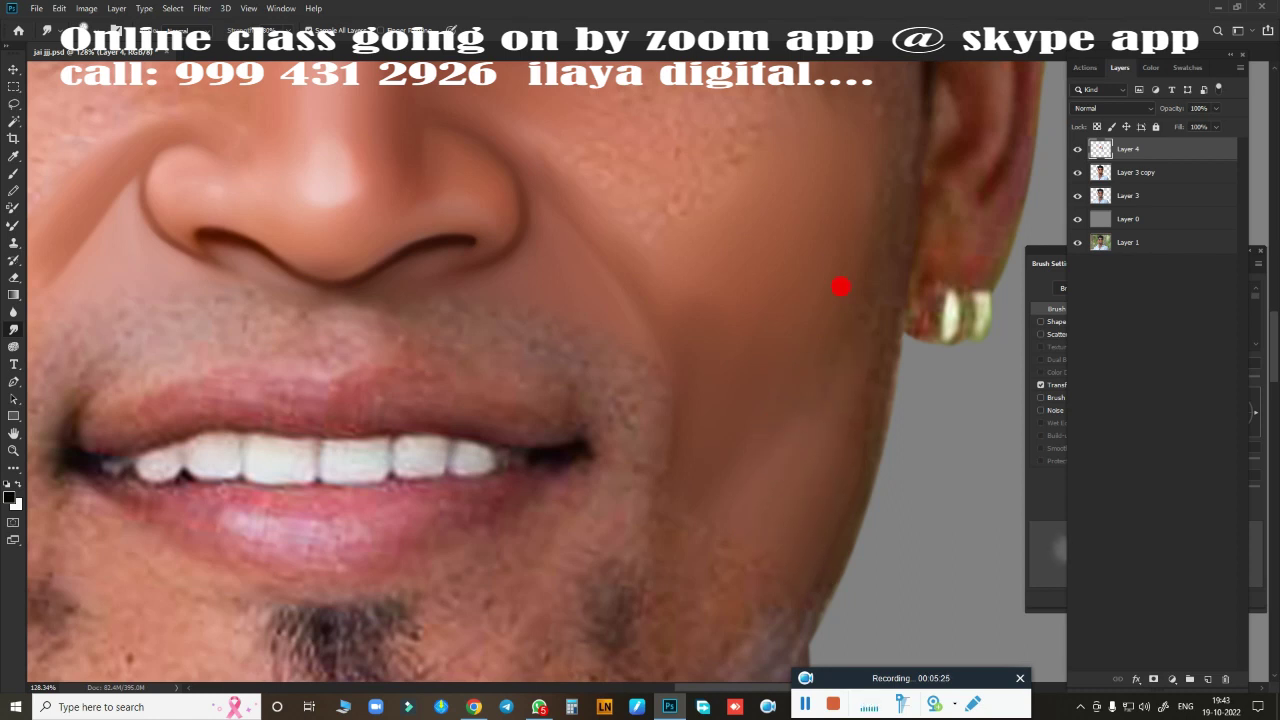
mouse_move(793, 266)
mouse_down()
mouse_move(697, 277)
mouse_move(749, 240)
mouse_up()
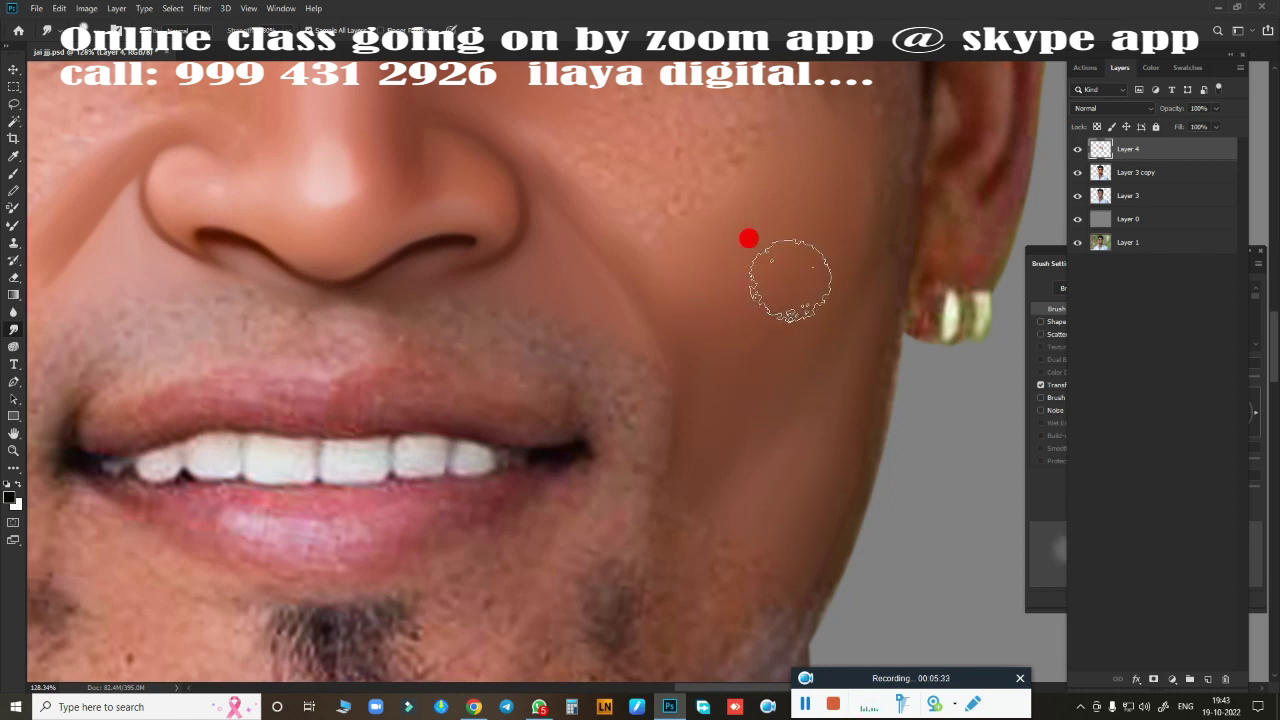
scroll(749, 240, up, 5)
mouse_move(513, 354)
mouse_down()
mouse_move(651, 374)
mouse_move(774, 354)
mouse_move(700, 351)
mouse_move(569, 431)
mouse_move(500, 391)
mouse_move(617, 497)
mouse_move(667, 377)
mouse_move(693, 400)
mouse_up()
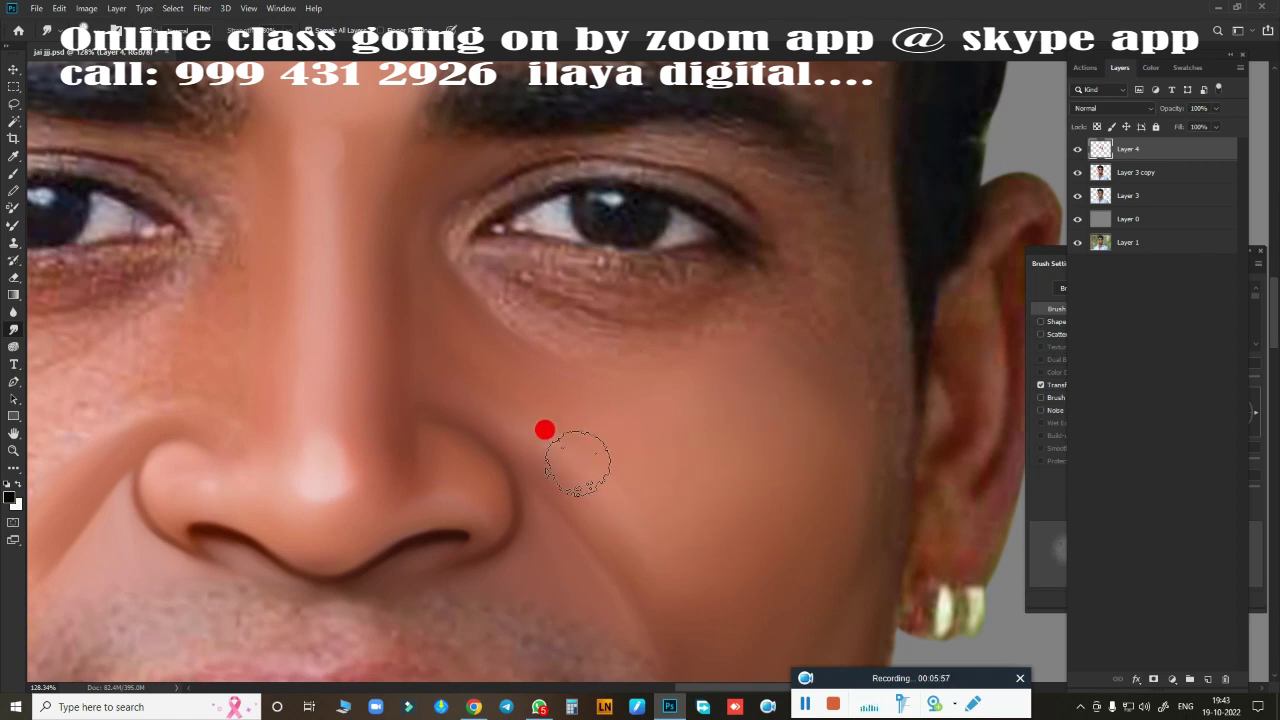
mouse_move(544, 430)
mouse_down()
mouse_move(663, 451)
mouse_move(634, 429)
mouse_move(694, 469)
mouse_move(774, 403)
mouse_move(547, 346)
mouse_up()
key(])
key(])
key([)
key([)
key([)
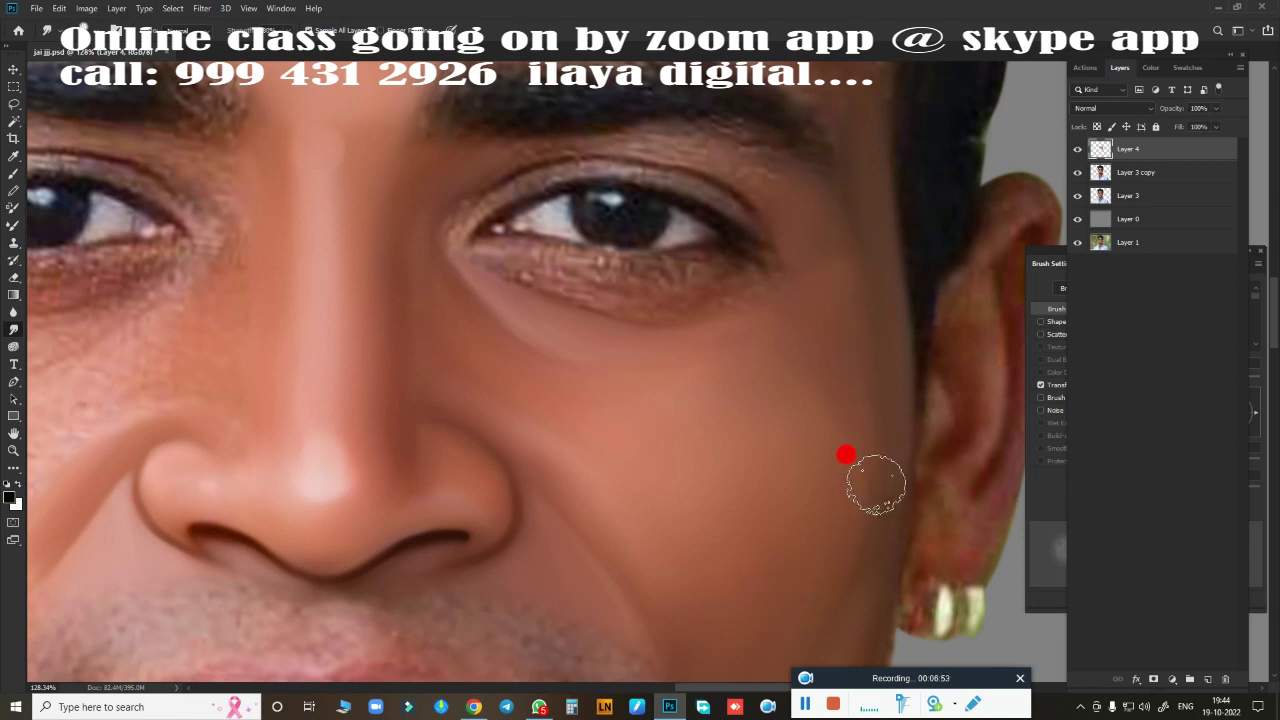
scroll(606, 366, down, 3)
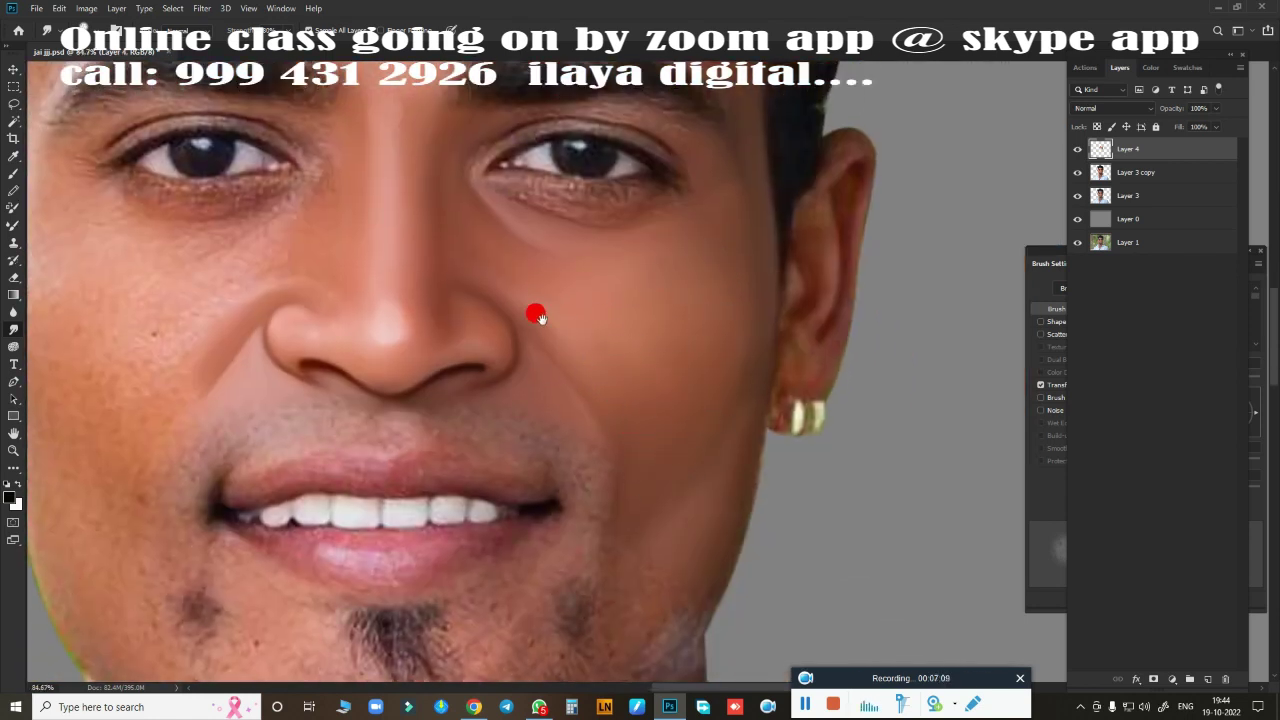
scroll(595, 332, up, 3)
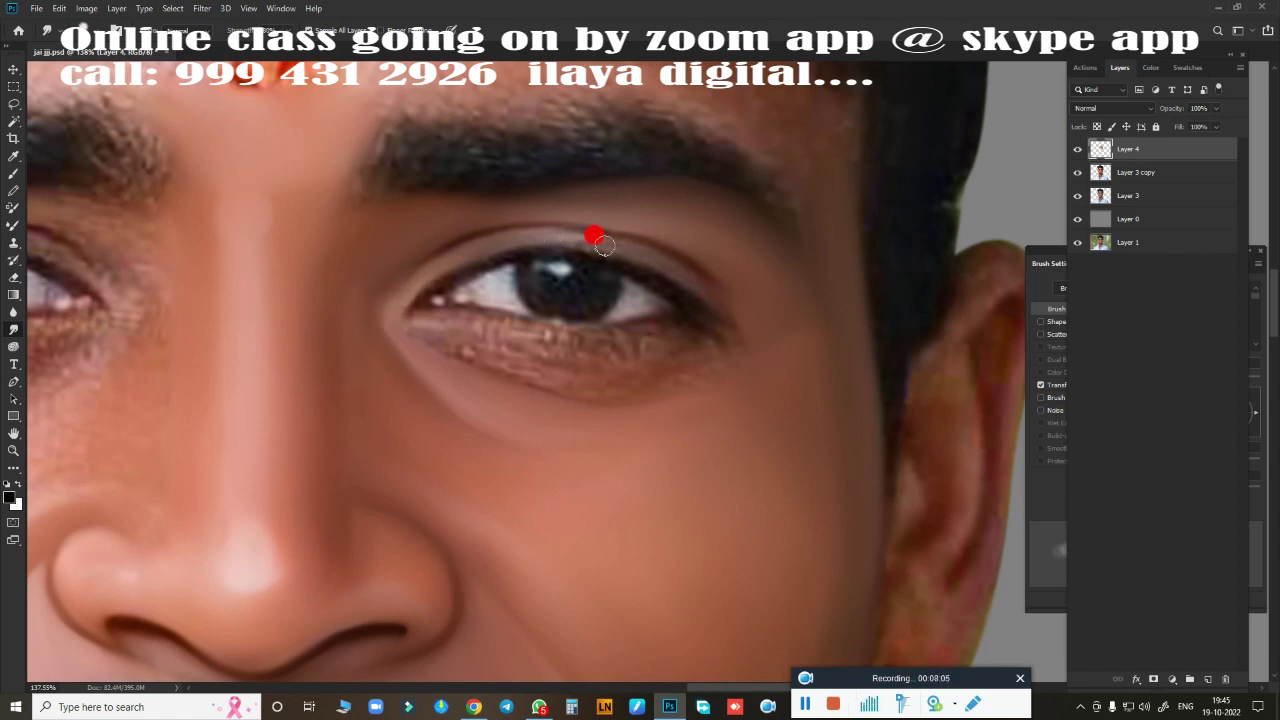
- Smudge the textured skin under the lower eyelid smooth
scroll(694, 318, up, 3)
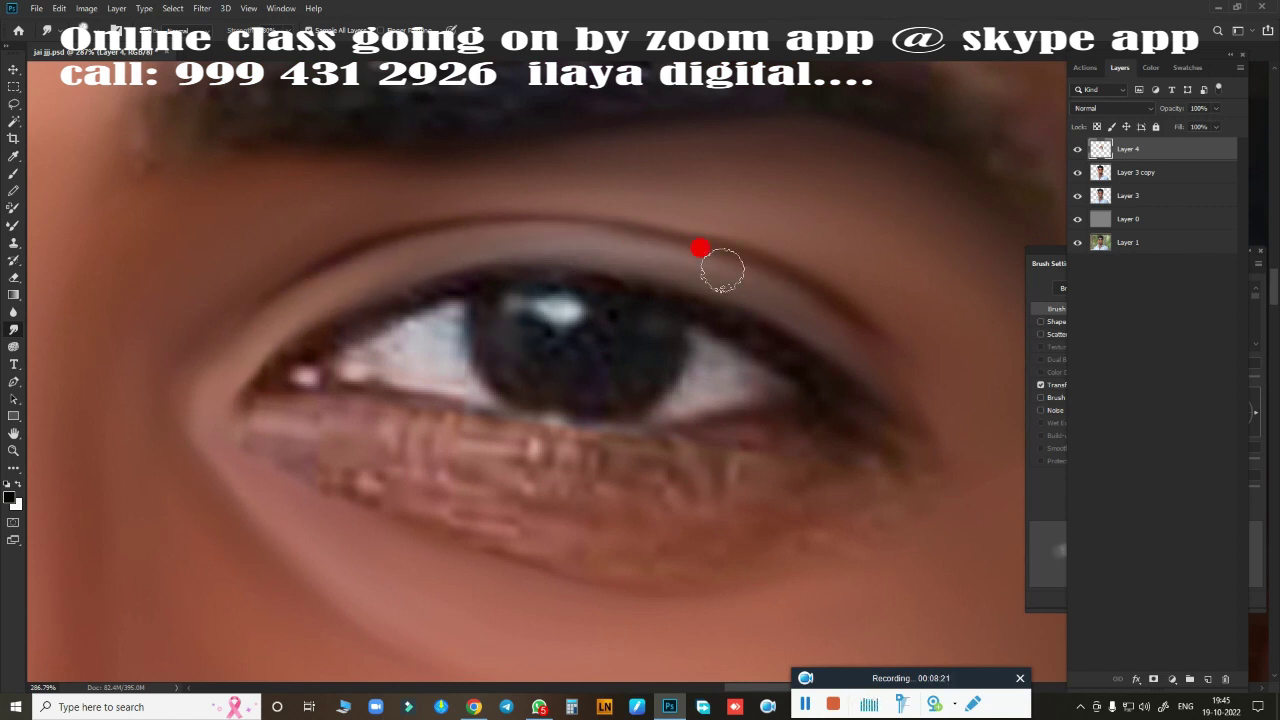
key(b)
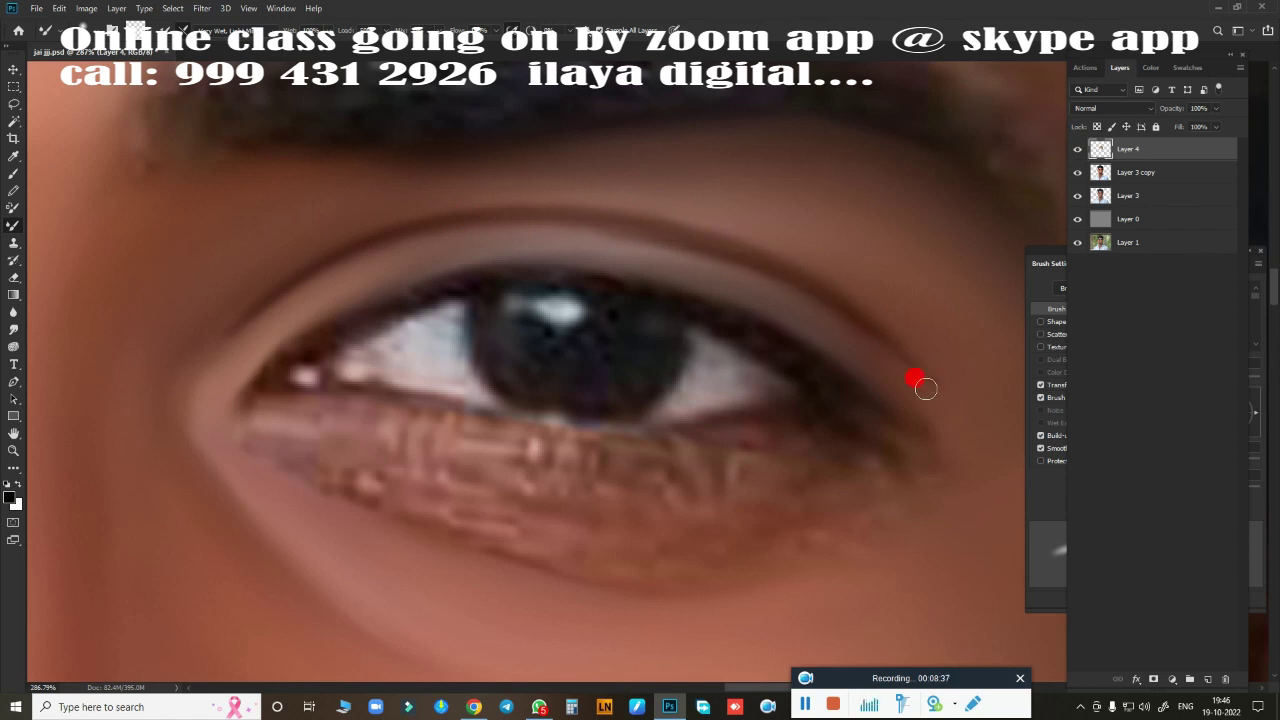
key(r)
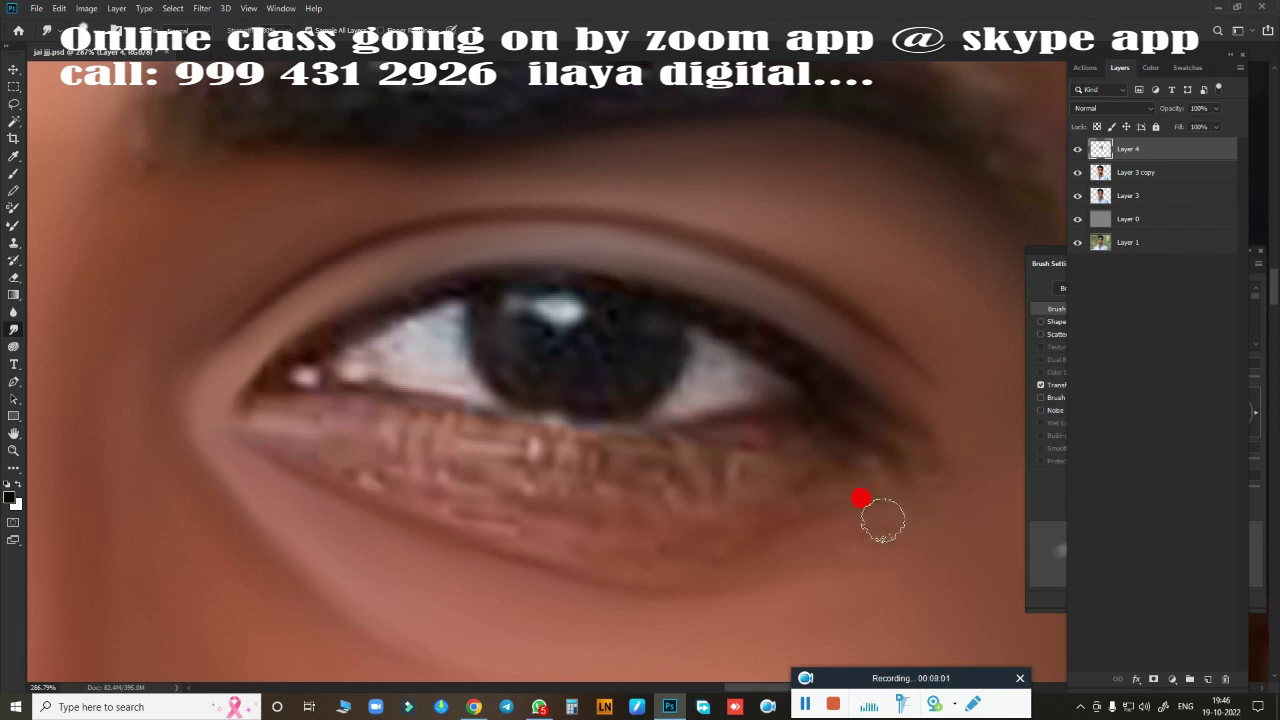
mouse_move(860, 498)
mouse_down()
mouse_move(500, 491)
mouse_move(597, 531)
mouse_move(274, 434)
mouse_move(445, 496)
mouse_move(320, 437)
mouse_move(466, 477)
mouse_move(437, 486)
mouse_move(516, 511)
mouse_move(237, 394)
mouse_move(566, 431)
mouse_move(753, 414)
mouse_move(640, 426)
mouse_move(706, 417)
mouse_move(483, 476)
mouse_move(640, 451)
mouse_move(489, 437)
mouse_move(760, 451)
mouse_move(451, 441)
mouse_move(871, 449)
mouse_move(809, 423)
mouse_move(500, 491)
mouse_move(258, 405)
mouse_move(246, 386)
mouse_move(289, 358)
mouse_move(286, 408)
mouse_up()
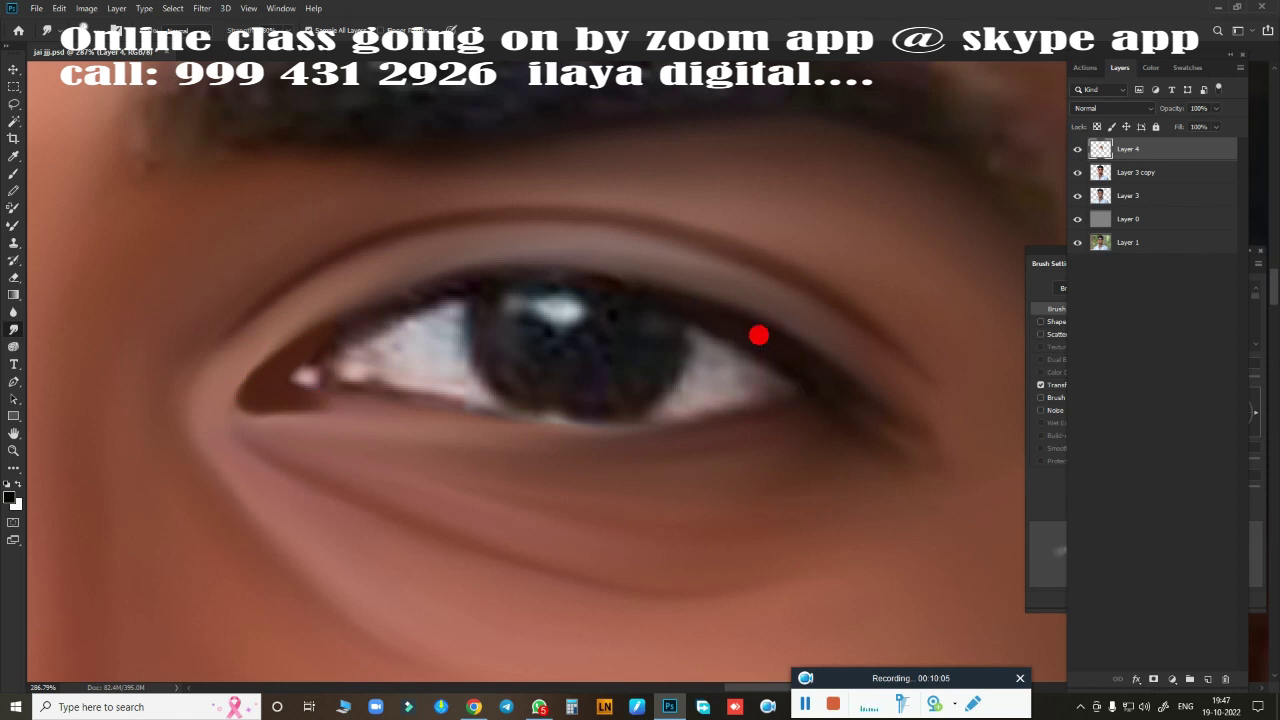
- Smooth the upper lash line, darken the lower lash line, and lighten the inner corner
mouse_move(759, 335)
mouse_down()
mouse_move(531, 266)
mouse_move(321, 313)
mouse_up()
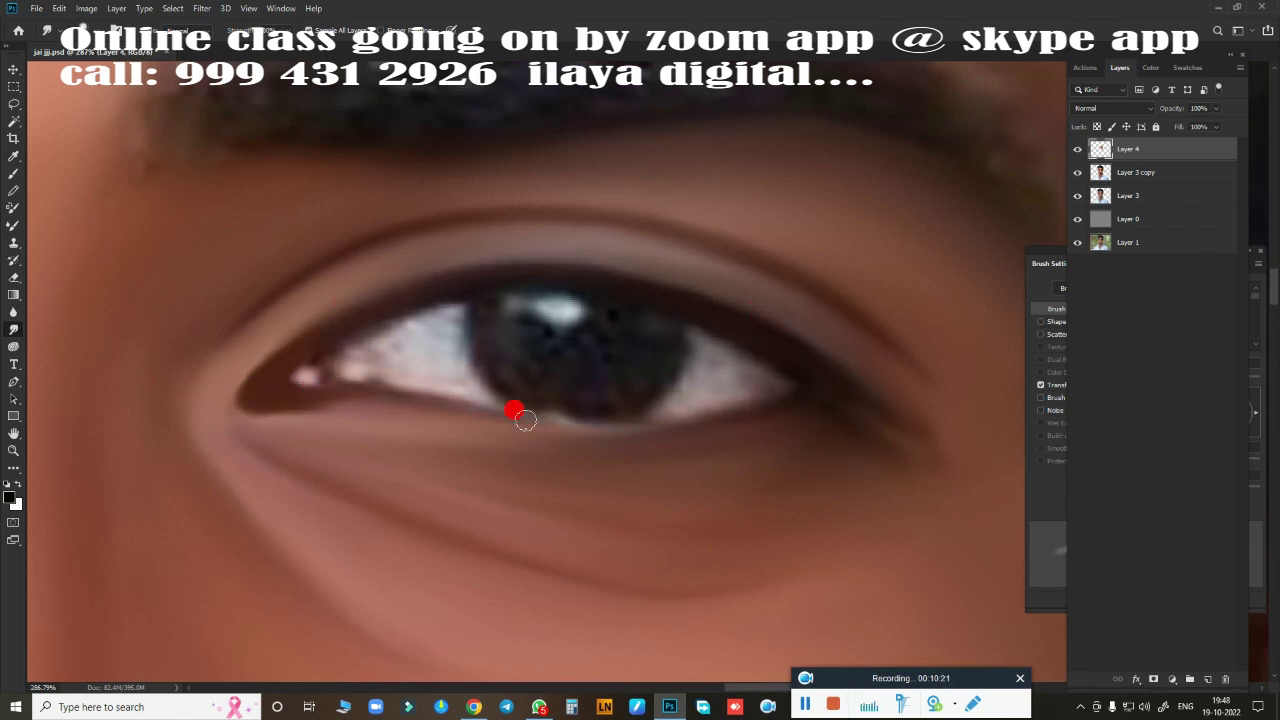
mouse_move(513, 410)
mouse_down()
mouse_move(657, 414)
mouse_move(341, 390)
mouse_move(303, 375)
mouse_up()
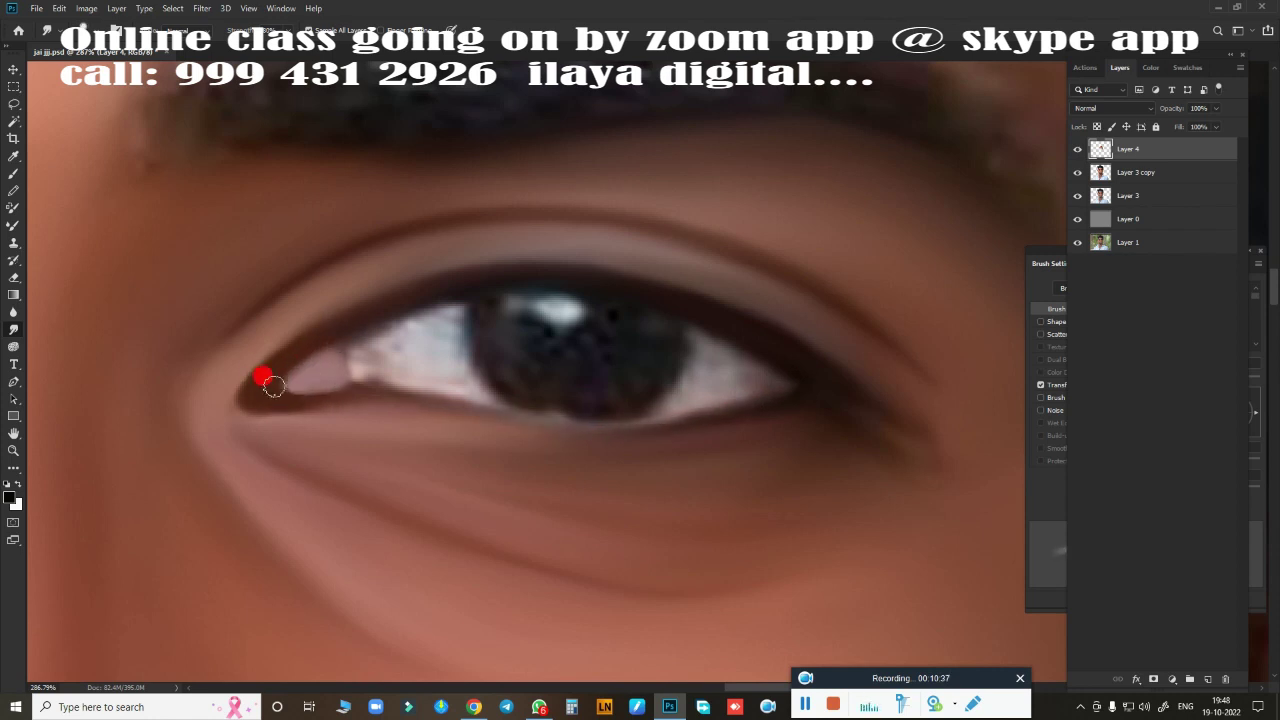
drag(376, 348, 372, 362)
drag(671, 500, 786, 519)
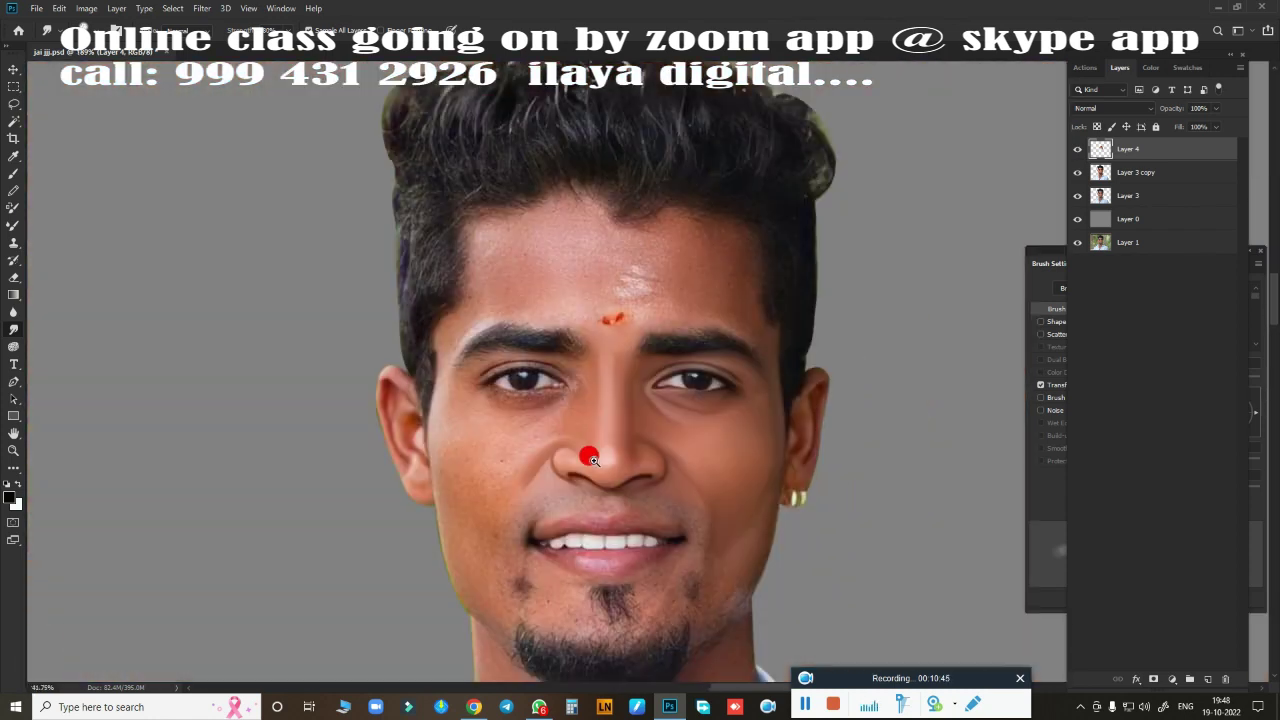
- Select the iris with a feathered ellipse and paint it a solid dark colour
click(14, 86)
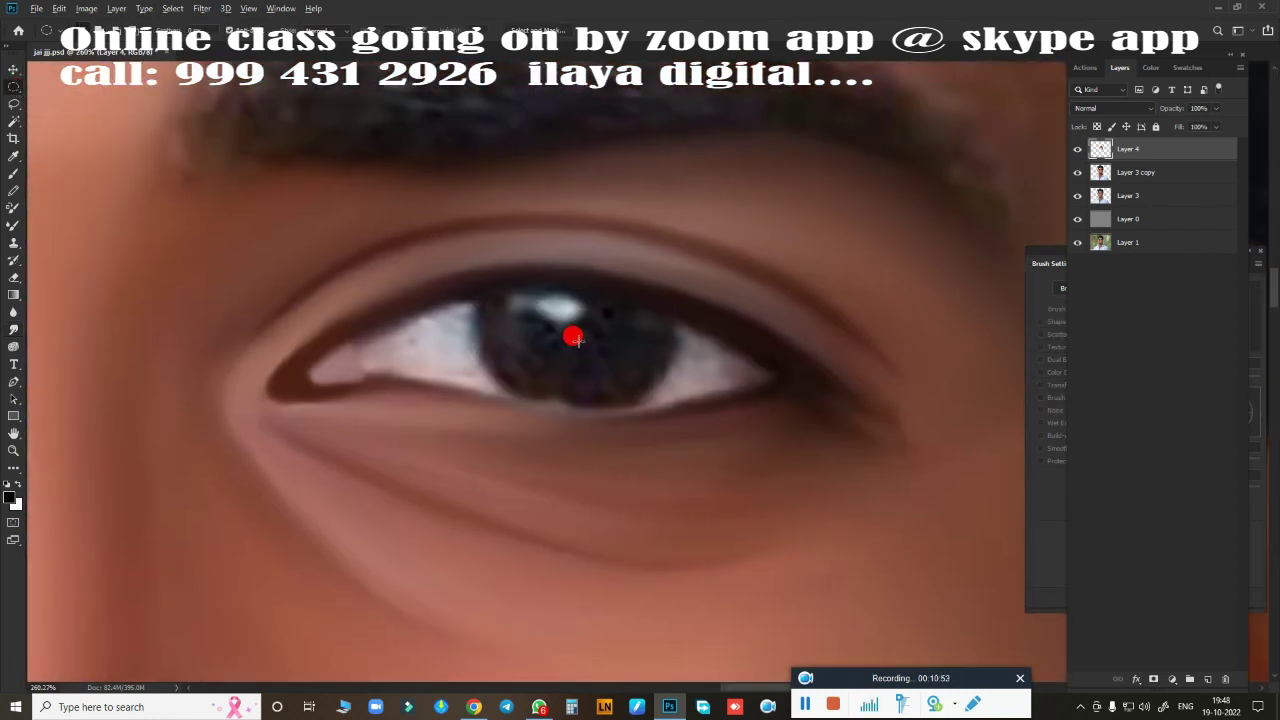
drag(575, 338, 675, 478)
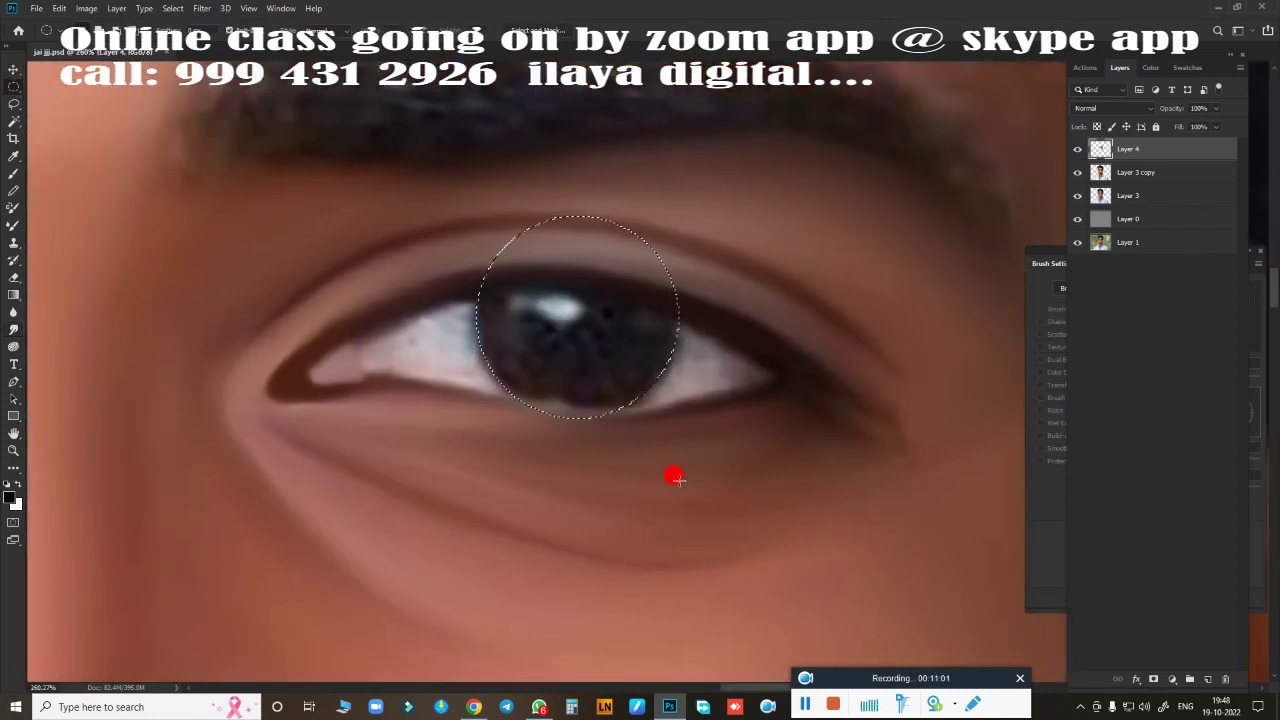
key(shift+F6)
key(Return)
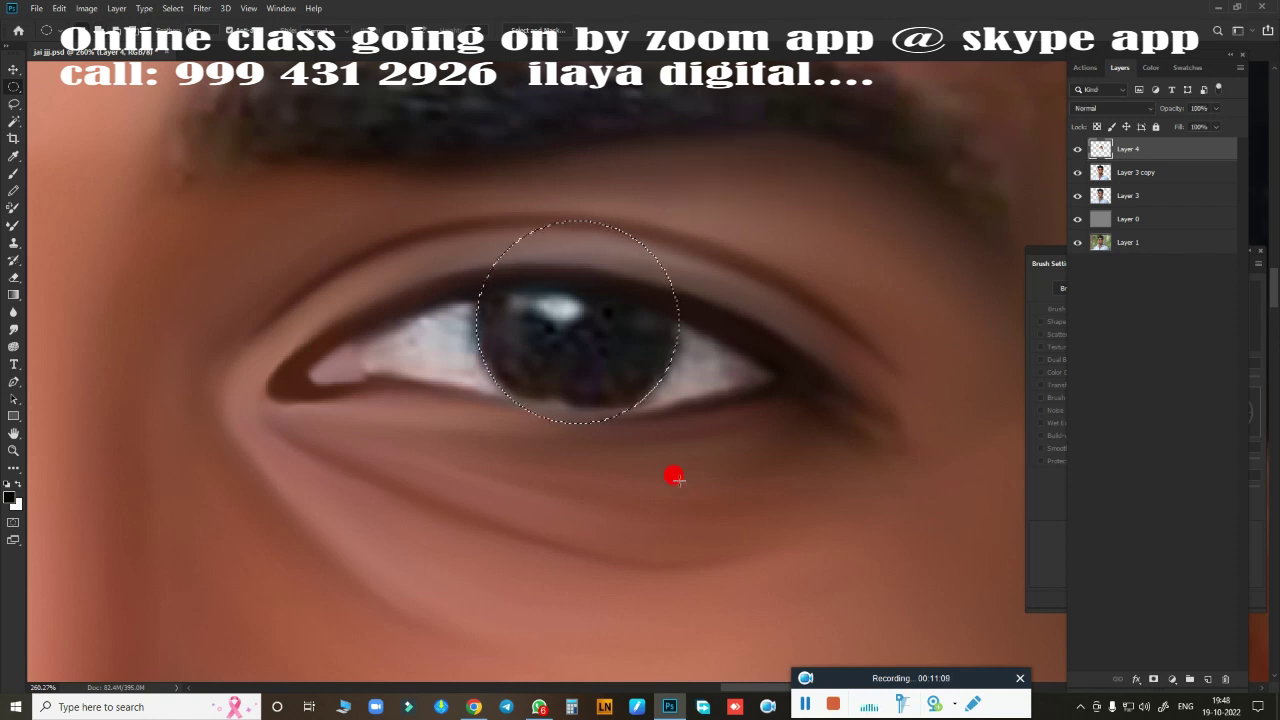
key(b)
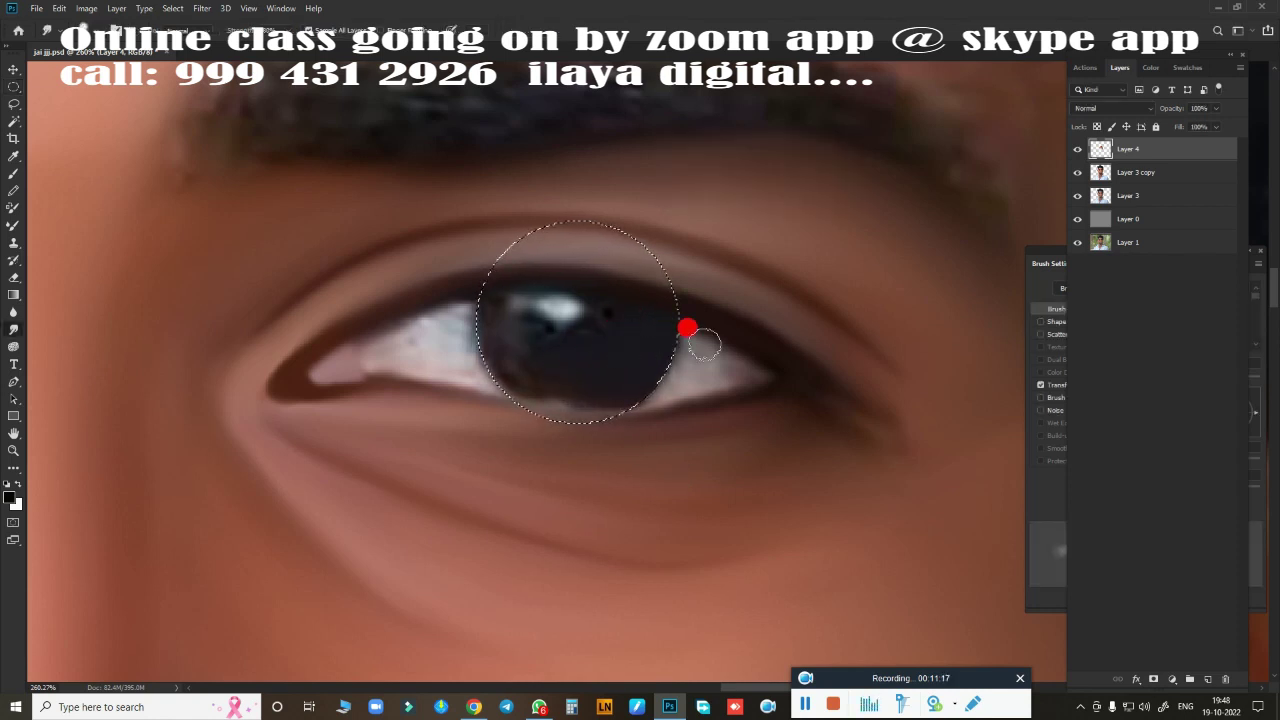
mouse_move(687, 328)
mouse_down()
mouse_move(460, 286)
mouse_move(526, 354)
mouse_move(606, 373)
mouse_up()
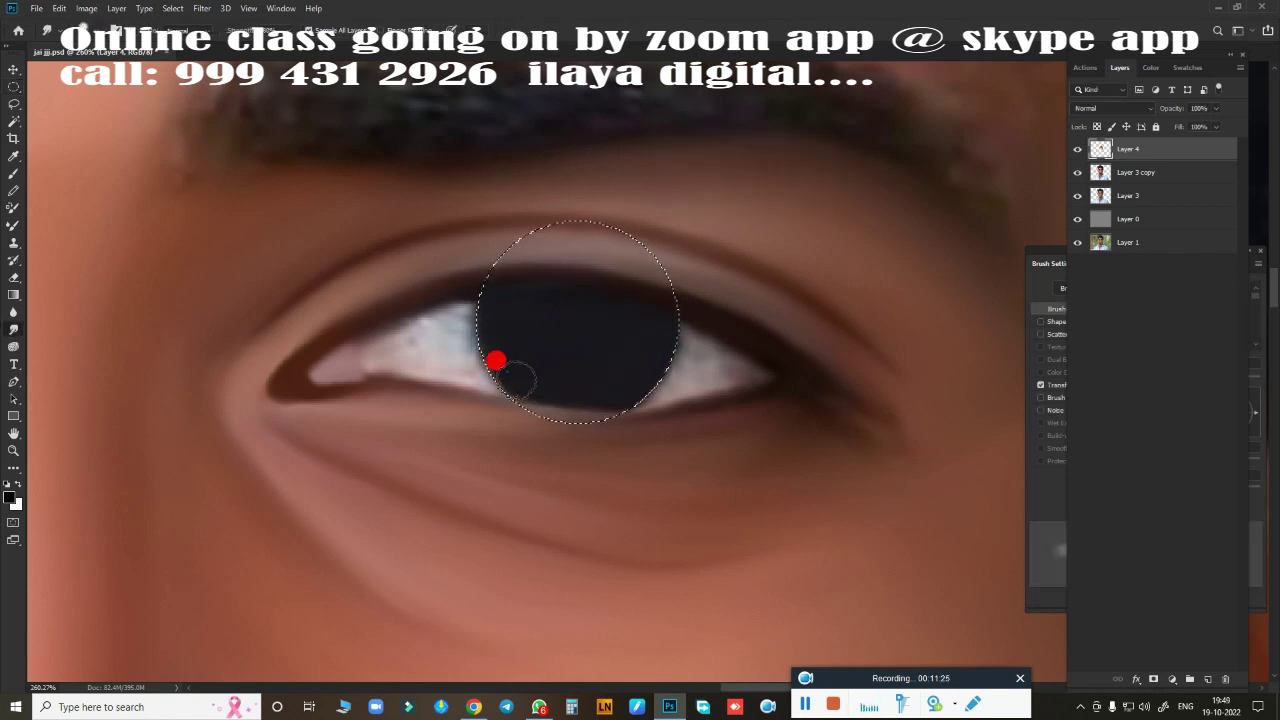
- On a new layer, dab a light catchlight in the iris and brighten the eye white
click(1207, 679)
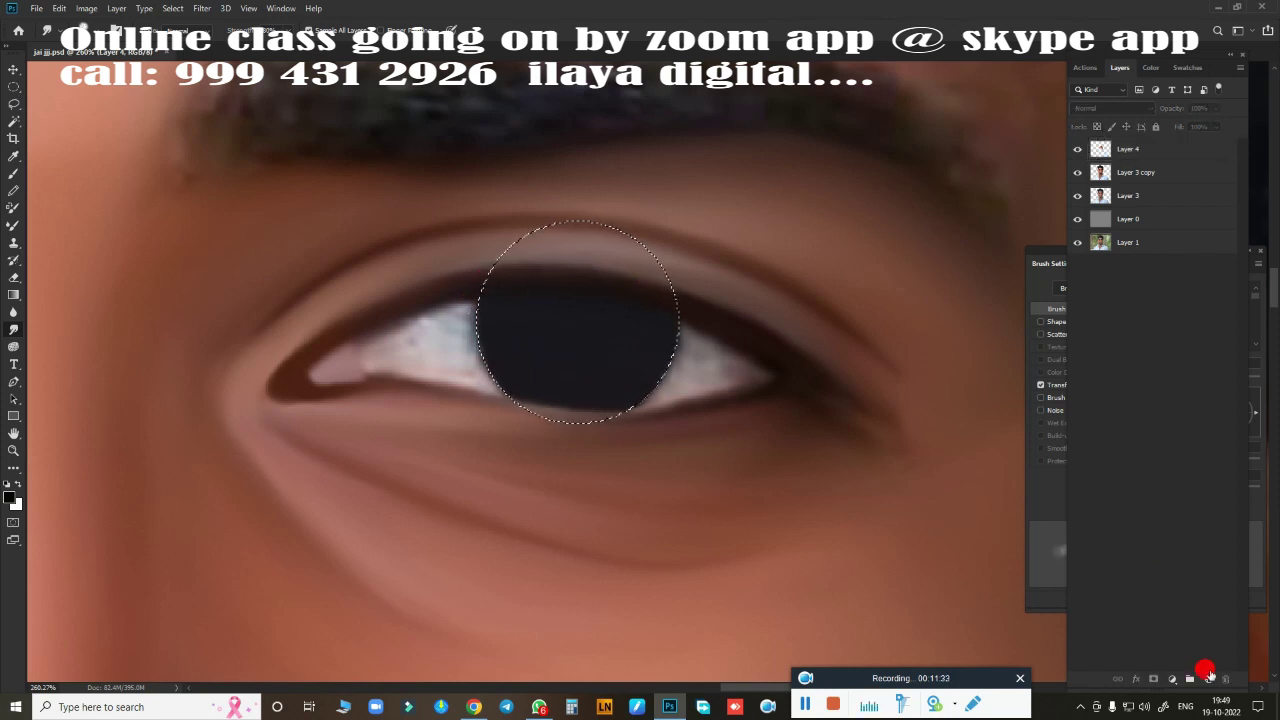
click(1077, 172)
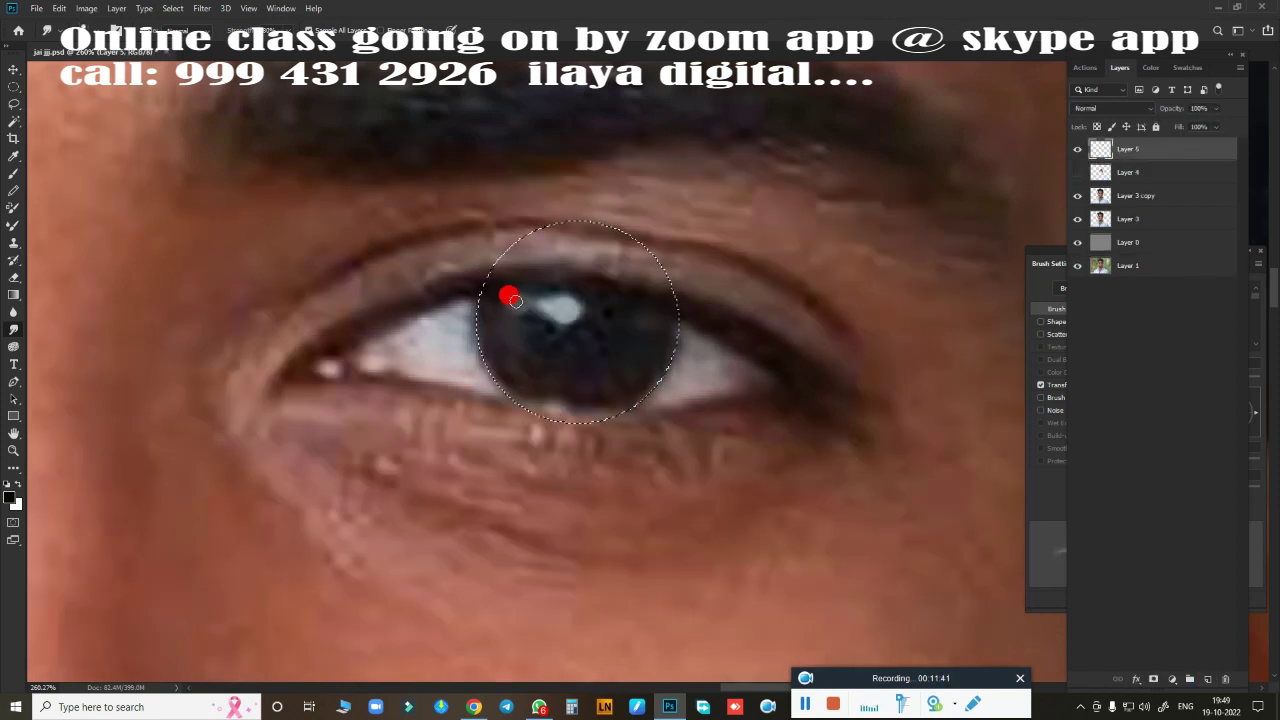
click(514, 300)
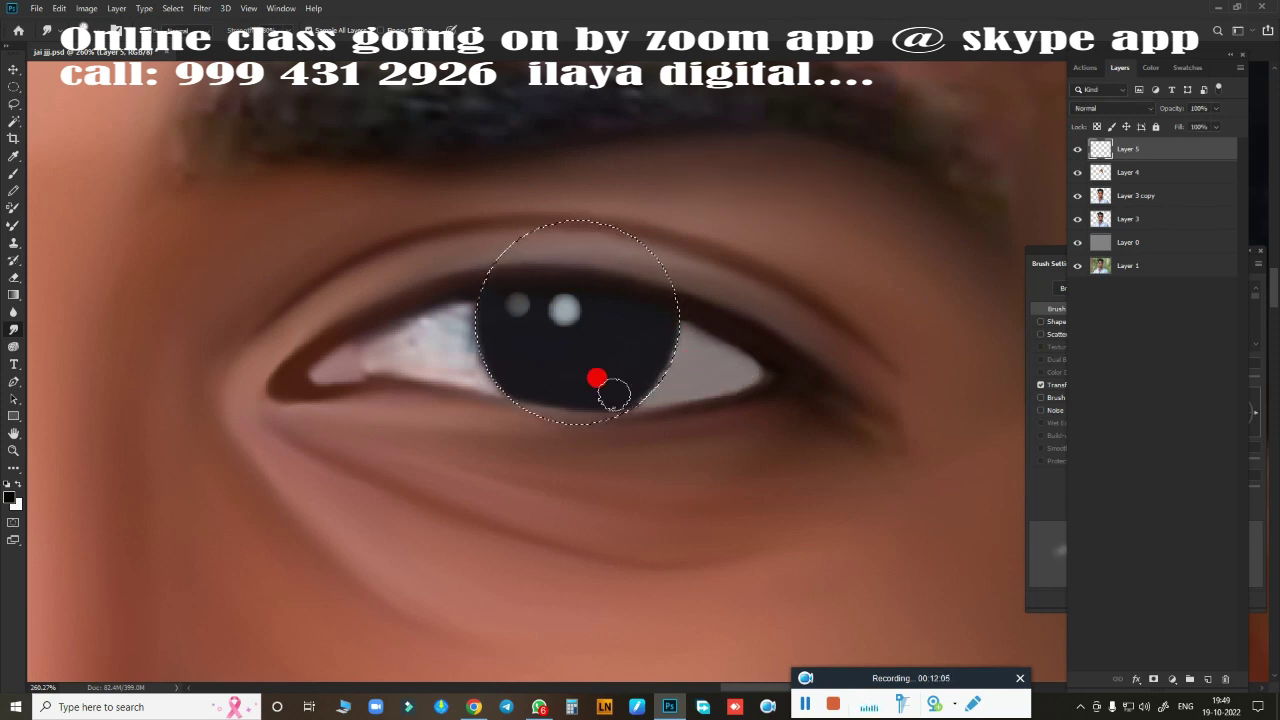
drag(371, 340, 436, 320)
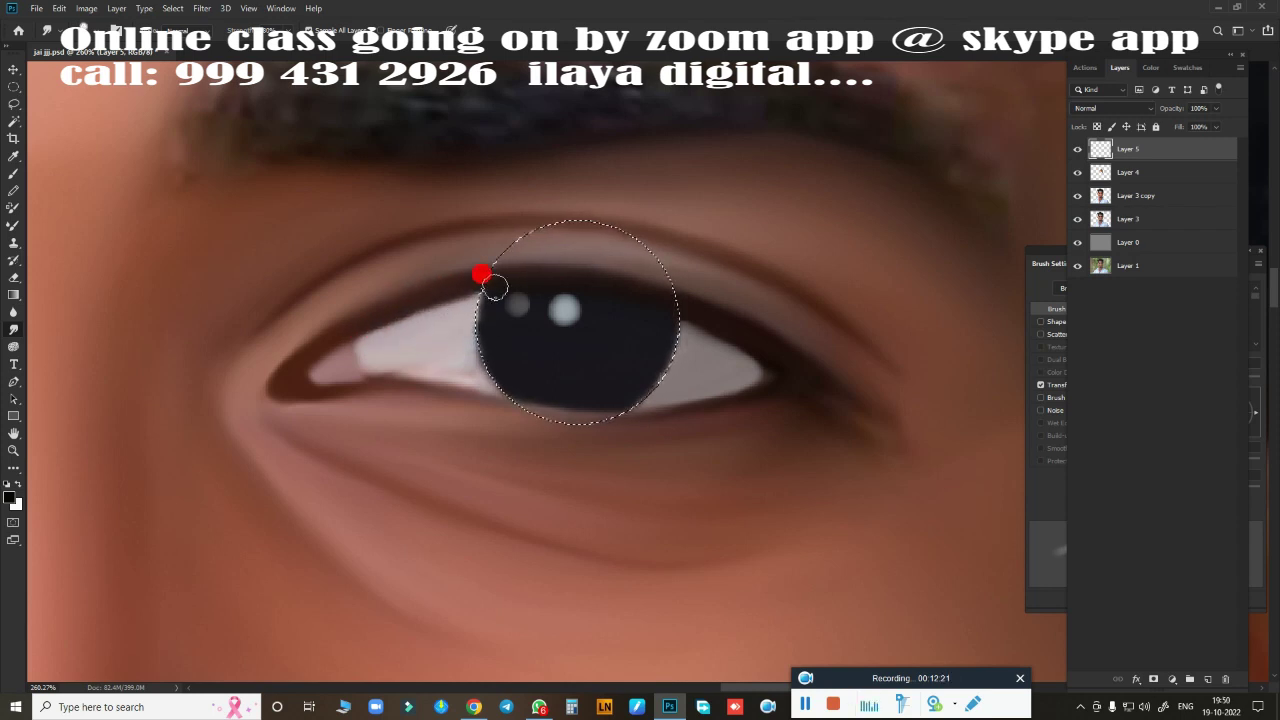
drag(361, 346, 457, 358)
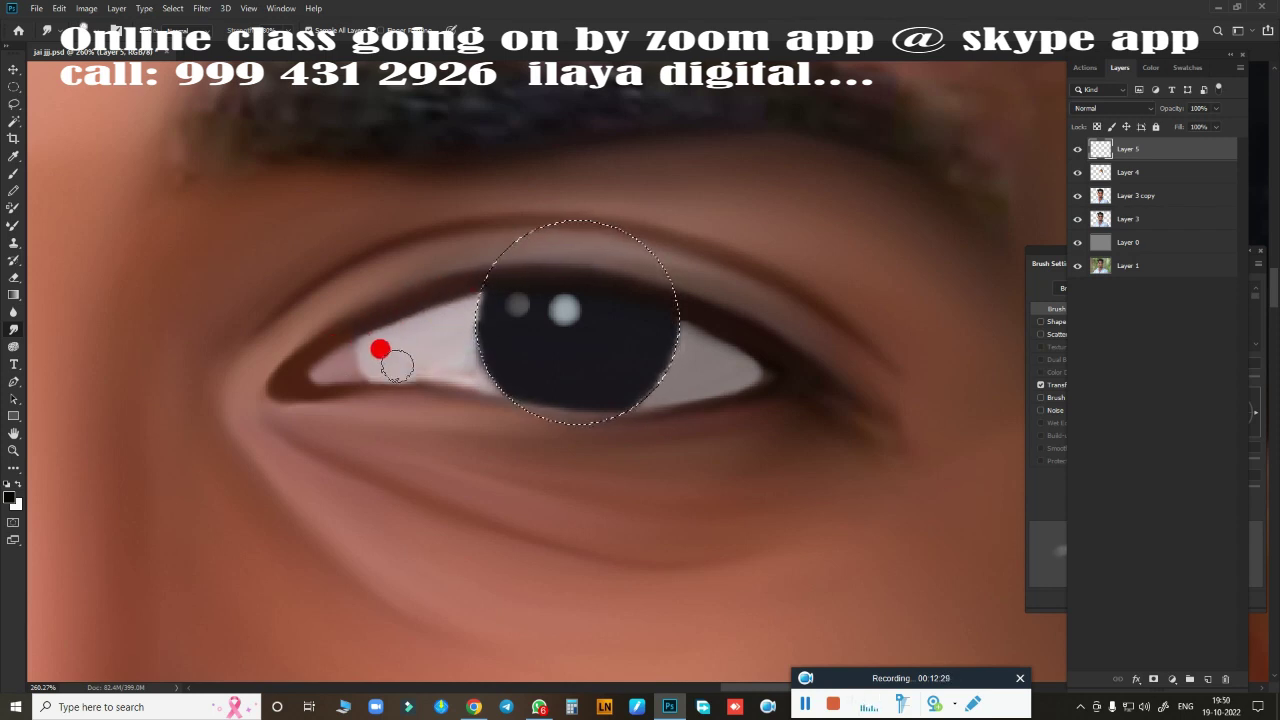
drag(335, 351, 351, 337)
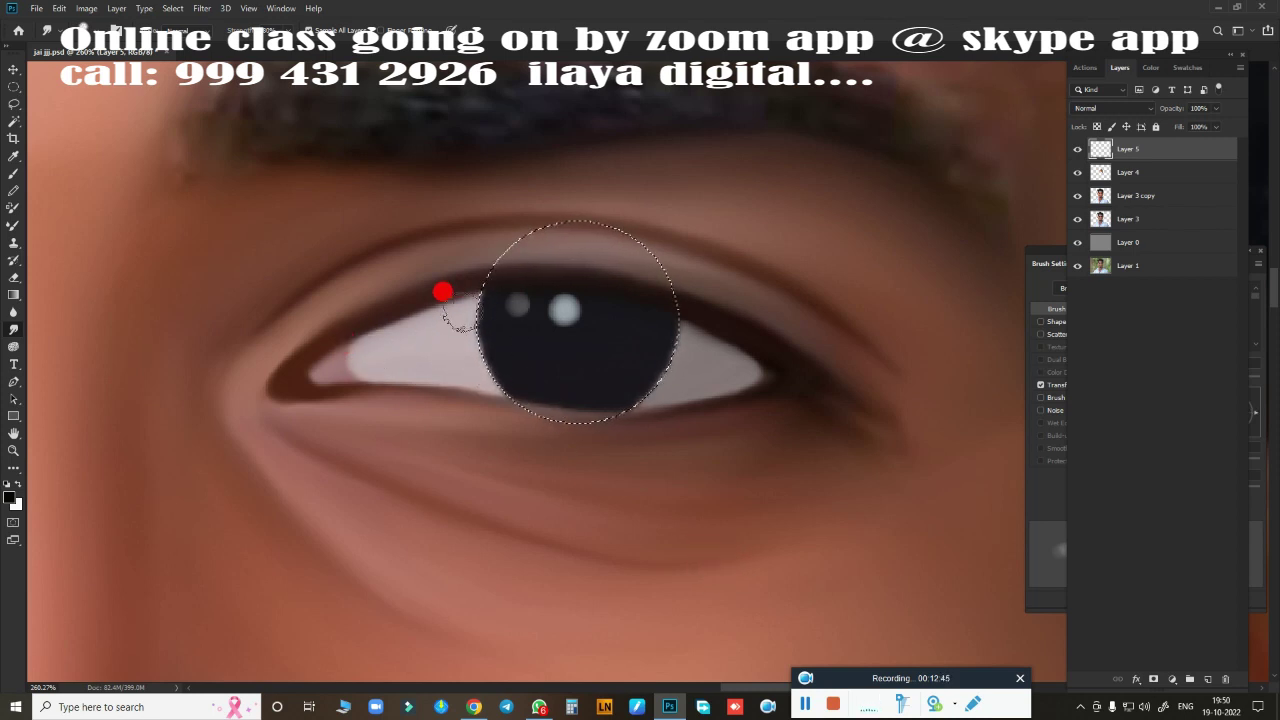
scroll(636, 496, down, 5)
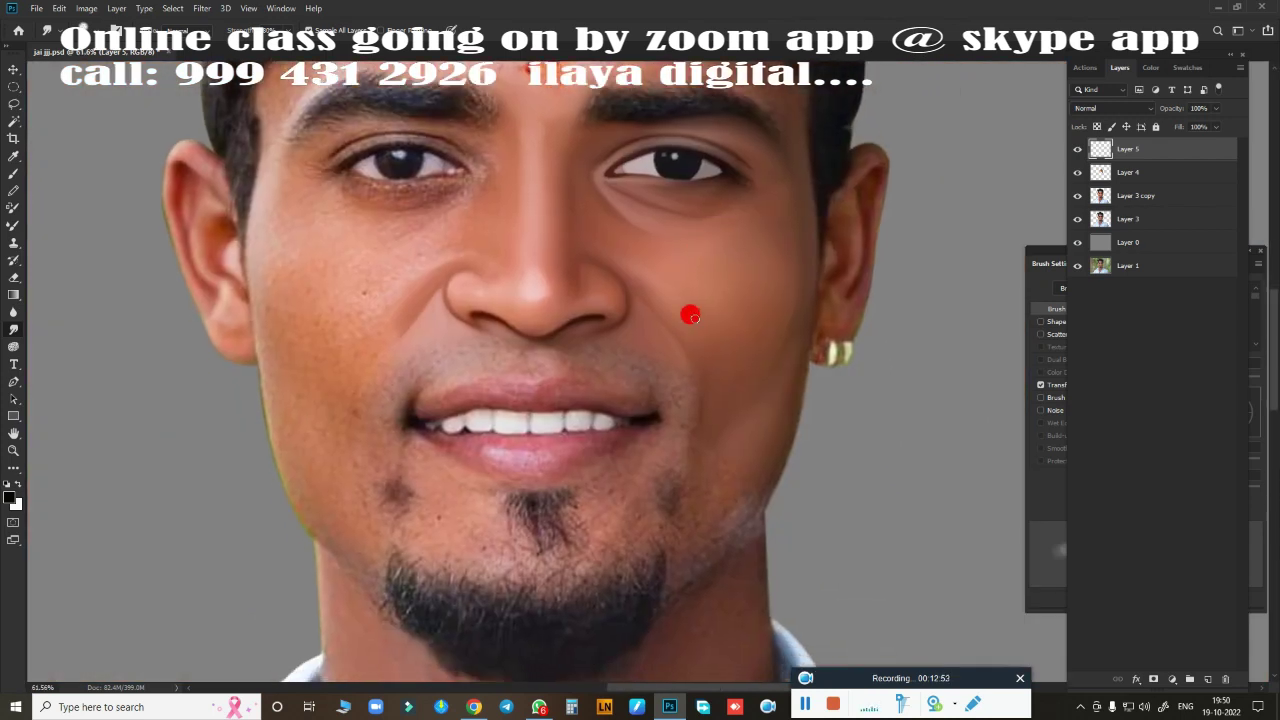
scroll(622, 497, up, 4)
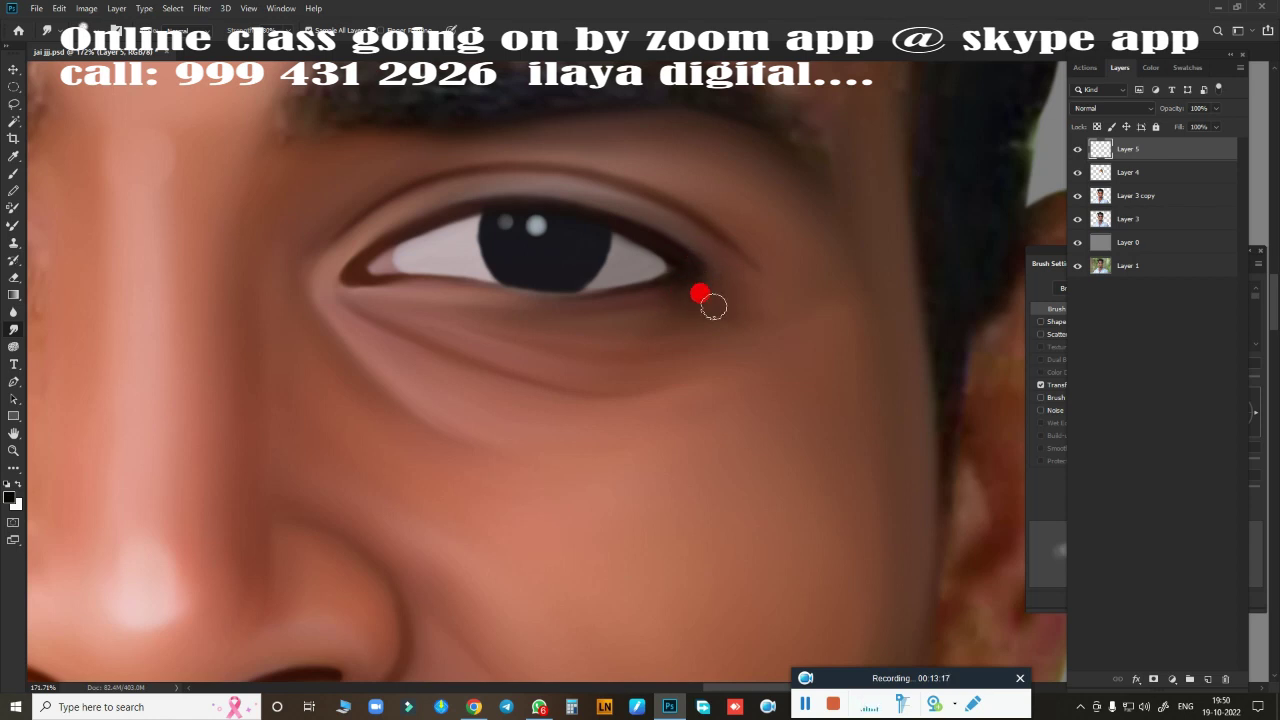
- Paint smooth skin tone over the right forehead, up to the hairline and the left temple
scroll(617, 402, down, 5)
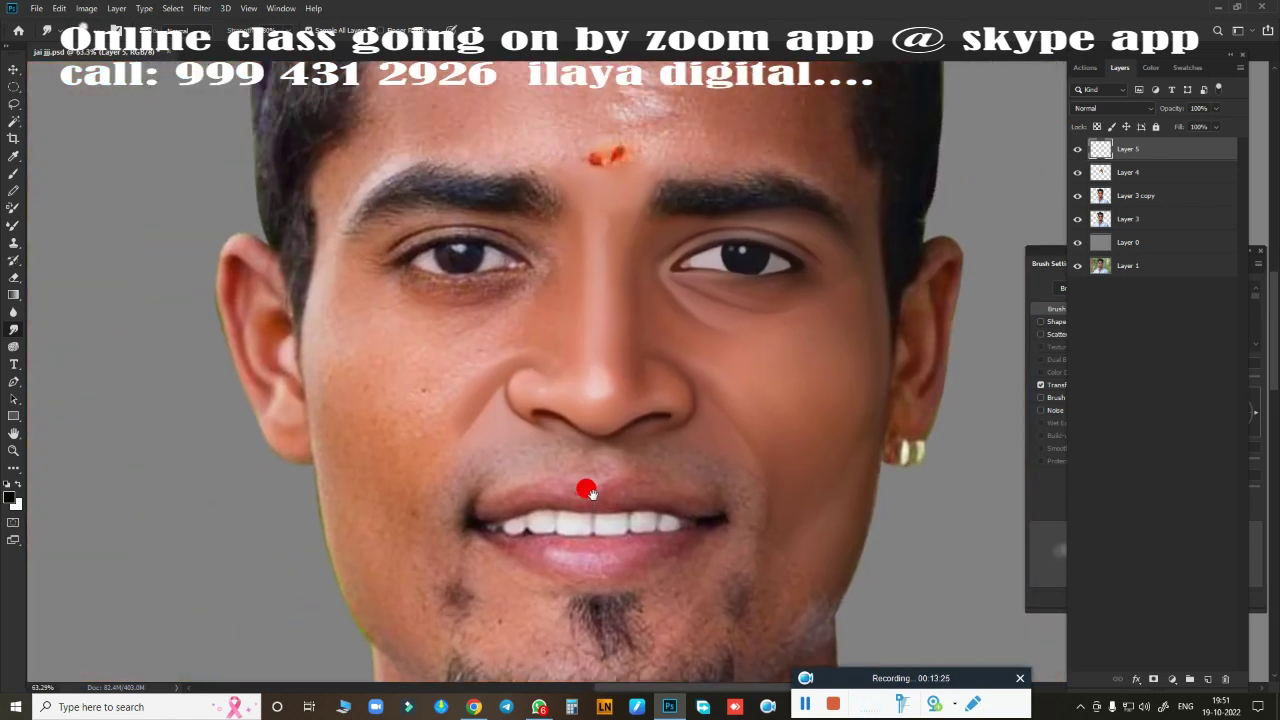
scroll(586, 489, up, 1)
scroll(620, 466, up, 2)
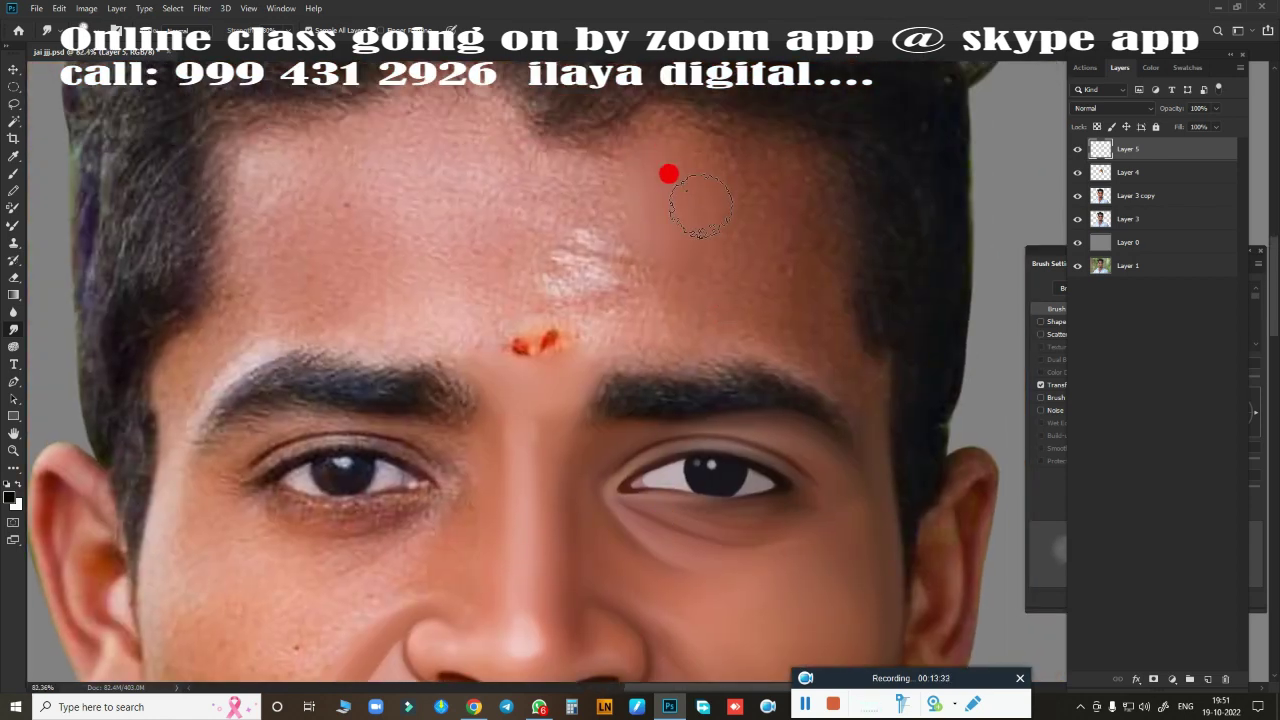
mouse_move(806, 231)
mouse_down()
mouse_move(629, 94)
mouse_move(714, 106)
mouse_move(640, 126)
mouse_move(681, 257)
mouse_move(579, 343)
mouse_up()
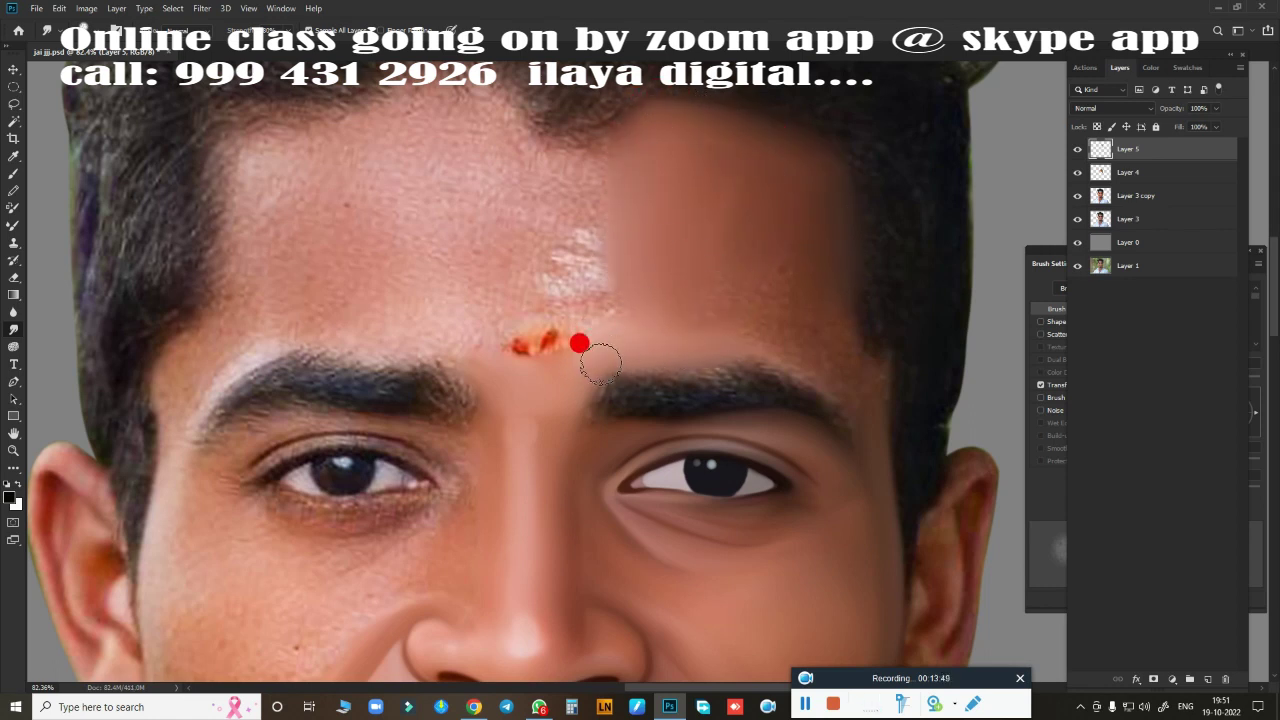
mouse_move(654, 283)
mouse_down()
mouse_move(771, 286)
mouse_move(640, 268)
mouse_move(834, 305)
mouse_move(843, 257)
mouse_move(897, 411)
mouse_up()
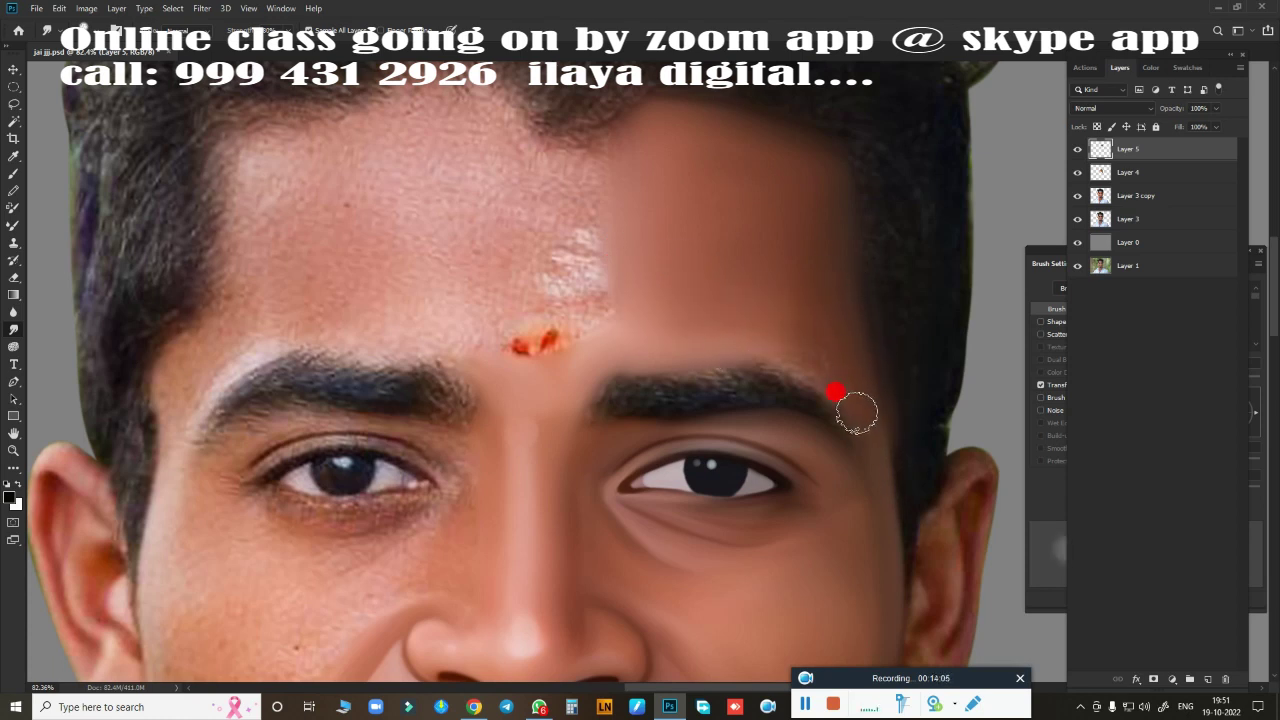
mouse_move(831, 338)
mouse_down()
mouse_move(814, 286)
mouse_move(777, 343)
mouse_move(766, 160)
mouse_move(604, 168)
mouse_move(490, 120)
mouse_move(263, 177)
mouse_move(263, 166)
mouse_move(325, 148)
mouse_move(357, 171)
mouse_move(429, 129)
mouse_move(457, 177)
mouse_move(400, 236)
mouse_move(257, 277)
mouse_move(216, 328)
mouse_up()
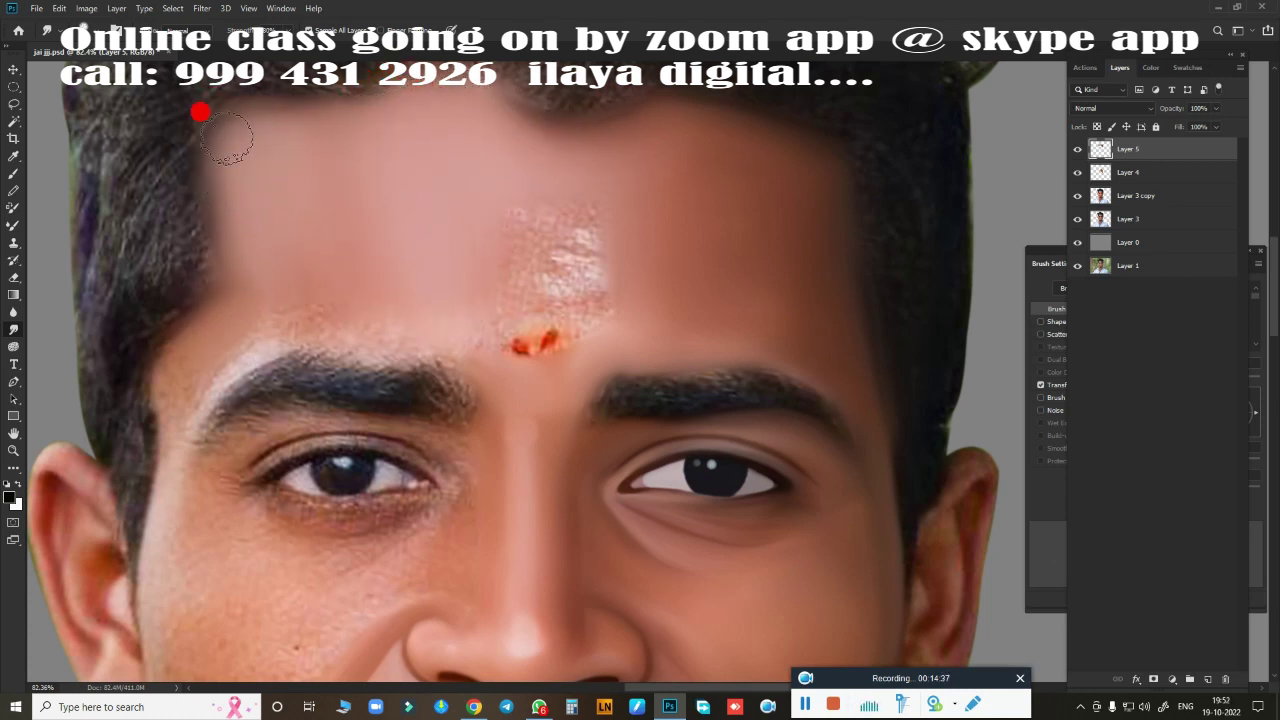
mouse_move(200, 112)
mouse_down()
mouse_move(171, 343)
mouse_move(163, 380)
mouse_move(146, 386)
mouse_move(172, 384)
mouse_move(263, 280)
mouse_move(420, 303)
mouse_move(229, 237)
mouse_move(246, 252)
mouse_move(240, 100)
mouse_move(394, 214)
mouse_move(526, 234)
mouse_move(643, 177)
mouse_move(391, 106)
mouse_move(529, 220)
mouse_move(476, 321)
mouse_move(500, 349)
mouse_move(557, 333)
mouse_up()
- Erase the paint spilling over the hairline
scroll(643, 428, down, 3)
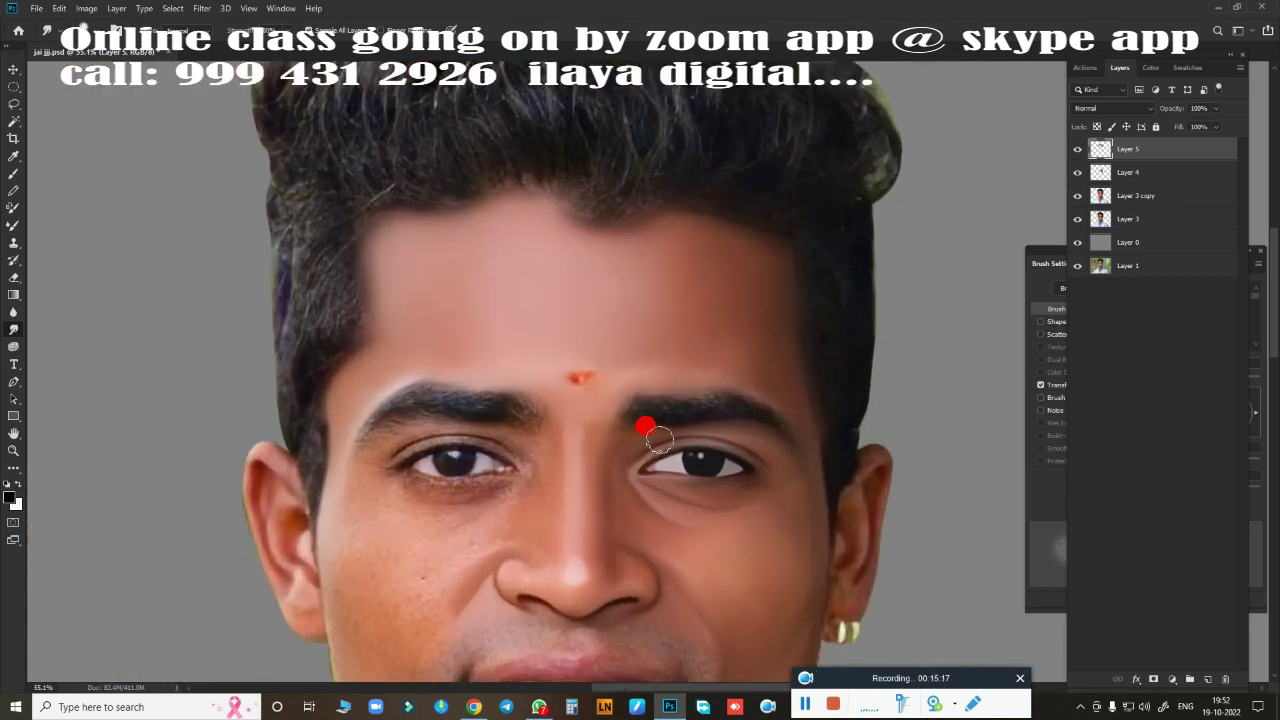
drag(375, 196, 626, 202)
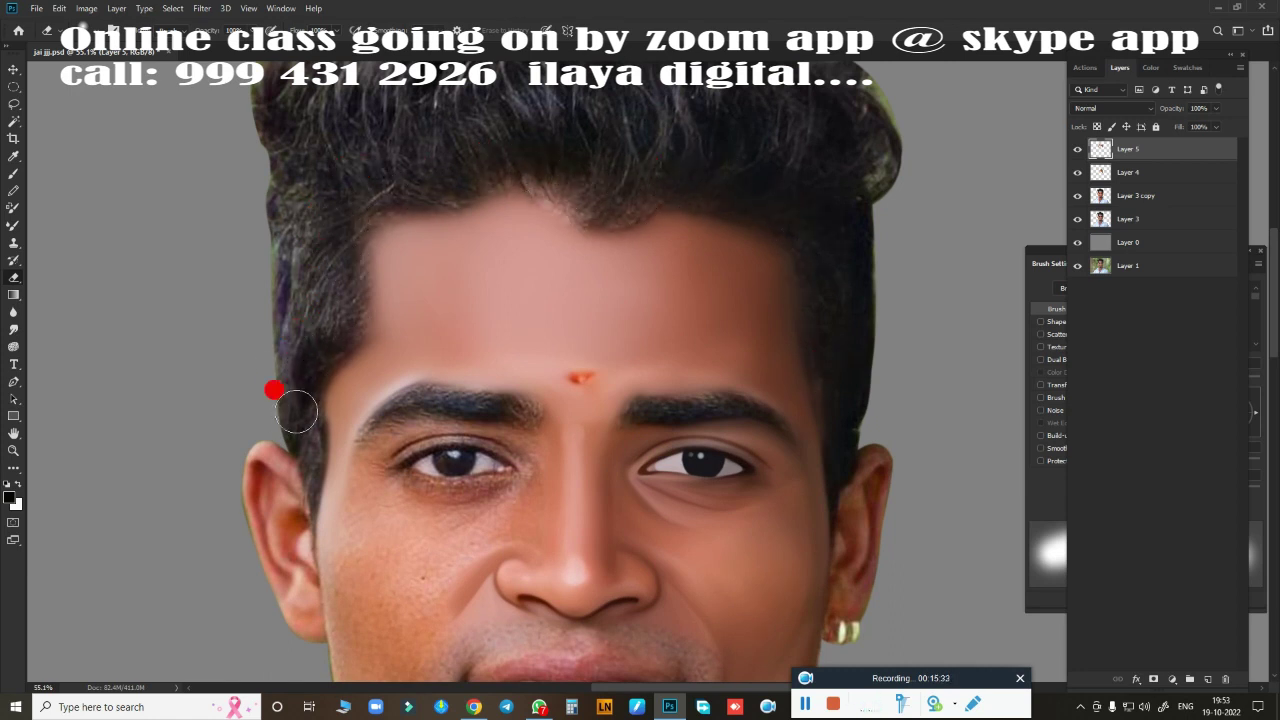
scroll(650, 450, up, 3)
scroll(650, 380, up, 2)
- Merge the painting layers, add Layer 6, hide Layer 5, and paint red over the forehead mark
shift+click(1127, 172)
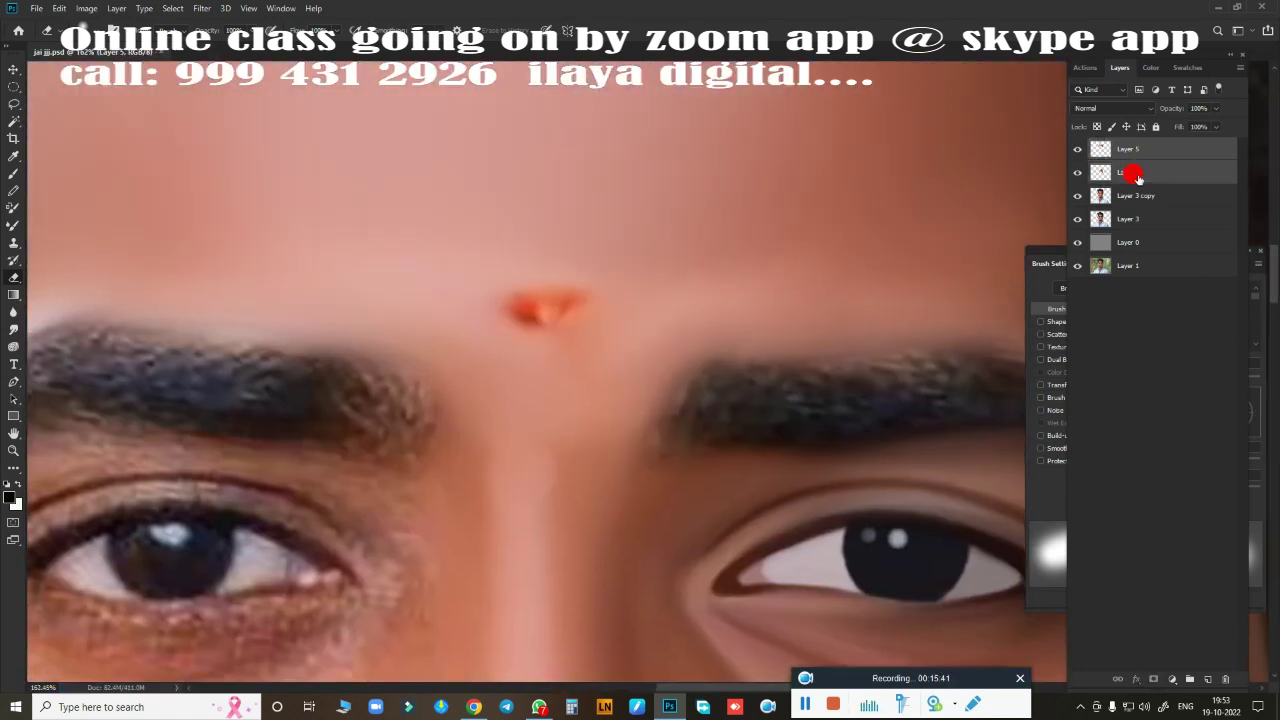
key(ctrl+e)
click(1207, 679)
click(1077, 172)
key(b)
drag(515, 300, 580, 288)
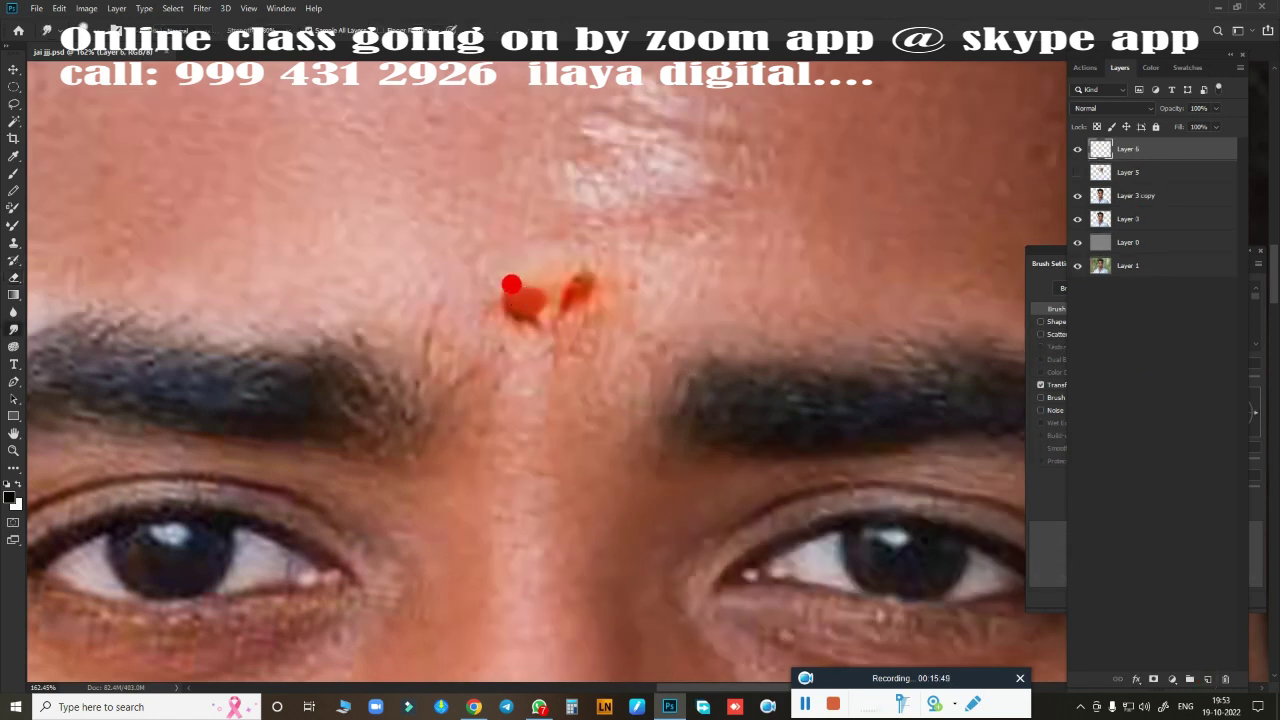
mouse_move(505, 300)
mouse_down()
mouse_move(591, 305)
mouse_move(522, 302)
mouse_up()
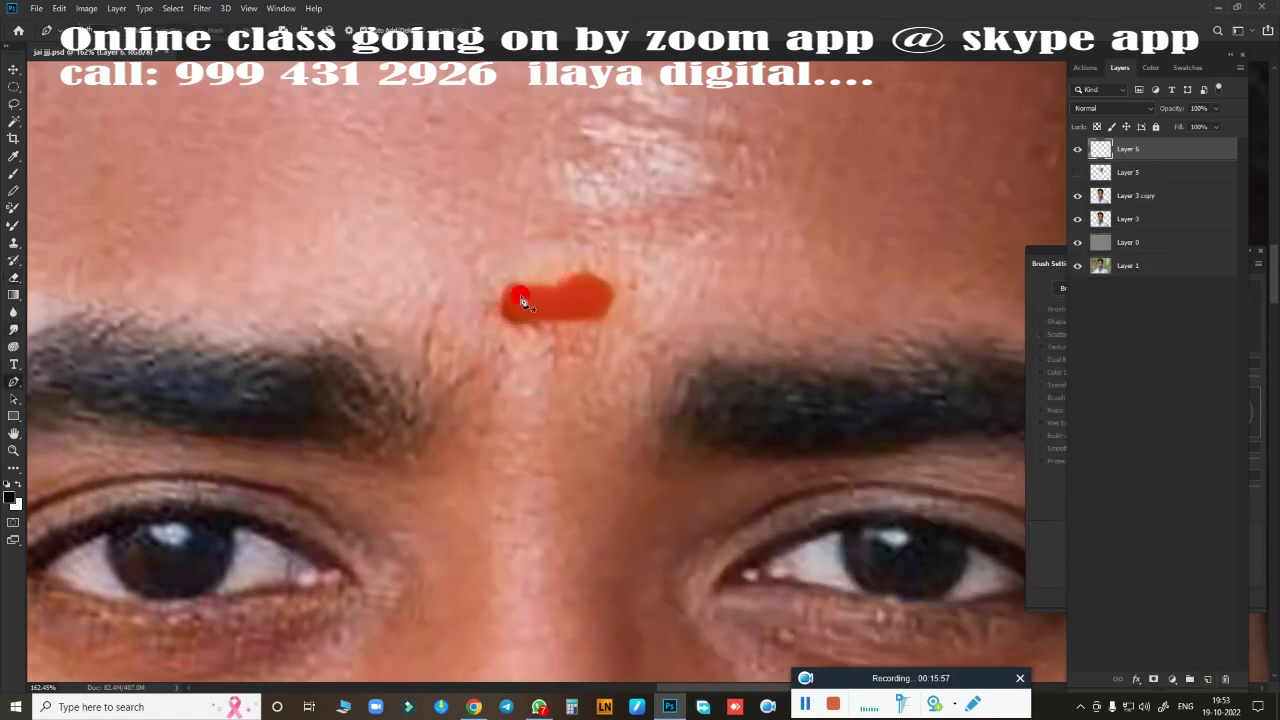
- Fill a feathered rectangle with solid red, show Layer 5 again, and soften the bar's edges
key(shift+F6)
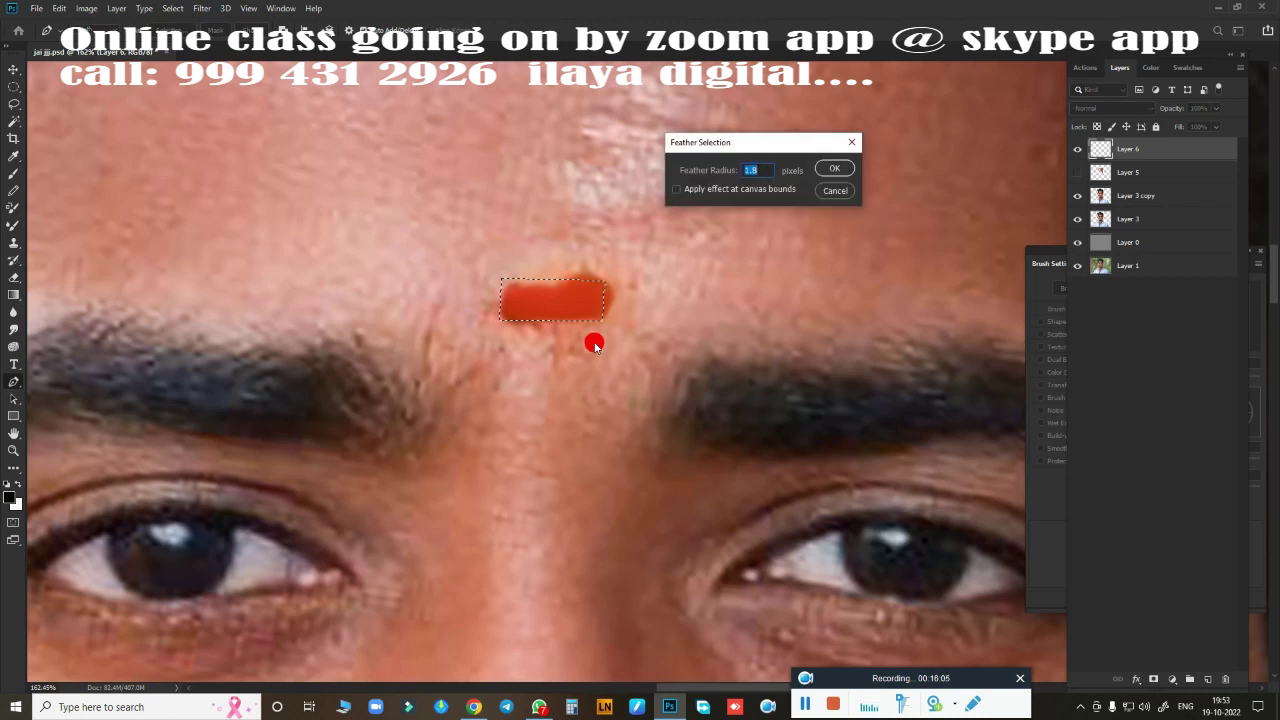
key(Return)
drag(600, 305, 520, 277)
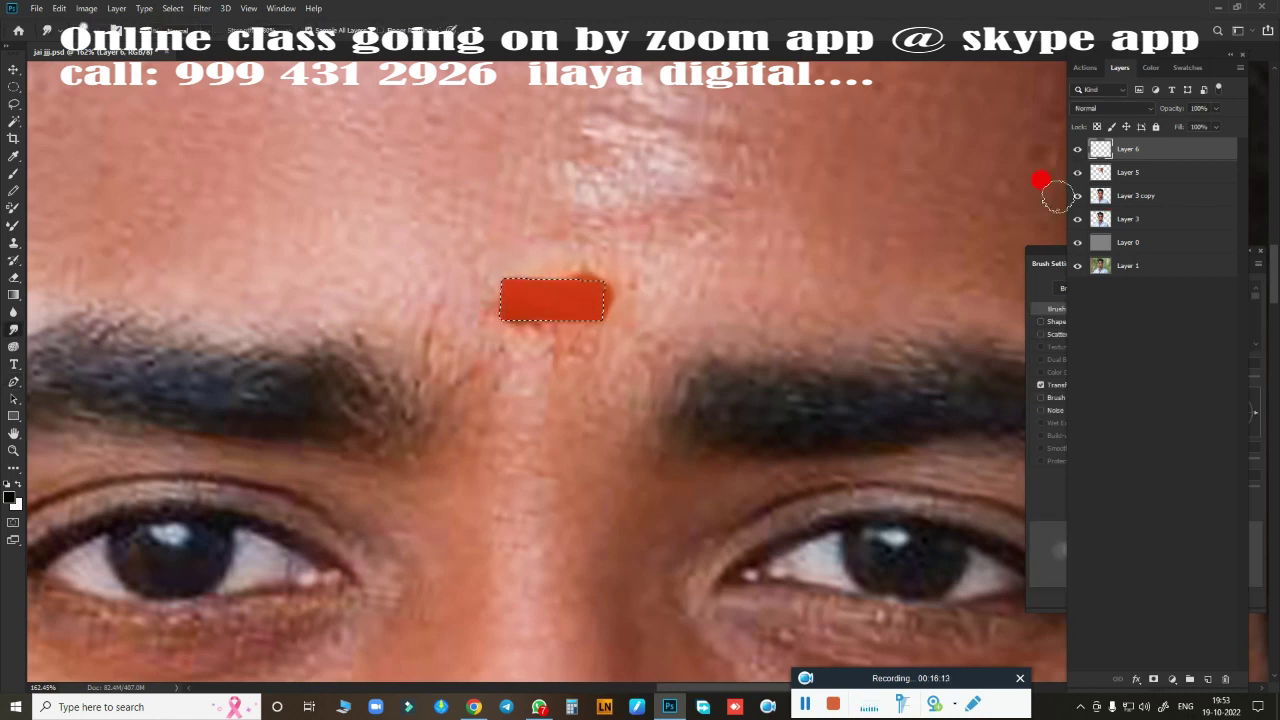
click(1077, 172)
mouse_move(612, 296)
mouse_down()
mouse_move(561, 267)
mouse_move(527, 307)
mouse_move(630, 372)
mouse_up()
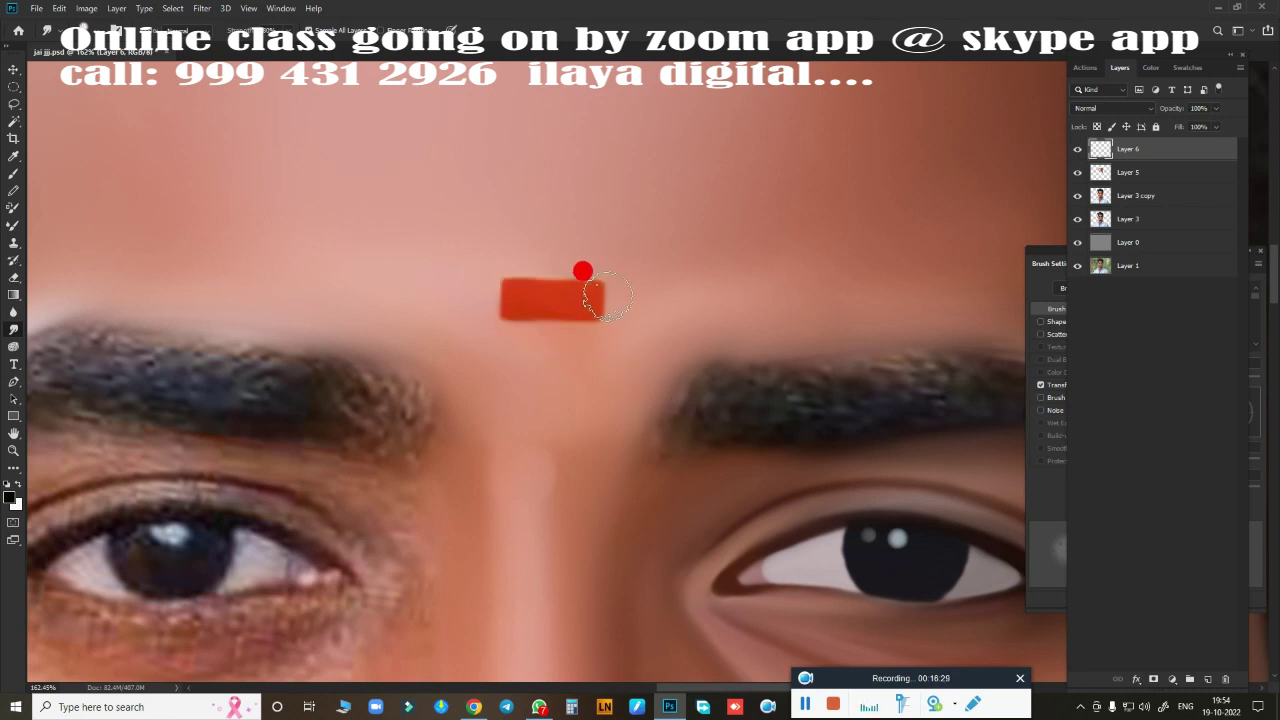
scroll(583, 271, up, 3)
mouse_move(601, 187)
mouse_down()
mouse_move(640, 174)
mouse_move(400, 183)
mouse_up()
scroll(651, 413, down, 10)
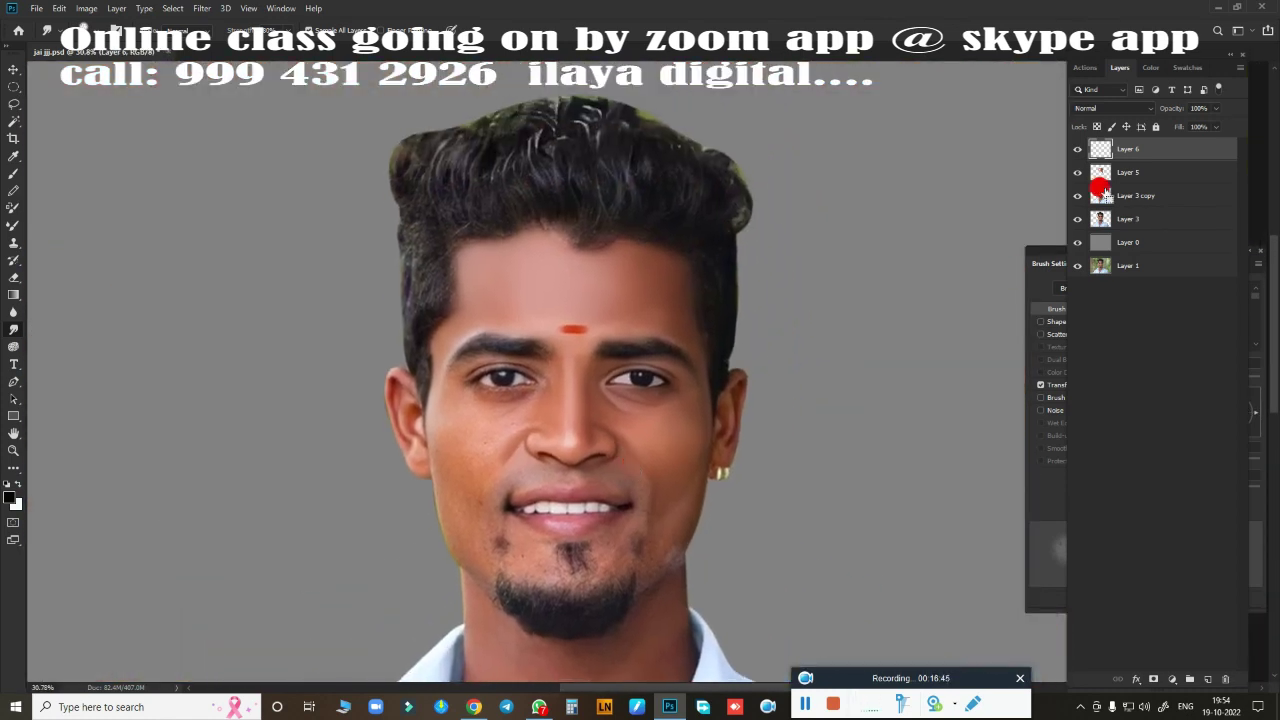
- On new Layer 7, select a forehead patch and paint a light skin tone into it
click(1078, 173)
scroll(472, 330, up, 5)
key(v)
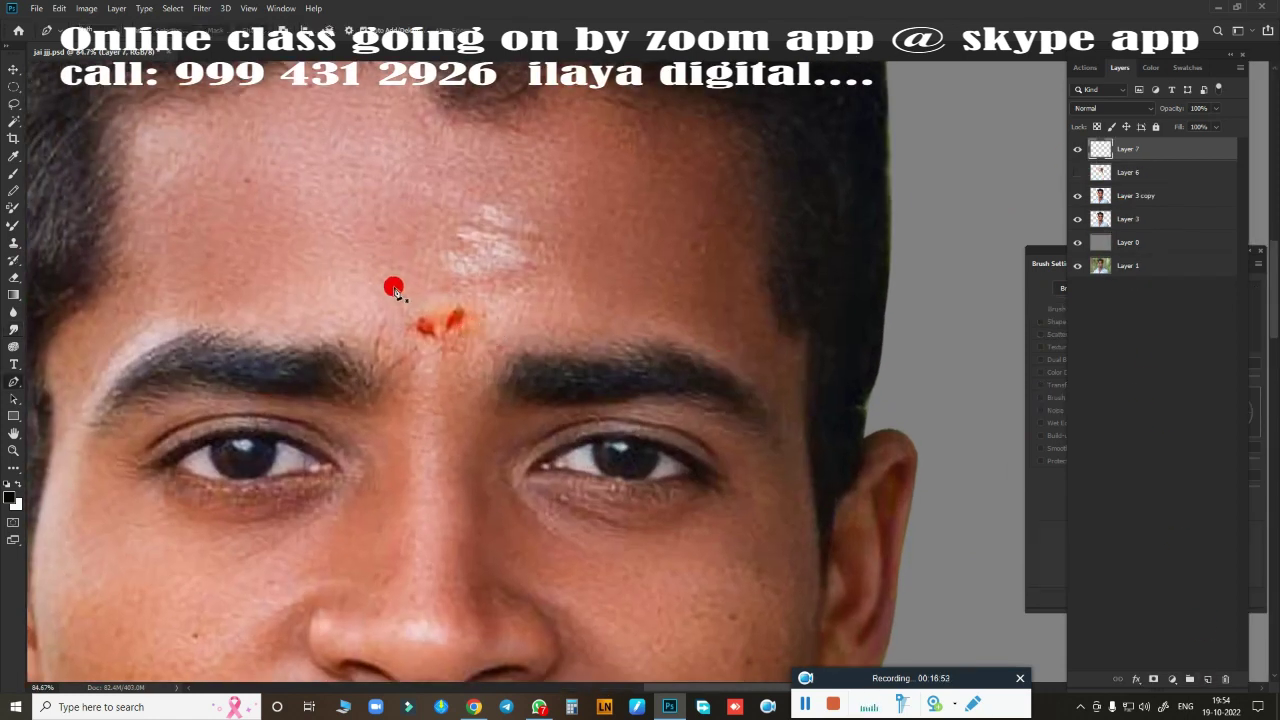
drag(384, 256, 384, 256)
scroll(700, 370, up, 3)
key(b)
drag(630, 208, 514, 191)
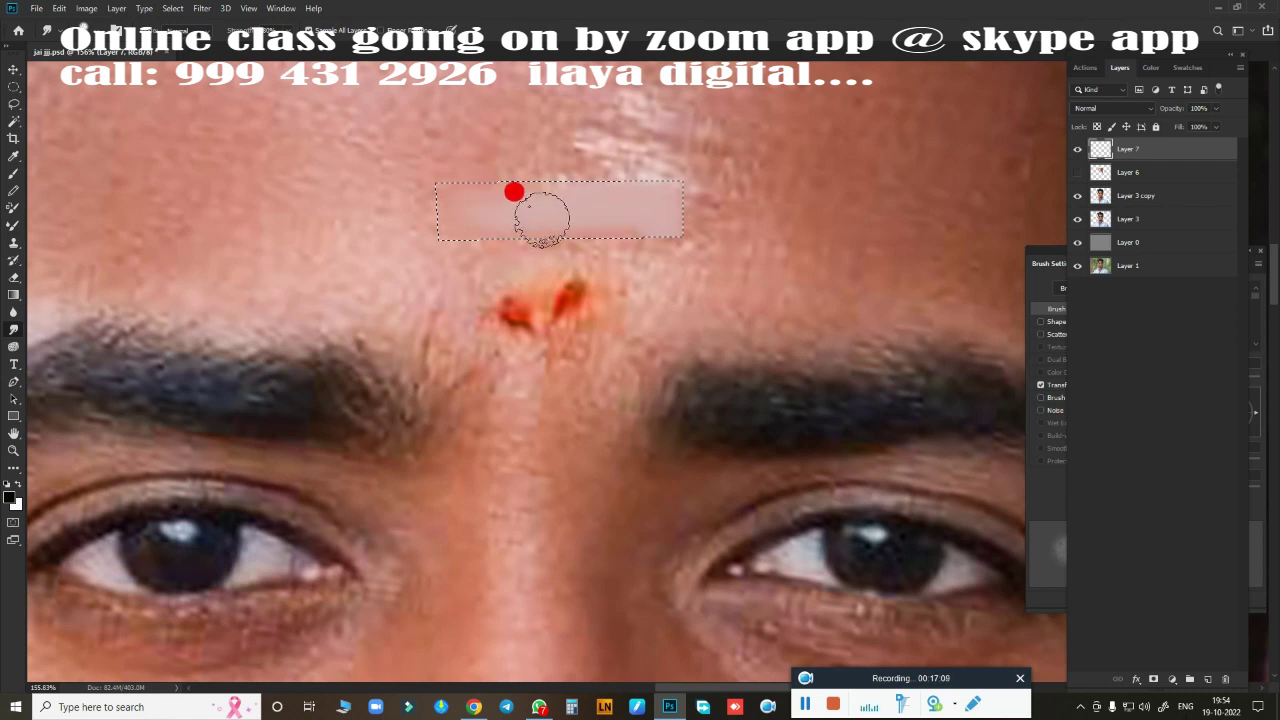
- Raise the patch's Lightness in Hue/Saturation to white and smudge its edges into the skin
key(ctrl+u)
drag(1078, 244, 1131, 246)
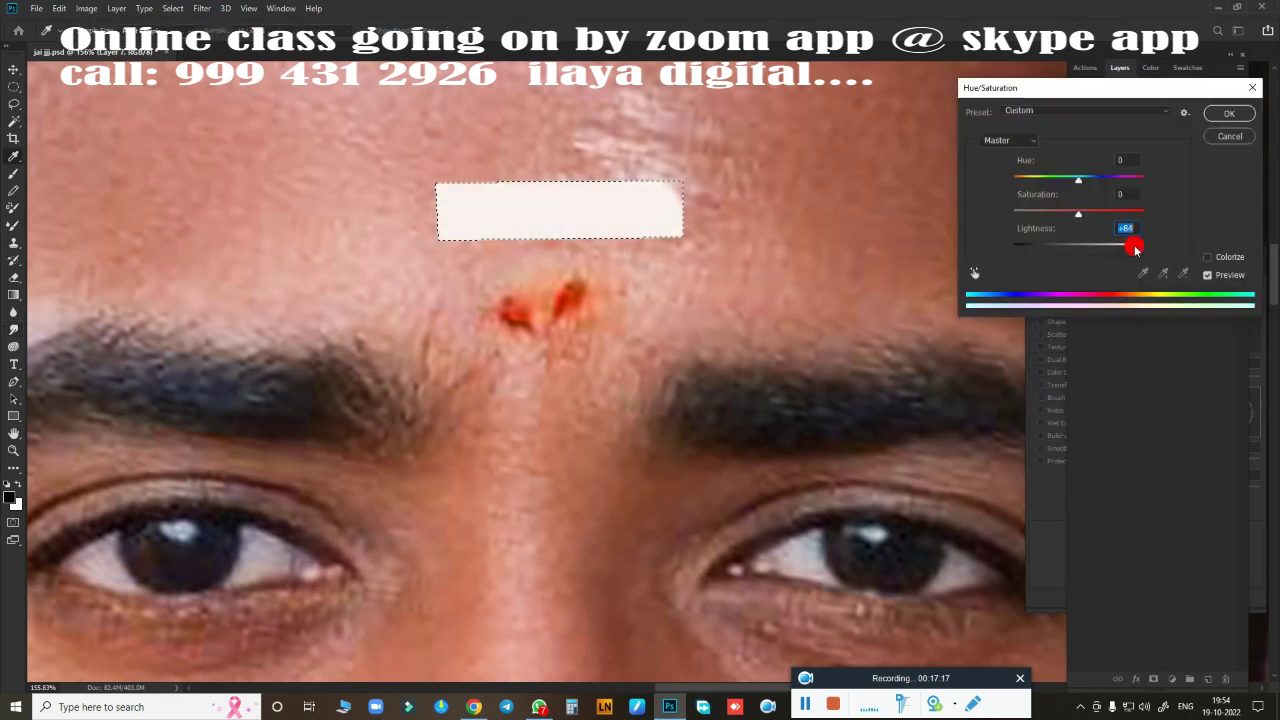
key(Return)
mouse_move(626, 246)
mouse_down()
mouse_move(677, 220)
mouse_move(486, 206)
mouse_move(700, 220)
mouse_up()
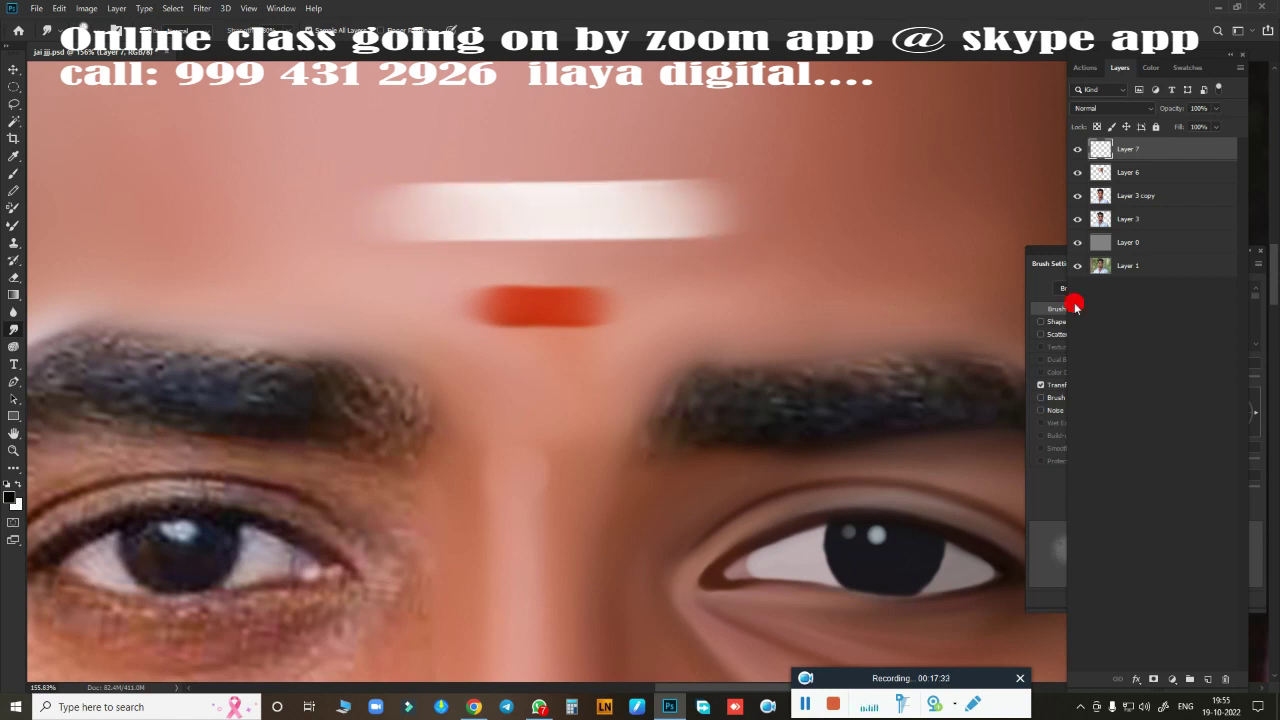
key(ctrl+0)
- Smudge the right eyebrow hair into soft strokes and blend its inner end
key(ctrl+e)
scroll(695, 360, up, 3)
scroll(695, 360, up, 3)
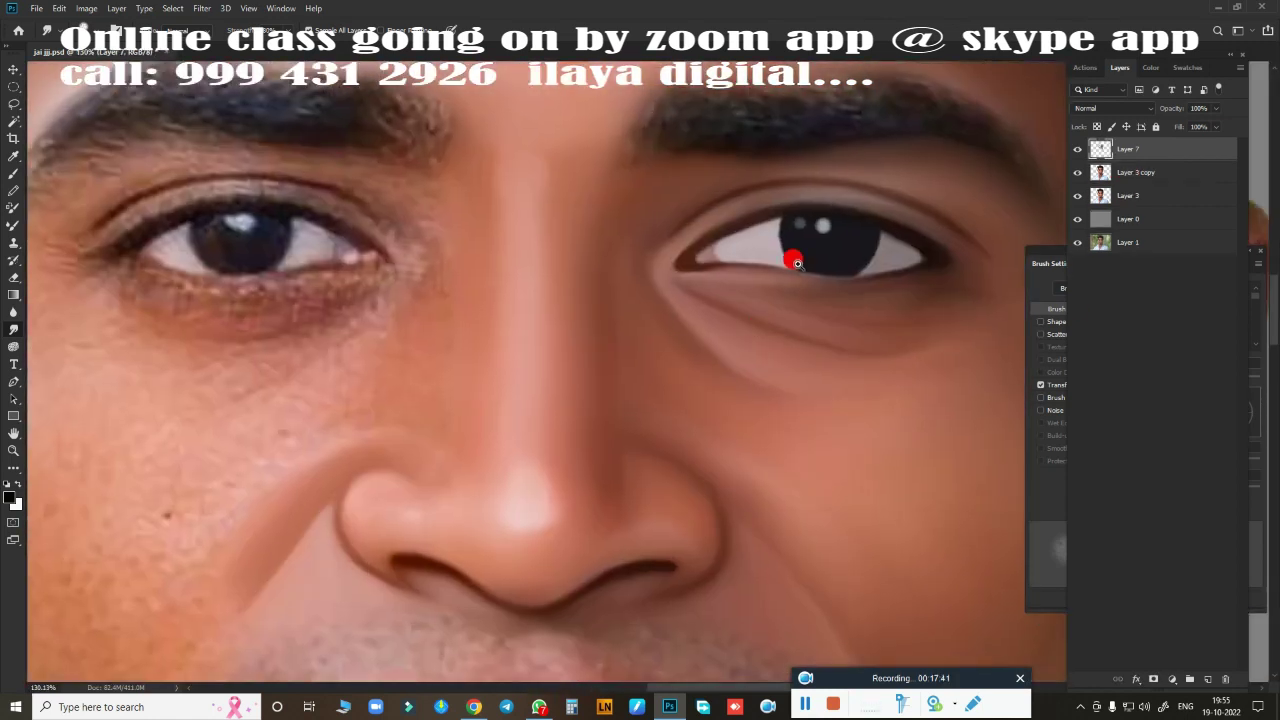
scroll(791, 257, up, 3)
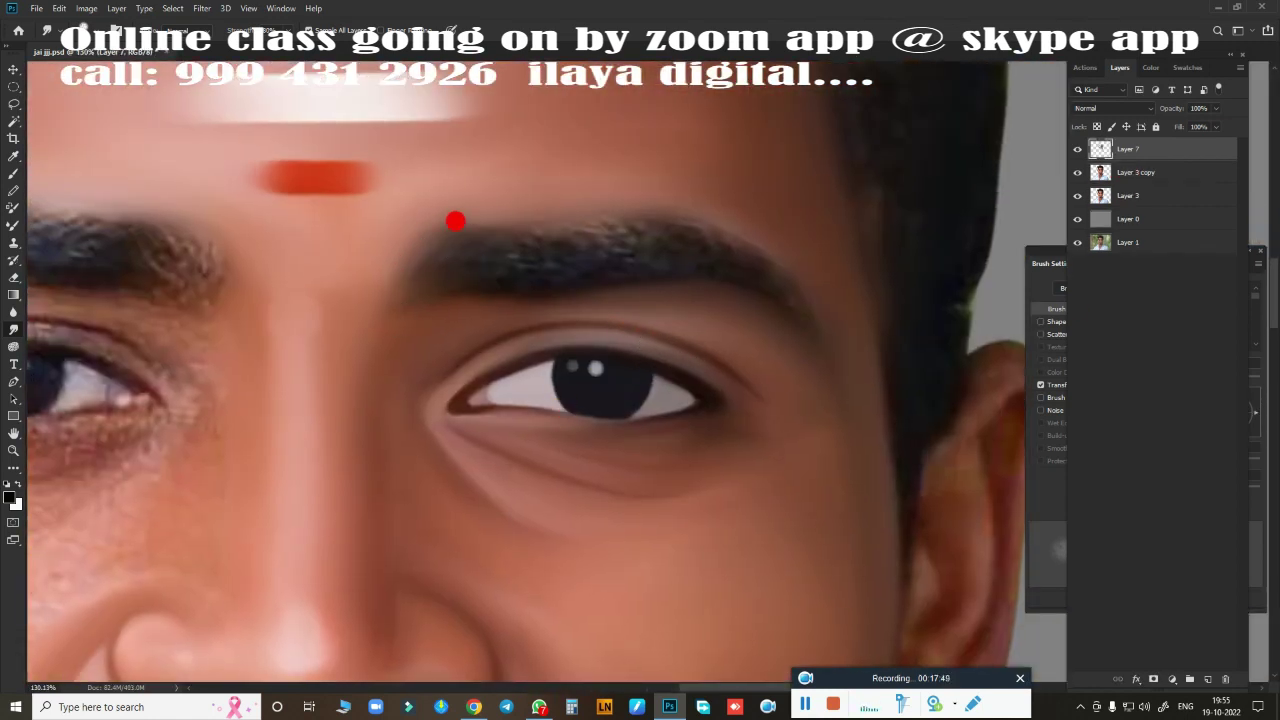
mouse_move(490, 285)
mouse_down()
mouse_move(443, 263)
mouse_move(634, 237)
mouse_move(668, 251)
mouse_up()
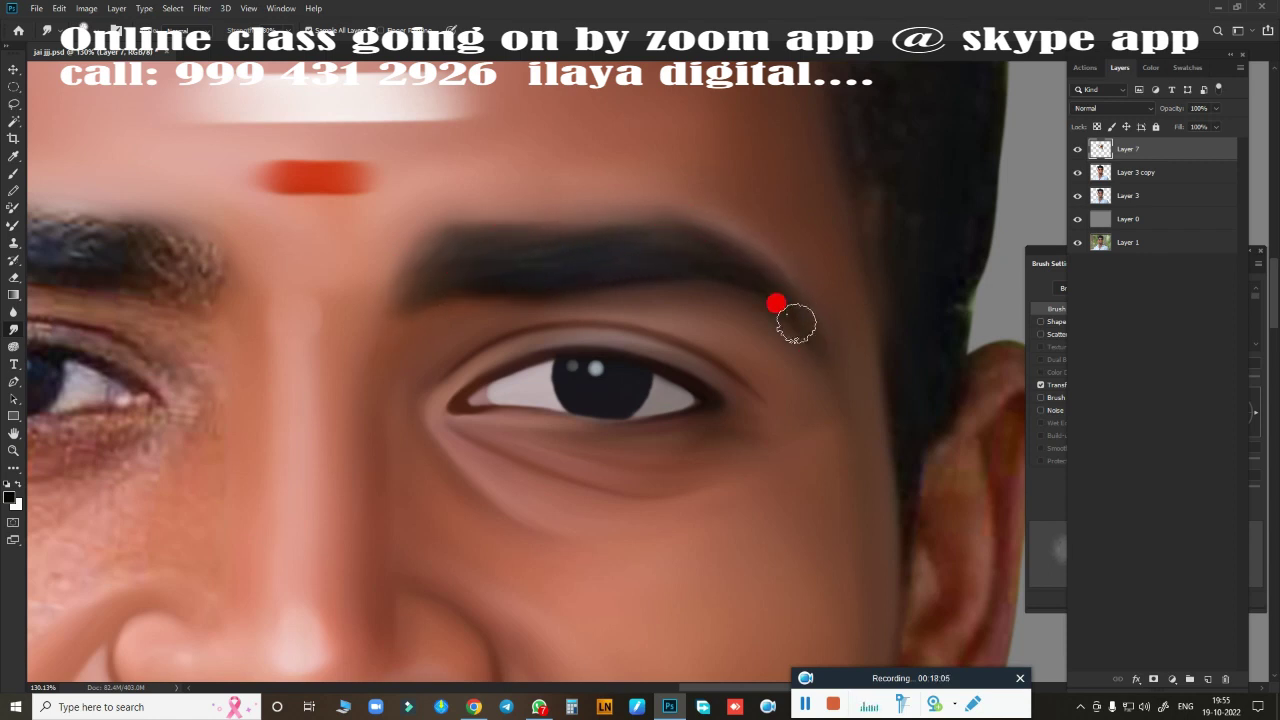
drag(796, 323, 465, 256)
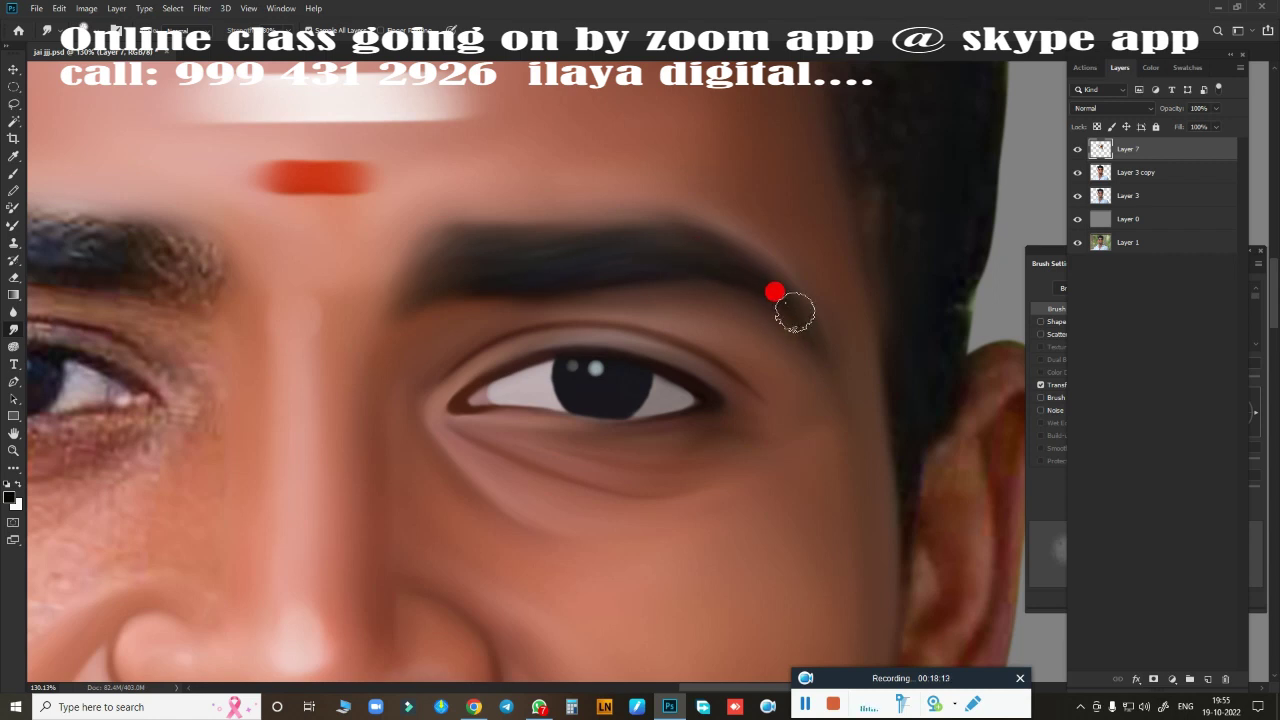
- Blend the skin under the other eye, along its brow, and over the upper eyelid
scroll(787, 277, down, 3)
scroll(460, 463, up, 5)
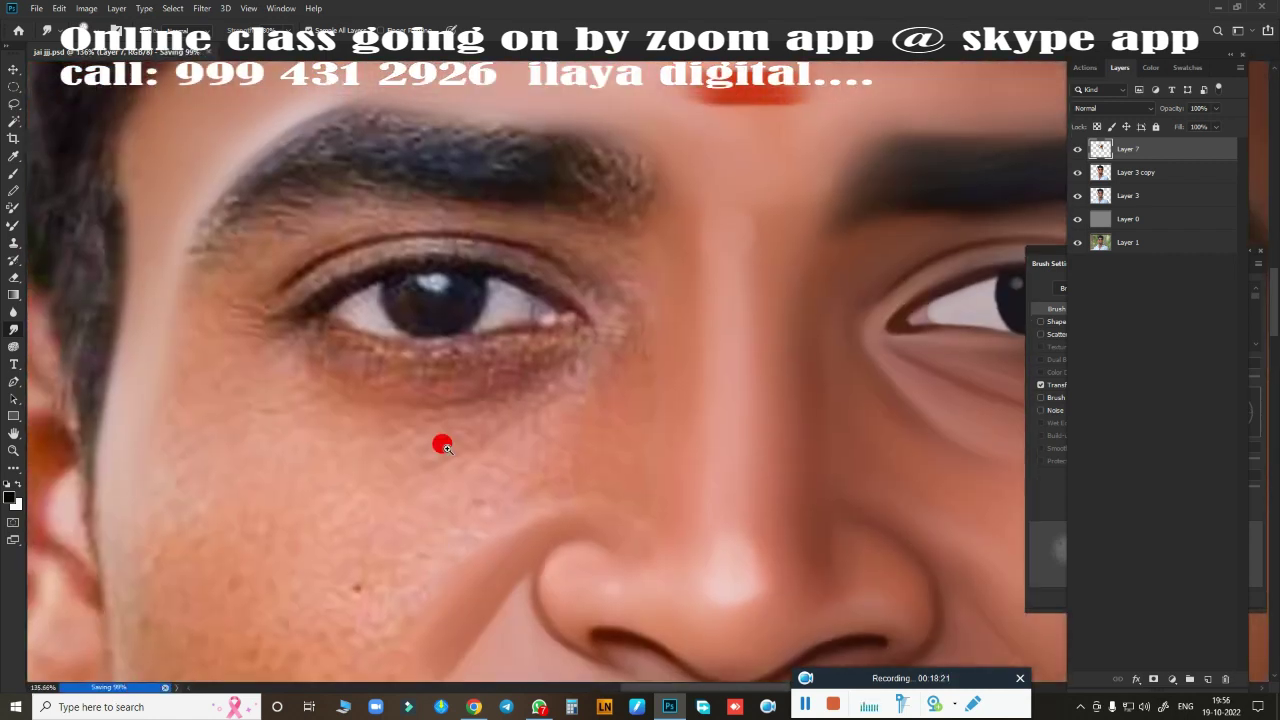
mouse_move(283, 452)
mouse_down()
mouse_move(149, 386)
mouse_move(140, 429)
mouse_move(254, 406)
mouse_move(222, 364)
mouse_move(290, 312)
mouse_move(453, 269)
mouse_move(625, 324)
mouse_move(519, 277)
mouse_up()
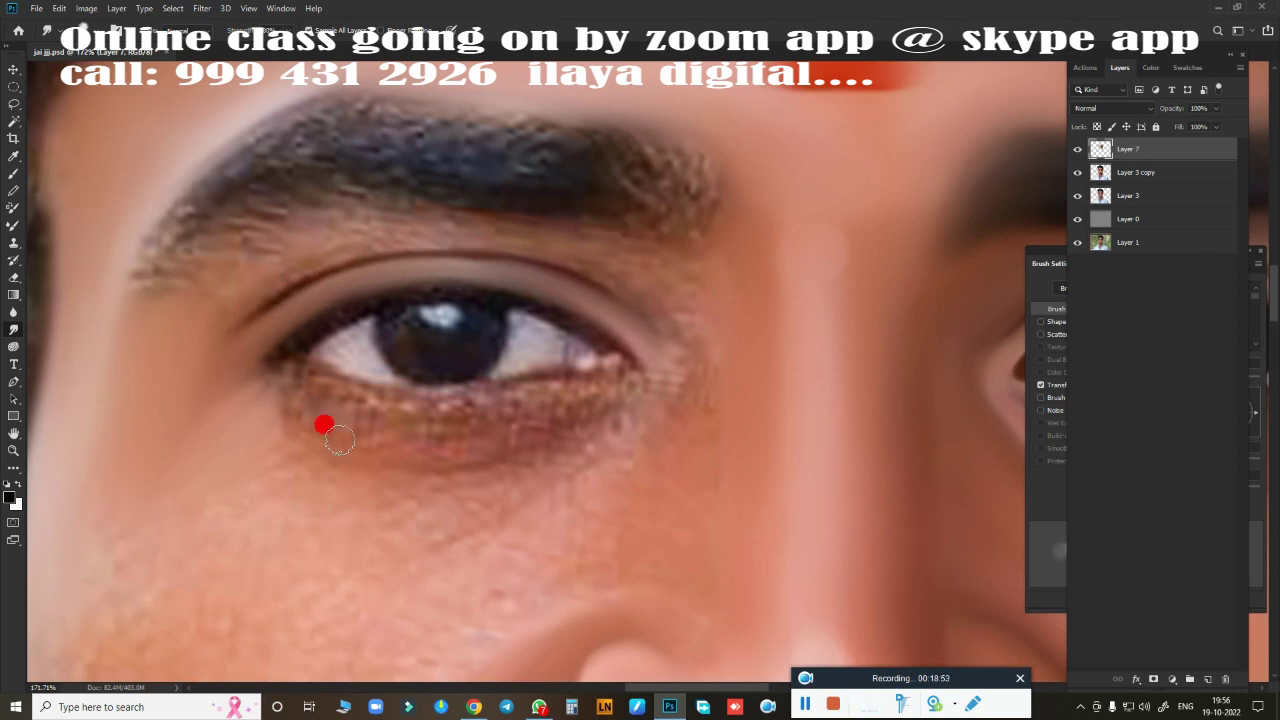
mouse_move(348, 270)
mouse_down()
mouse_move(171, 286)
mouse_move(183, 306)
mouse_move(246, 228)
mouse_up()
mouse_move(192, 260)
mouse_down()
mouse_move(423, 191)
mouse_move(674, 251)
mouse_move(607, 262)
mouse_move(623, 257)
mouse_move(109, 234)
mouse_move(380, 104)
mouse_move(615, 135)
mouse_move(691, 183)
mouse_move(677, 149)
mouse_move(411, 89)
mouse_move(558, 164)
mouse_move(666, 177)
mouse_move(577, 114)
mouse_move(543, 166)
mouse_move(275, 92)
mouse_up()
- With a much smaller Smudge brush, blend the glittery lower eyelid into one soft band
scroll(560, 330, down, 3)
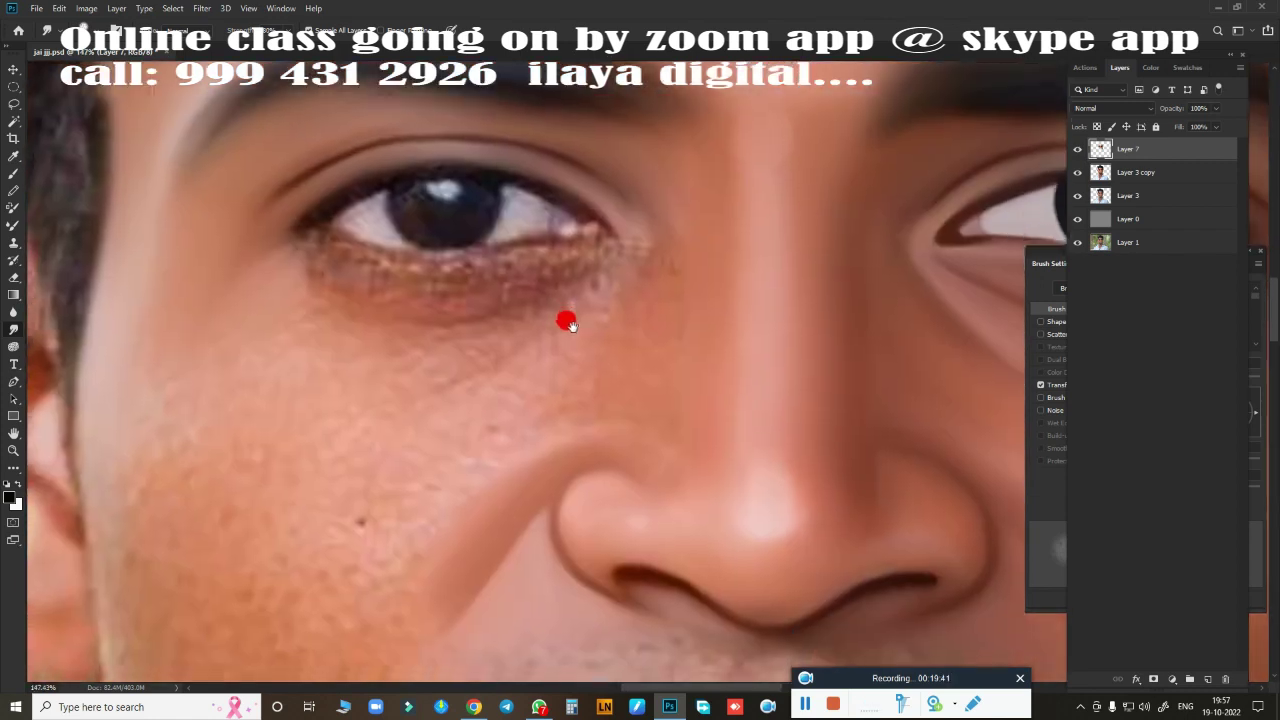
scroll(551, 391, up, 2)
key(bracketleft)
key(bracketleft)
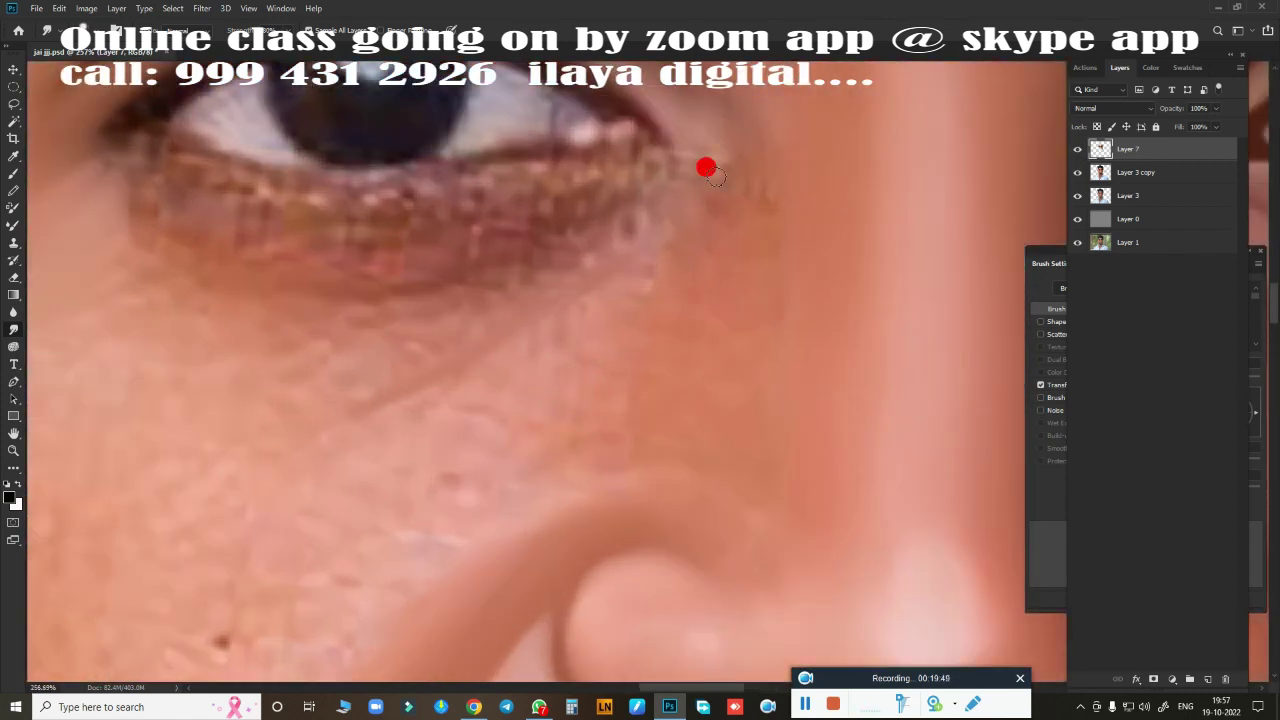
mouse_move(401, 328)
mouse_down()
mouse_move(143, 286)
mouse_move(271, 306)
mouse_move(563, 240)
mouse_move(289, 349)
mouse_move(686, 169)
mouse_move(706, 144)
mouse_move(380, 411)
mouse_move(569, 266)
mouse_move(523, 380)
mouse_move(687, 188)
mouse_move(637, 483)
mouse_move(586, 449)
mouse_move(626, 494)
mouse_move(643, 266)
mouse_move(471, 386)
mouse_move(571, 266)
mouse_move(631, 226)
mouse_move(545, 249)
mouse_move(720, 304)
mouse_up()
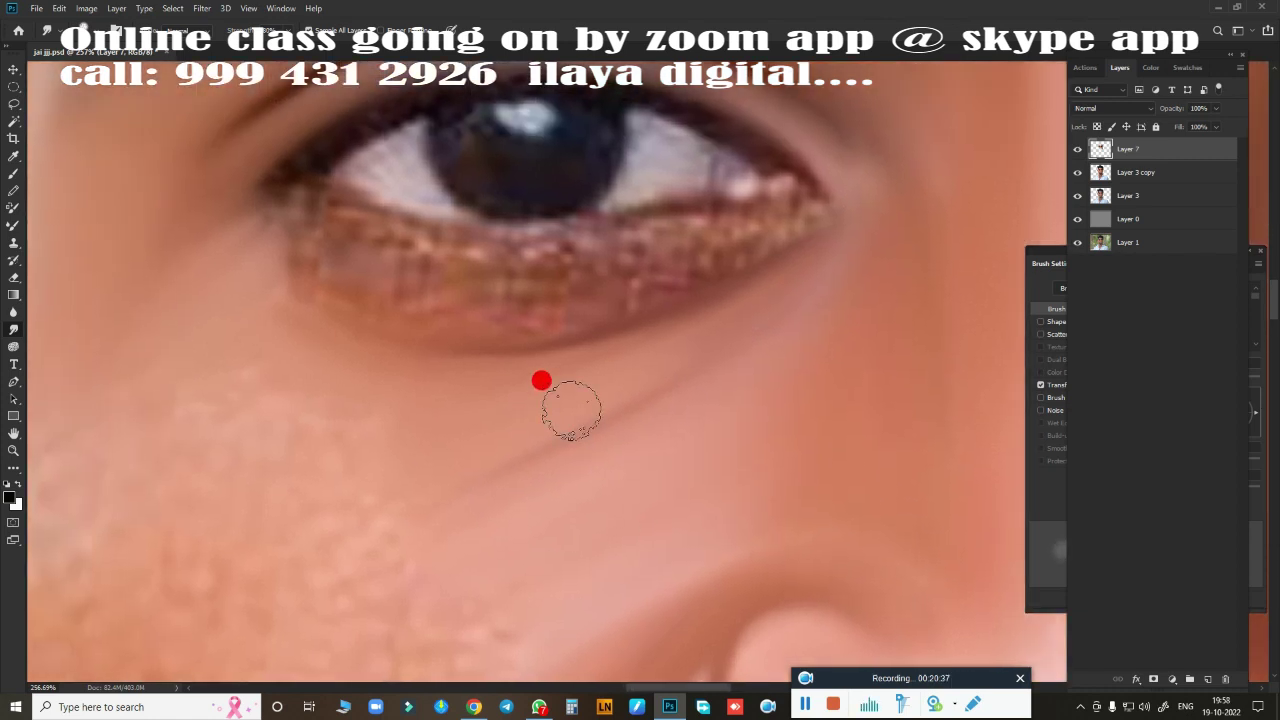
drag(540, 377, 272, 264)
mouse_move(313, 302)
mouse_down()
mouse_move(609, 297)
mouse_move(812, 223)
mouse_move(297, 296)
mouse_move(589, 311)
mouse_move(360, 257)
mouse_move(642, 256)
mouse_move(545, 267)
mouse_move(591, 286)
mouse_move(647, 267)
mouse_move(266, 237)
mouse_move(429, 255)
mouse_up()
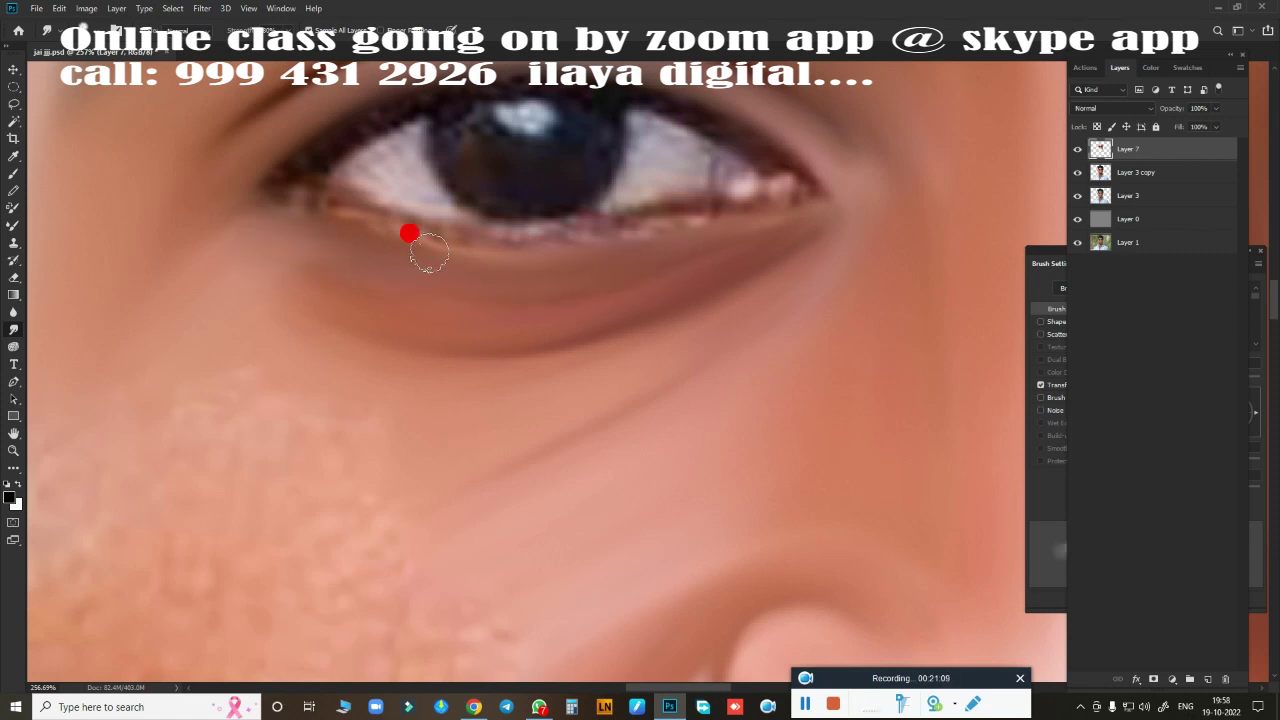
mouse_move(311, 211)
mouse_down()
mouse_move(458, 232)
mouse_move(709, 222)
mouse_up()
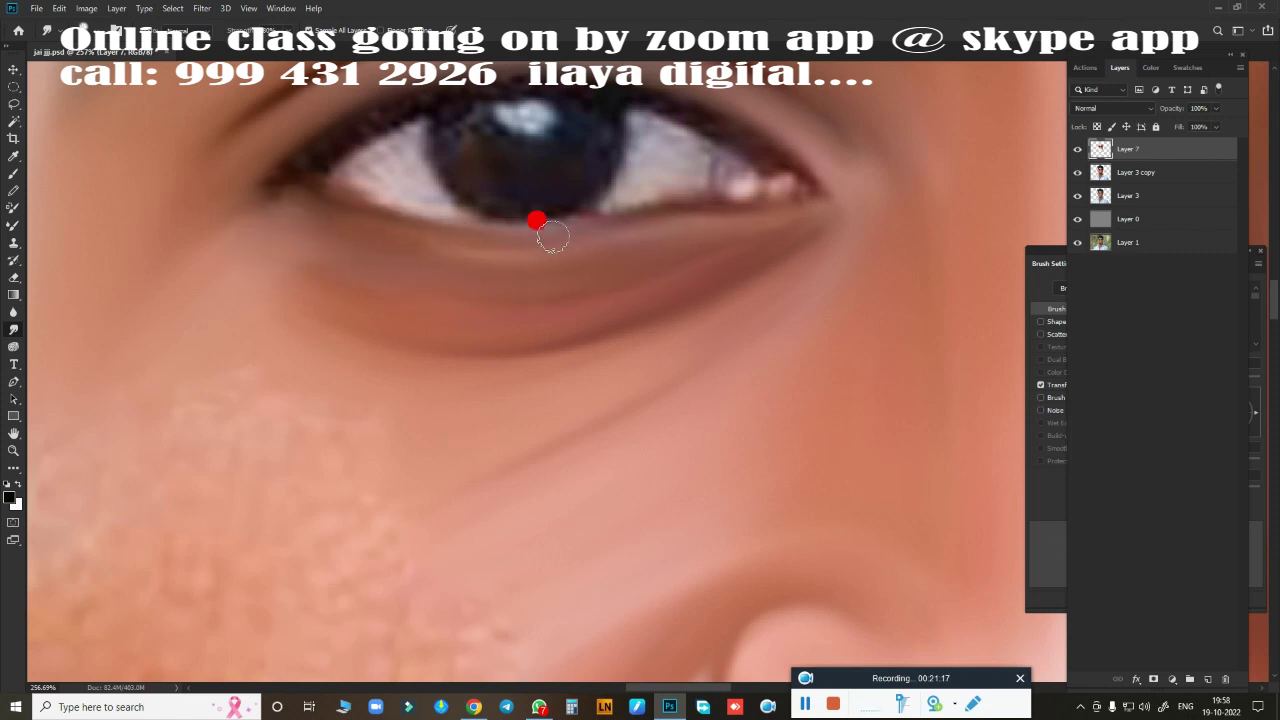
mouse_move(584, 280)
mouse_down()
mouse_move(514, 286)
mouse_move(310, 254)
mouse_move(543, 449)
mouse_move(651, 417)
mouse_up()
scroll(537, 335, down, 3)
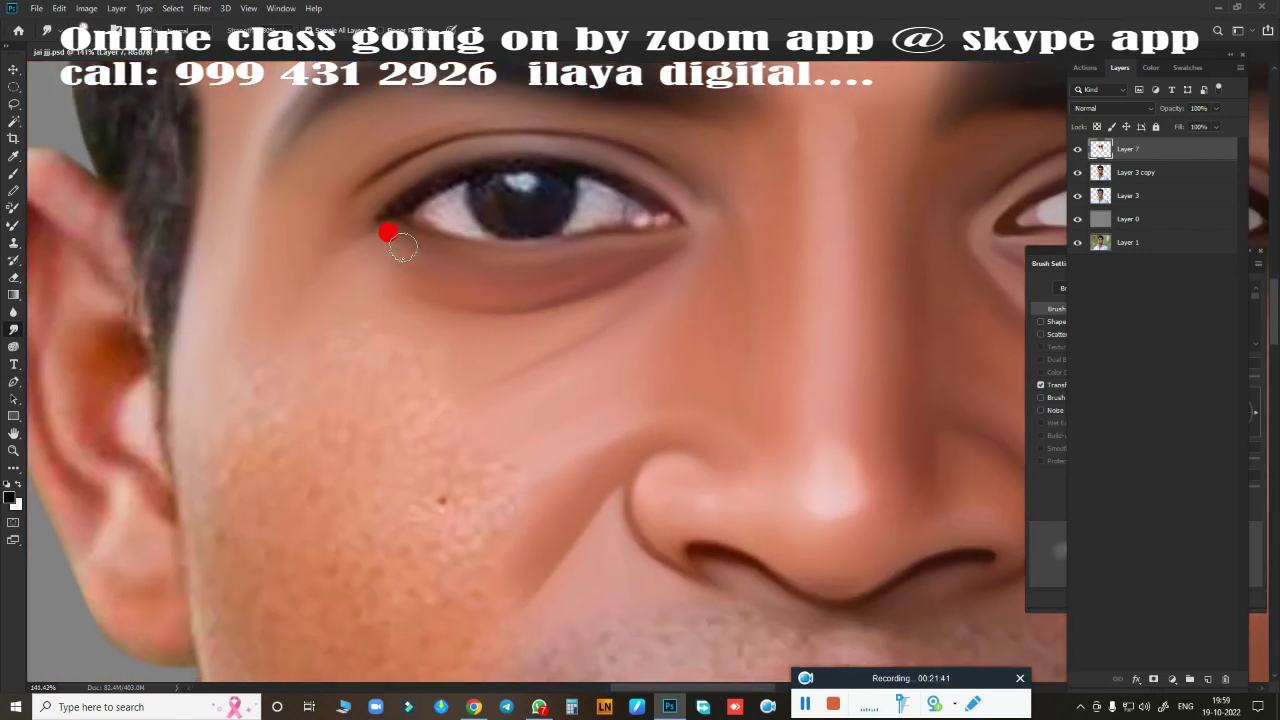
scroll(470, 450, up, 2)
scroll(497, 309, up, 1)
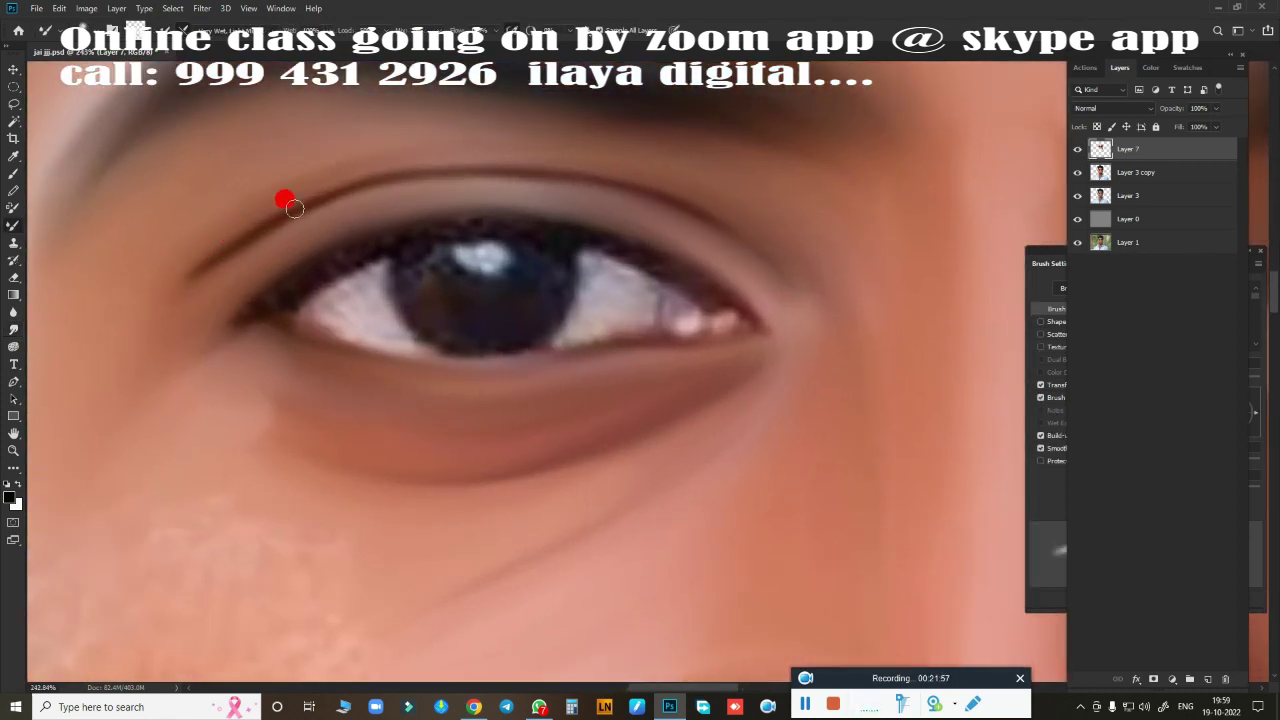
- Shade along the upper eyelid crease with the Mixer Brush
drag(293, 207, 432, 169)
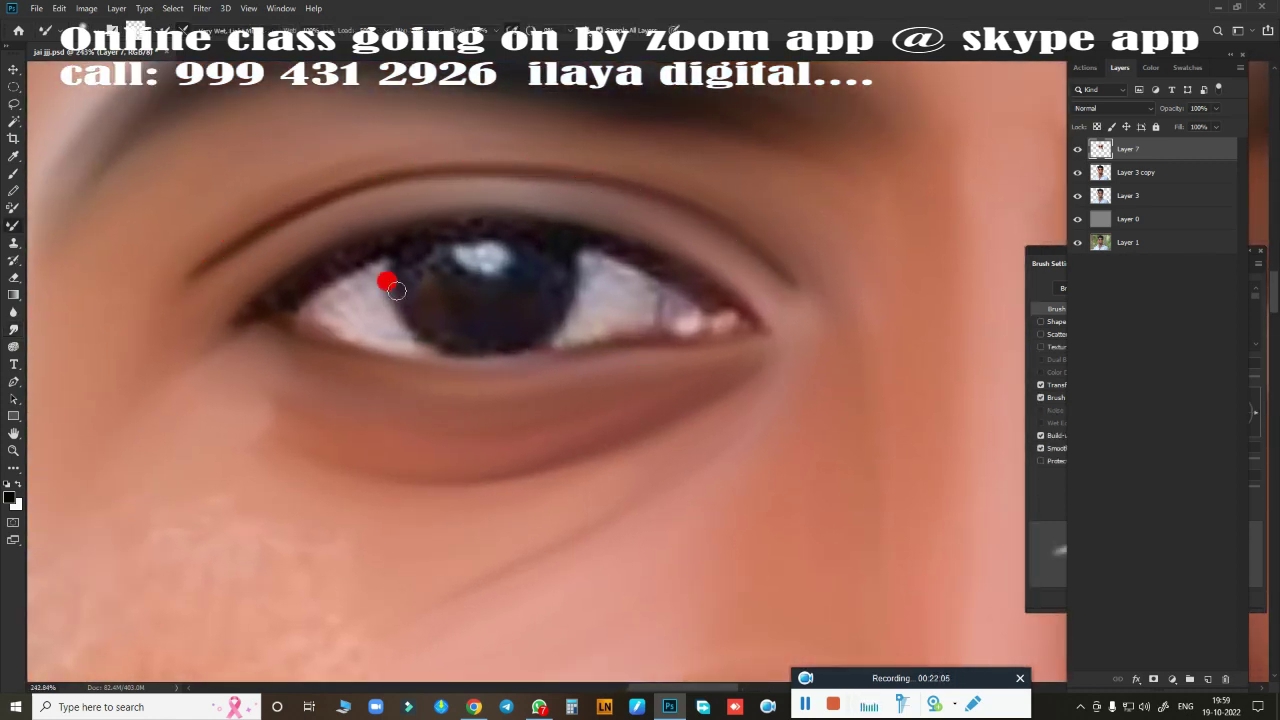
scroll(396, 289, down, 3)
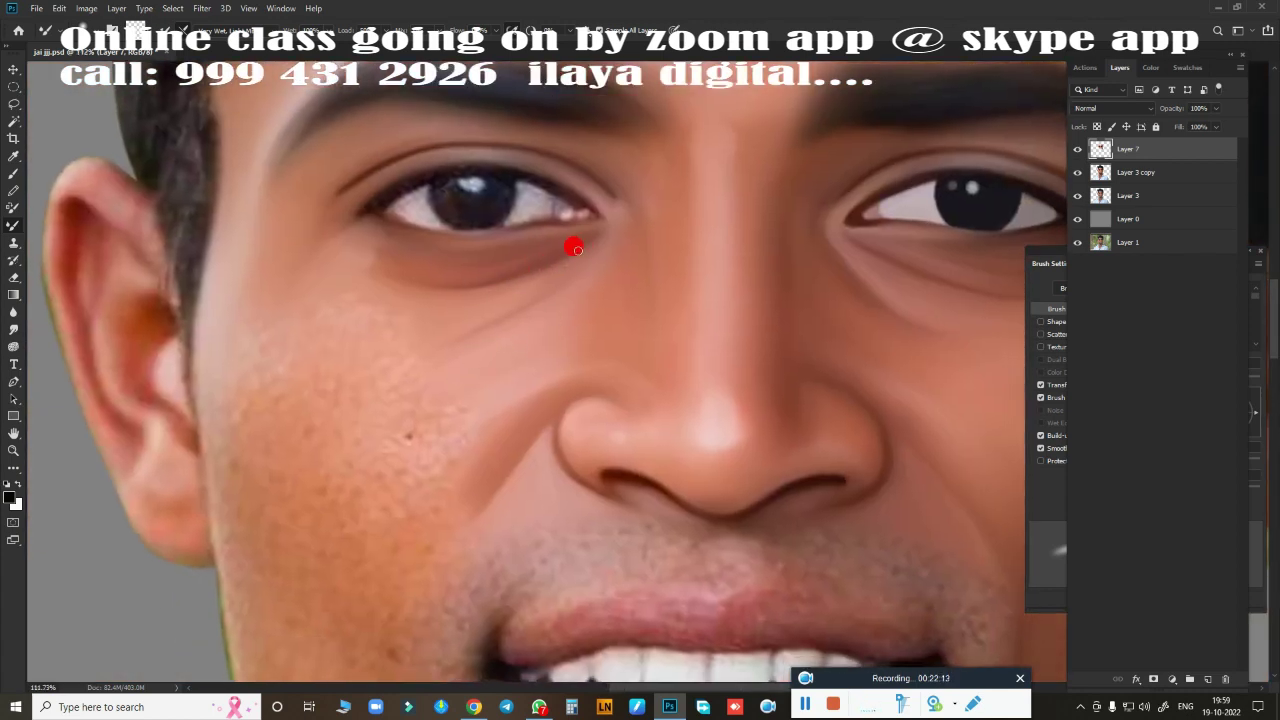
scroll(507, 302, up, 3)
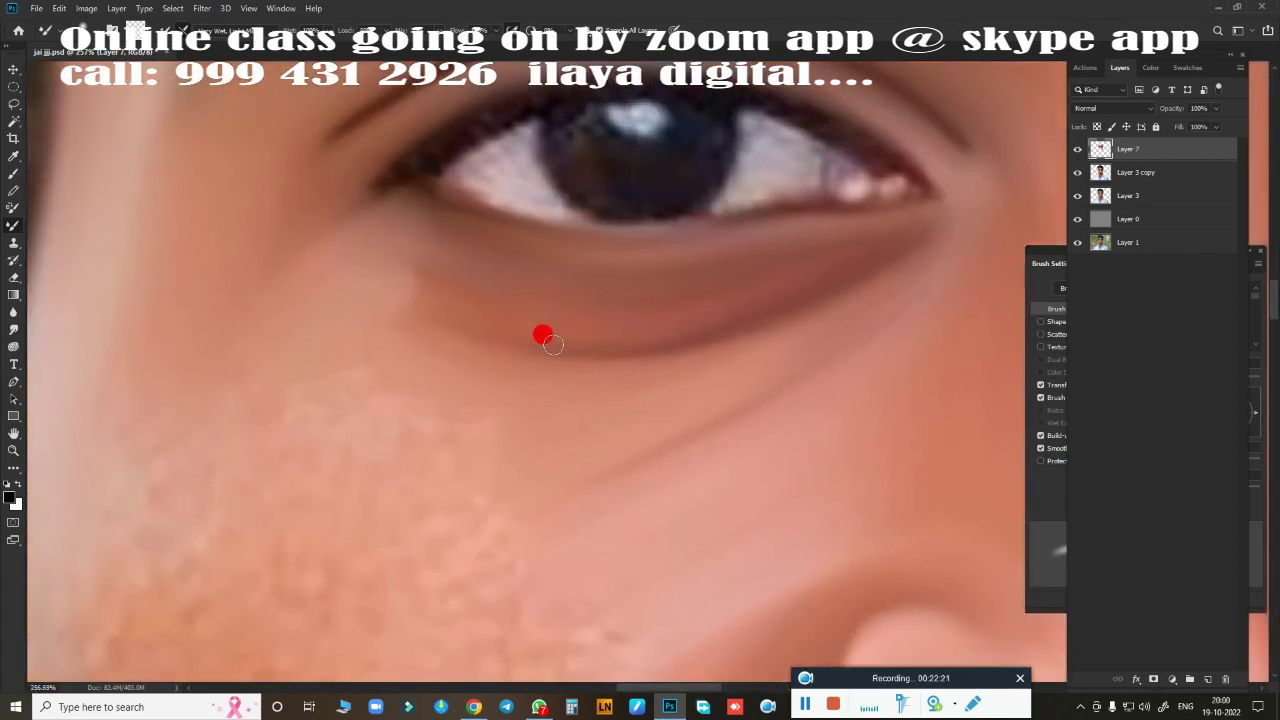
scroll(548, 398, down, 3)
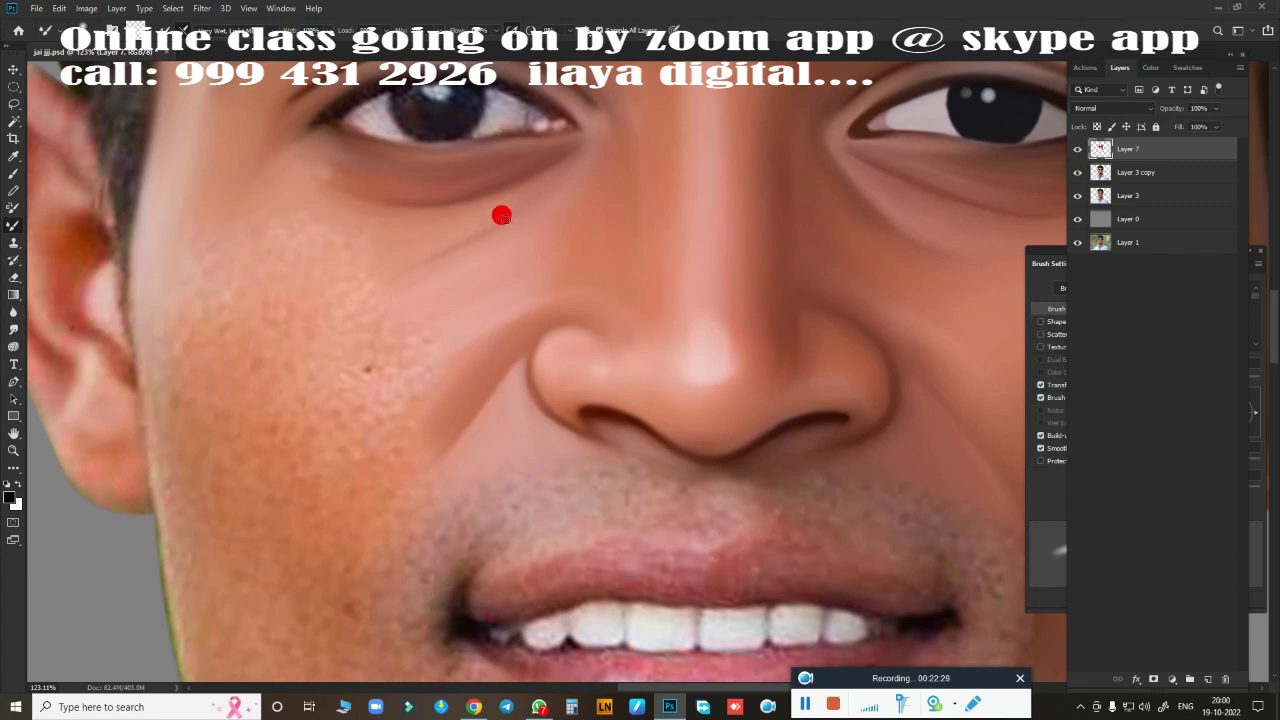
scroll(302, 428, down, 2)
scroll(369, 557, down, 1)
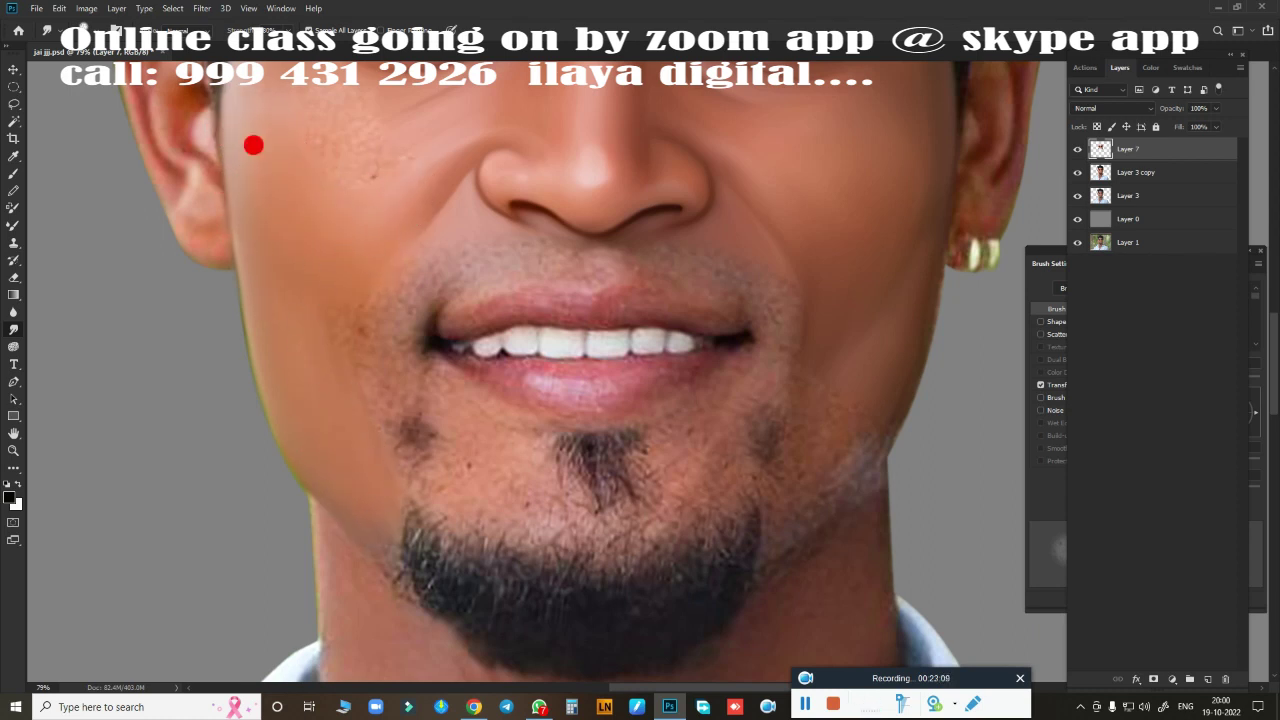
- Resize the Smudge brush, smooth the freckled cheek texture, and save the document
key(bracketleft)
key(bracketleft)
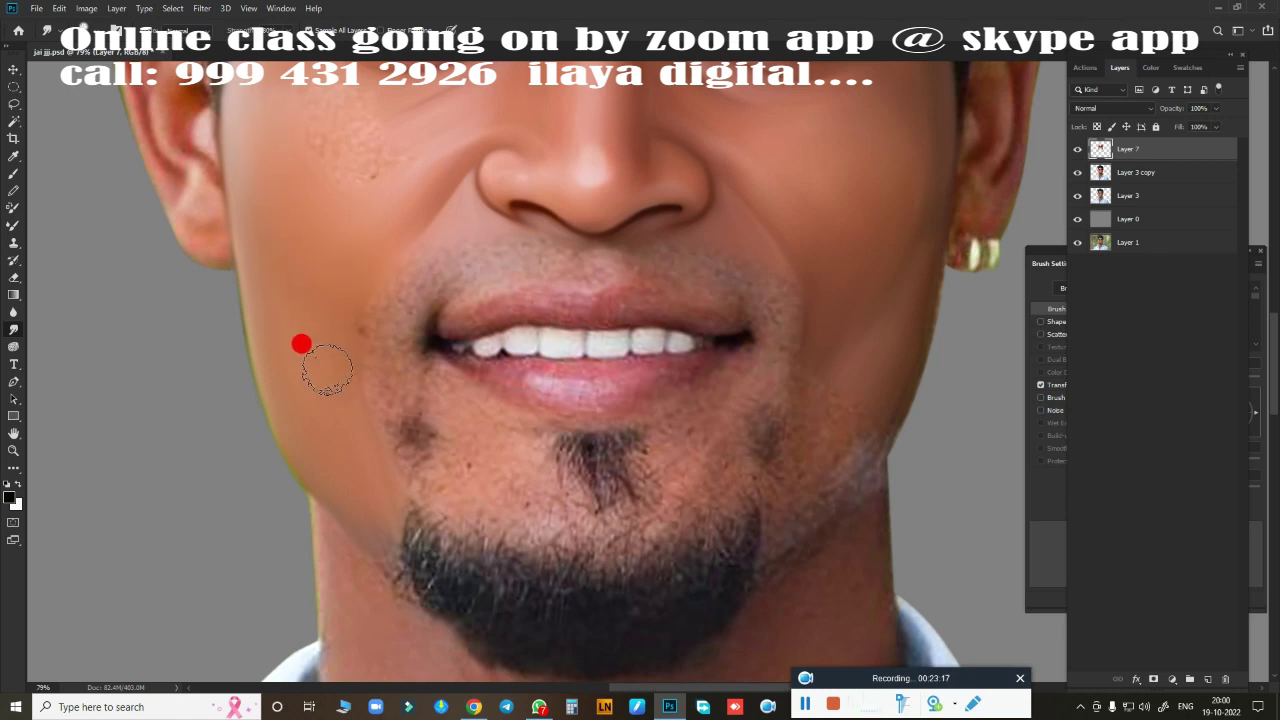
key(bracketright)
scroll(407, 247, up, 3)
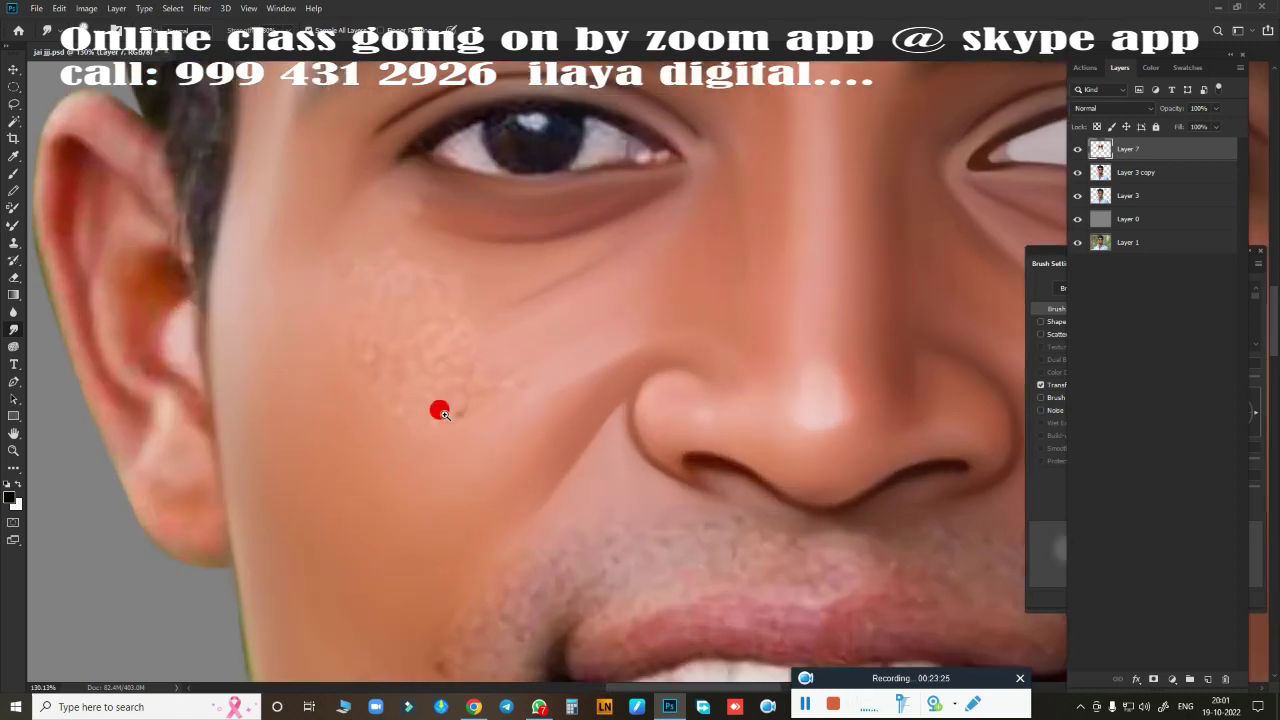
mouse_move(388, 272)
mouse_down()
mouse_move(337, 263)
mouse_move(326, 349)
mouse_move(541, 330)
mouse_move(443, 429)
mouse_move(686, 357)
mouse_up()
key(ctrl+s)
scroll(617, 406, up, 3)
scroll(563, 204, up, 5)
- Make a feathered circular selection around the iris and darken its upper part
scroll(560, 203, up, 3)
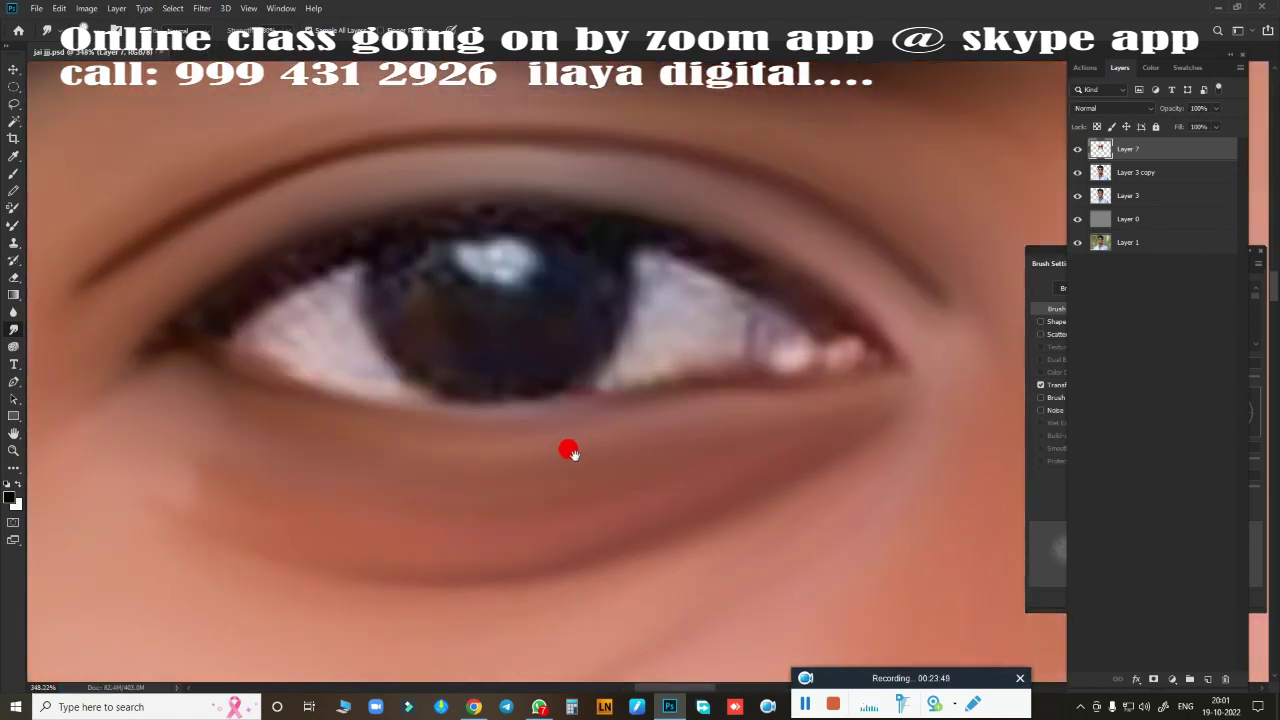
key(m)
drag(495, 296, 630, 424)
drag(584, 369, 581, 352)
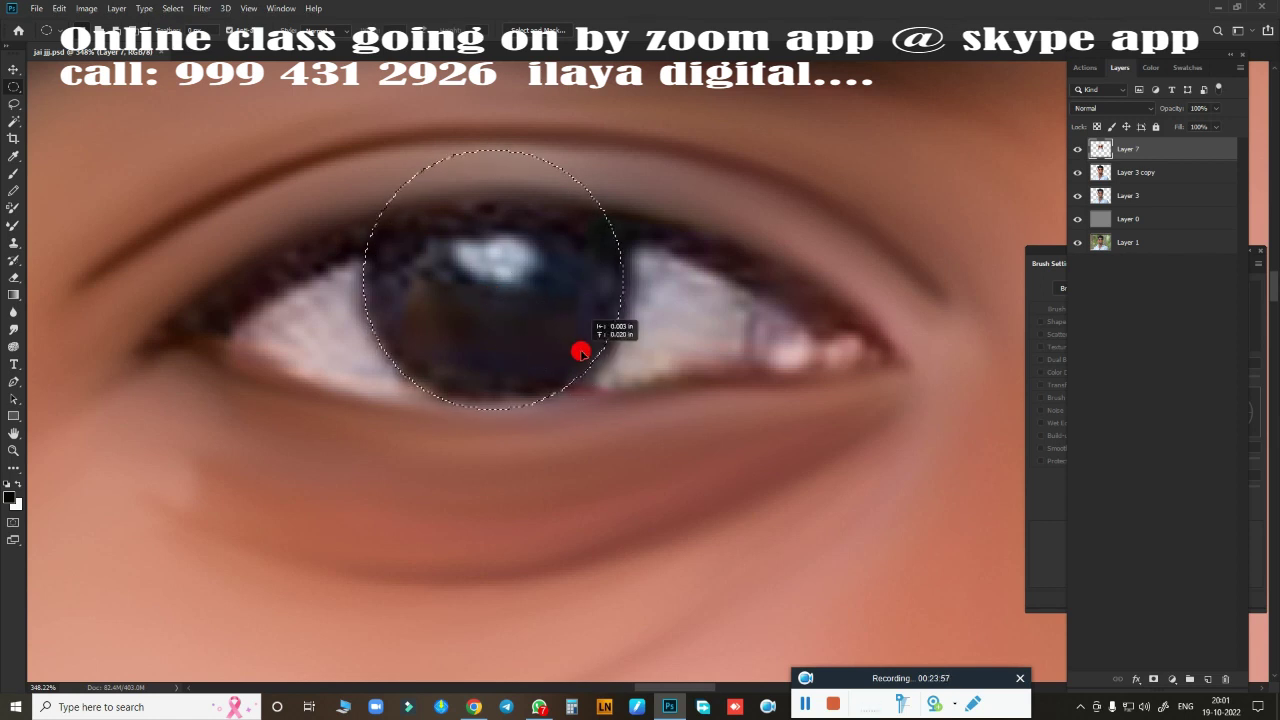
drag(492, 297, 629, 429)
drag(580, 352, 580, 357)
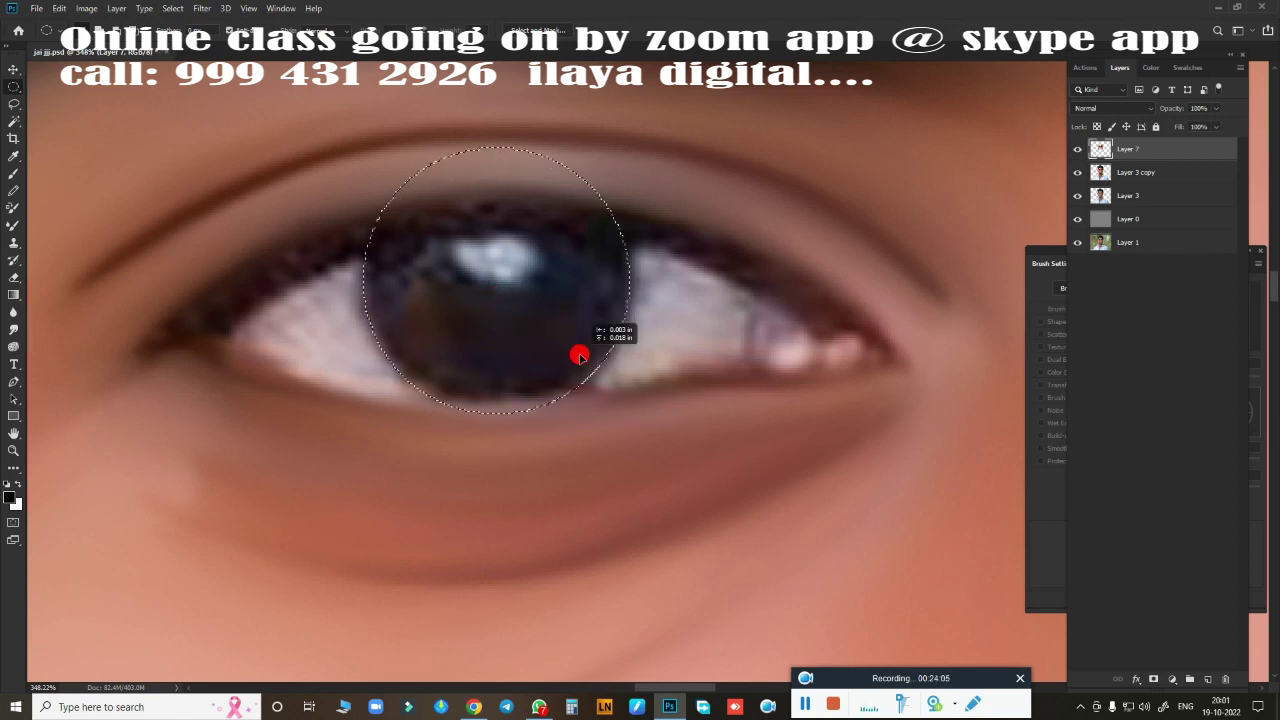
key(shift+F6)
key(Return)
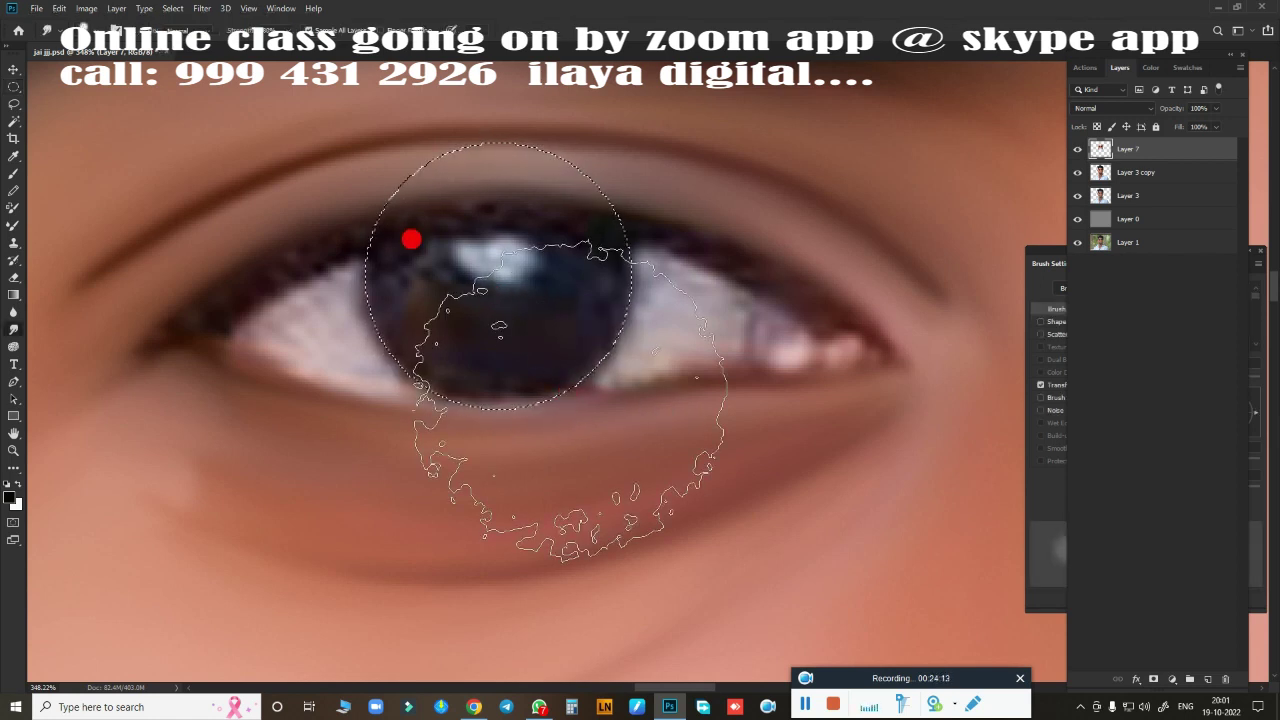
mouse_move(575, 272)
mouse_down()
mouse_move(441, 251)
mouse_move(491, 249)
mouse_move(409, 334)
mouse_move(580, 297)
mouse_move(494, 237)
mouse_move(374, 311)
mouse_move(457, 340)
mouse_up()
- Add a new layer, compare against Layer 7, and brighten the eye white with a 1.8 px feather
click(1208, 679)
click(1077, 172)
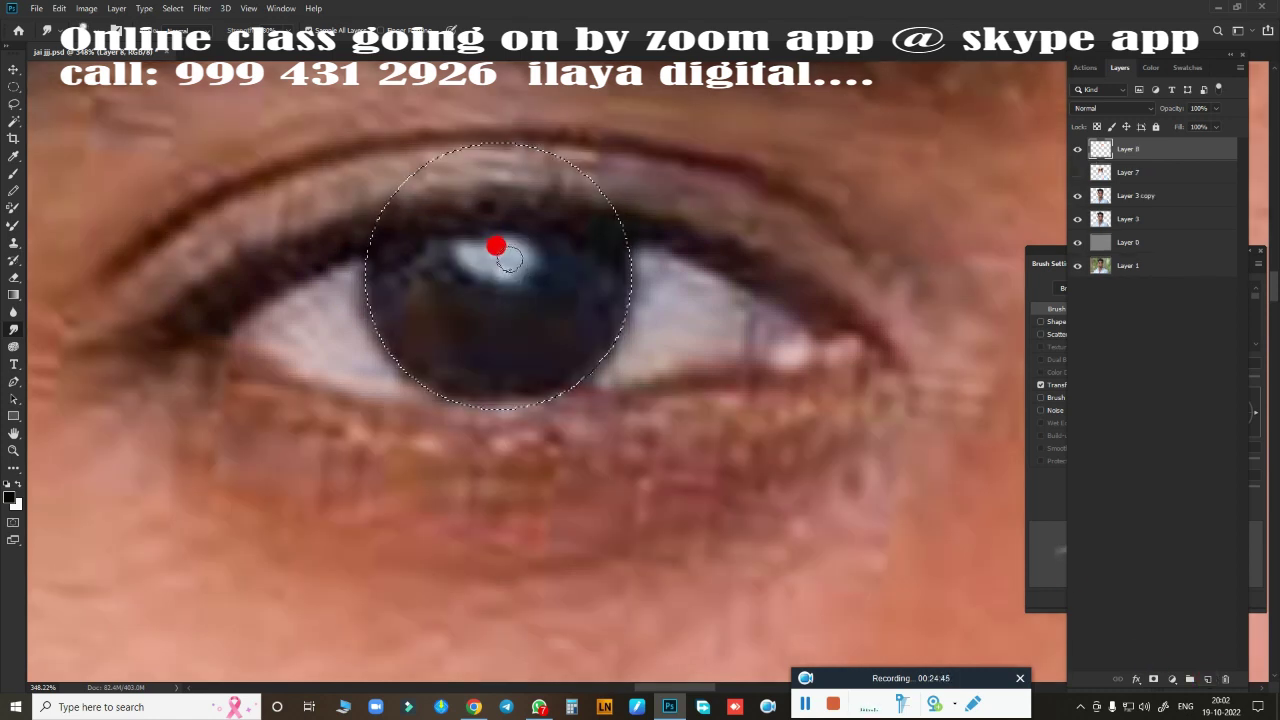
click(1077, 172)
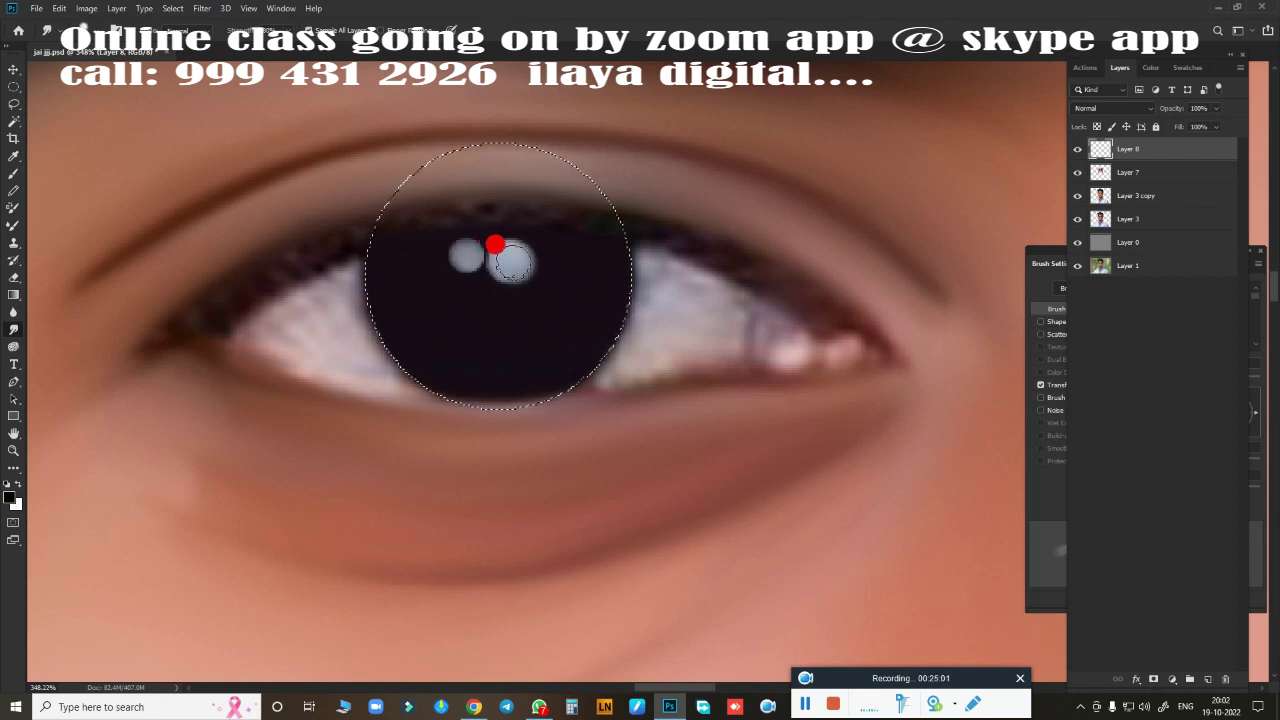
key(shift+F6)
key(Return)
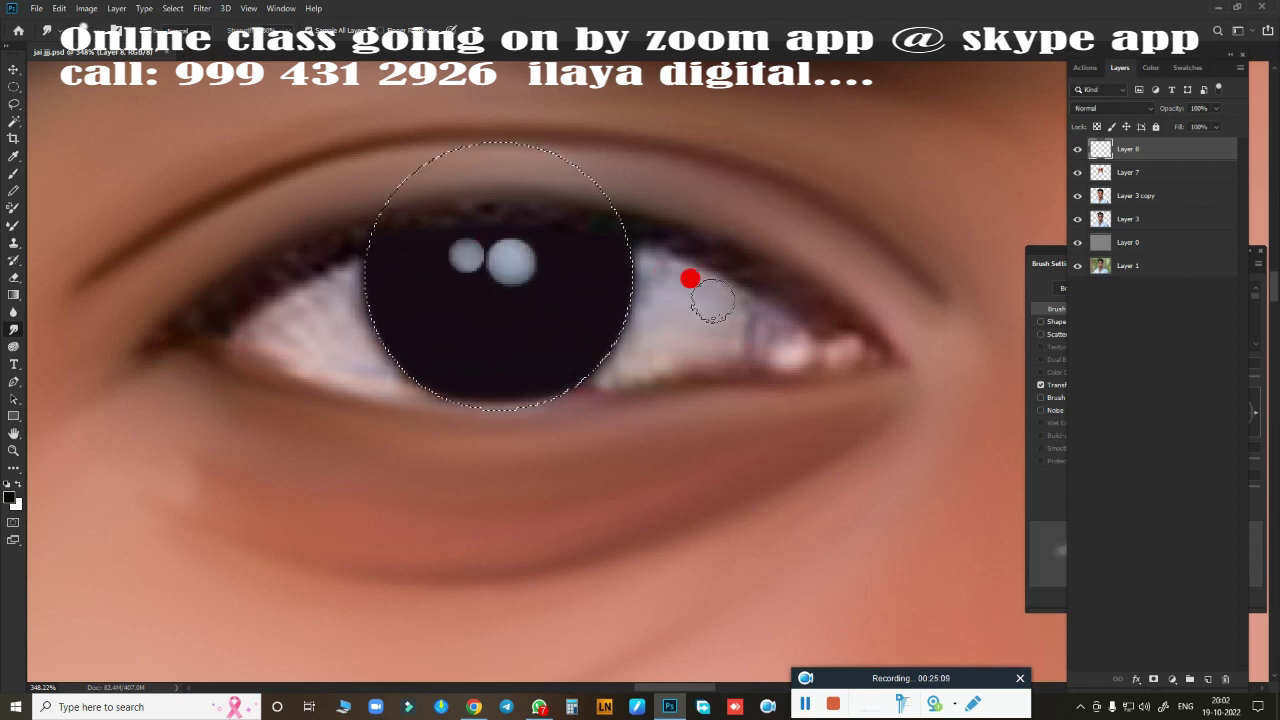
mouse_move(650, 270)
mouse_down()
mouse_move(777, 331)
mouse_move(787, 349)
mouse_move(720, 320)
mouse_move(771, 334)
mouse_move(601, 372)
mouse_move(656, 280)
mouse_move(752, 349)
mouse_up()
mouse_move(378, 349)
mouse_down()
mouse_move(268, 335)
mouse_move(342, 289)
mouse_move(279, 349)
mouse_move(300, 325)
mouse_move(343, 371)
mouse_move(375, 370)
mouse_up()
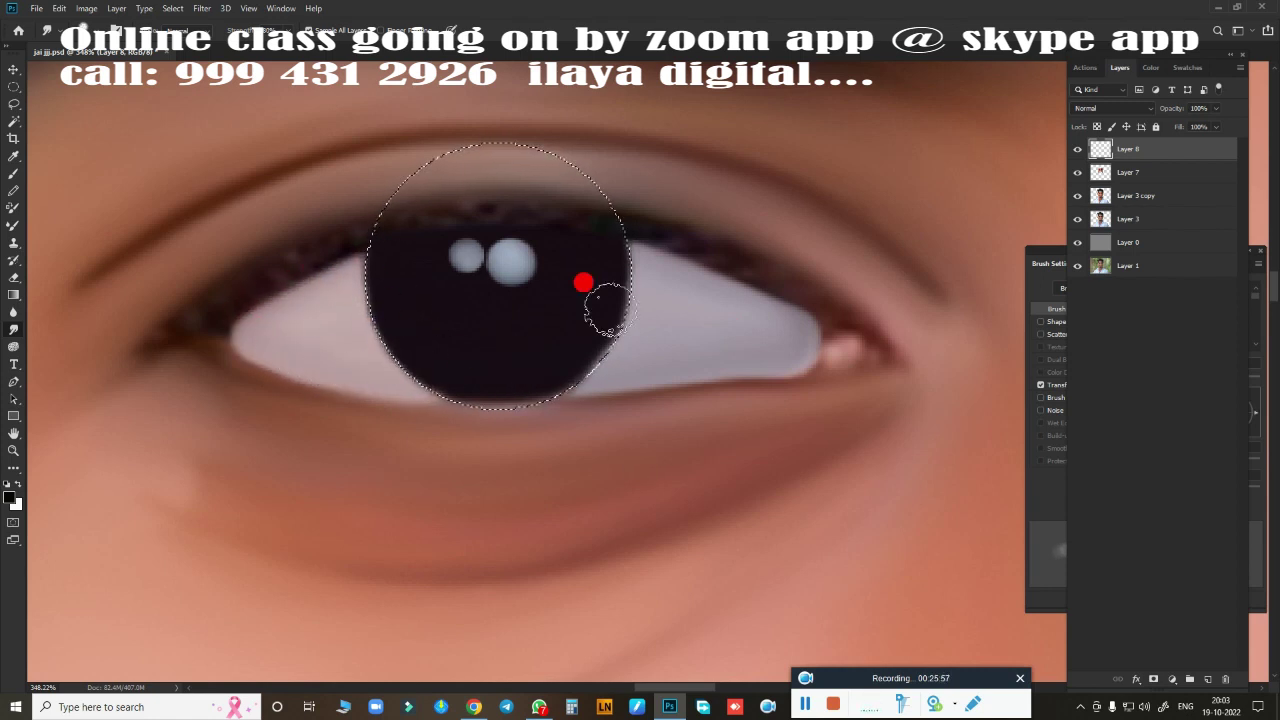
key(ctrl+d)
- Extend the eye white into the right corner and hide the painted layer to reveal the original eye
alt+scroll(623, 491, down, 1)
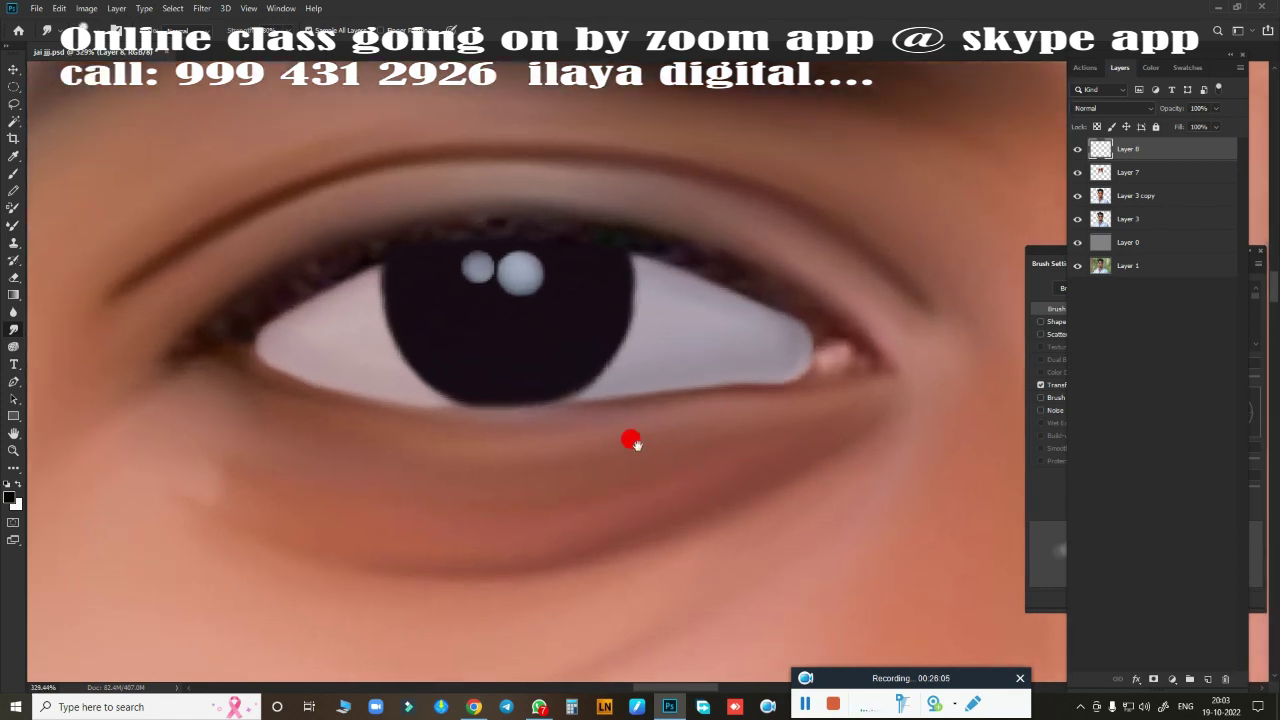
scroll(631, 440, right, 2)
drag(748, 333, 734, 328)
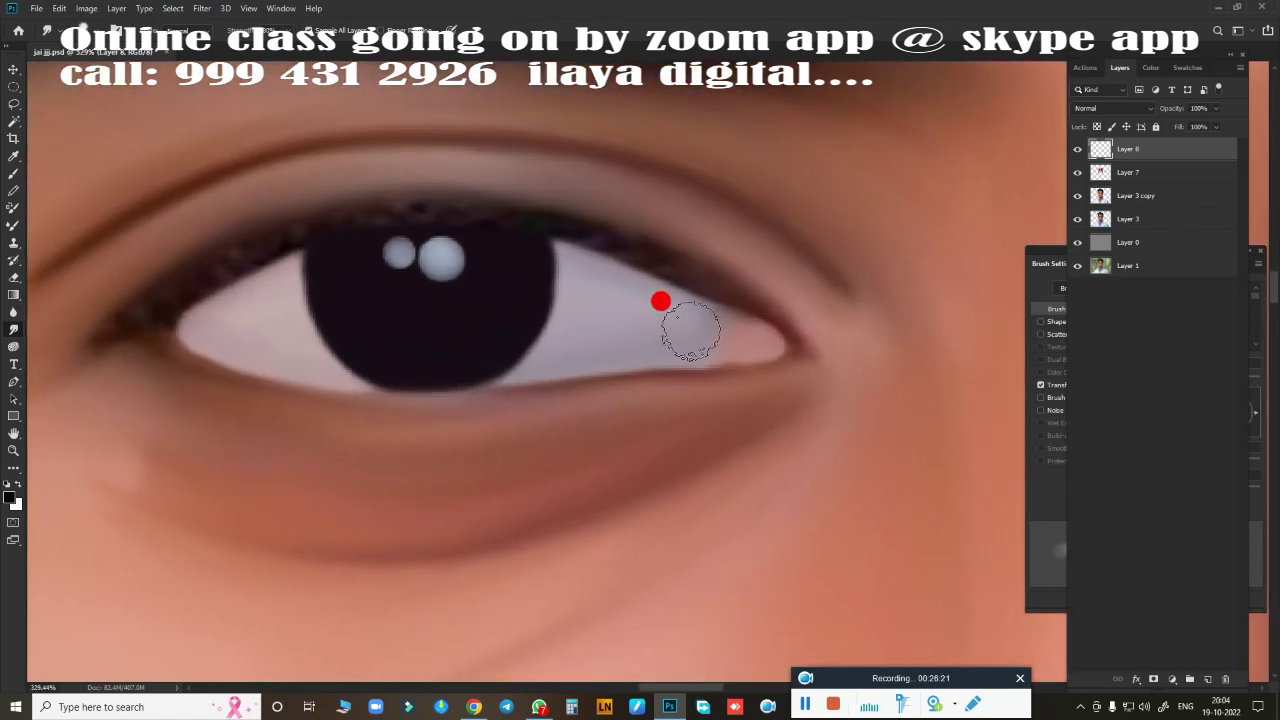
drag(691, 326, 720, 330)
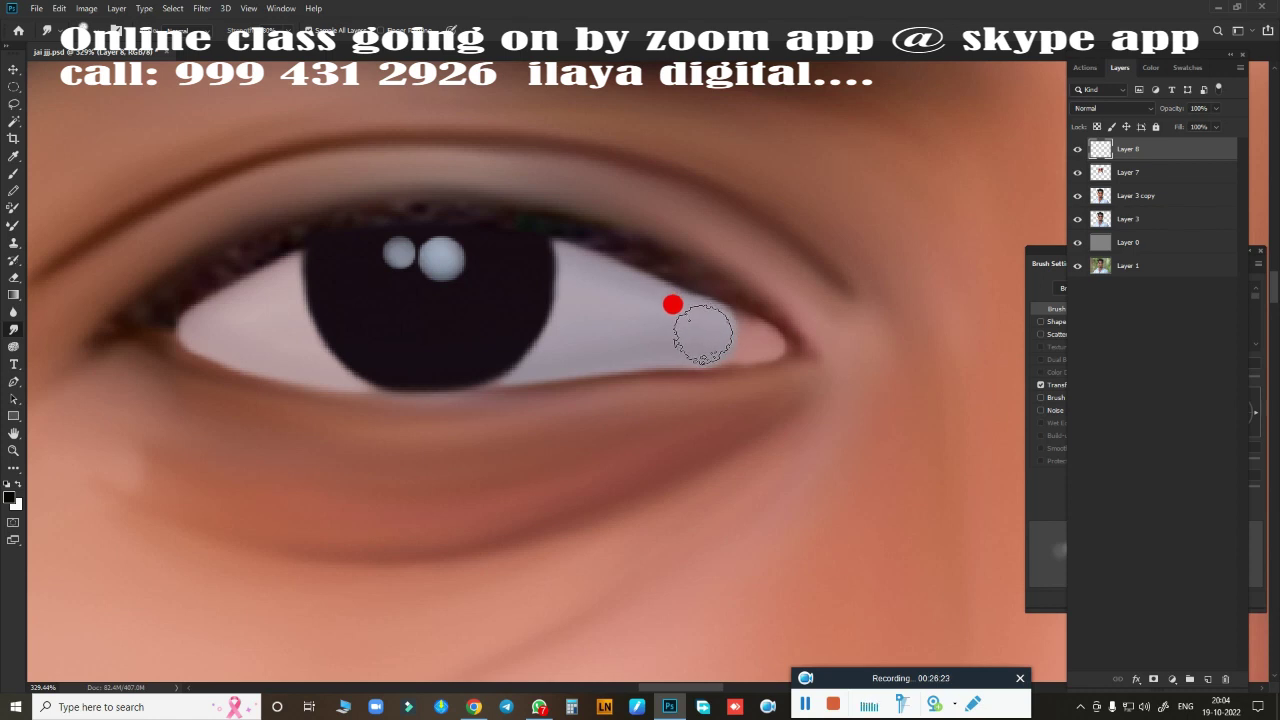
click(1077, 174)
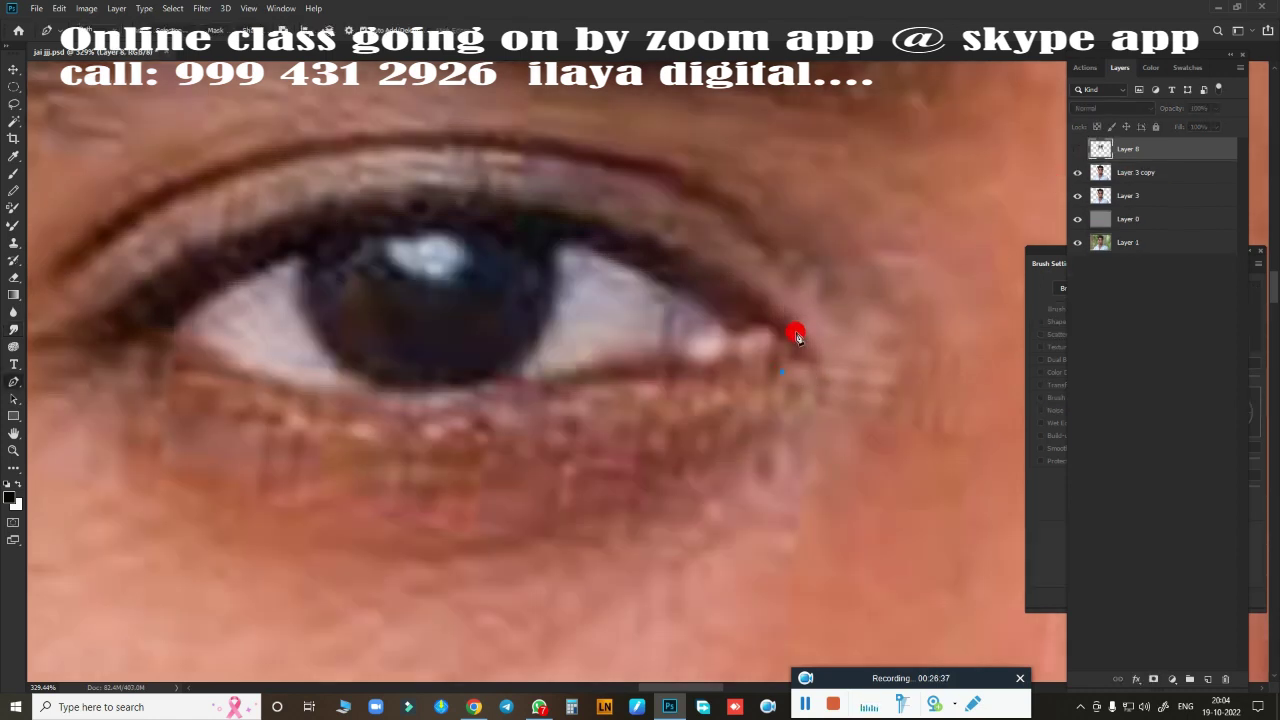
- Trace the upper eyelid path, show the painted layer, and paint a dark upper lid line
drag(268, 222, 46, 331)
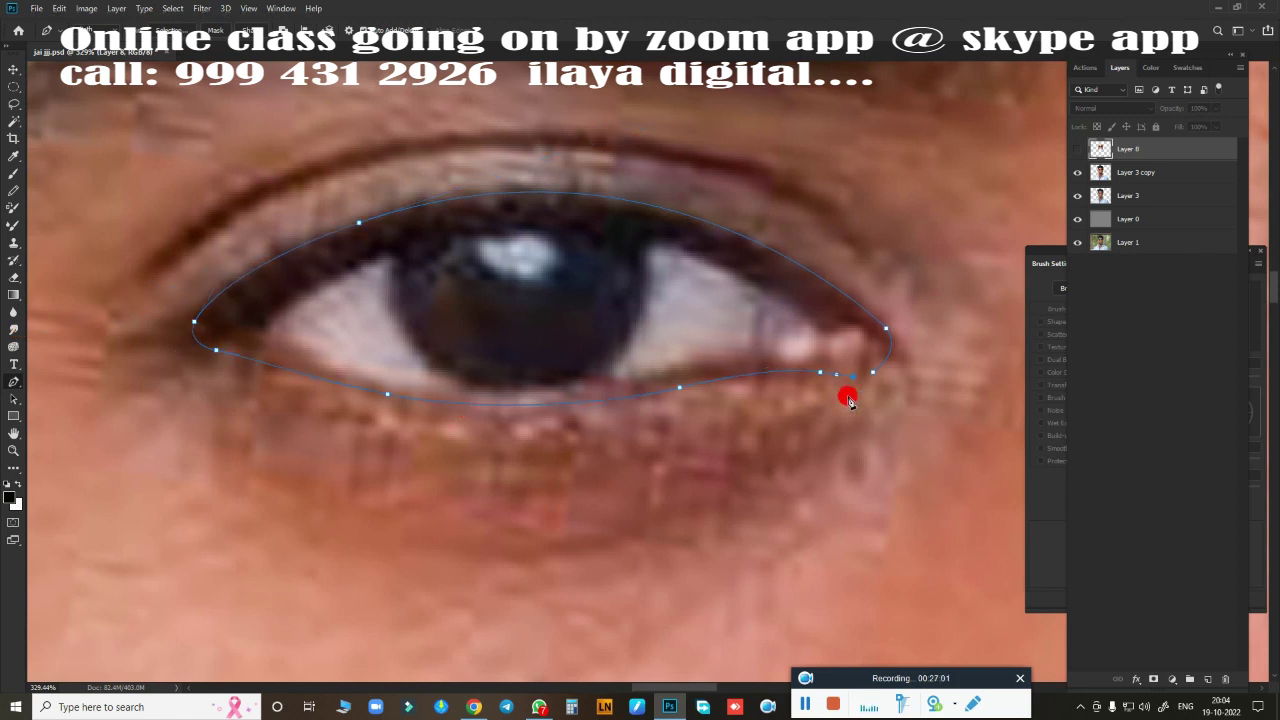
click(1077, 148)
key(b)
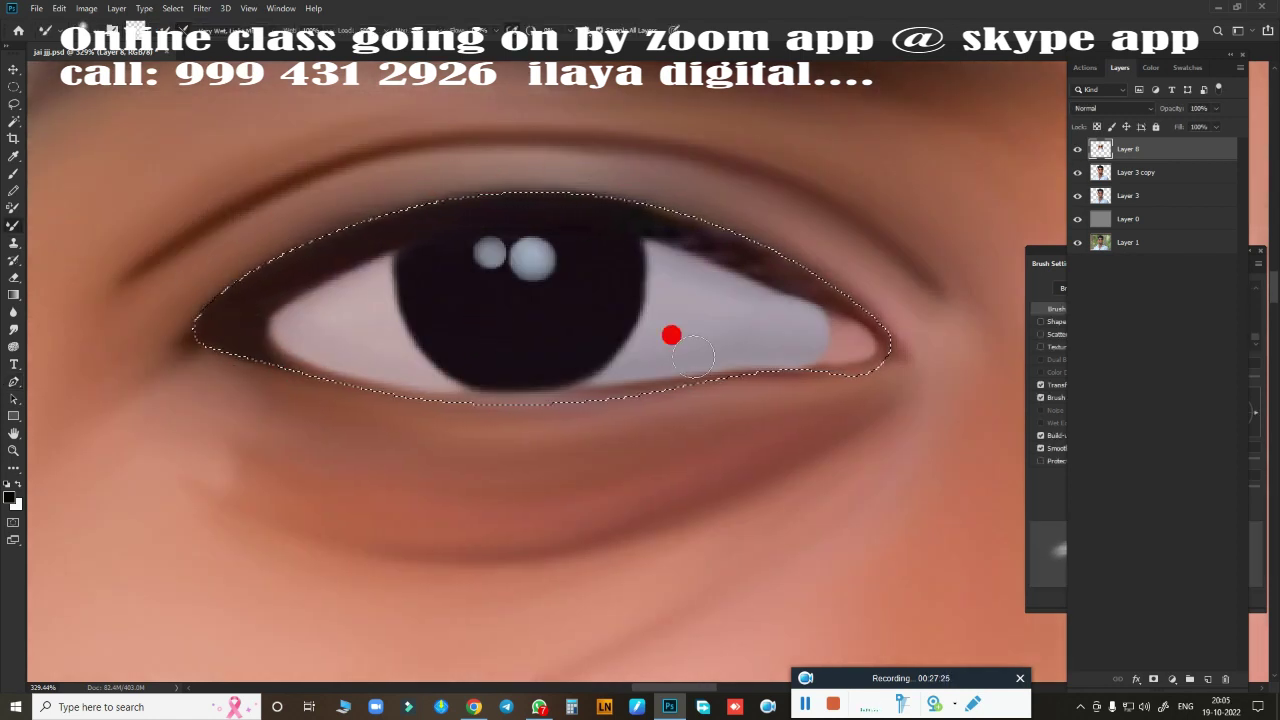
drag(410, 244, 865, 329)
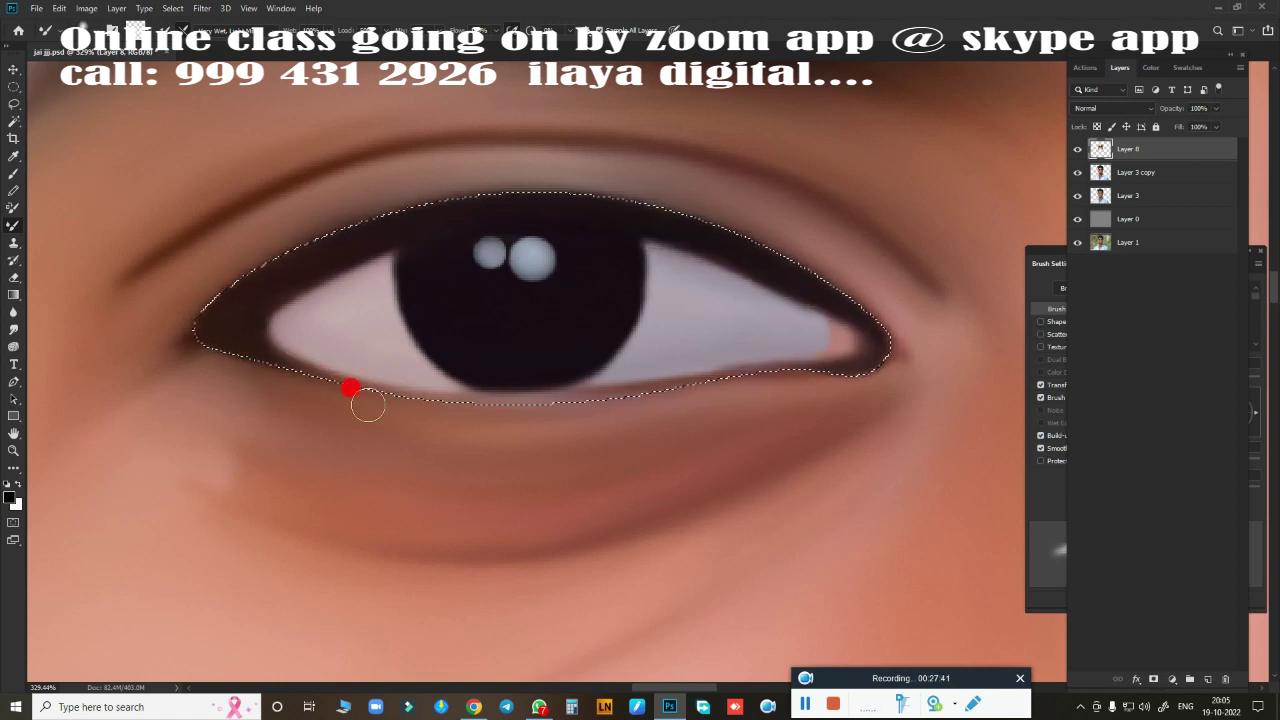
- Switch to a near-black paint colour and darken the lower eyelid line
click(140, 32)
click(297, 243)
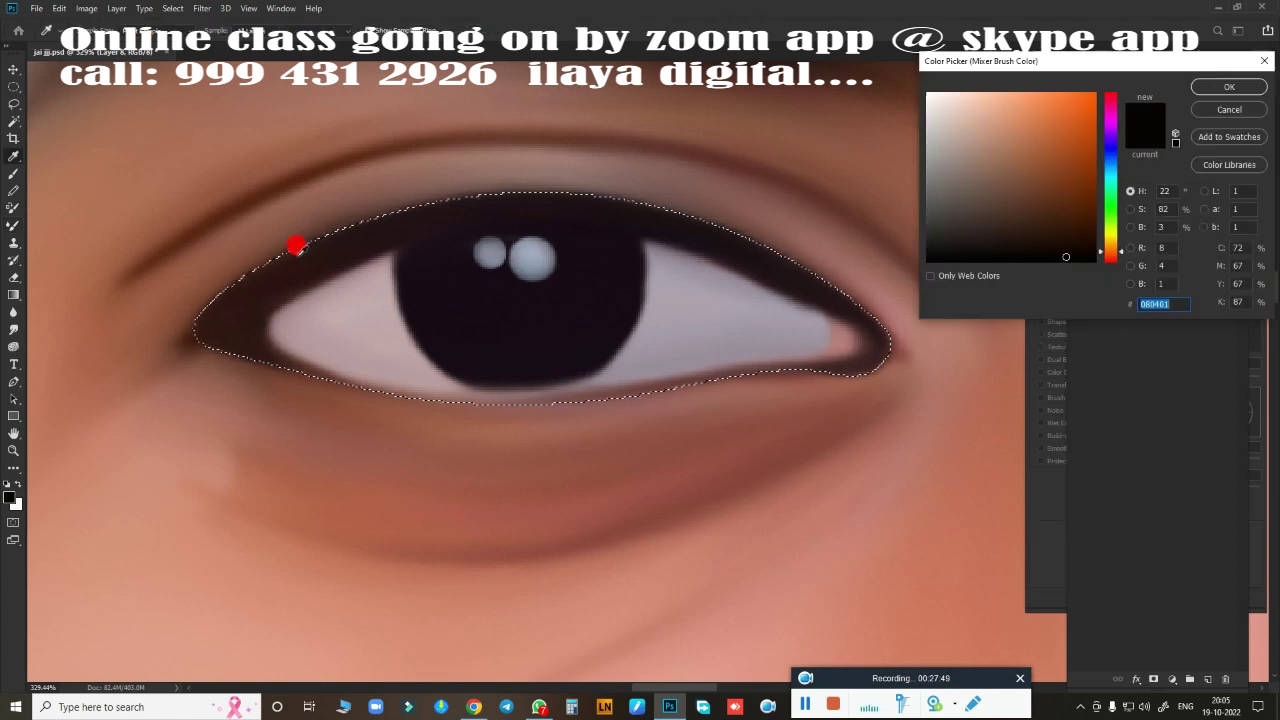
click(1146, 114)
drag(528, 403, 369, 401)
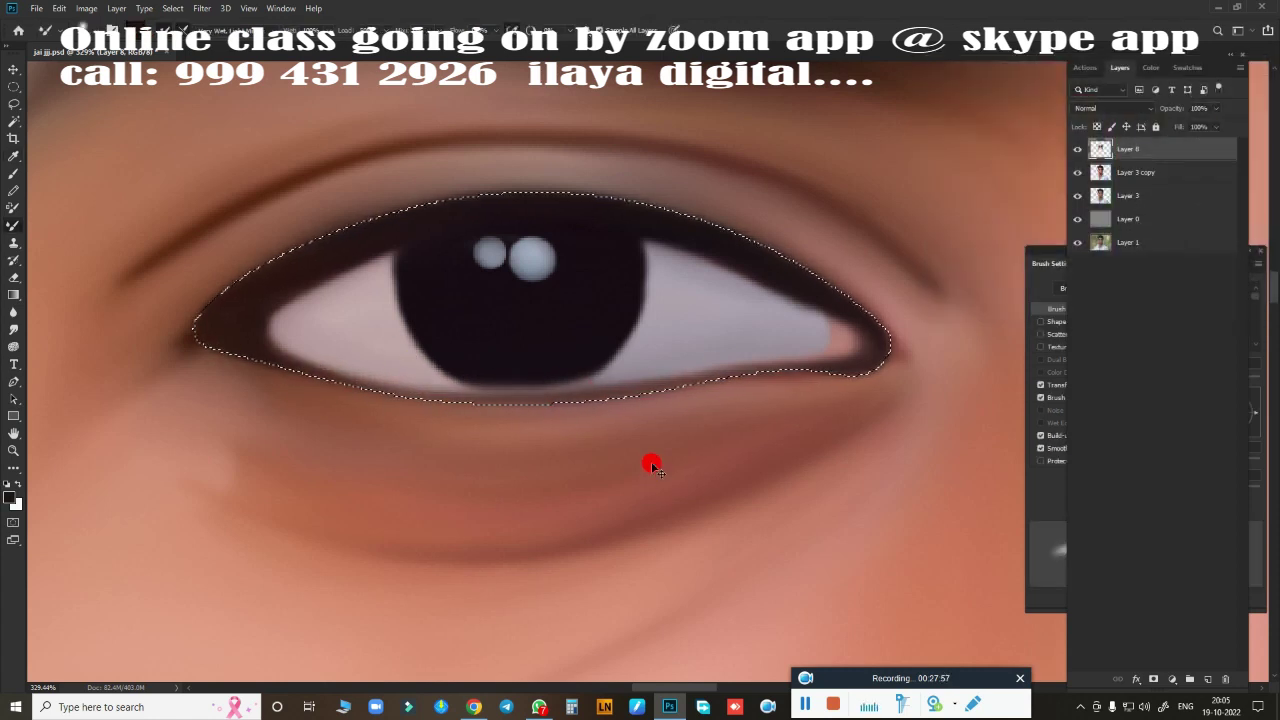
key(r)
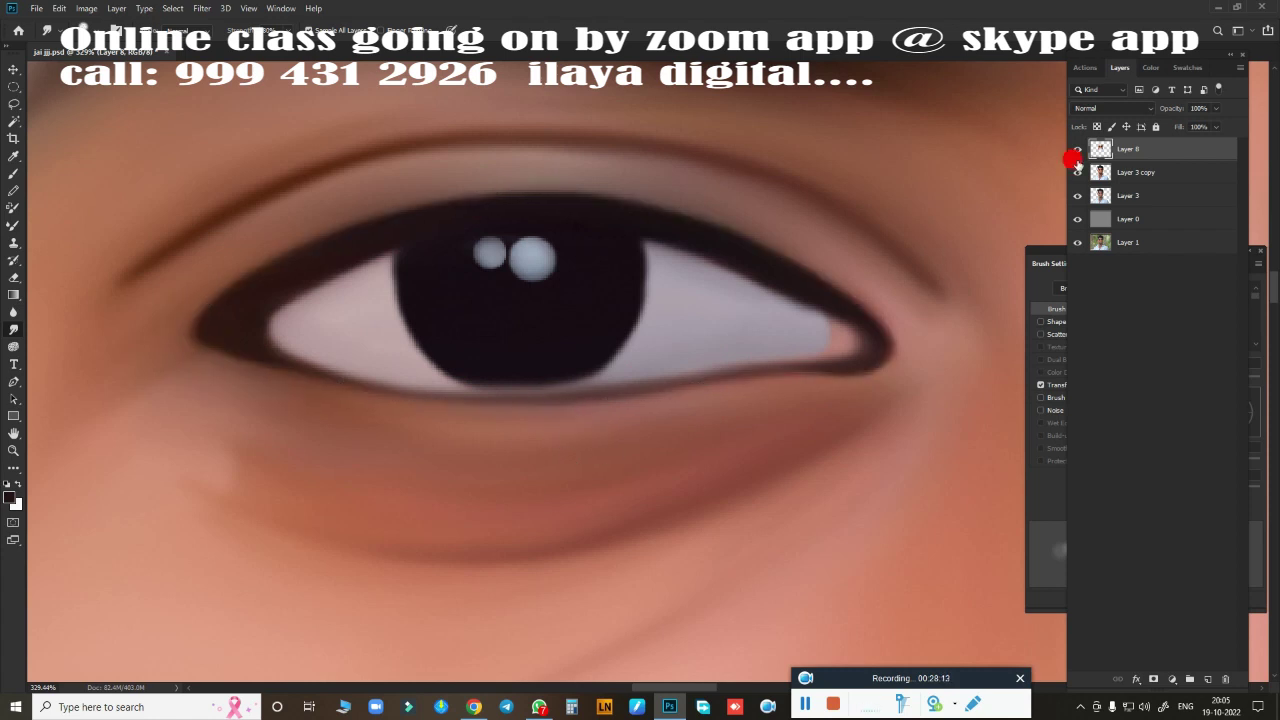
- With the painted layer hidden, trace a Pen path around the eye opening along both lids
click(1077, 150)
key(p)
click(277, 311)
drag(780, 298, 1044, 479)
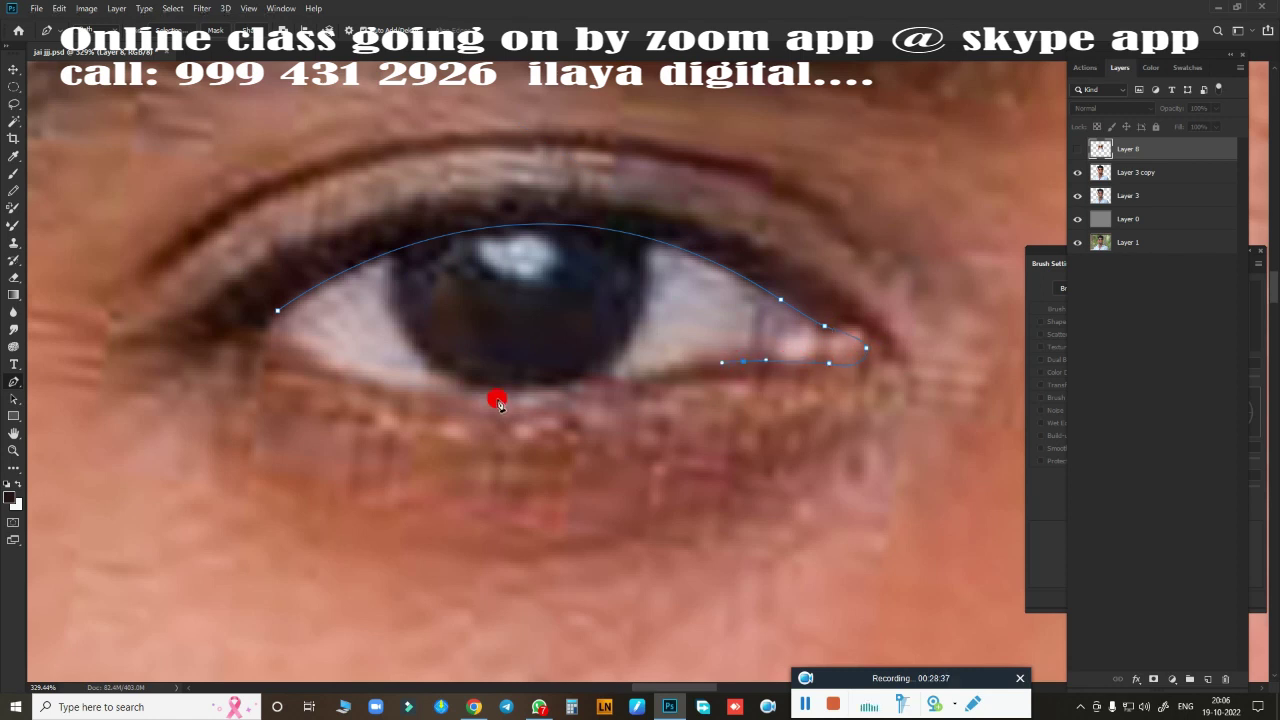
drag(282, 339, 146, 236)
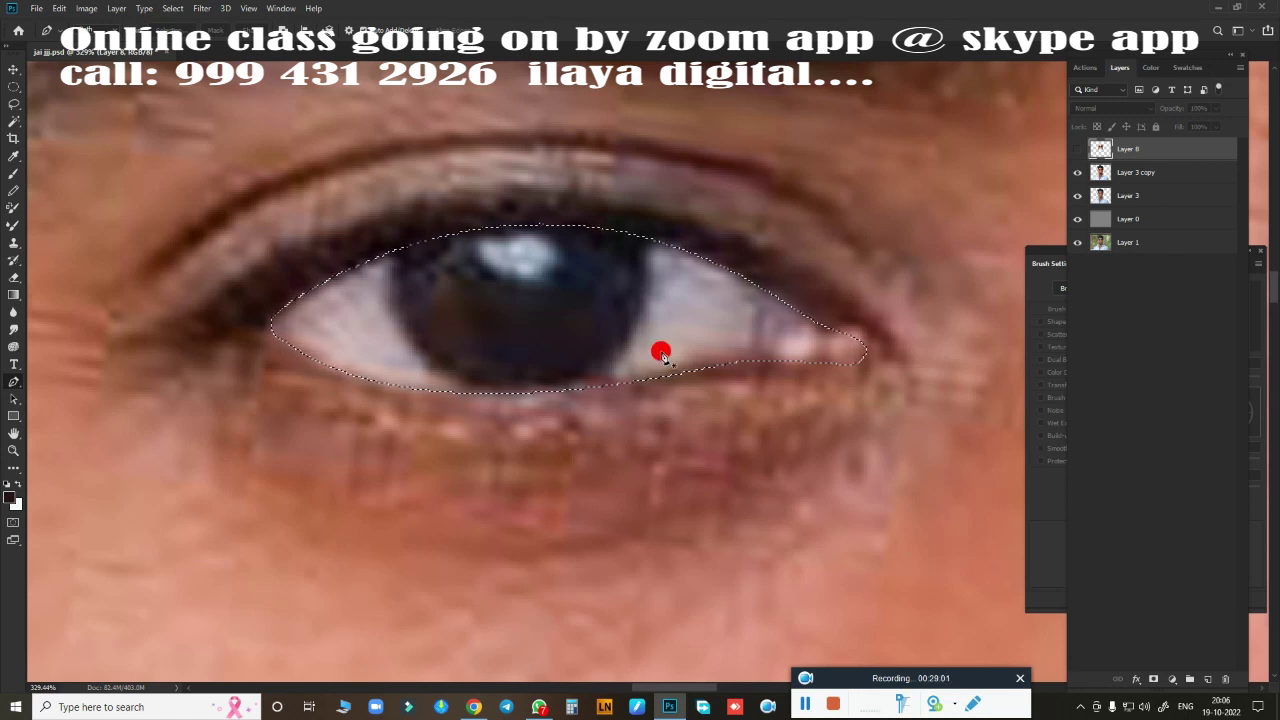
- Show the painted layer, smooth the eye white and iris inside a feathered selection, then deselect
click(1077, 148)
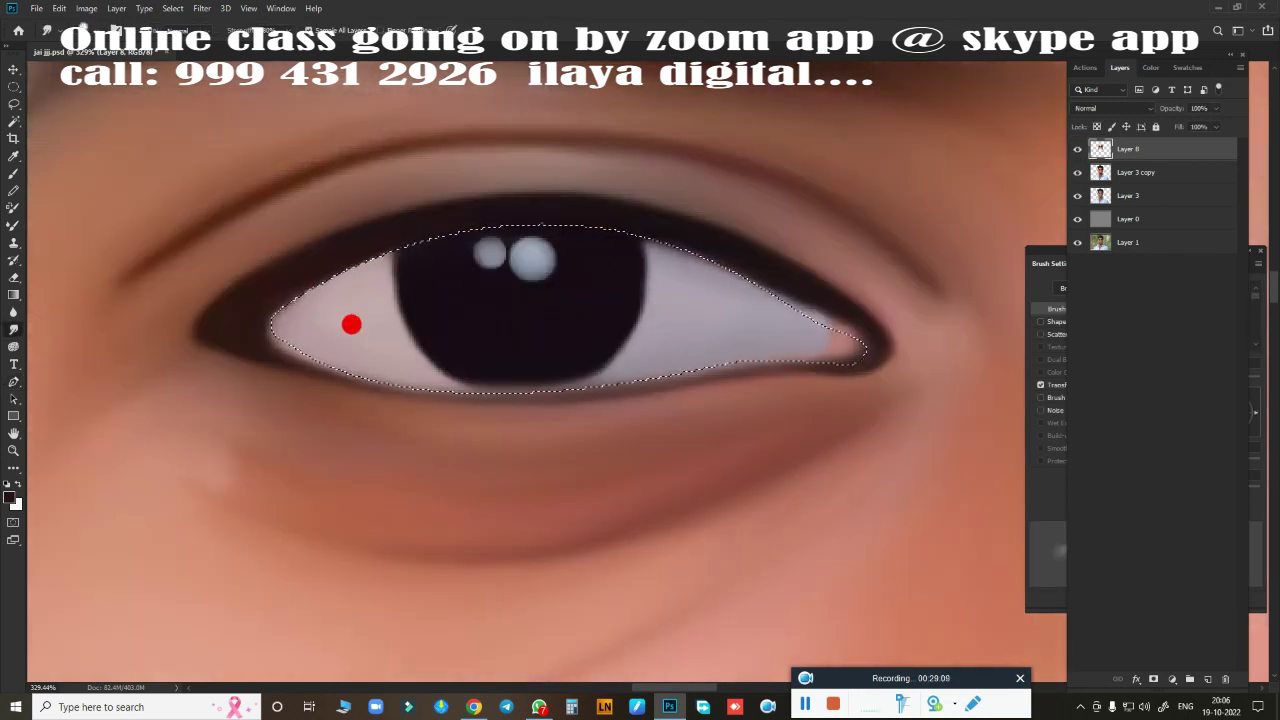
mouse_move(669, 370)
mouse_down()
mouse_move(451, 346)
mouse_move(570, 358)
mouse_up()
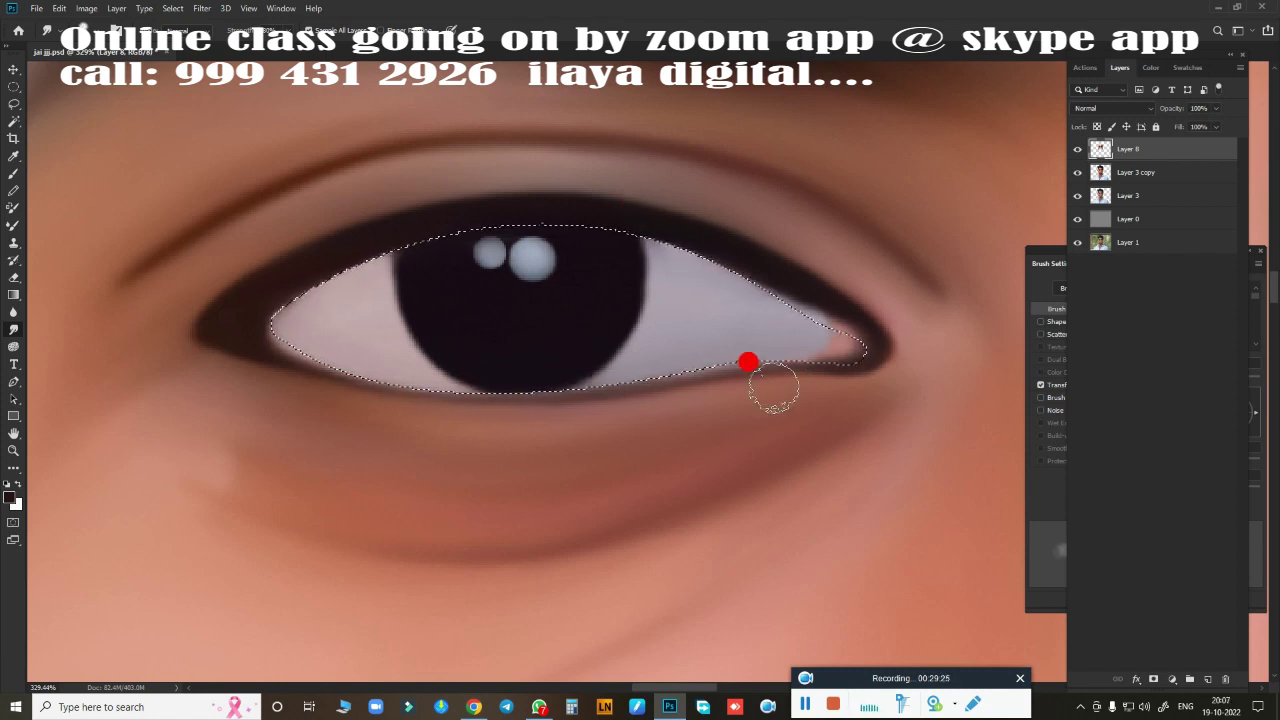
key(shift+F6)
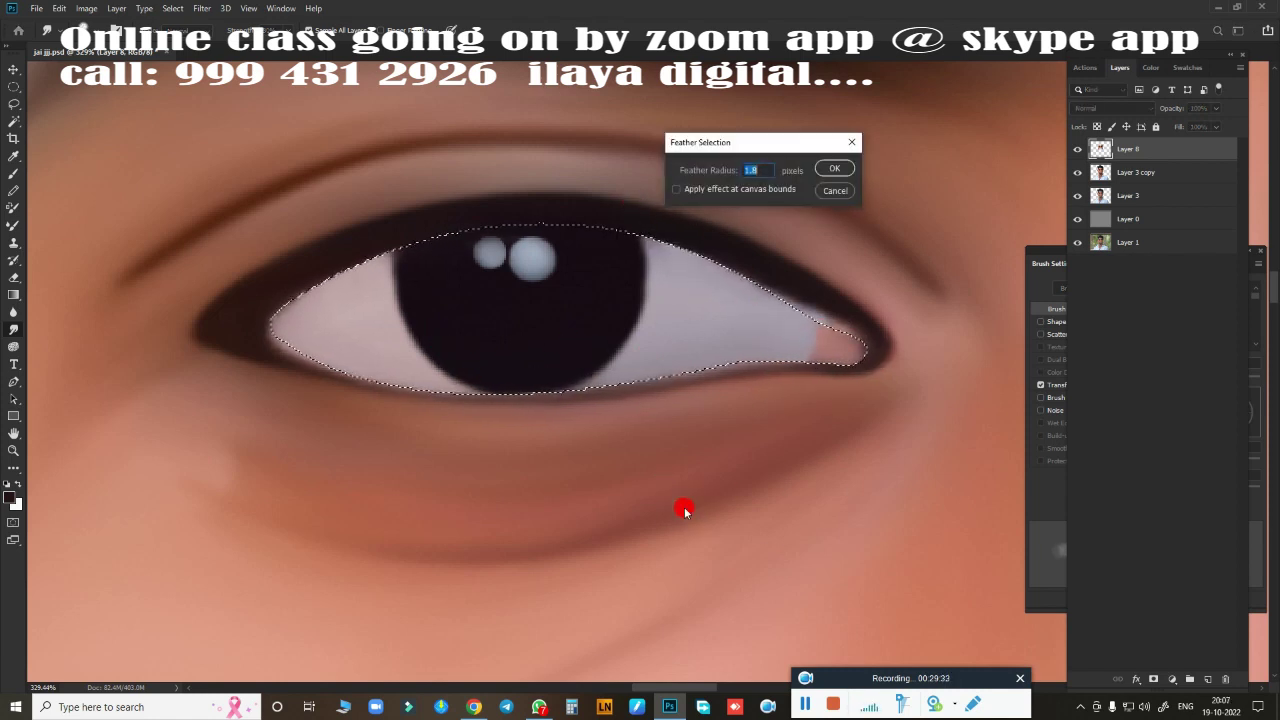
key(Return)
key(shift+b)
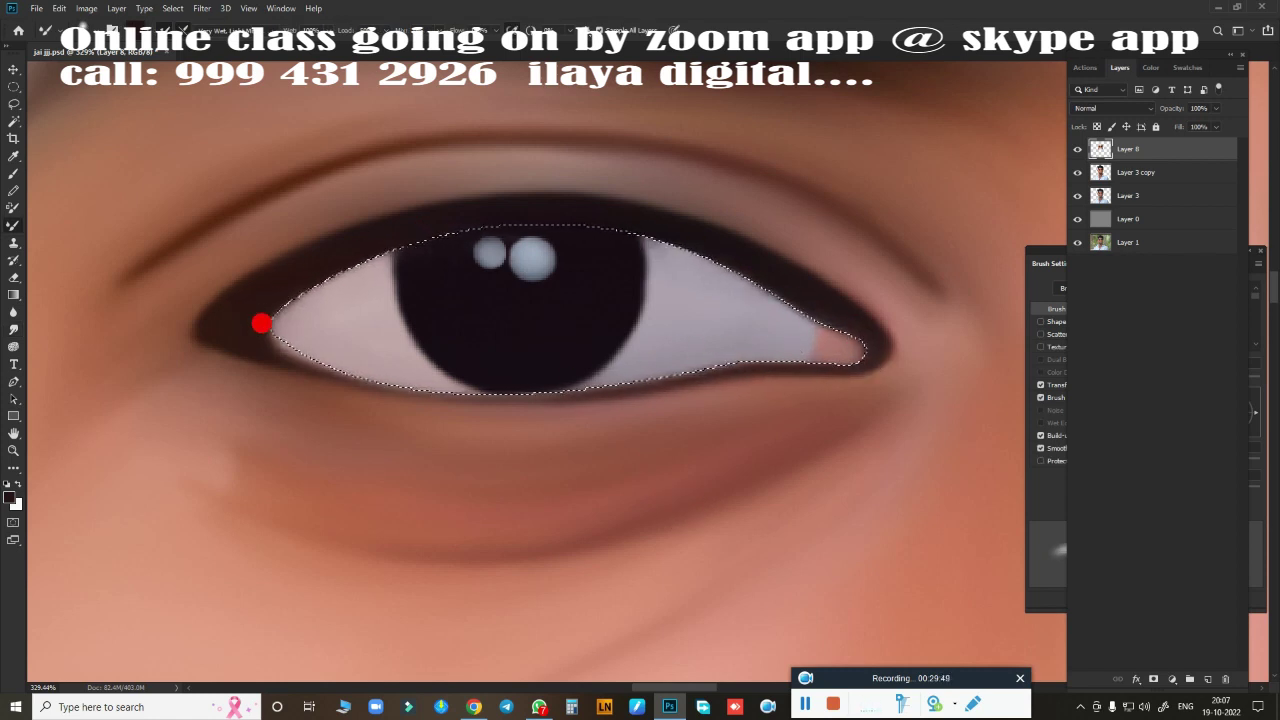
key(ctrl+d)
scroll(530, 423, down, 5)
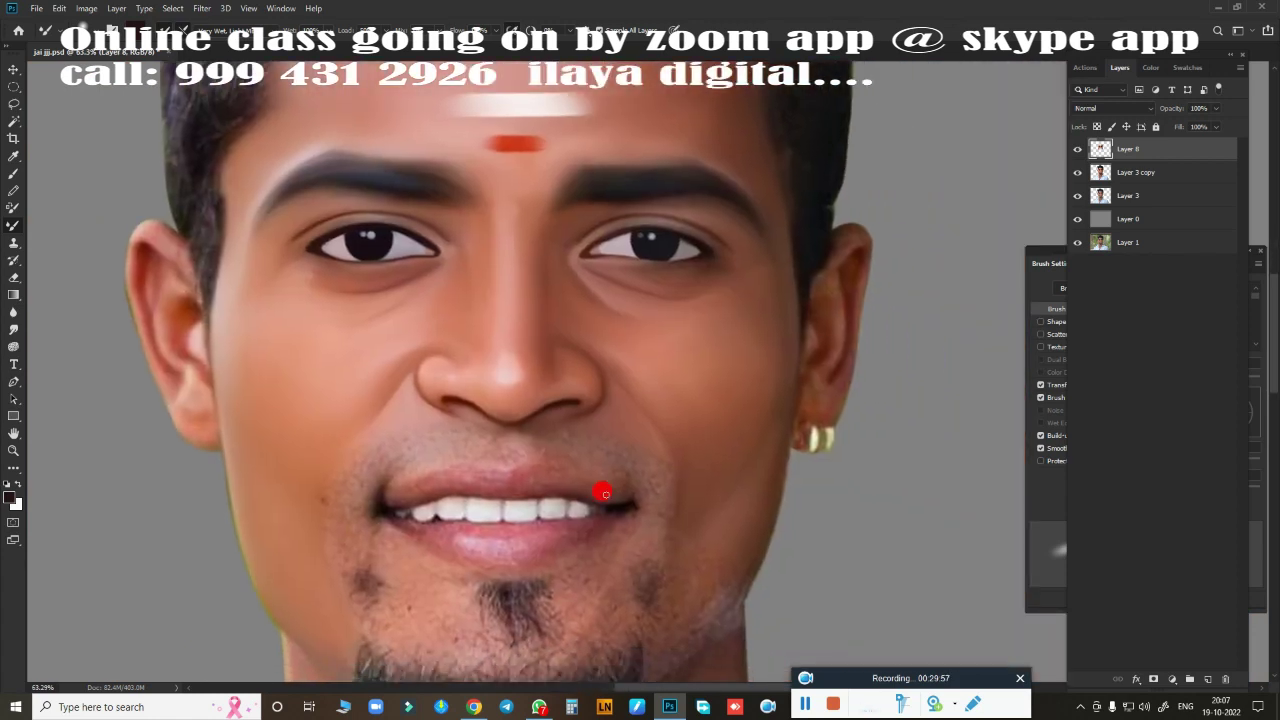
- Hide Layer 8 to show the second eye's photo and start a Pen path along its upper lid
scroll(600, 494, up, 5)
scroll(843, 501, up, 2)
scroll(500, 494, up, 3)
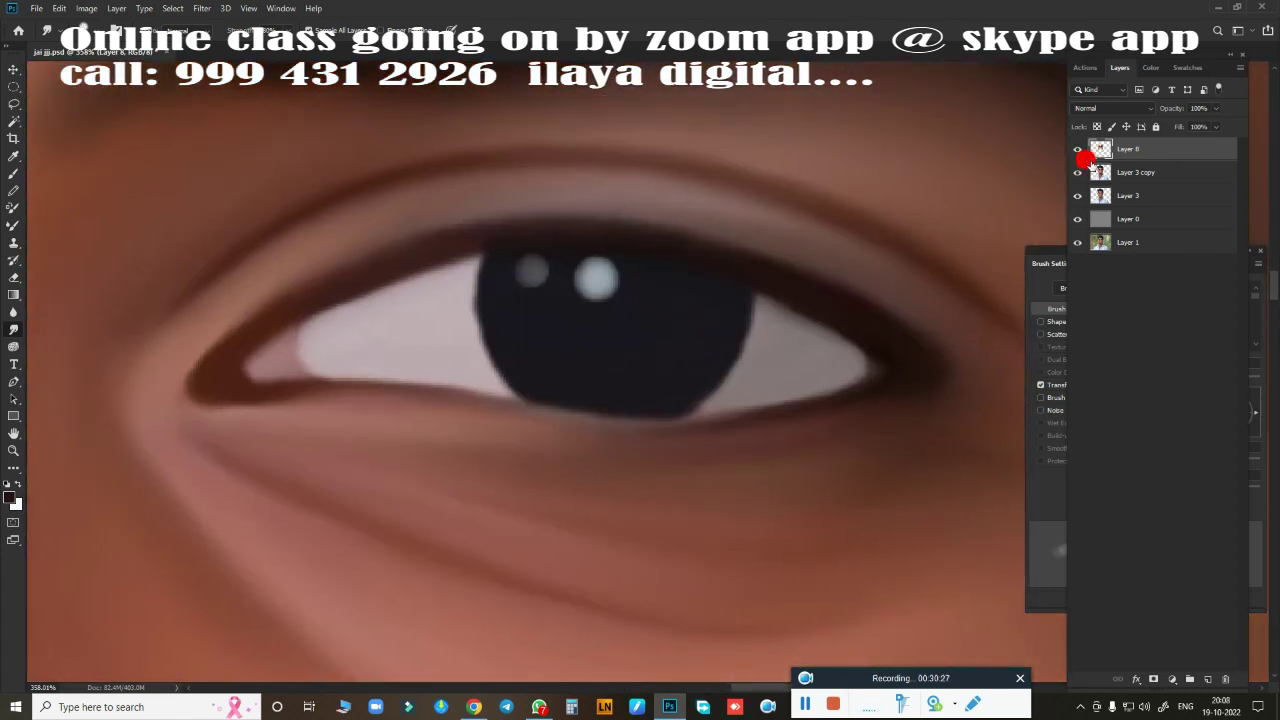
click(1078, 150)
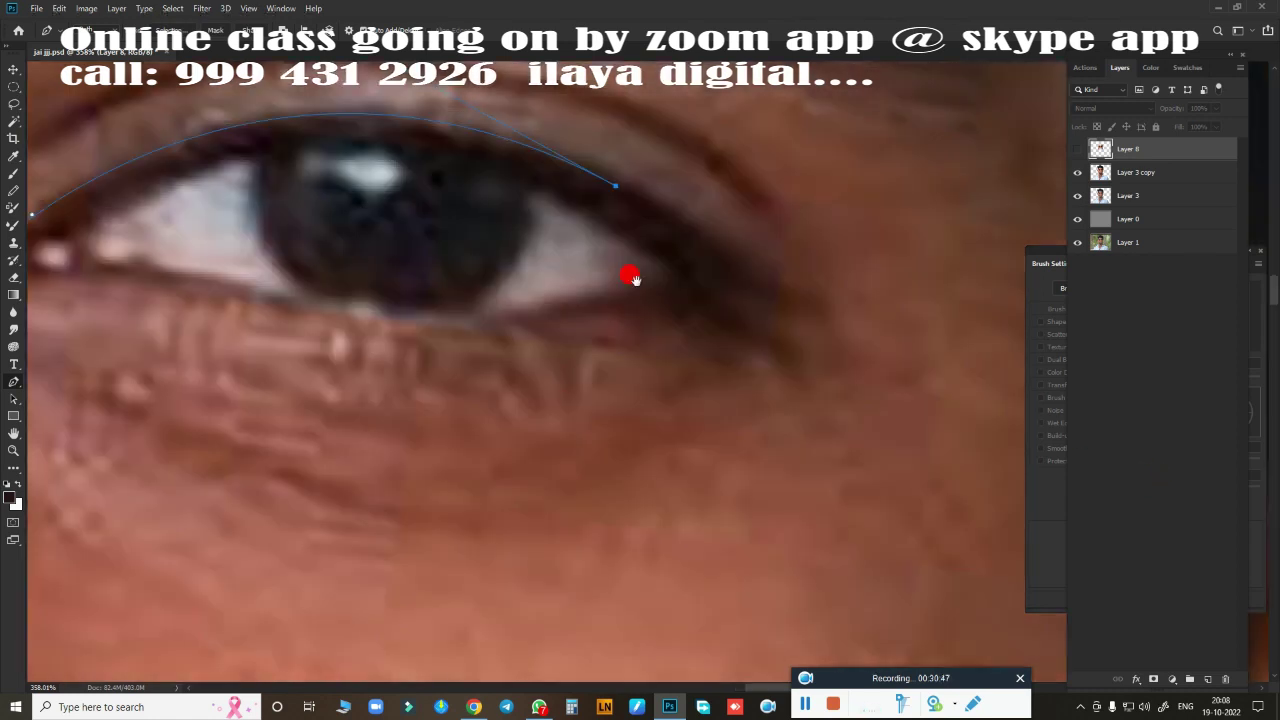
drag(717, 301, 660, 350)
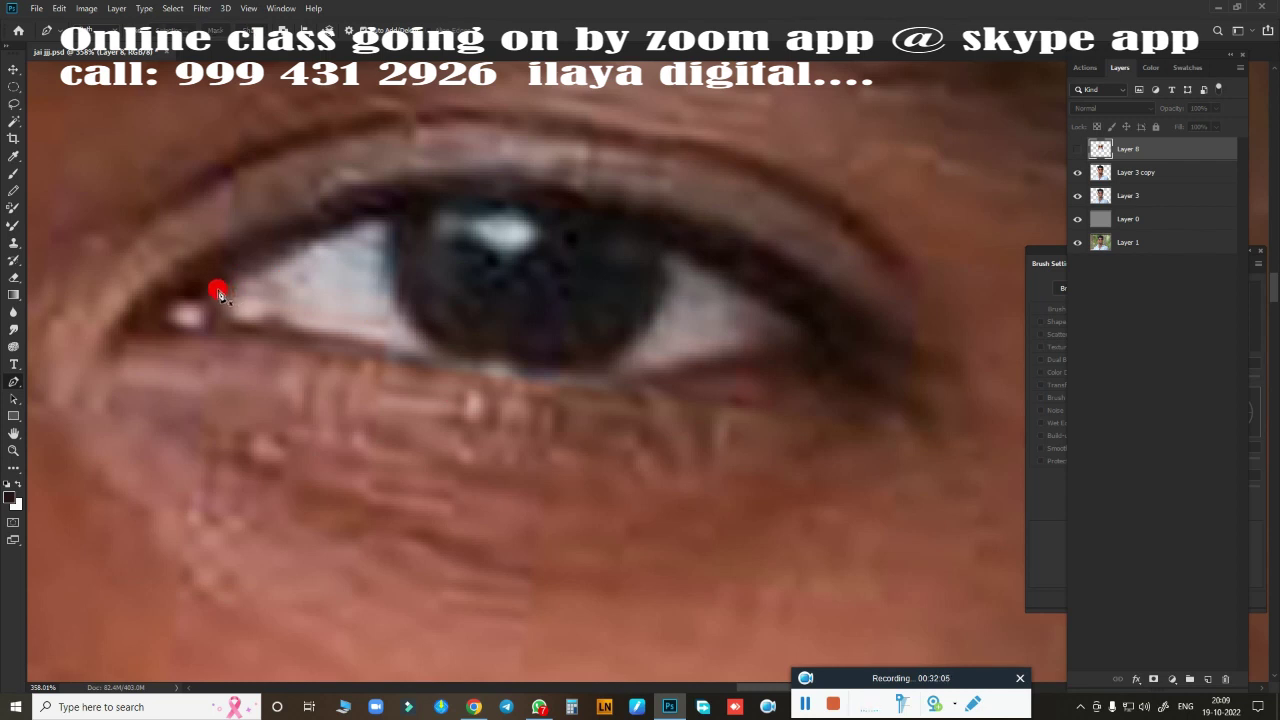
- Close the Pen path around the second eye and convert it to a selection
drag(784, 318, 1080, 541)
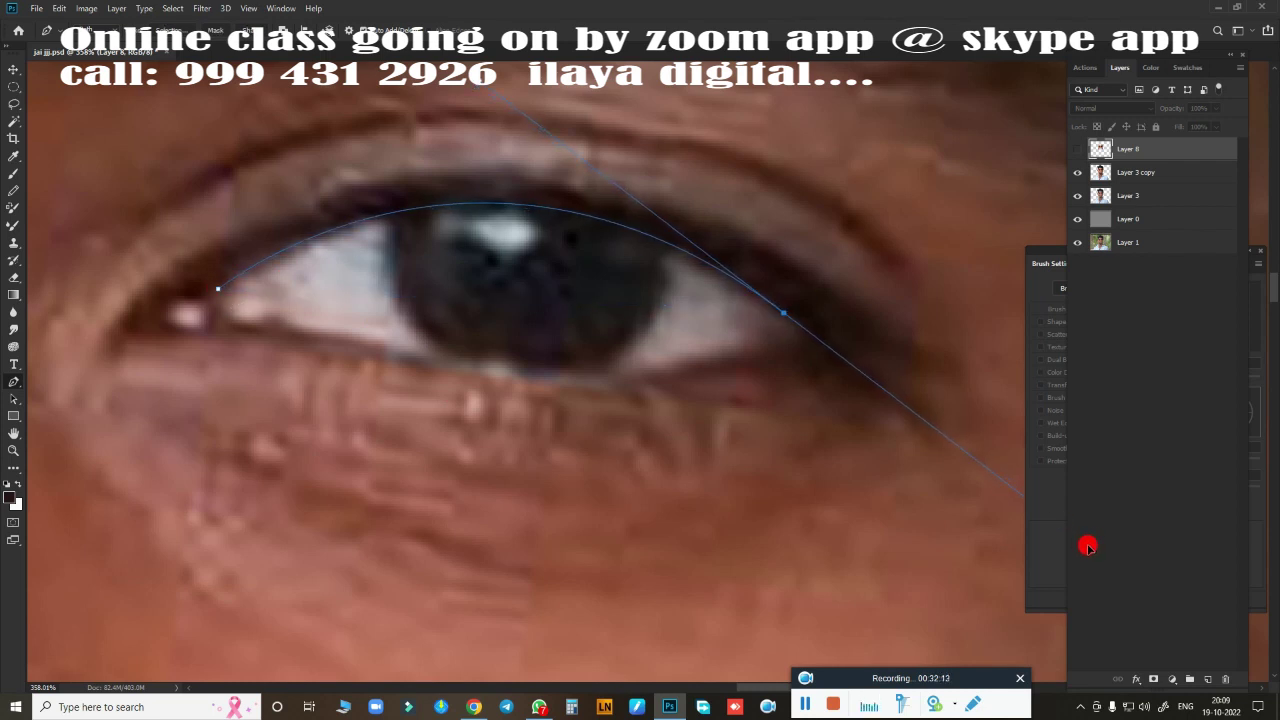
drag(757, 358, 701, 378)
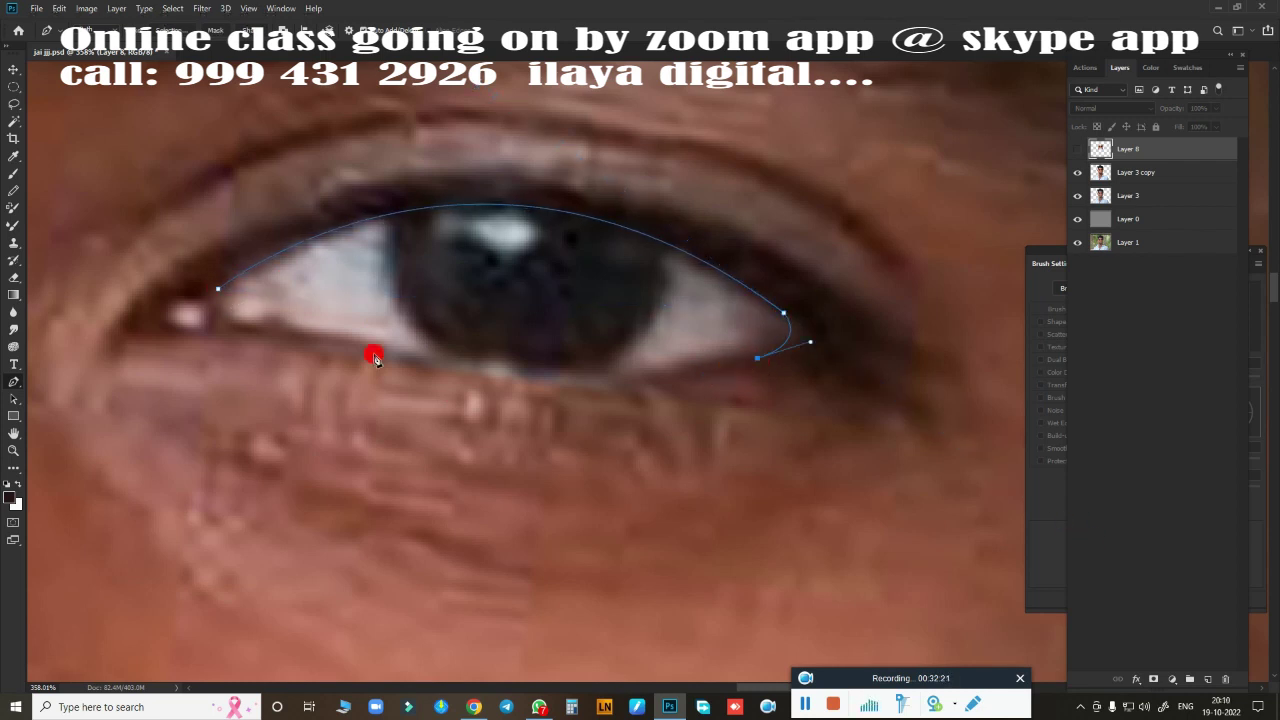
drag(217, 289, 192, 280)
key(ctrl+Return)
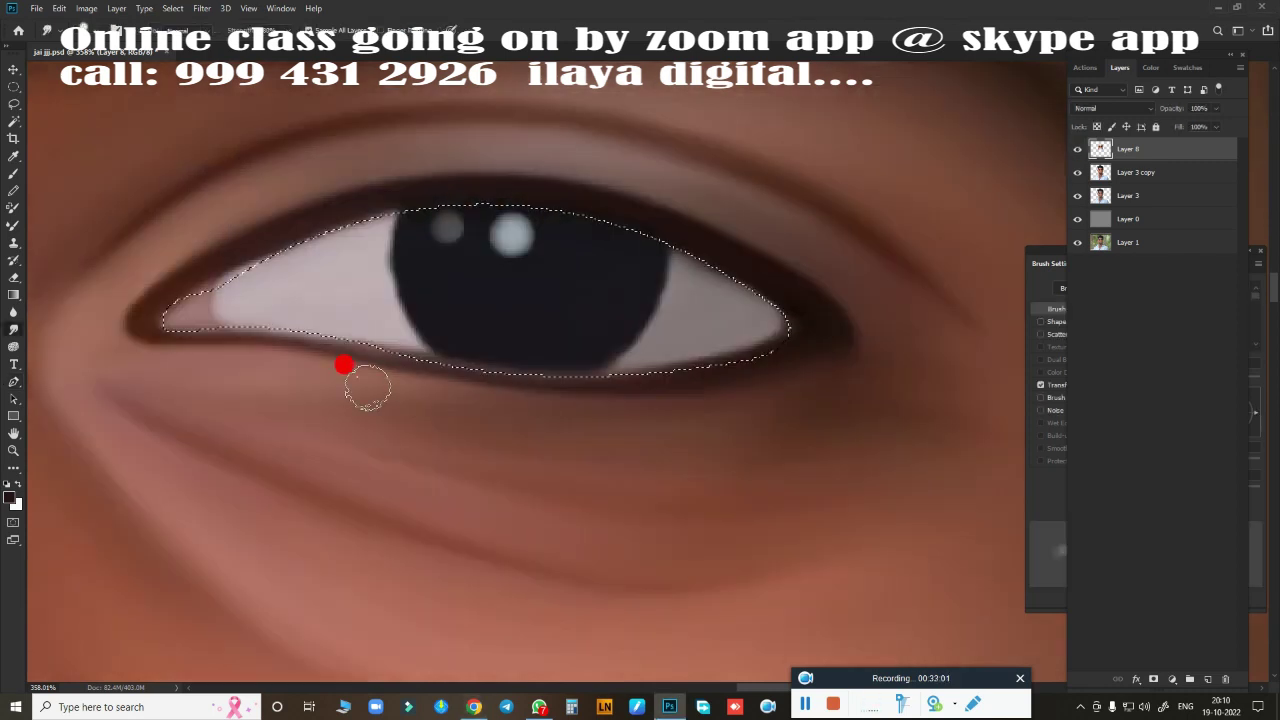
- Smooth the eye white along the lower lid and soften the pink inner corner
mouse_move(686, 270)
mouse_down()
mouse_move(691, 320)
mouse_move(583, 286)
mouse_move(466, 334)
mouse_move(385, 348)
mouse_up()
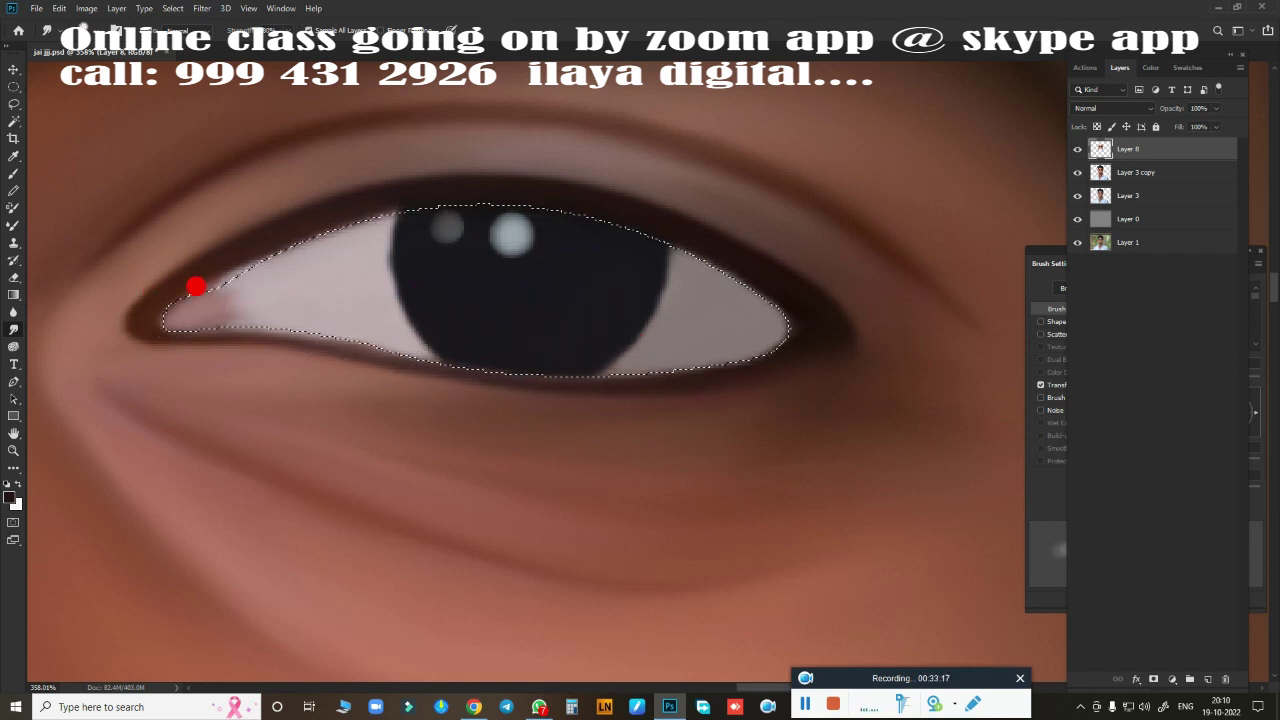
key(b)
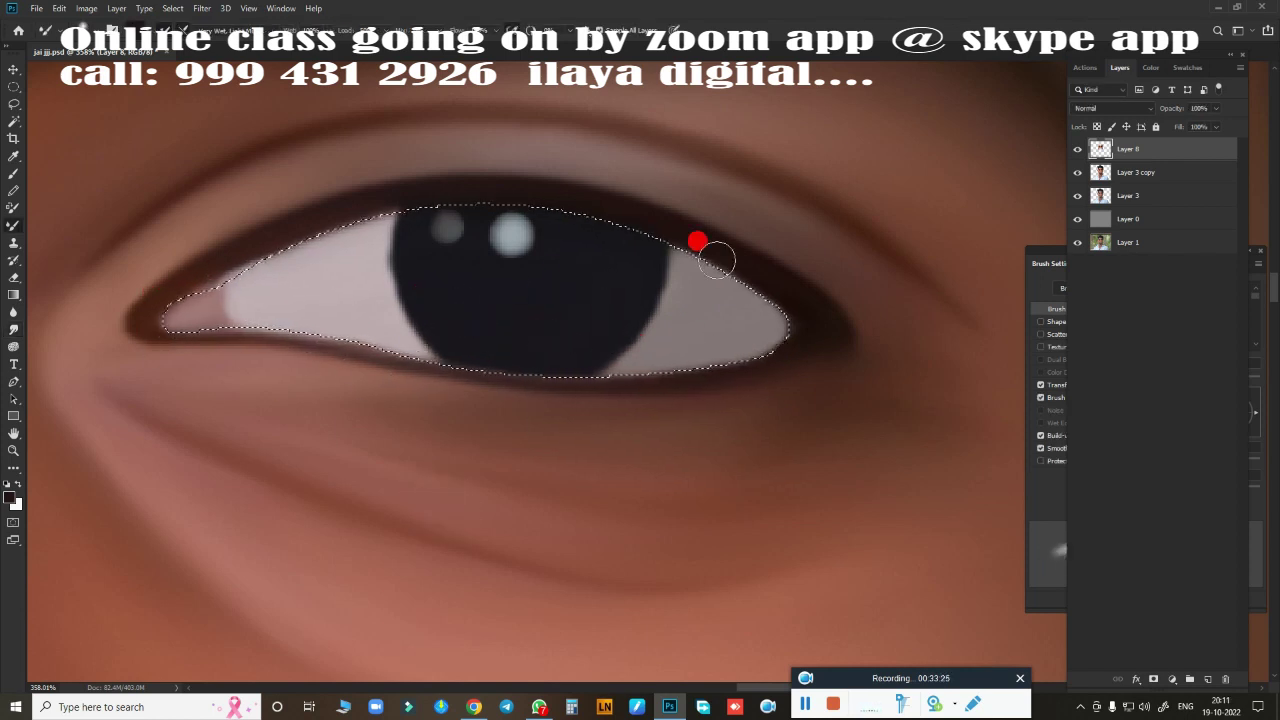
drag(265, 258, 181, 312)
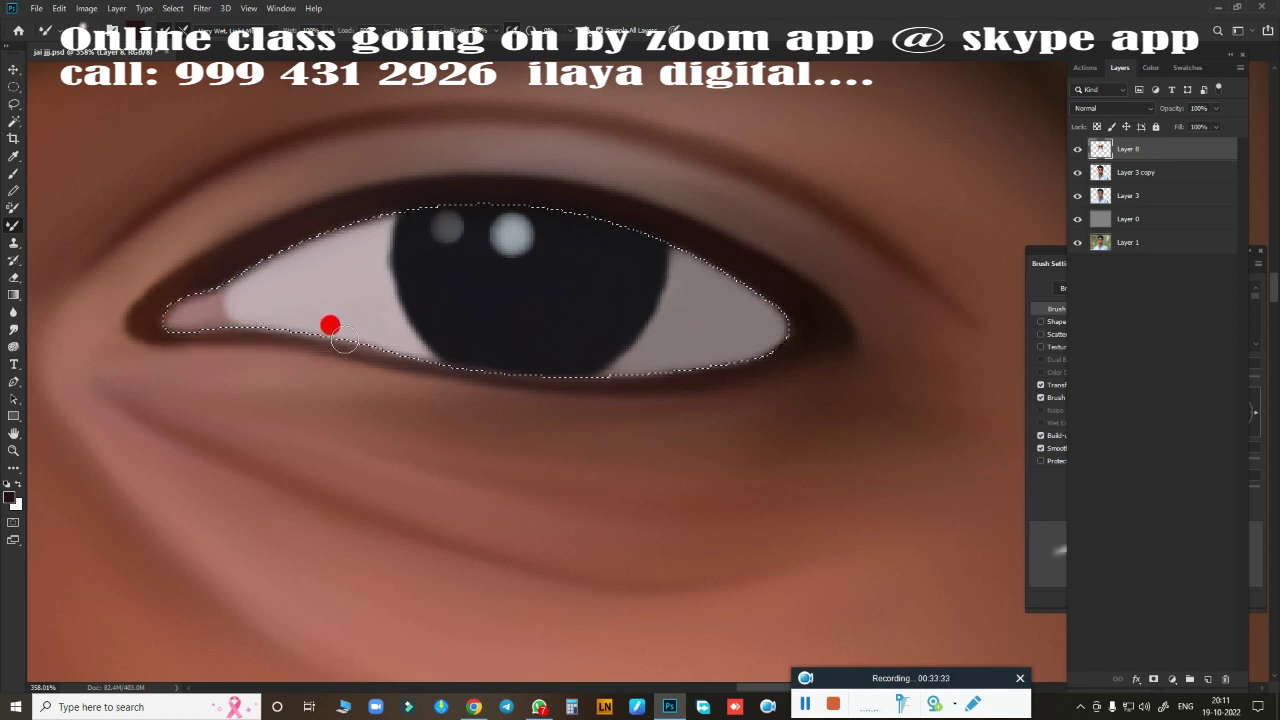
drag(343, 340, 563, 373)
- Trace a closed path around the upper teeth and lower lip and convert it to a selection
scroll(648, 470, down, 5)
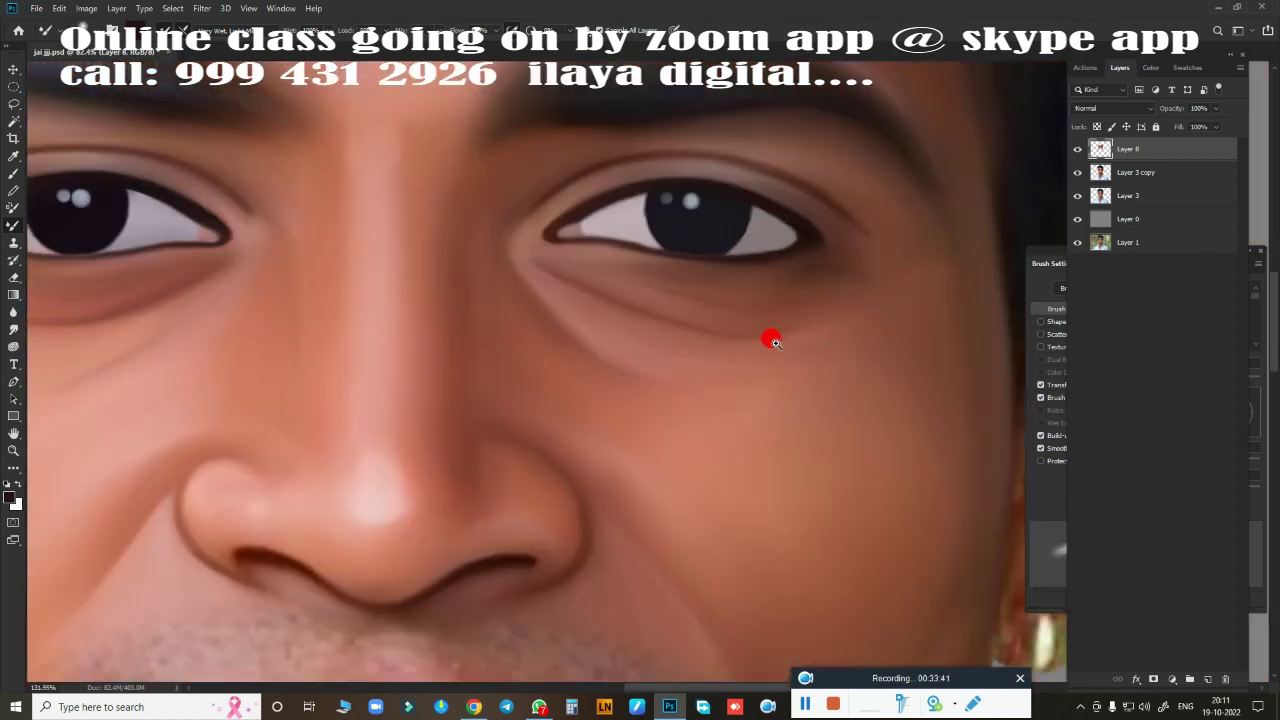
scroll(766, 337, up, 3)
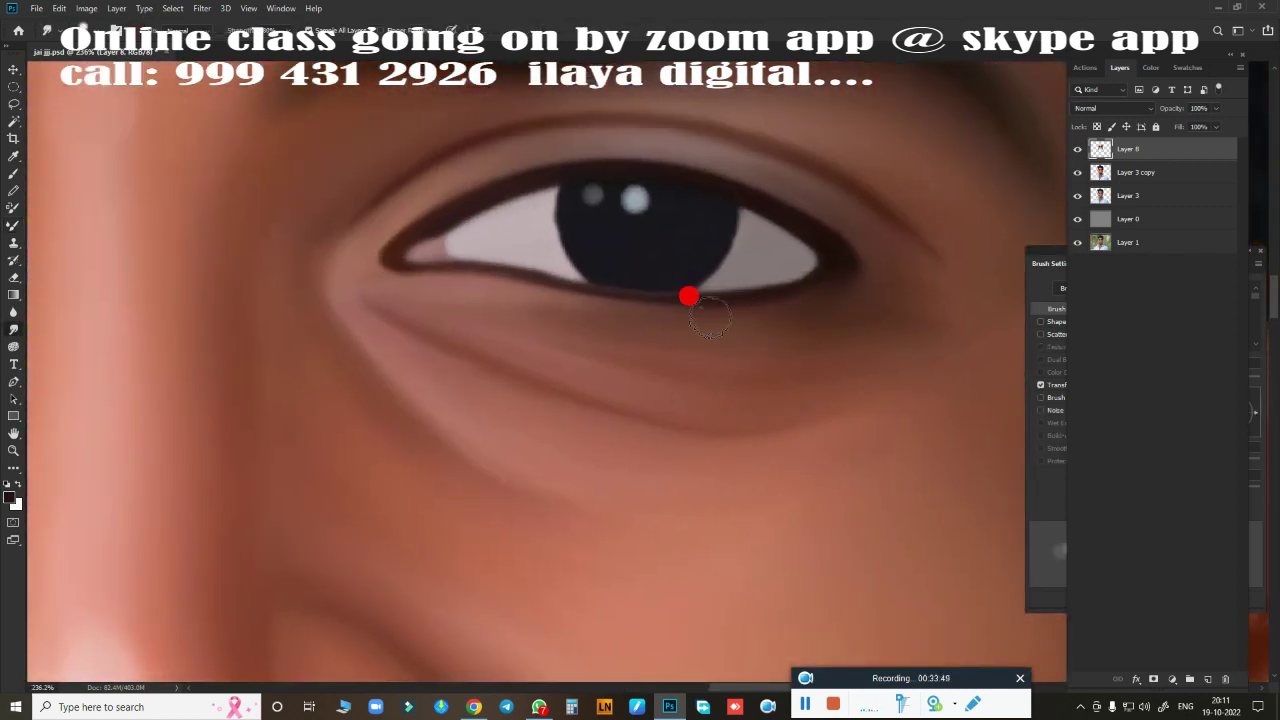
scroll(416, 330, down, 4)
scroll(500, 423, up, 1)
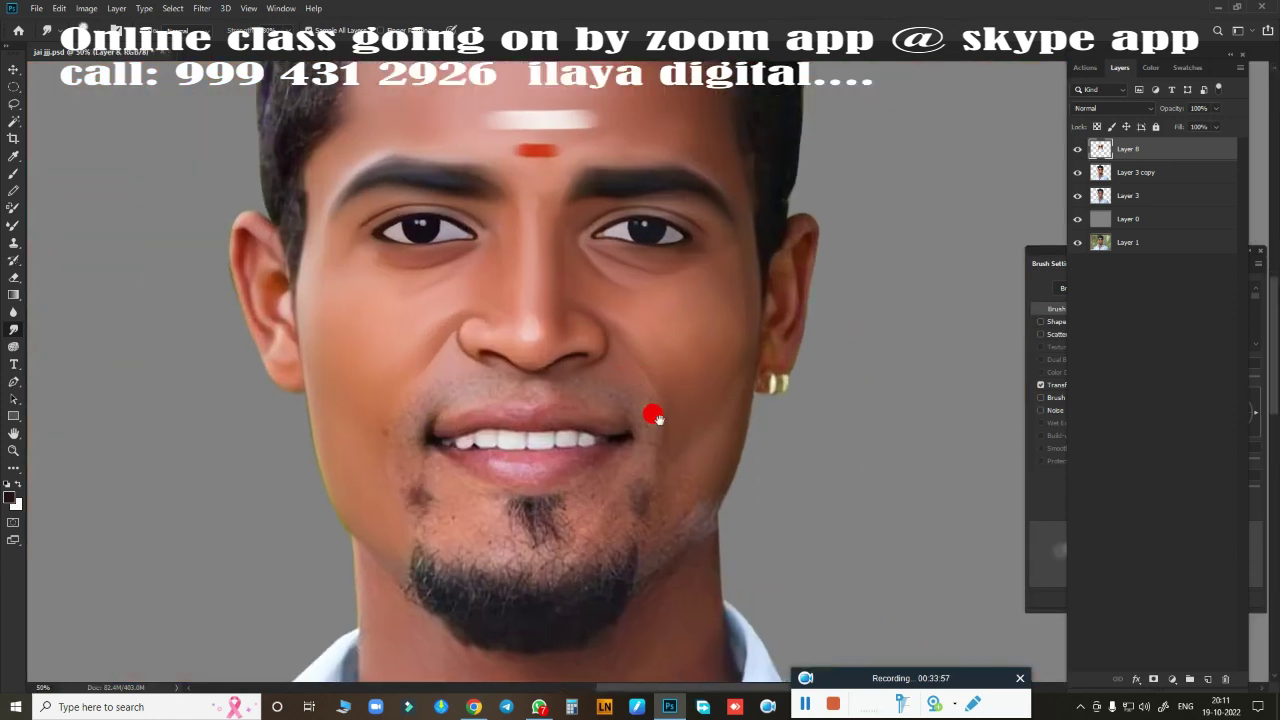
scroll(654, 414, up, 3)
scroll(677, 343, up, 2)
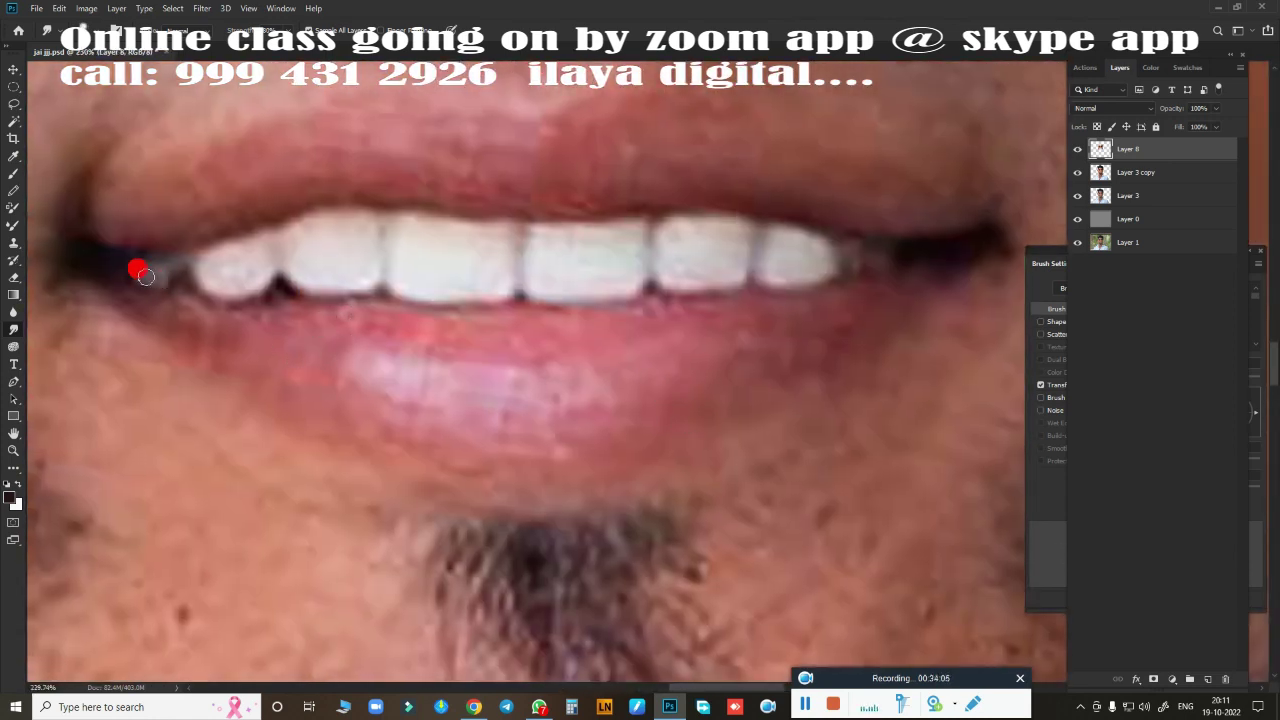
key(alt)
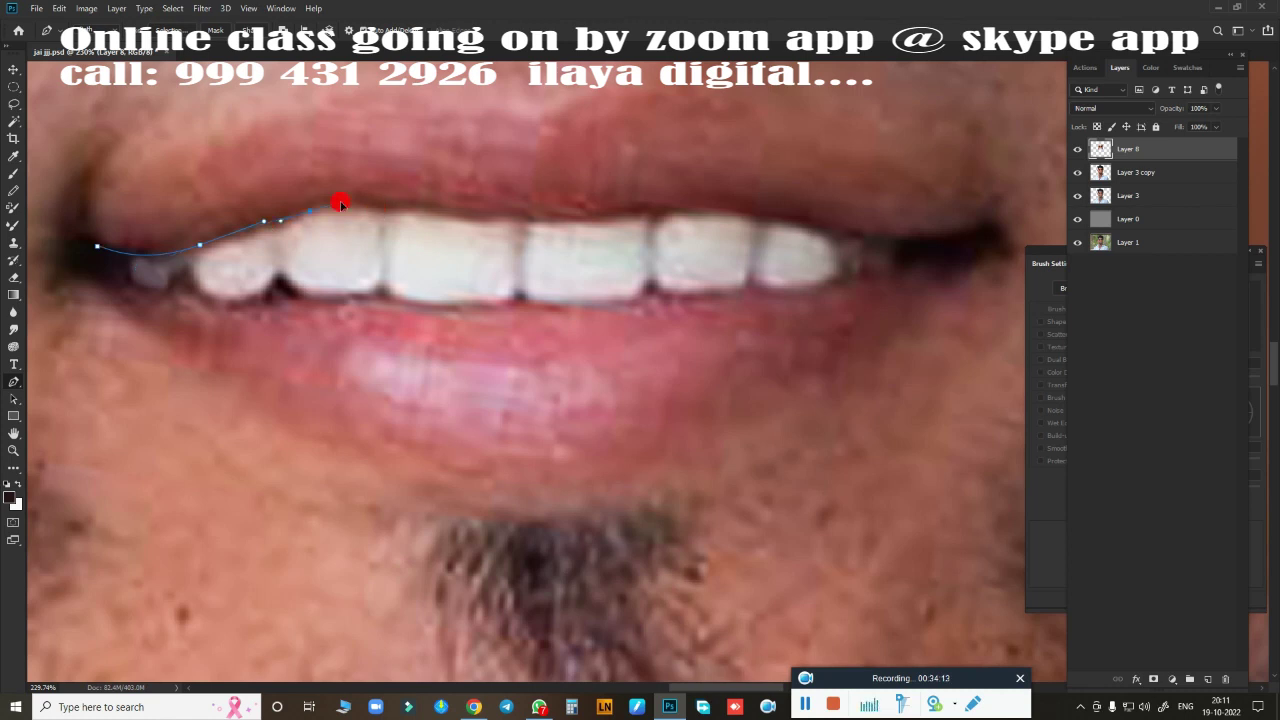
key(ctrl+z)
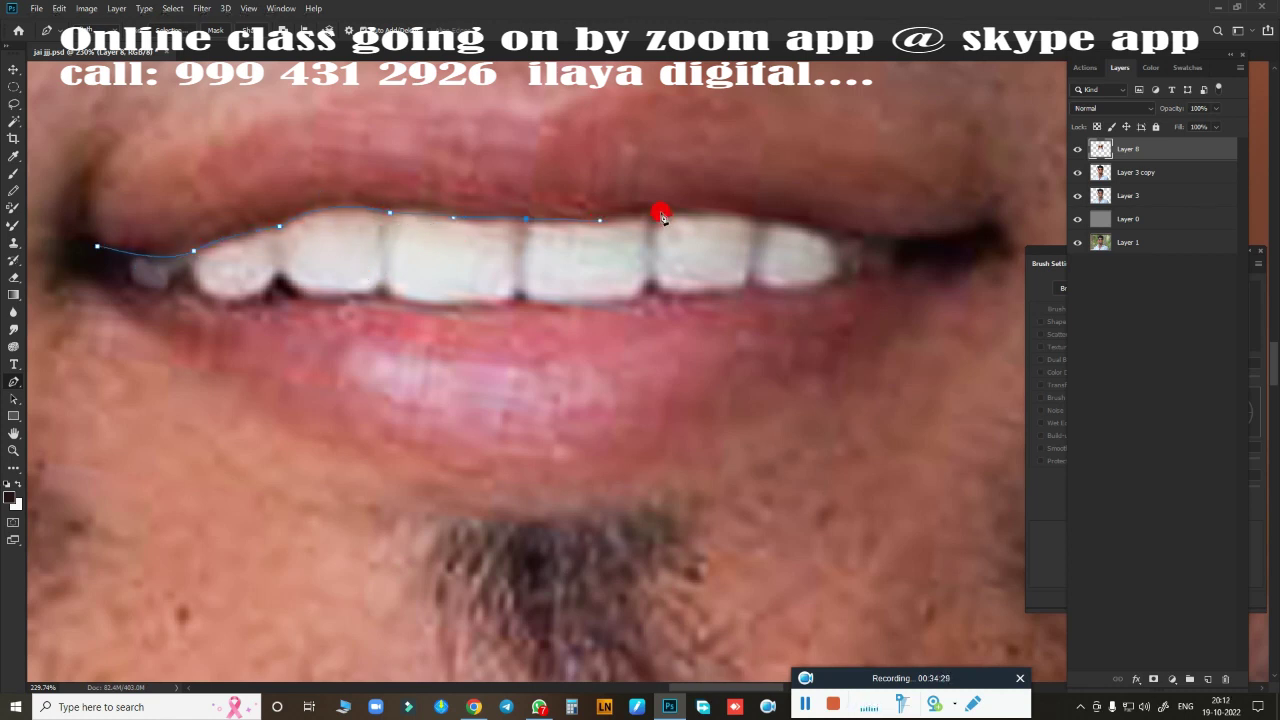
click(867, 239)
drag(944, 237, 950, 253)
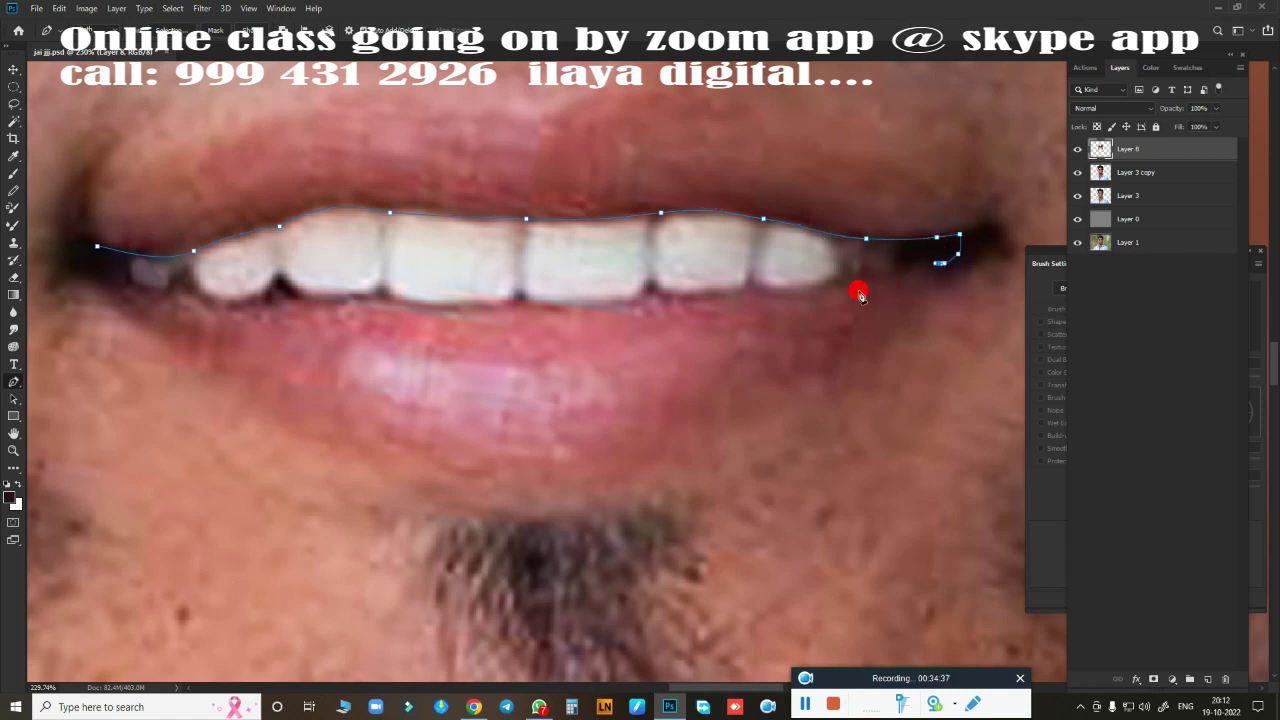
click(339, 385)
click(129, 323)
key(ctrl+Return)
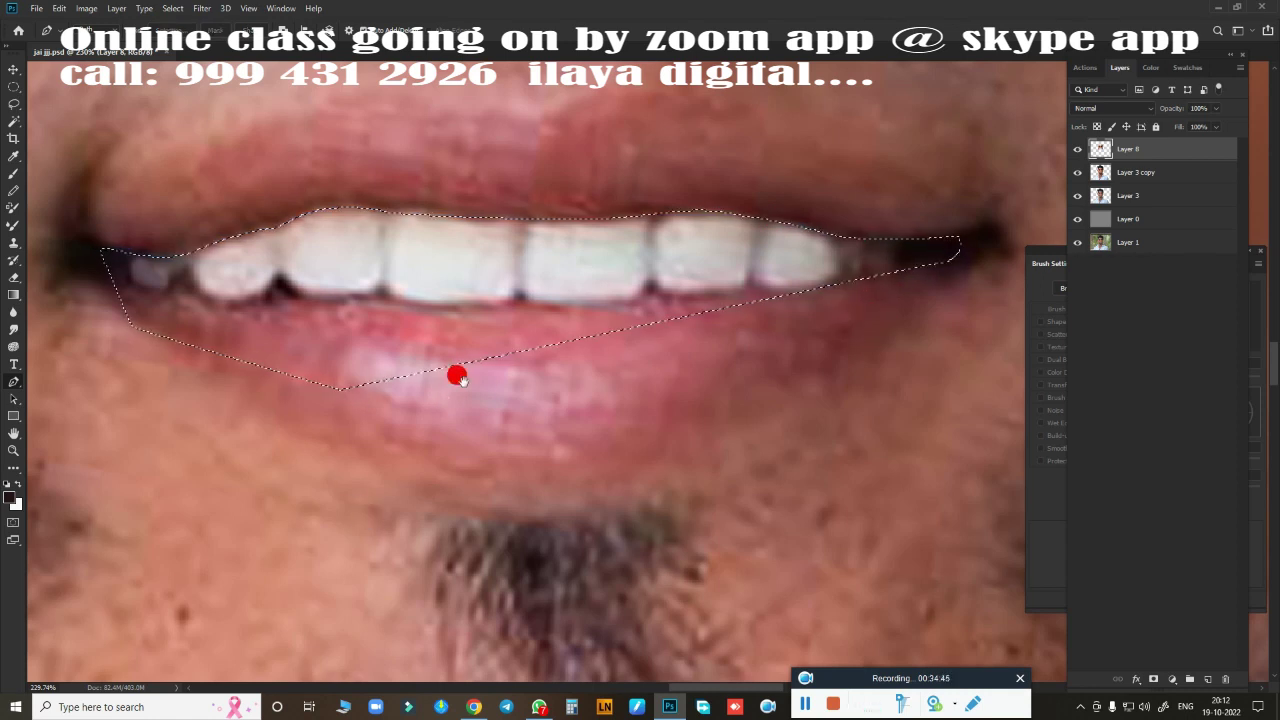
- Paint the upper teeth bright white, covering the last tooth tip and dark gap
scroll(535, 437, up, 2)
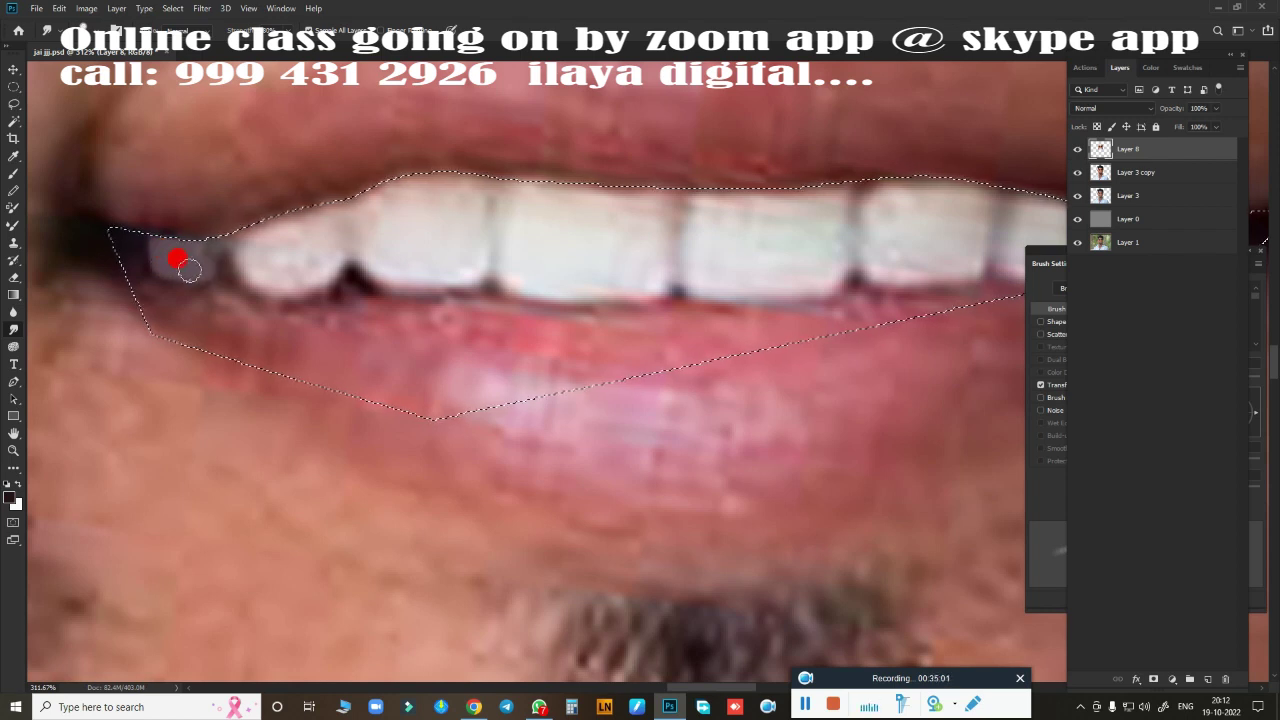
mouse_move(238, 262)
mouse_down()
mouse_move(374, 254)
mouse_move(398, 272)
mouse_move(408, 229)
mouse_move(466, 209)
mouse_move(529, 263)
mouse_move(492, 236)
mouse_move(591, 260)
mouse_move(620, 223)
mouse_move(574, 134)
mouse_move(614, 246)
mouse_move(711, 269)
mouse_move(811, 270)
mouse_move(686, 220)
mouse_move(740, 249)
mouse_move(757, 131)
mouse_move(797, 246)
mouse_move(843, 280)
mouse_move(491, 269)
mouse_move(452, 168)
mouse_move(491, 229)
mouse_move(491, 286)
mouse_move(580, 289)
mouse_move(490, 294)
mouse_move(583, 231)
mouse_move(529, 240)
mouse_move(649, 277)
mouse_move(625, 236)
mouse_move(689, 277)
mouse_move(737, 275)
mouse_up()
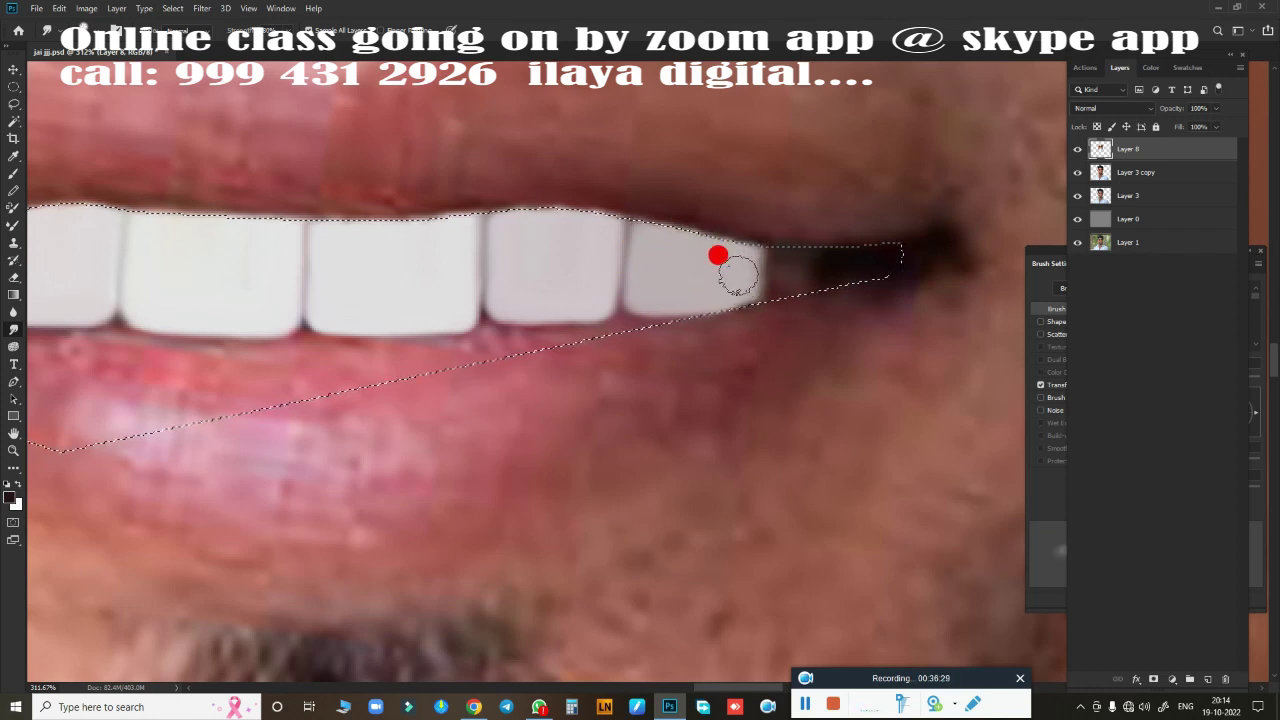
drag(783, 232, 753, 263)
key(ctrl+minus)
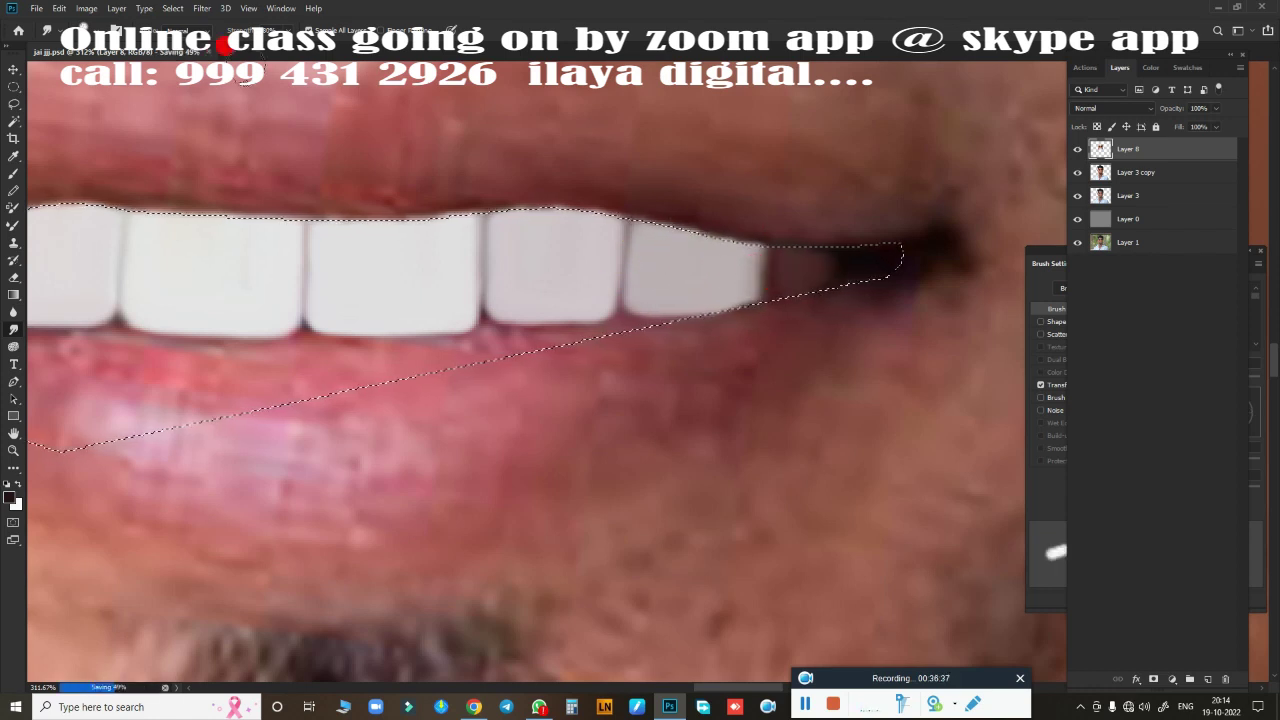
- Smudge the upper lip smooth, blending toward the left corner and softening its middle seam
click(160, 51)
click(1264, 7)
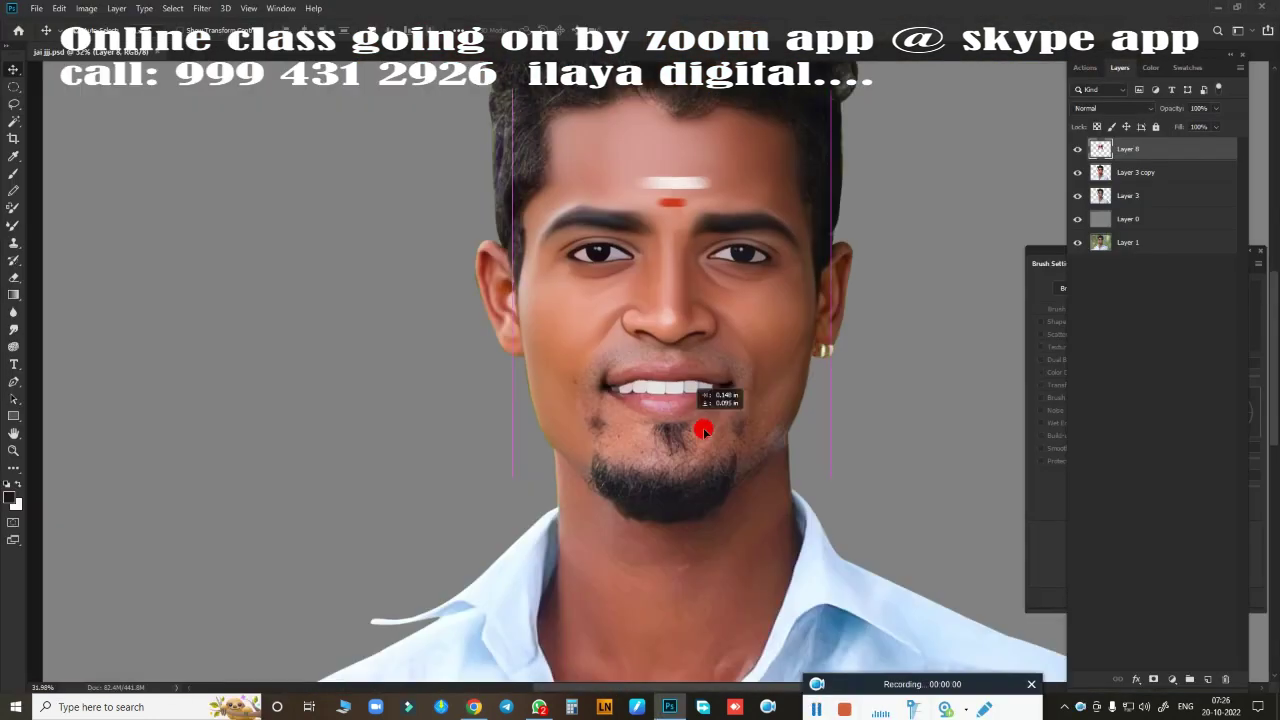
scroll(640, 380, up, 5)
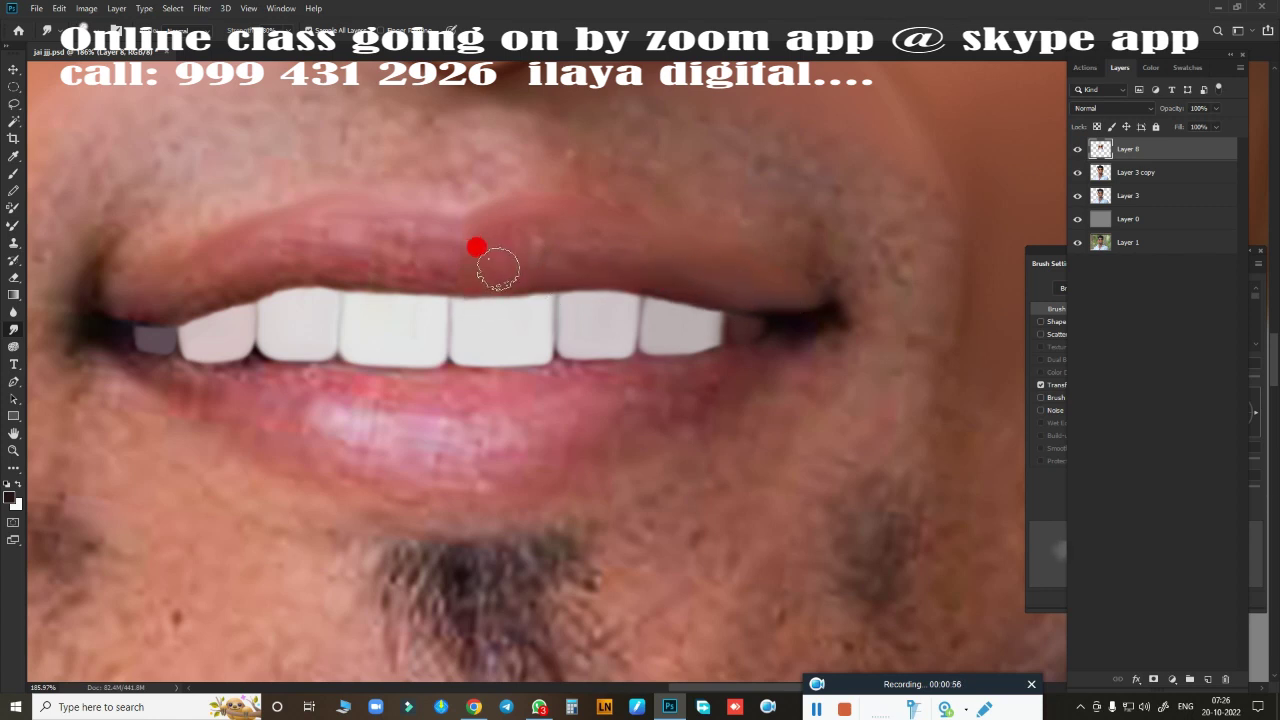
mouse_move(498, 268)
mouse_down()
mouse_move(514, 214)
mouse_move(519, 266)
mouse_move(606, 229)
mouse_move(537, 270)
mouse_up()
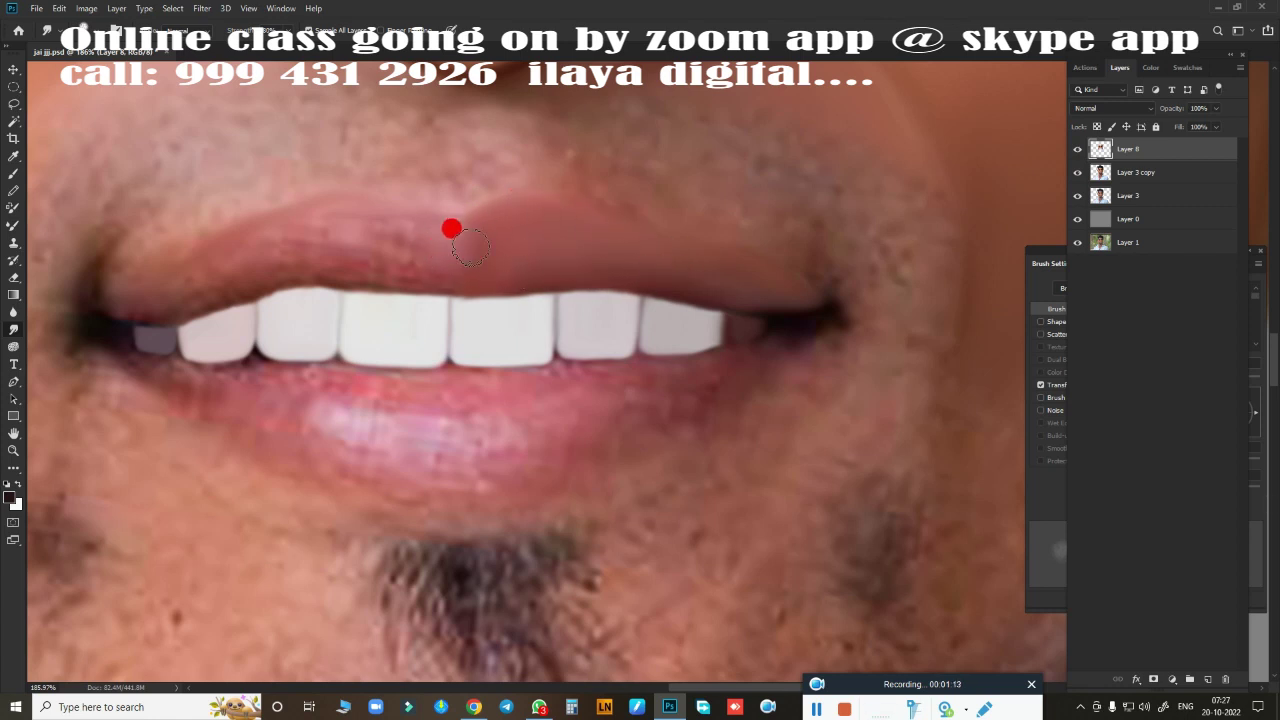
mouse_move(369, 266)
mouse_down()
mouse_move(394, 271)
mouse_move(126, 294)
mouse_move(325, 234)
mouse_move(305, 218)
mouse_move(414, 233)
mouse_up()
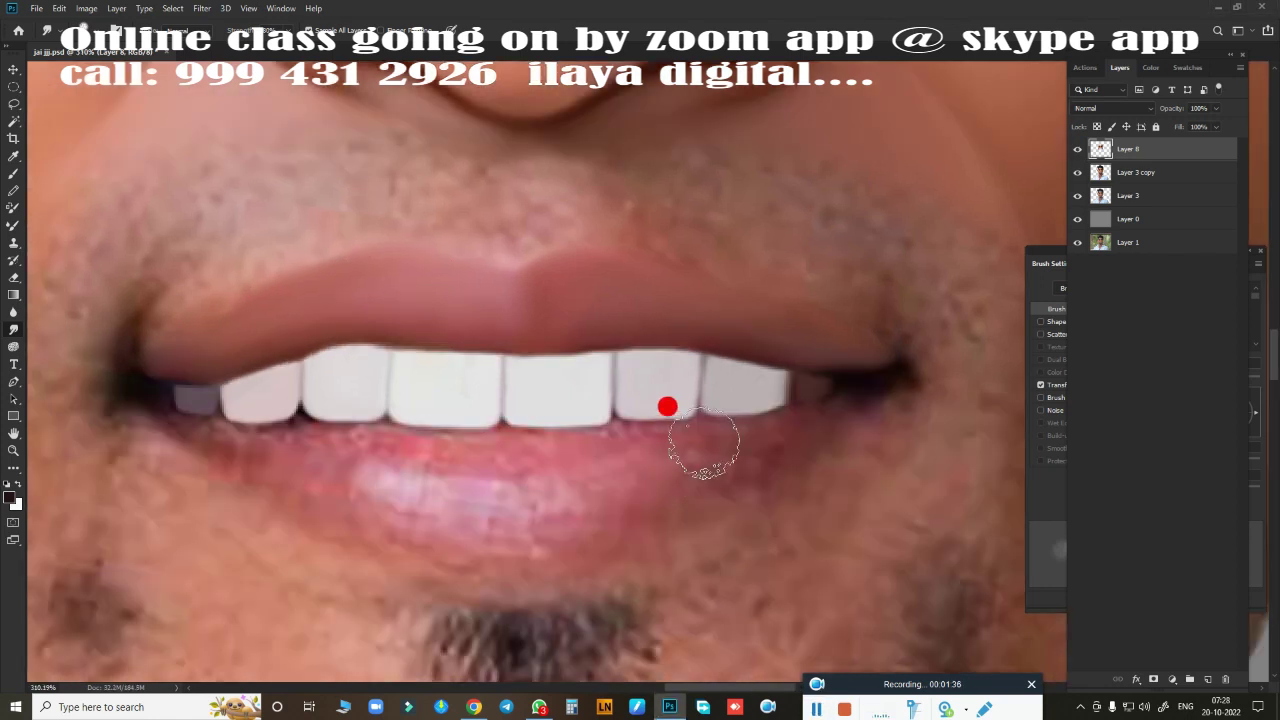
mouse_move(186, 359)
mouse_down()
mouse_move(329, 306)
mouse_move(514, 303)
mouse_move(511, 317)
mouse_move(534, 251)
mouse_move(447, 287)
mouse_up()
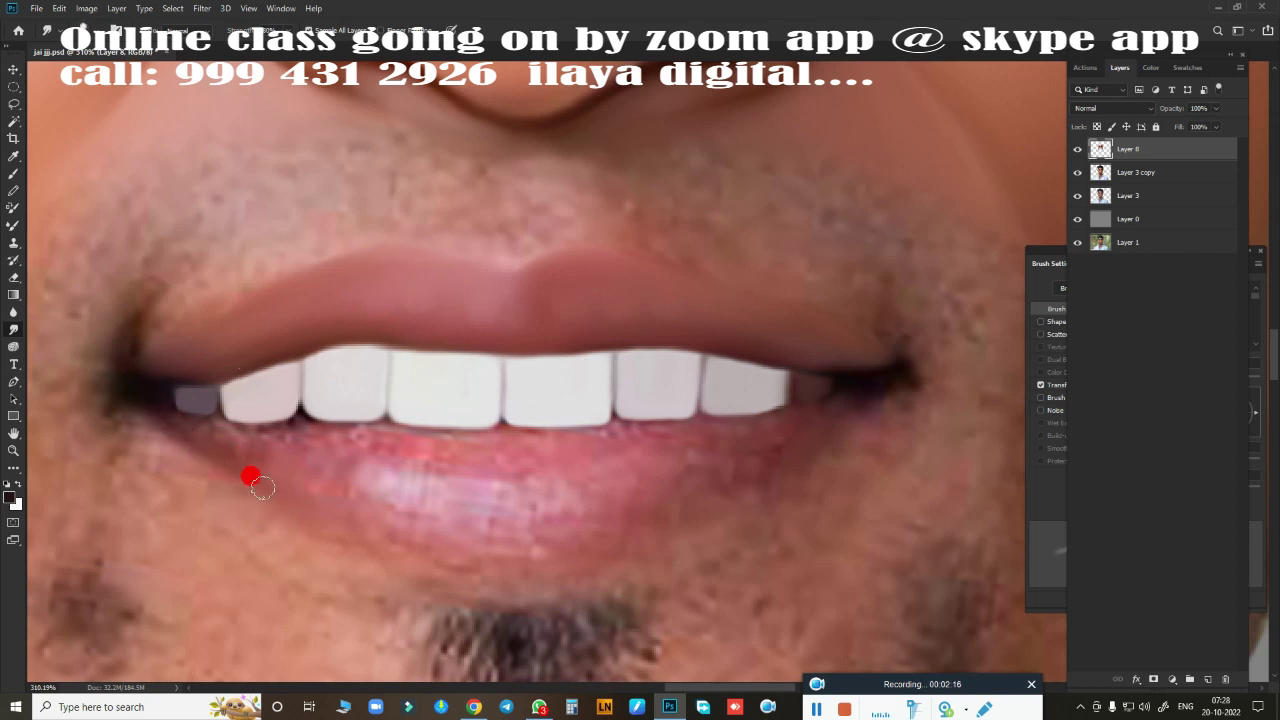
- Blend the lower lip edge, its highlight, and the lip line under the teeth smooth
drag(509, 573, 320, 526)
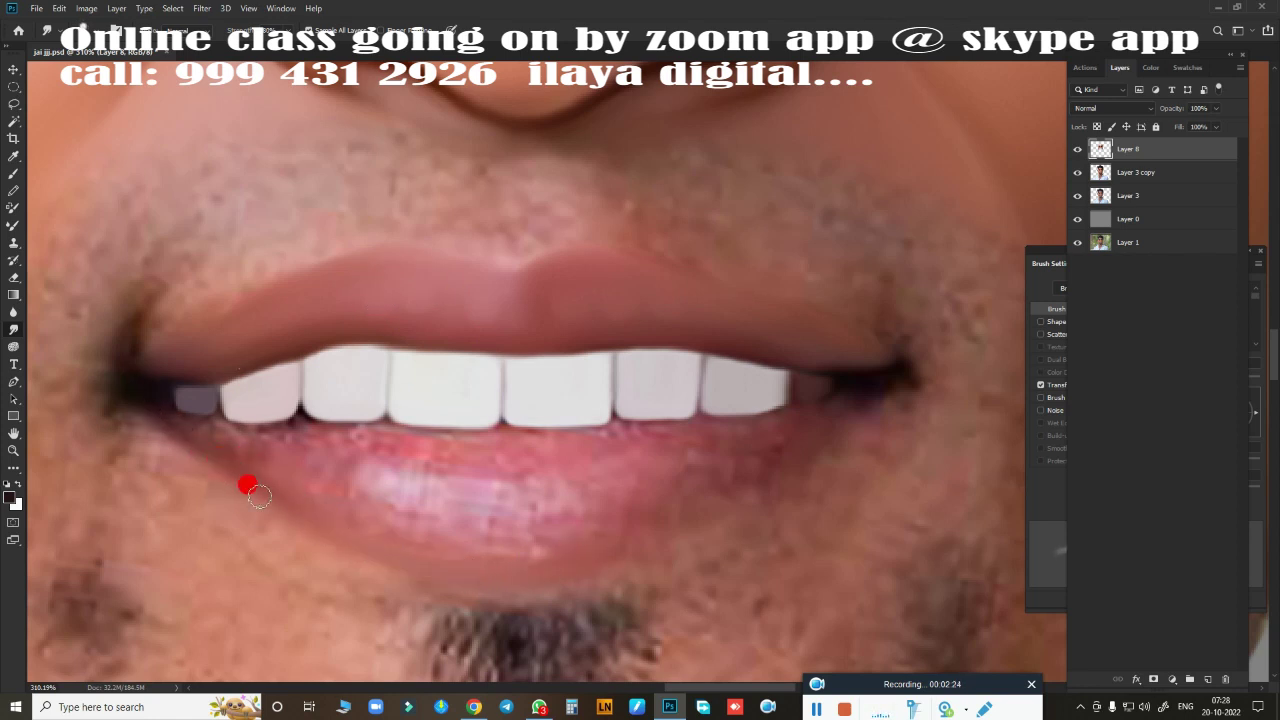
drag(605, 559, 595, 552)
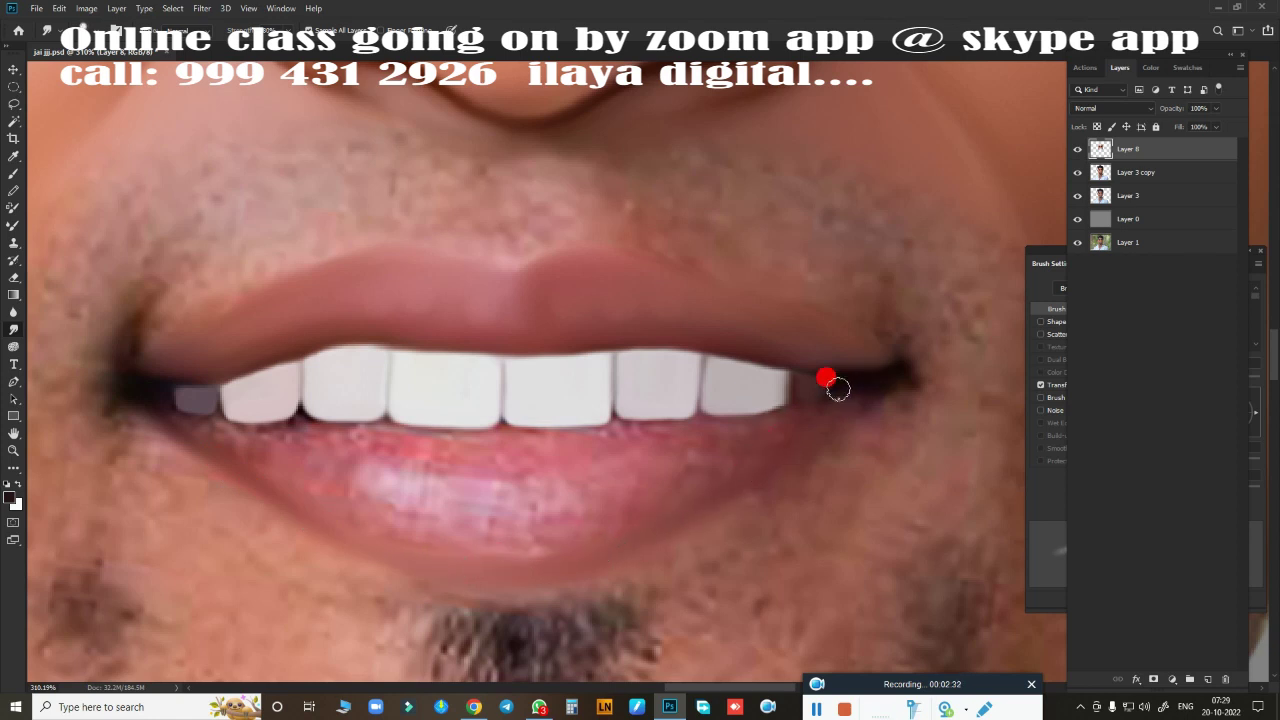
mouse_move(838, 439)
mouse_down()
mouse_move(641, 545)
mouse_move(756, 482)
mouse_up()
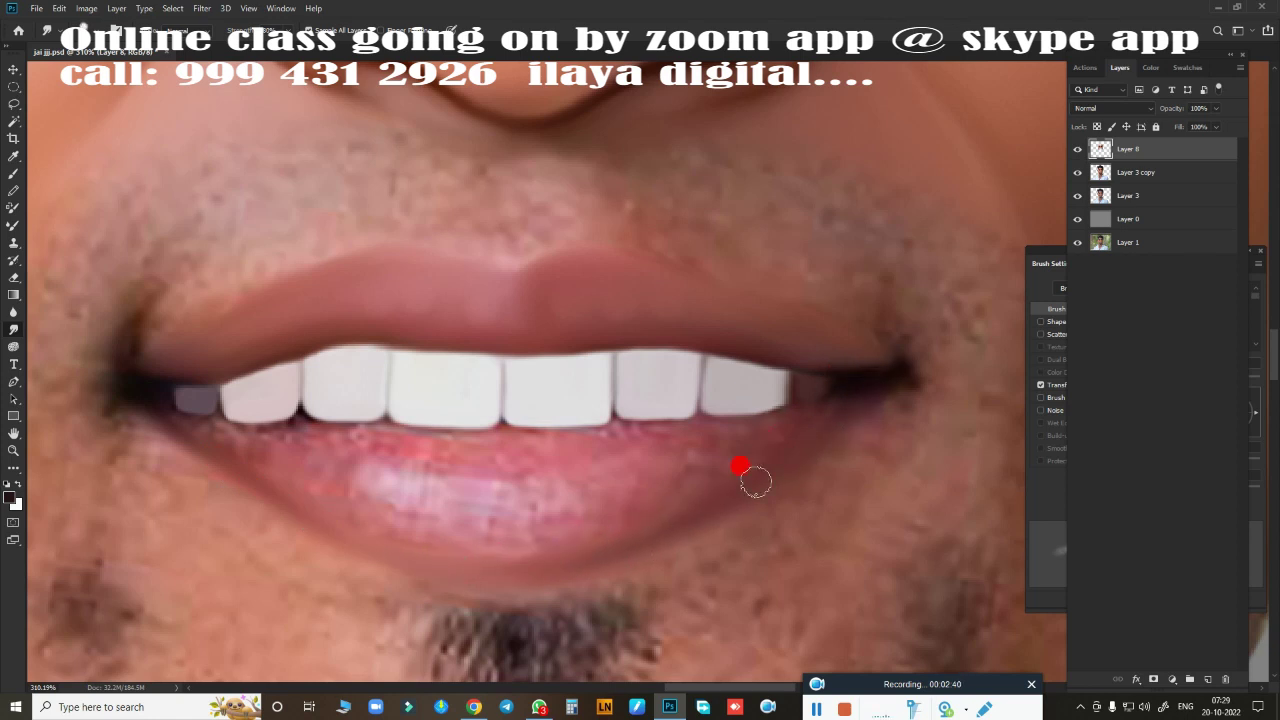
mouse_move(327, 513)
mouse_down()
mouse_move(380, 531)
mouse_move(563, 531)
mouse_move(251, 446)
mouse_up()
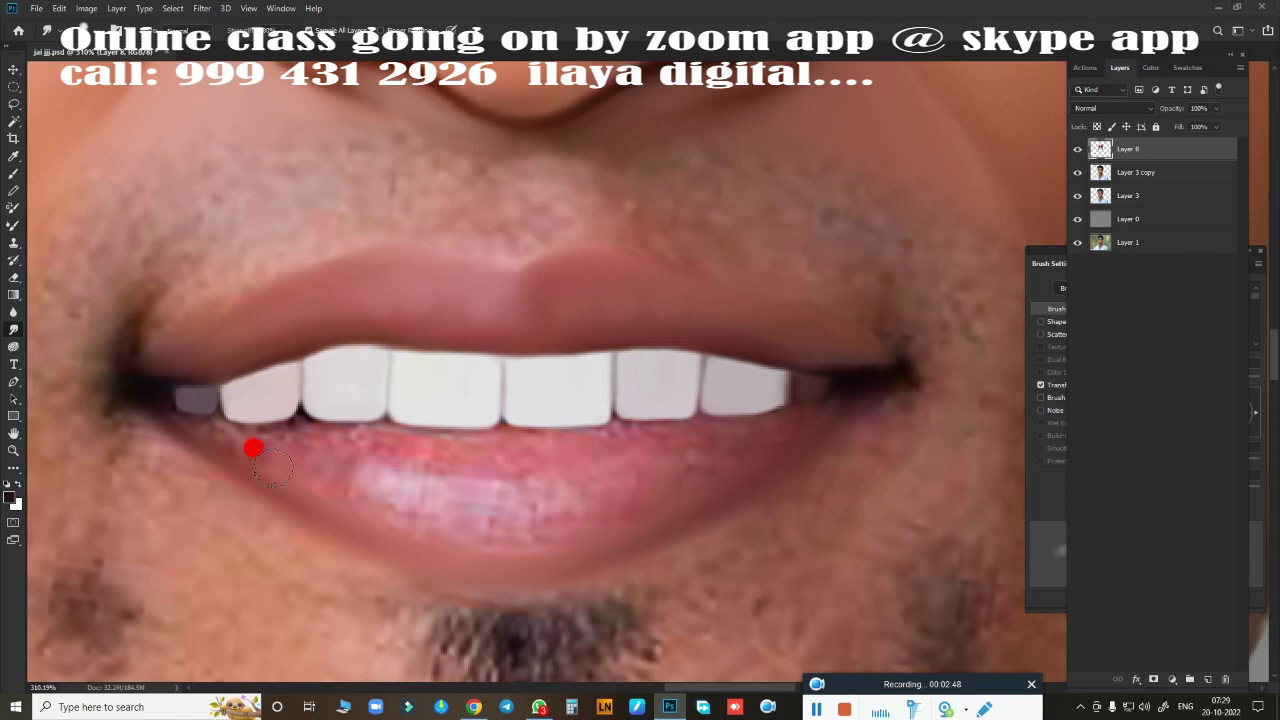
mouse_move(676, 514)
mouse_down()
mouse_move(836, 319)
mouse_move(611, 360)
mouse_move(657, 369)
mouse_move(727, 271)
mouse_up()
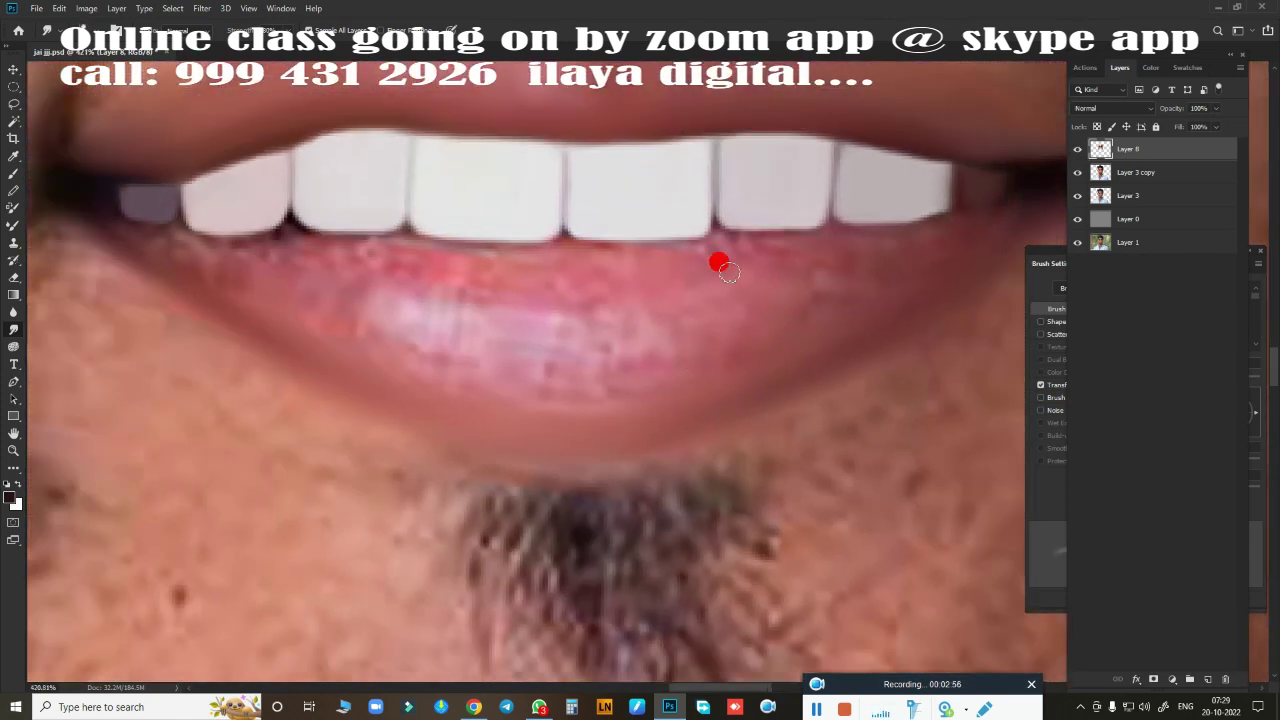
drag(597, 258, 727, 251)
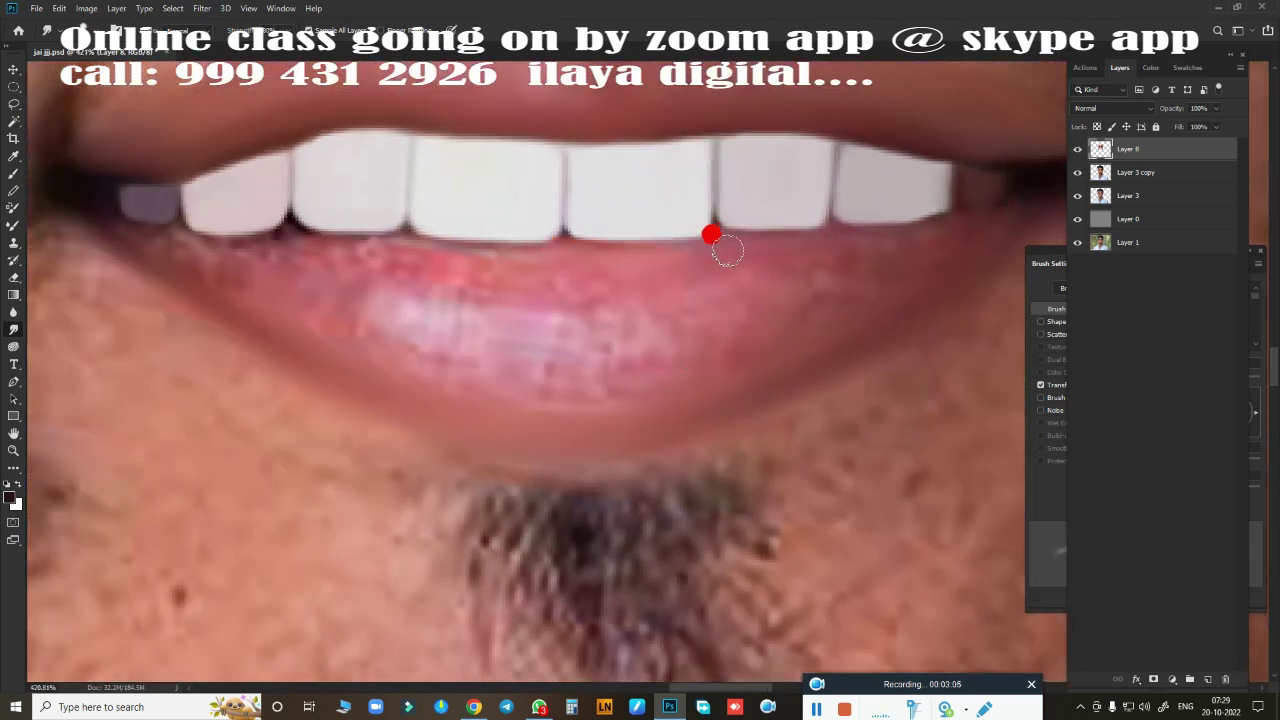
drag(846, 238, 1008, 210)
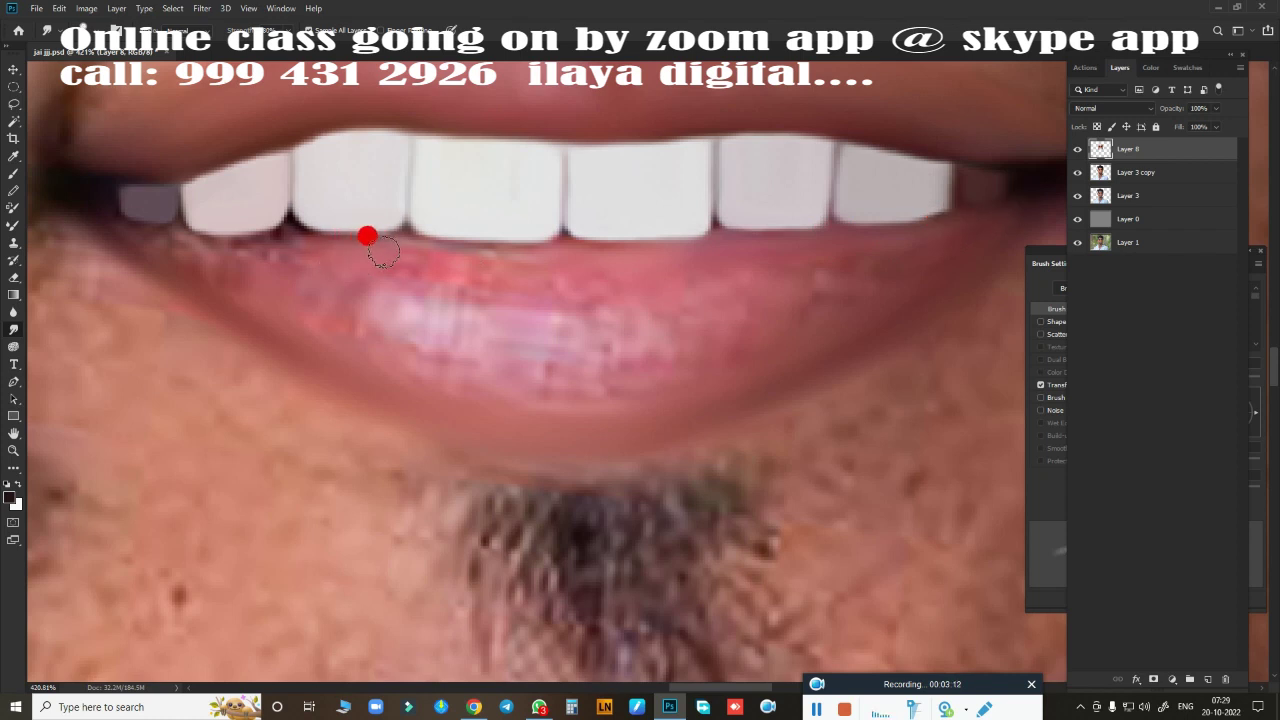
drag(432, 255, 502, 260)
drag(278, 248, 337, 254)
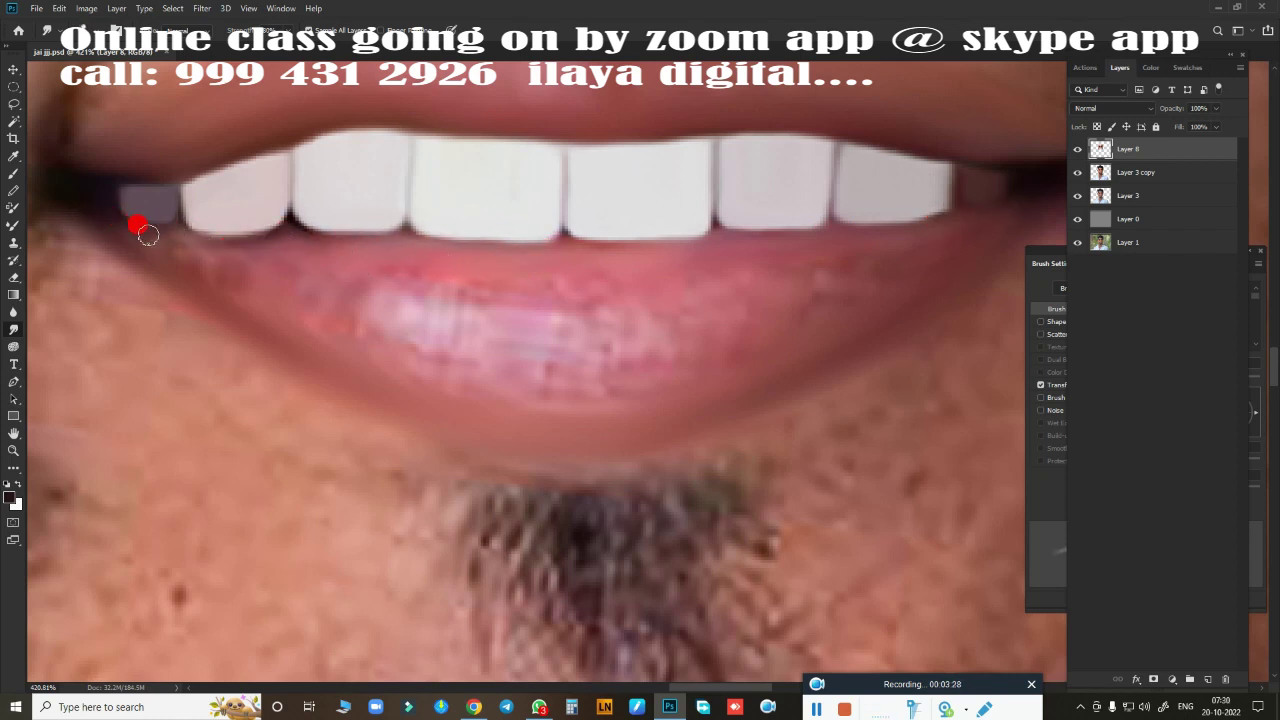
mouse_move(175, 257)
mouse_down()
mouse_move(160, 243)
mouse_move(300, 308)
mouse_move(603, 391)
mouse_move(855, 304)
mouse_move(954, 237)
mouse_move(746, 366)
mouse_move(901, 278)
mouse_up()
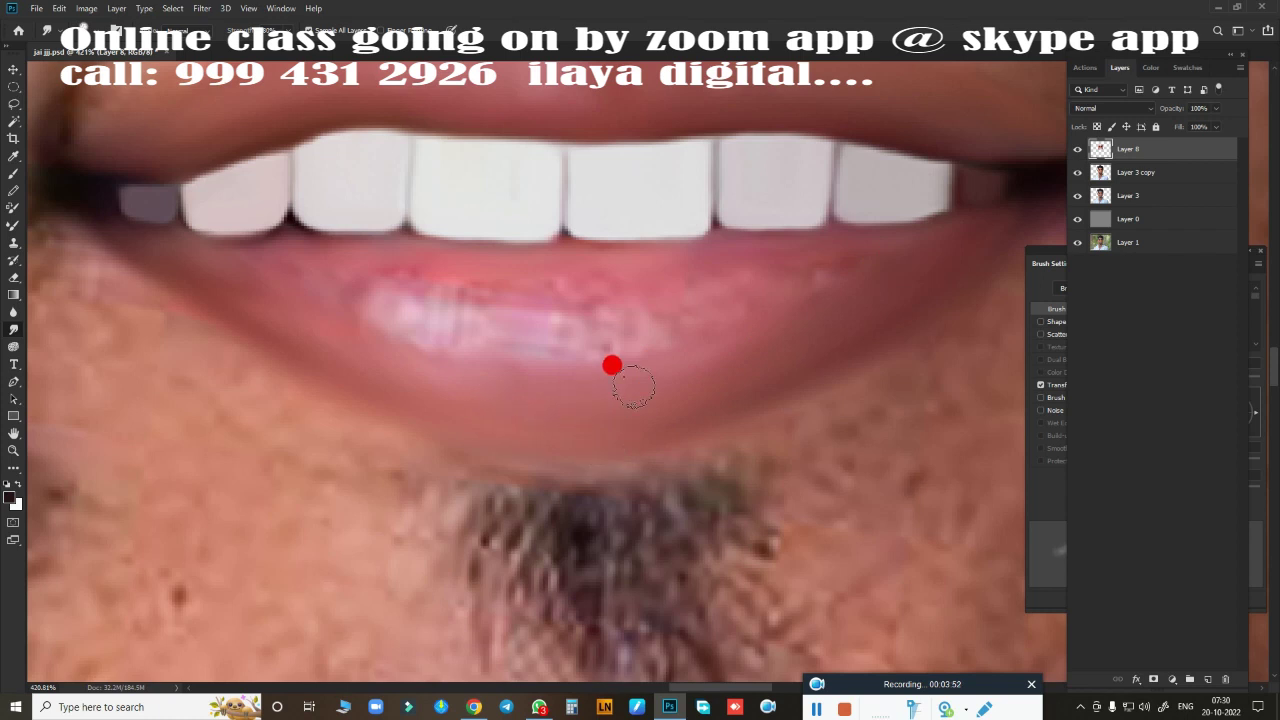
drag(612, 365, 257, 313)
mouse_move(459, 262)
mouse_down()
mouse_move(795, 268)
mouse_move(746, 303)
mouse_move(611, 334)
mouse_move(479, 338)
mouse_move(357, 300)
mouse_move(683, 330)
mouse_move(549, 334)
mouse_move(583, 294)
mouse_move(720, 274)
mouse_move(741, 291)
mouse_move(366, 263)
mouse_move(457, 386)
mouse_move(729, 346)
mouse_move(363, 313)
mouse_move(537, 449)
mouse_move(363, 314)
mouse_move(544, 338)
mouse_move(678, 331)
mouse_move(709, 429)
mouse_move(834, 429)
mouse_move(528, 374)
mouse_move(531, 461)
mouse_up()
- Smooth the skin below the lower lip and from the mouth corner down to the beard
mouse_move(406, 246)
mouse_down()
mouse_move(289, 166)
mouse_move(306, 194)
mouse_move(382, 244)
mouse_up()
mouse_move(483, 305)
mouse_down()
mouse_move(471, 297)
mouse_move(595, 352)
mouse_move(323, 257)
mouse_move(526, 450)
mouse_move(366, 314)
mouse_move(480, 343)
mouse_move(566, 449)
mouse_move(527, 399)
mouse_move(354, 423)
mouse_move(334, 434)
mouse_move(334, 534)
mouse_move(403, 408)
mouse_move(560, 580)
mouse_move(409, 491)
mouse_move(257, 437)
mouse_move(300, 245)
mouse_move(286, 291)
mouse_move(263, 271)
mouse_move(349, 377)
mouse_move(229, 476)
mouse_move(200, 471)
mouse_up()
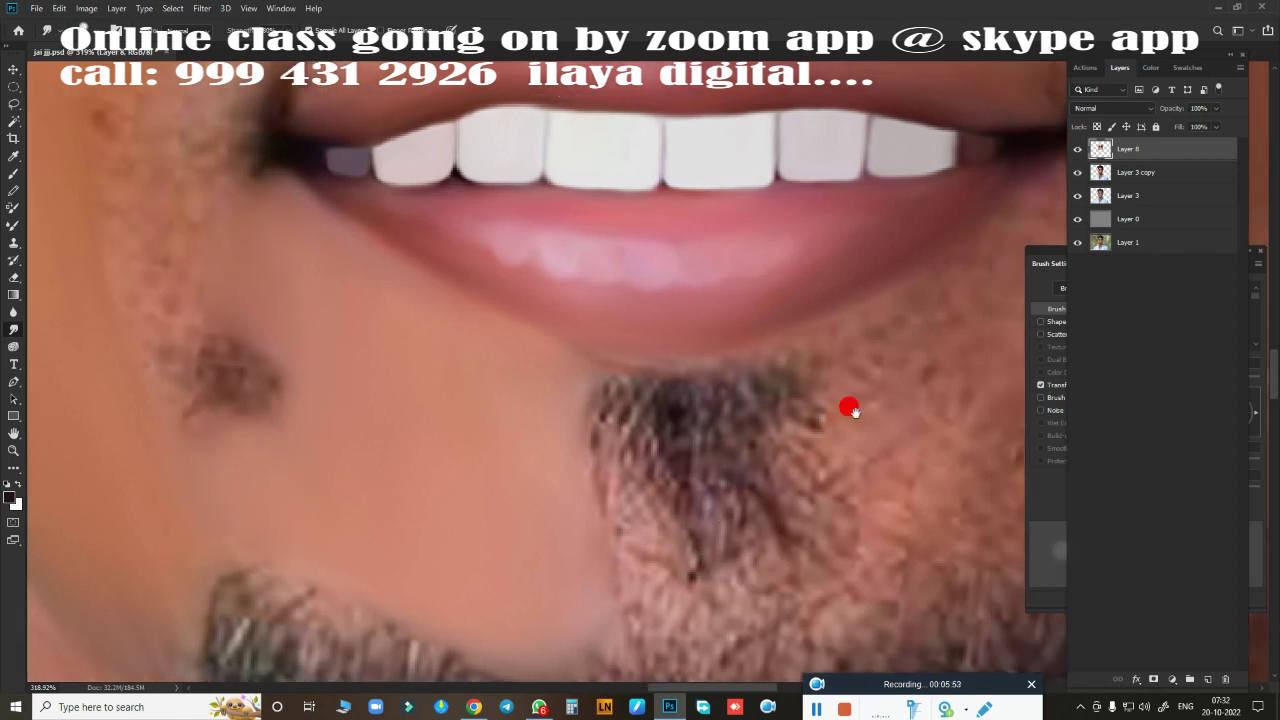
scroll(851, 406, right, 5)
mouse_move(756, 255)
mouse_down()
mouse_move(563, 374)
mouse_move(655, 329)
mouse_up()
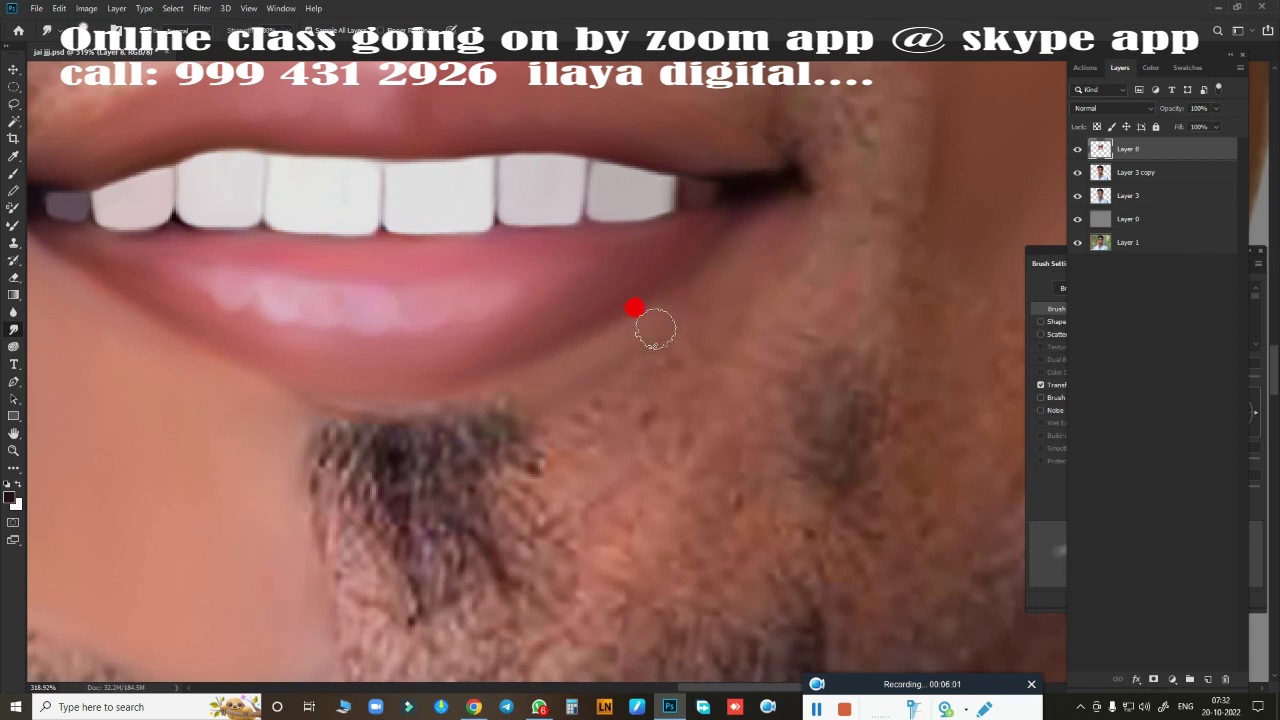
mouse_move(734, 209)
mouse_down()
mouse_move(514, 480)
mouse_move(500, 471)
mouse_move(769, 200)
mouse_move(700, 434)
mouse_move(509, 563)
mouse_move(523, 591)
mouse_move(614, 461)
mouse_move(603, 351)
mouse_move(766, 226)
mouse_move(523, 363)
mouse_move(619, 317)
mouse_move(634, 517)
mouse_up()
- Smooth across the chin, then erase the top layer over the beard and chin patch to restore the hair
scroll(708, 403, down, 3)
mouse_move(708, 403)
mouse_down()
mouse_move(783, 289)
mouse_move(757, 251)
mouse_move(615, 399)
mouse_up()
key(e)
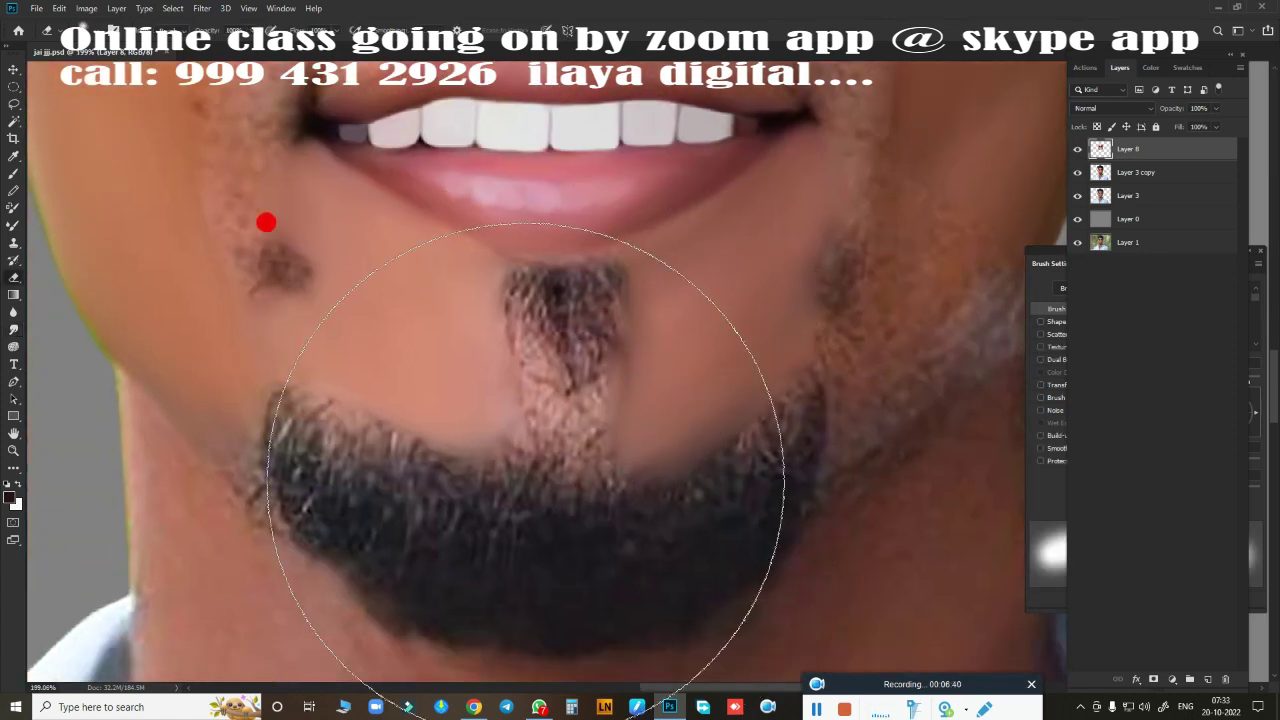
mouse_move(515, 508)
mouse_down()
mouse_move(339, 423)
mouse_move(313, 388)
mouse_move(510, 316)
mouse_up()
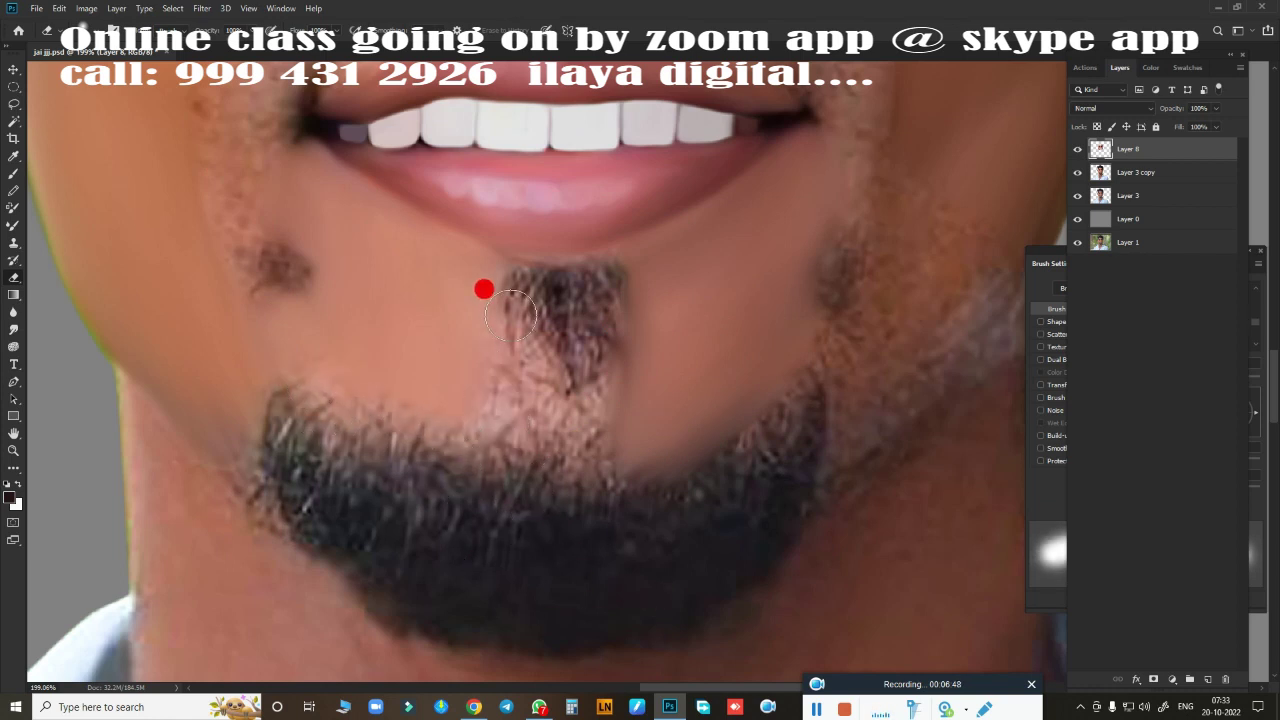
mouse_move(603, 291)
mouse_down()
mouse_move(604, 362)
mouse_move(771, 423)
mouse_move(786, 240)
mouse_move(305, 543)
mouse_move(730, 545)
mouse_up()
key(ctrl+0)
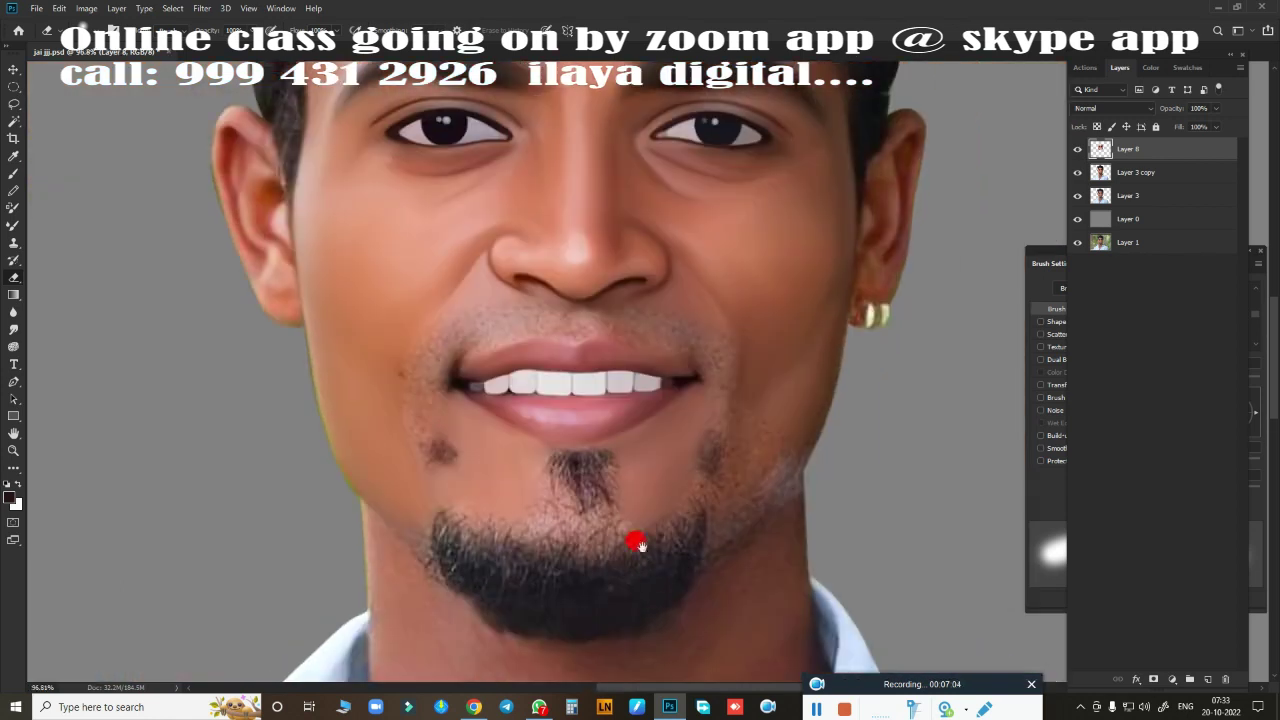
scroll(660, 580, up, 3)
scroll(689, 574, up, 2)
scroll(714, 500, up, 1)
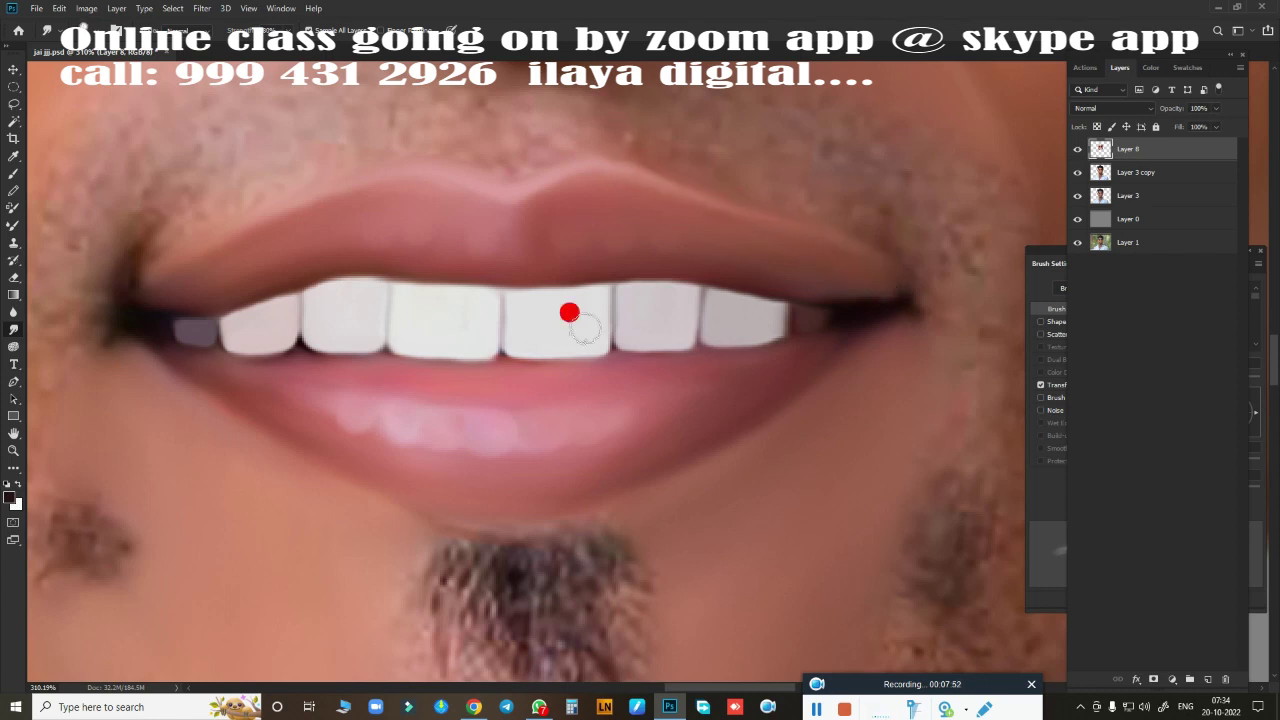
- Blend the stubble above the upper lip and near the left mouth corner smooth
scroll(569, 313, up, 3)
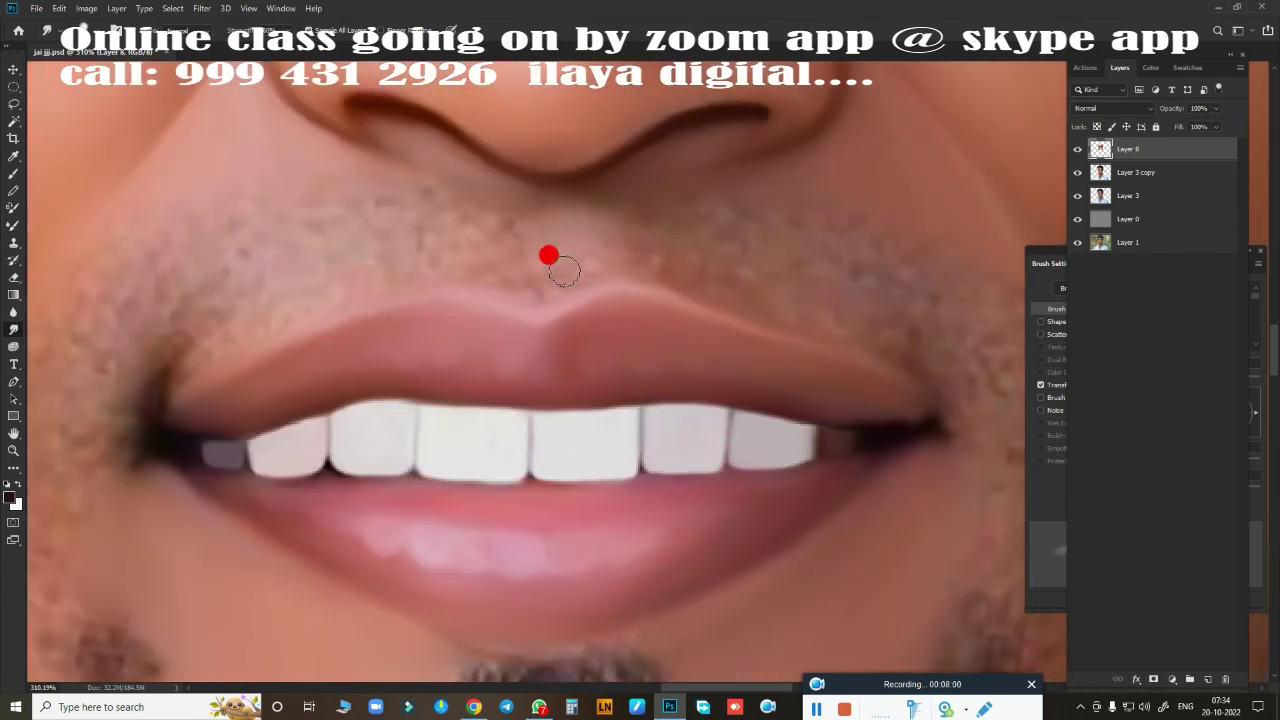
scroll(575, 255, right, 3)
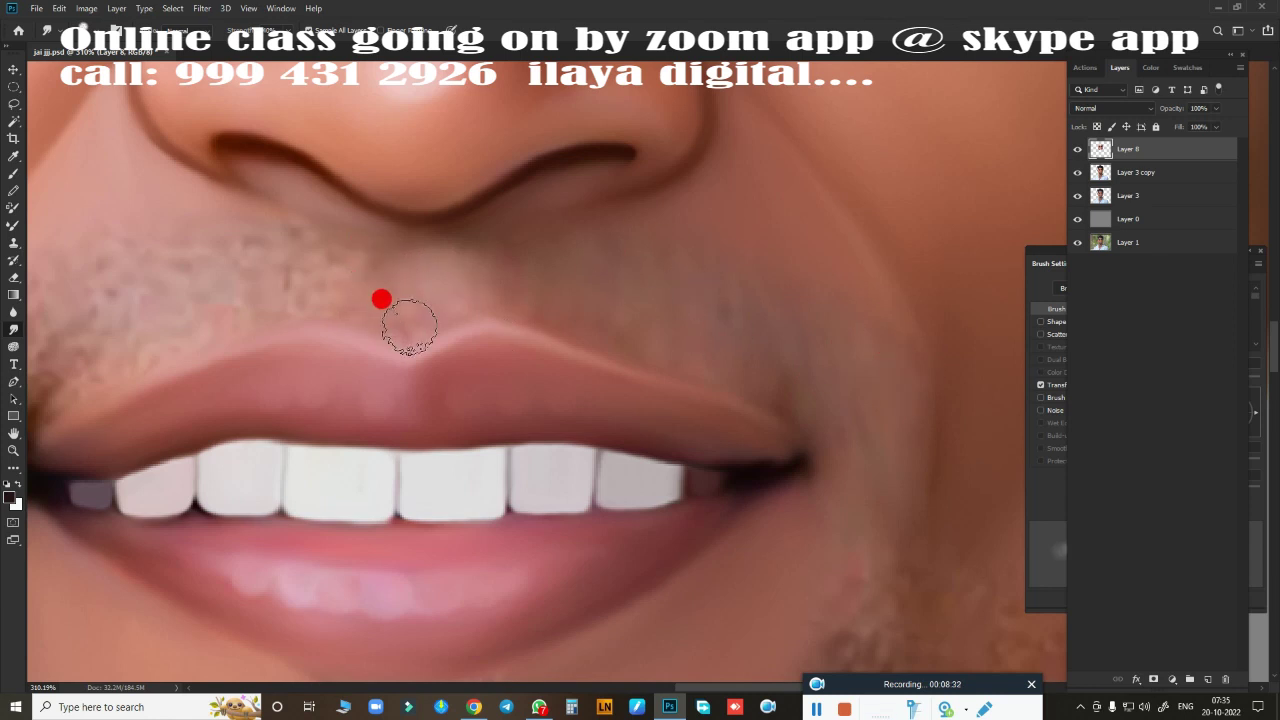
drag(325, 435, 635, 505)
drag(380, 346, 590, 290)
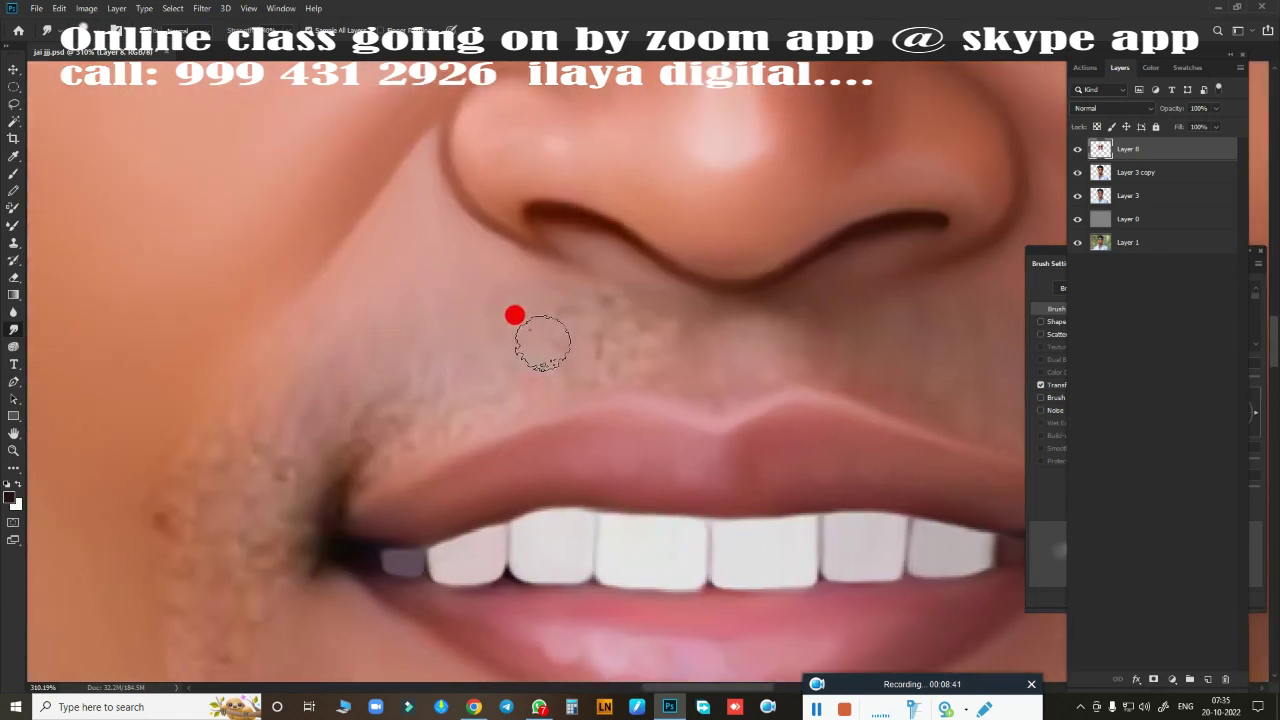
mouse_move(419, 453)
mouse_down()
mouse_move(394, 400)
mouse_move(368, 460)
mouse_up()
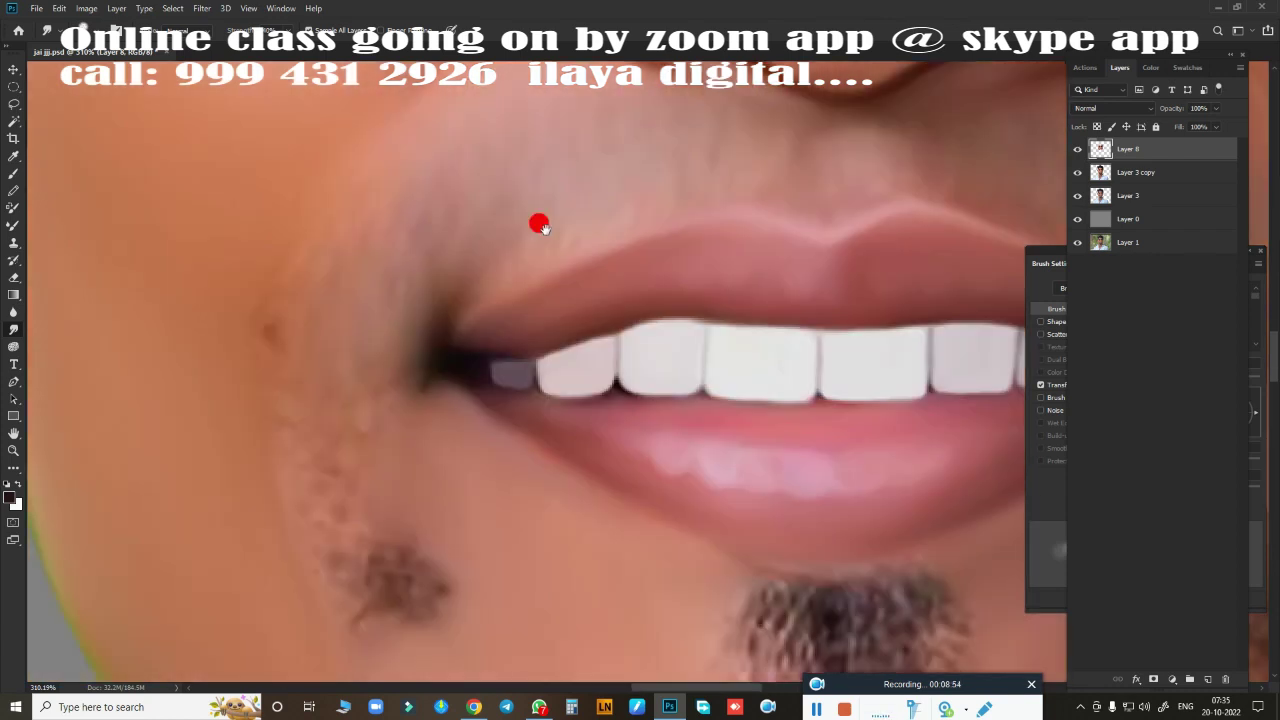
- Remove the small dark blemish near the mouth corner and chin mole
drag(430, 405, 620, 145)
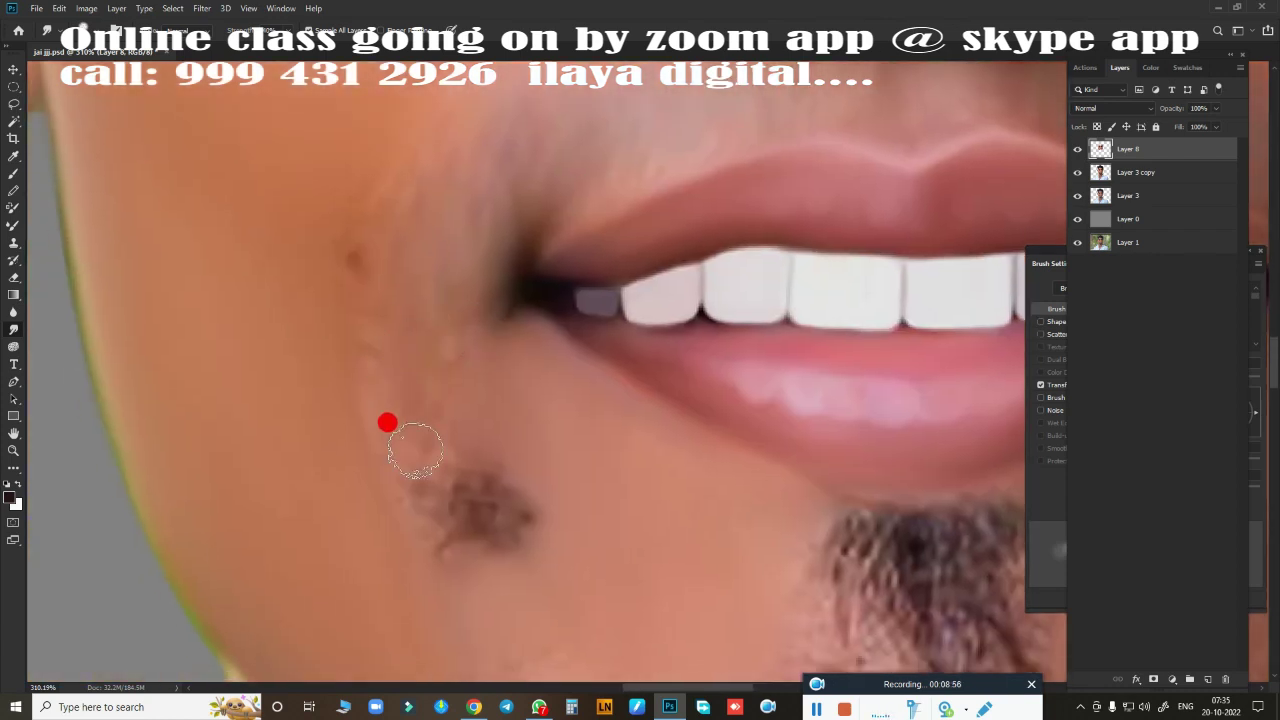
scroll(734, 466, down, 5)
scroll(586, 451, up, 3)
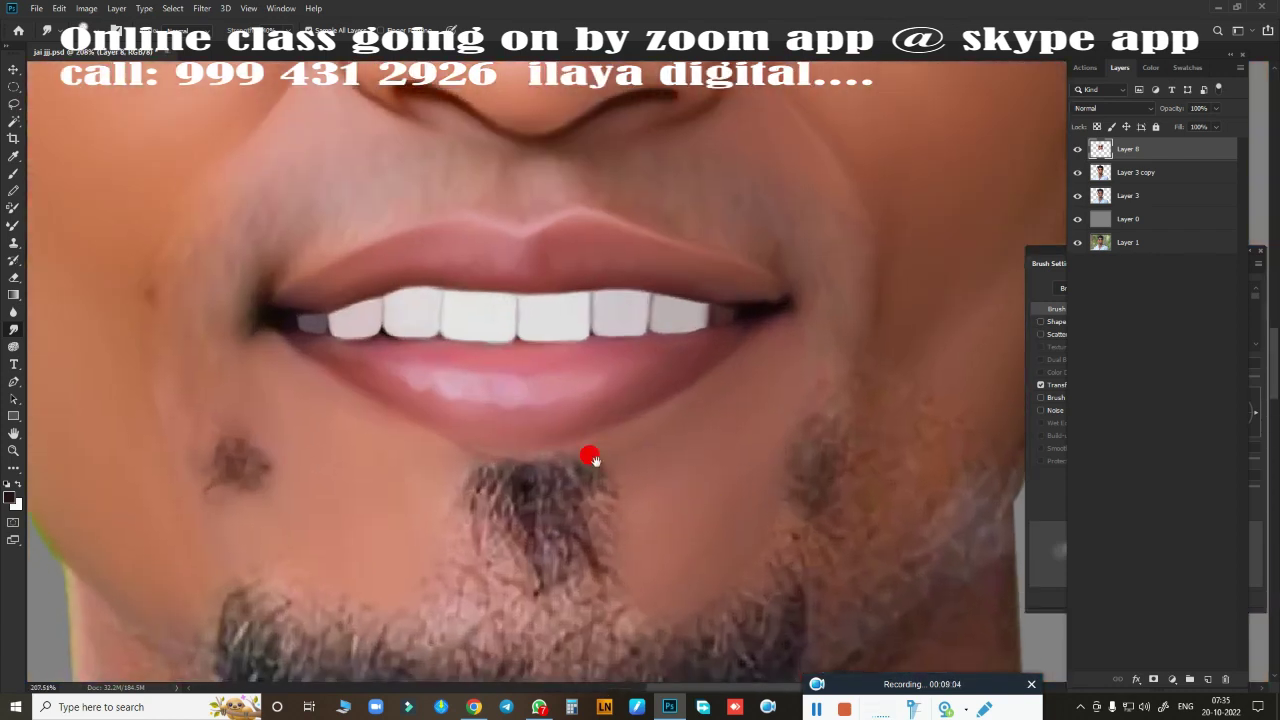
scroll(500, 380, up, 2)
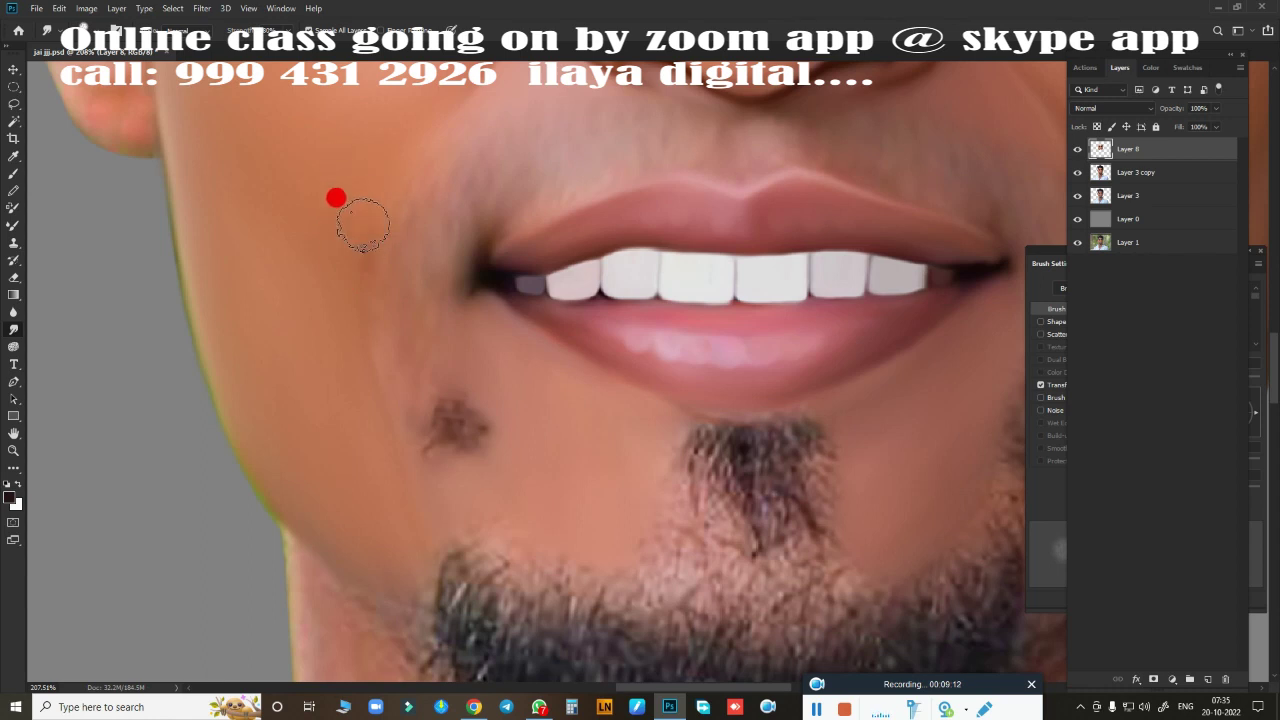
click(366, 256)
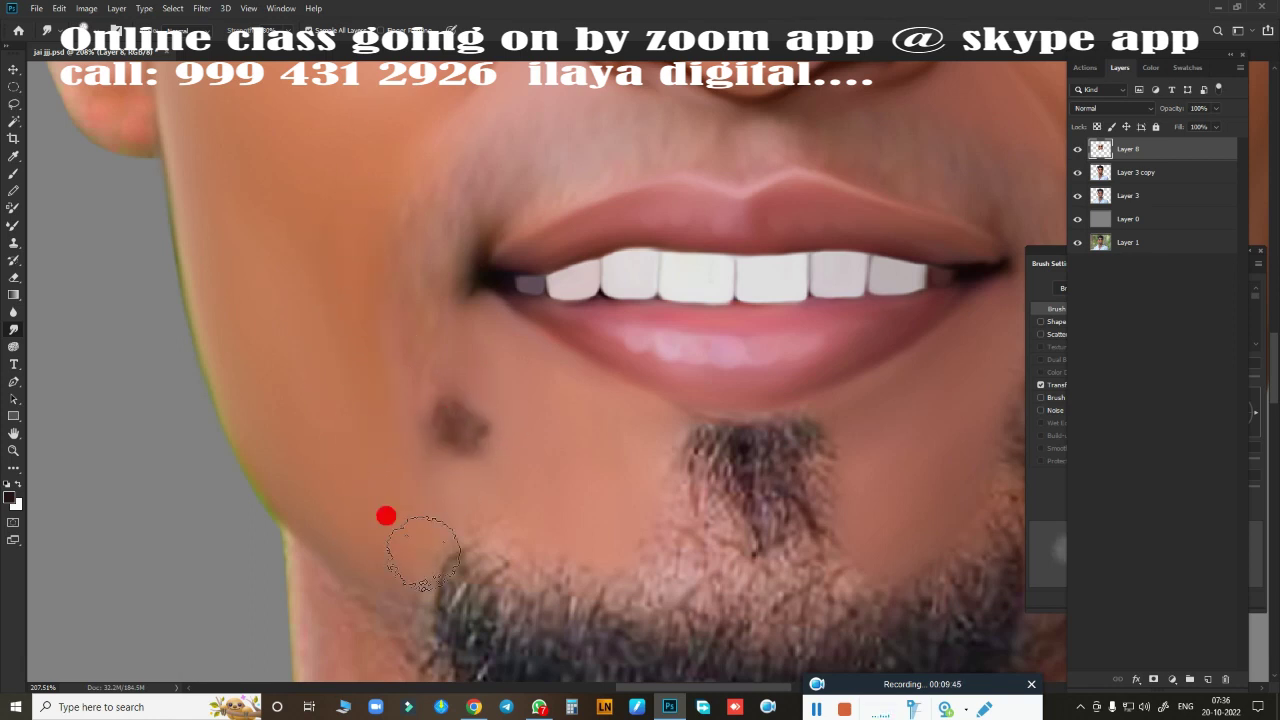
scroll(711, 508, right, 5)
scroll(711, 508, up, 2)
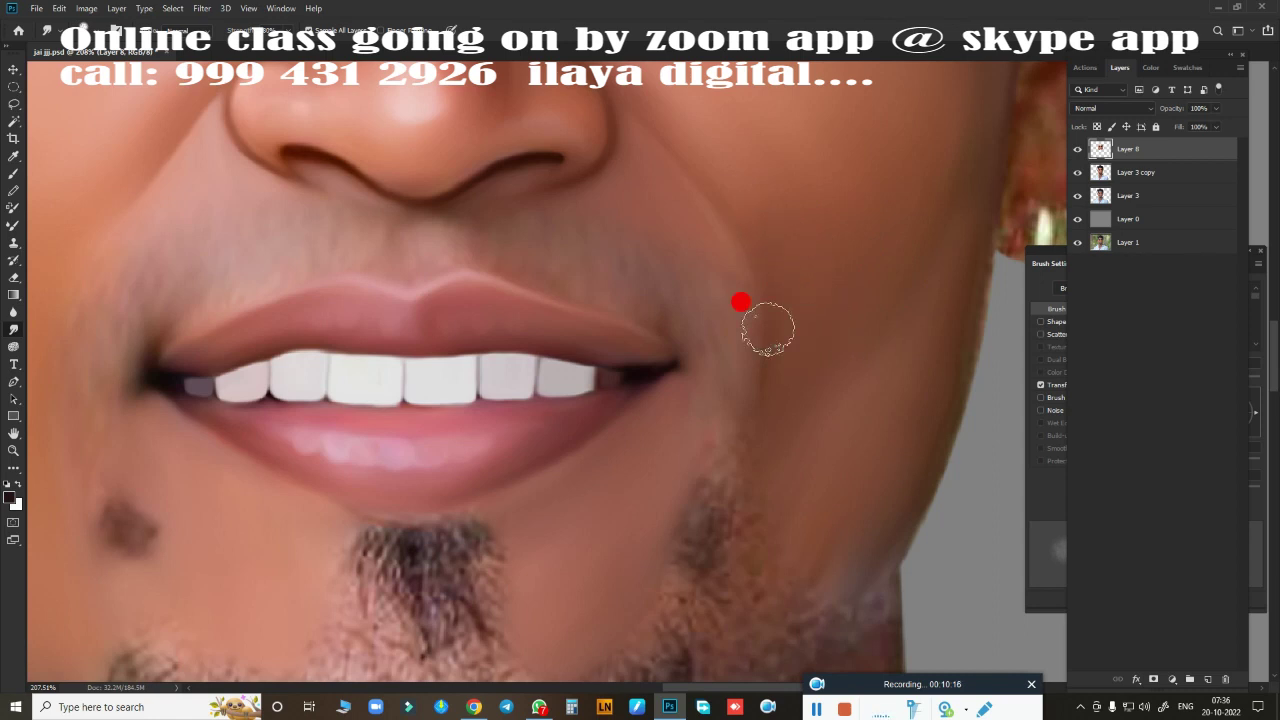
scroll(639, 517, down, 5)
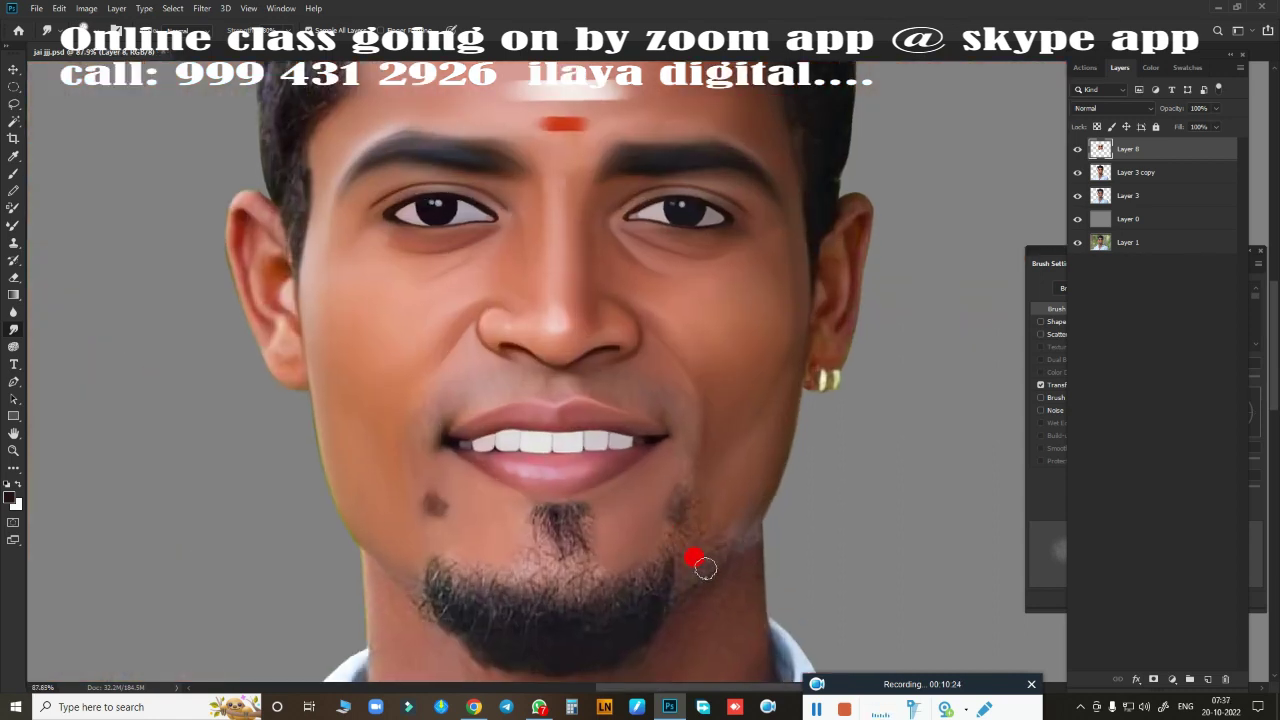
- Smooth the right ear's edge and rim up to its top with the Mixer Brush
scroll(857, 266, up, 5)
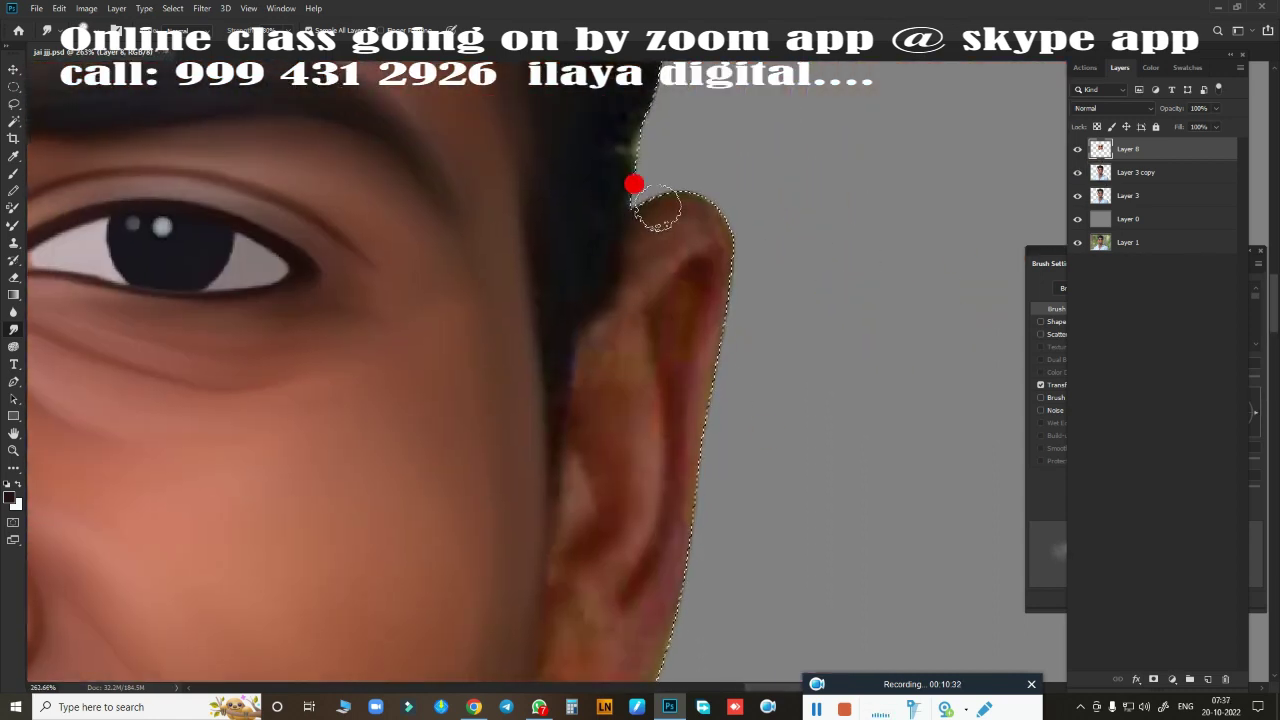
mouse_move(676, 216)
mouse_down()
mouse_move(623, 277)
mouse_move(617, 260)
mouse_move(591, 406)
mouse_move(623, 414)
mouse_move(640, 334)
mouse_move(703, 266)
mouse_move(705, 440)
mouse_move(654, 589)
mouse_move(723, 371)
mouse_move(689, 283)
mouse_move(676, 388)
mouse_move(716, 236)
mouse_move(675, 312)
mouse_up()
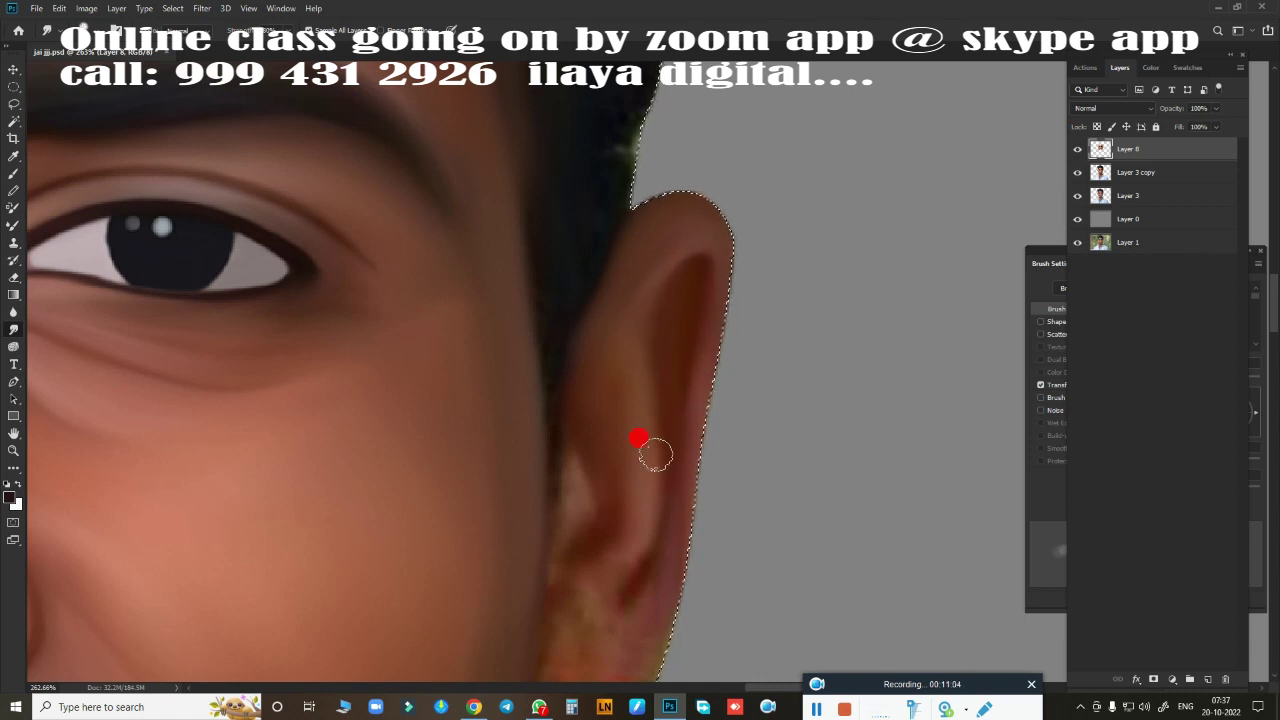
drag(655, 455, 710, 212)
drag(716, 316, 718, 230)
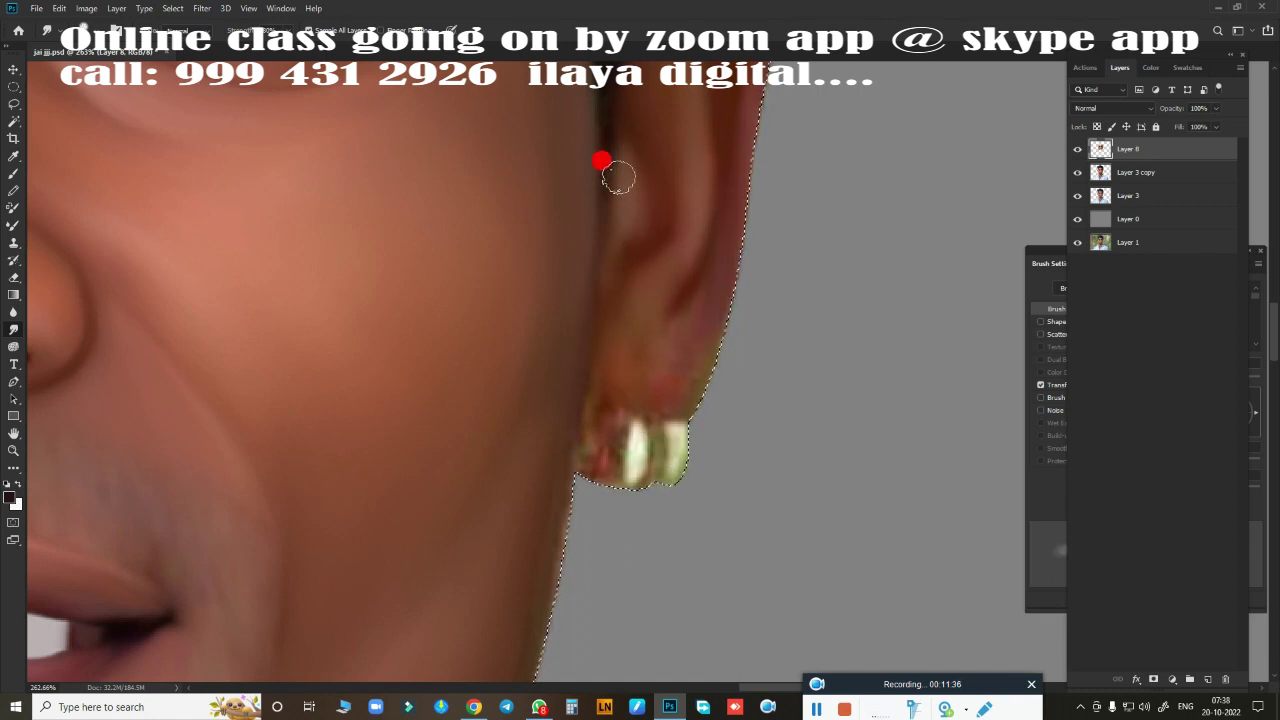
- Paint skin tone over the earring, then add new Layer 9 and hide Layer 8
drag(615, 465, 597, 385)
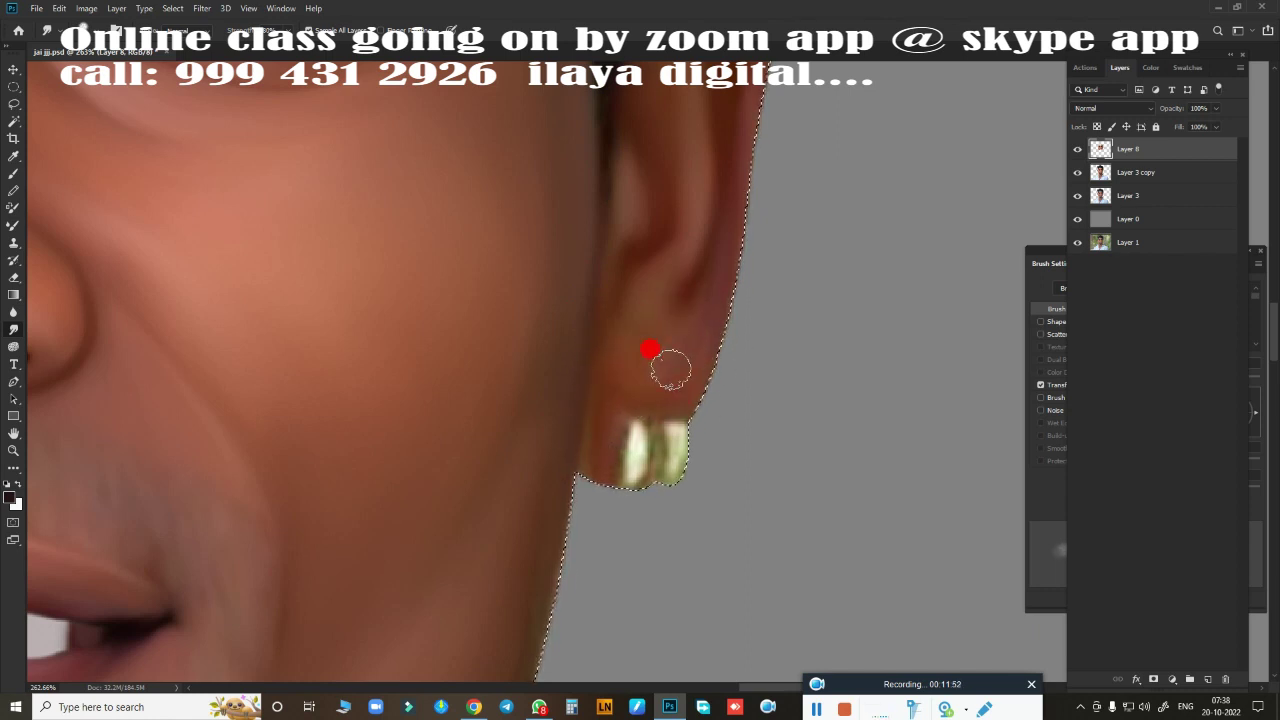
mouse_move(606, 446)
mouse_down()
mouse_move(680, 469)
mouse_move(607, 447)
mouse_up()
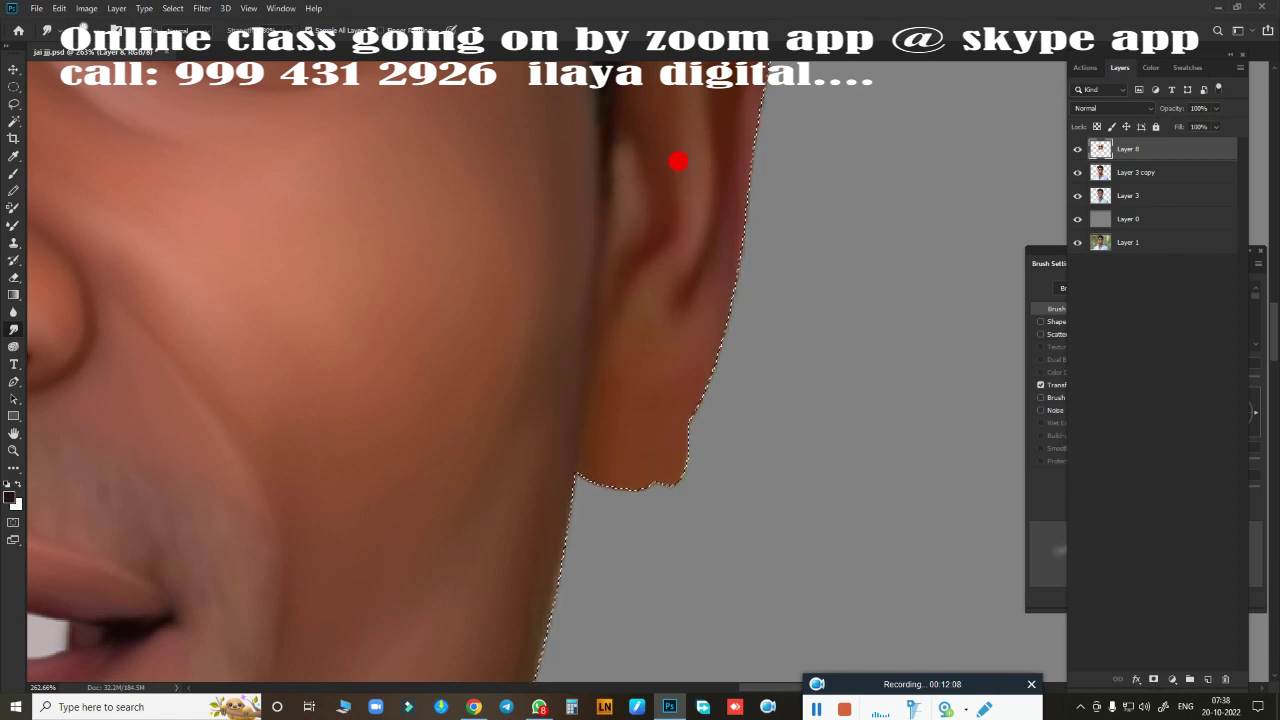
key(ctrl+shift+alt+n)
click(1077, 172)
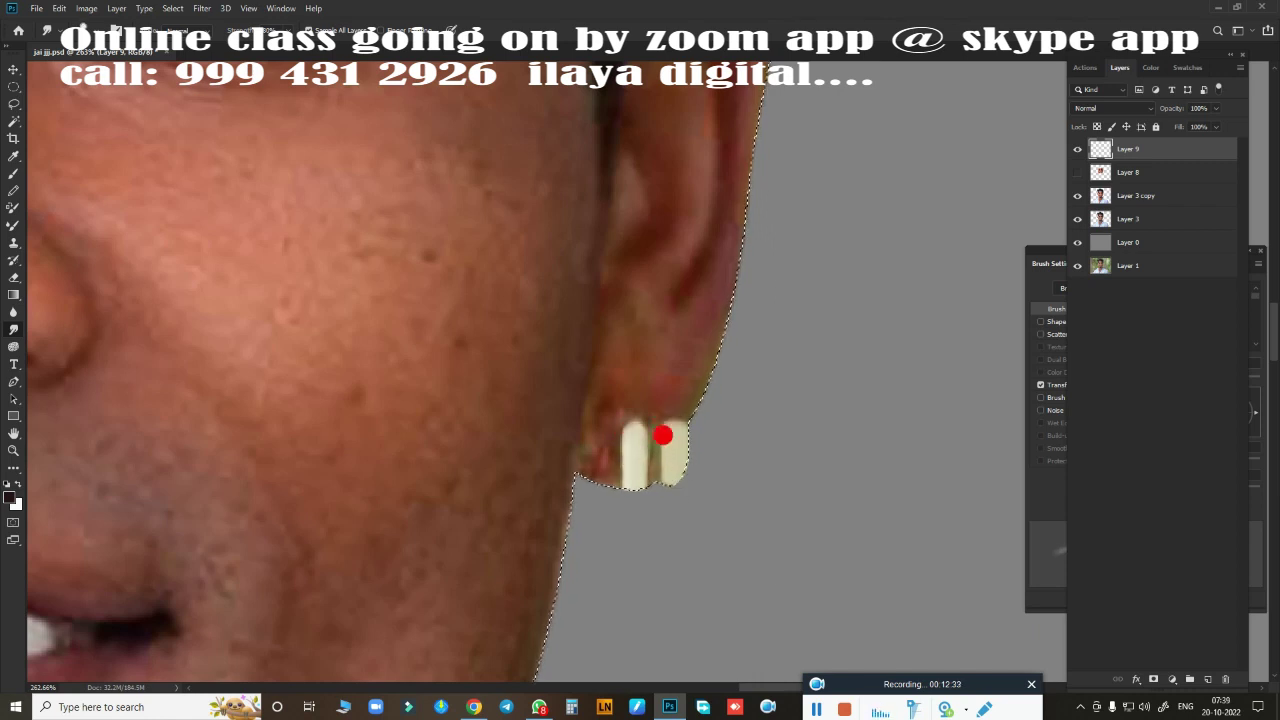
- Enlarge the brush and blend the skin across the upper and outer left ear
scroll(740, 400, down, 3)
scroll(657, 471, down, 3)
scroll(651, 506, up, 3)
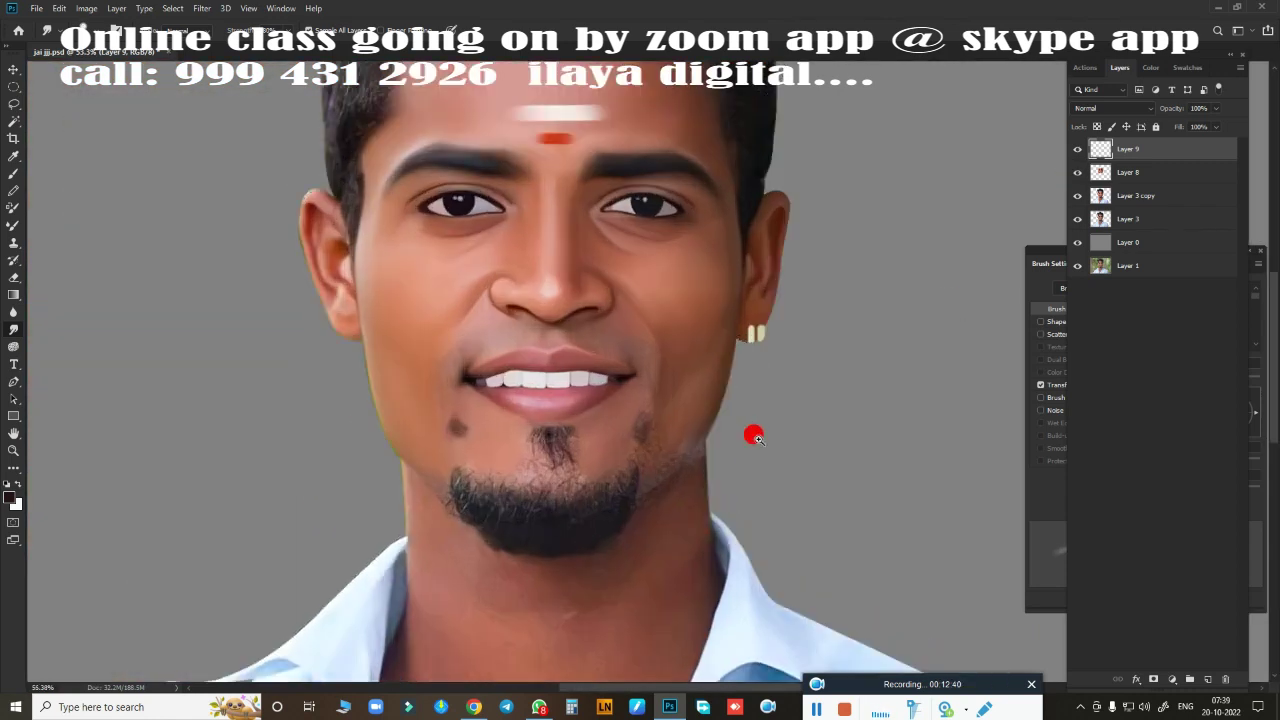
scroll(751, 434, up, 2)
key(bracketright)
key(bracketright)
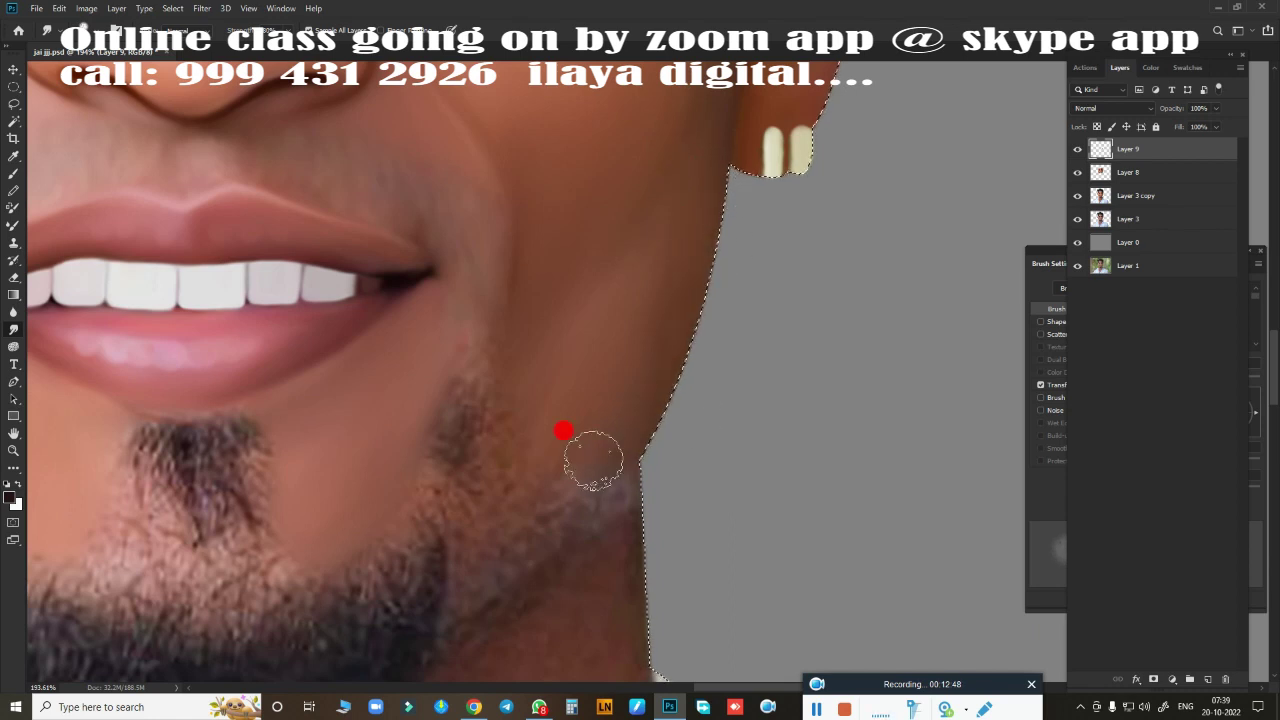
scroll(396, 379, down, 5)
scroll(496, 336, up, 5)
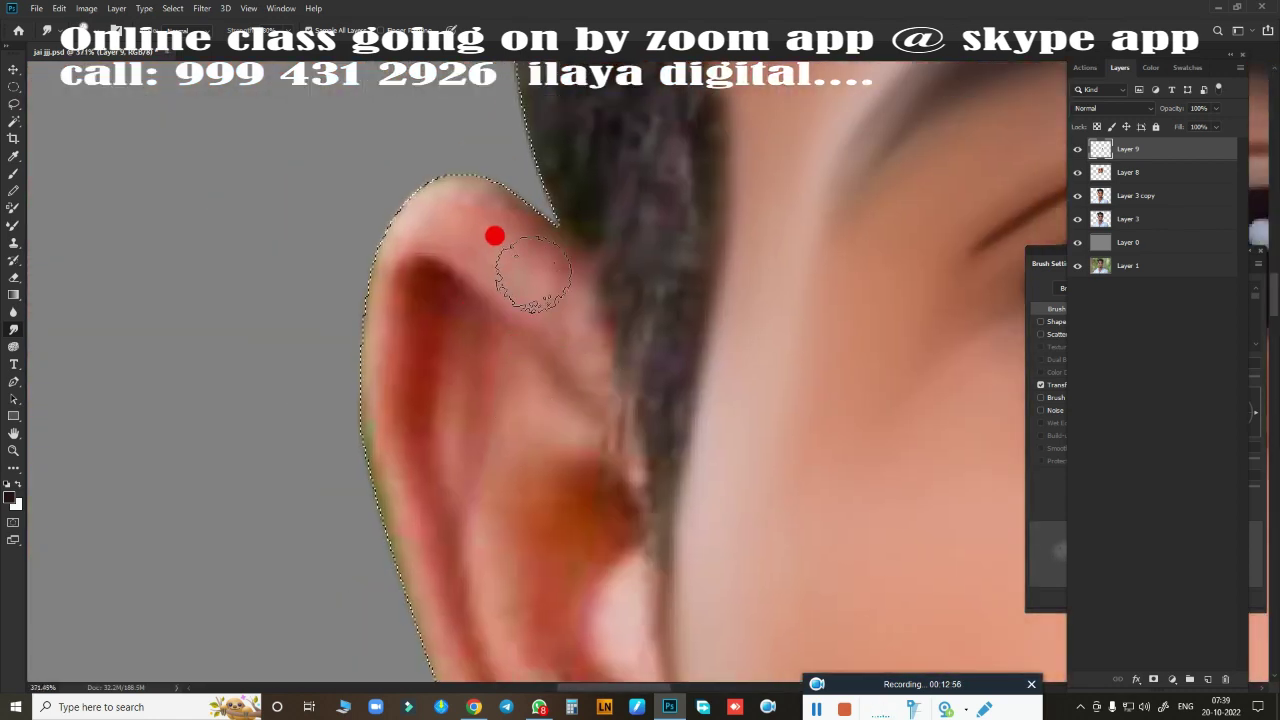
mouse_move(532, 240)
mouse_down()
mouse_move(434, 214)
mouse_move(366, 554)
mouse_move(429, 223)
mouse_move(414, 323)
mouse_move(384, 276)
mouse_move(387, 416)
mouse_move(563, 274)
mouse_move(586, 410)
mouse_move(431, 334)
mouse_move(444, 447)
mouse_move(609, 480)
mouse_move(638, 520)
mouse_up()
scroll(609, 493, down, 5)
mouse_move(487, 160)
mouse_down()
mouse_move(434, 226)
mouse_move(469, 446)
mouse_move(369, 357)
mouse_move(456, 505)
mouse_up()
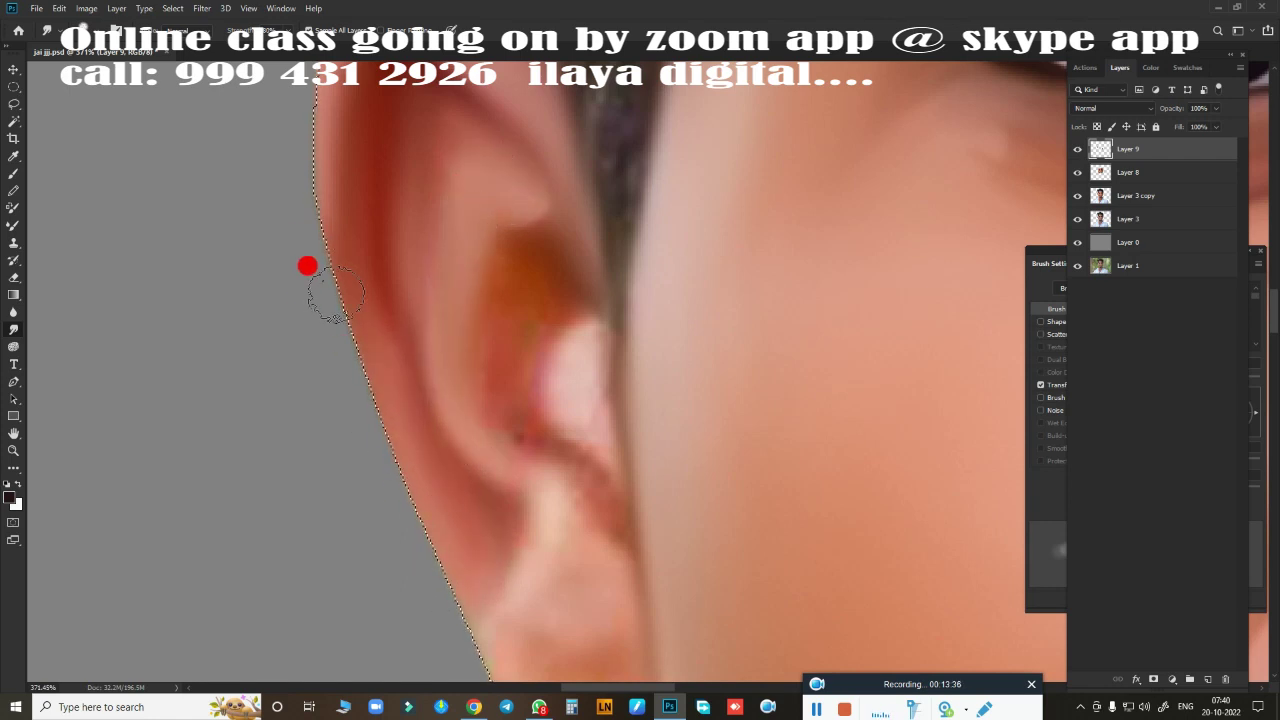
- Smooth and lighten the blotchy earlobe and the skin along the jaw edge
drag(500, 566, 405, 406)
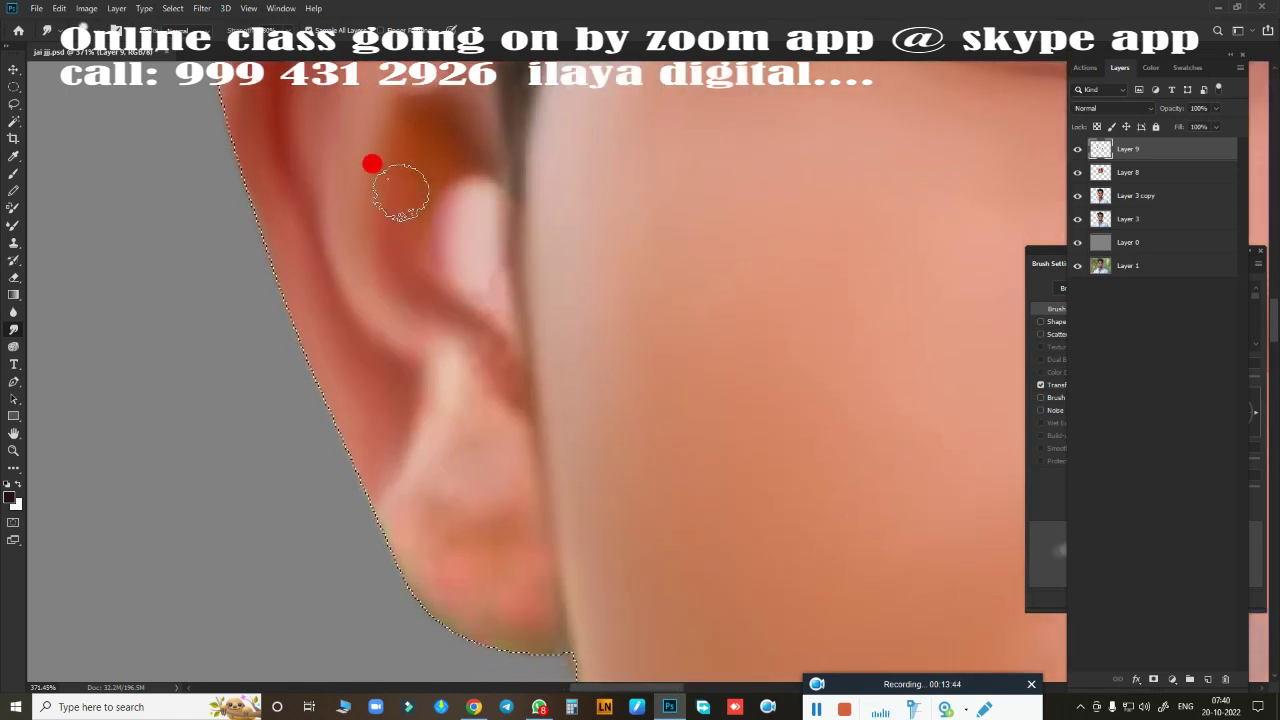
scroll(450, 308, down, 3)
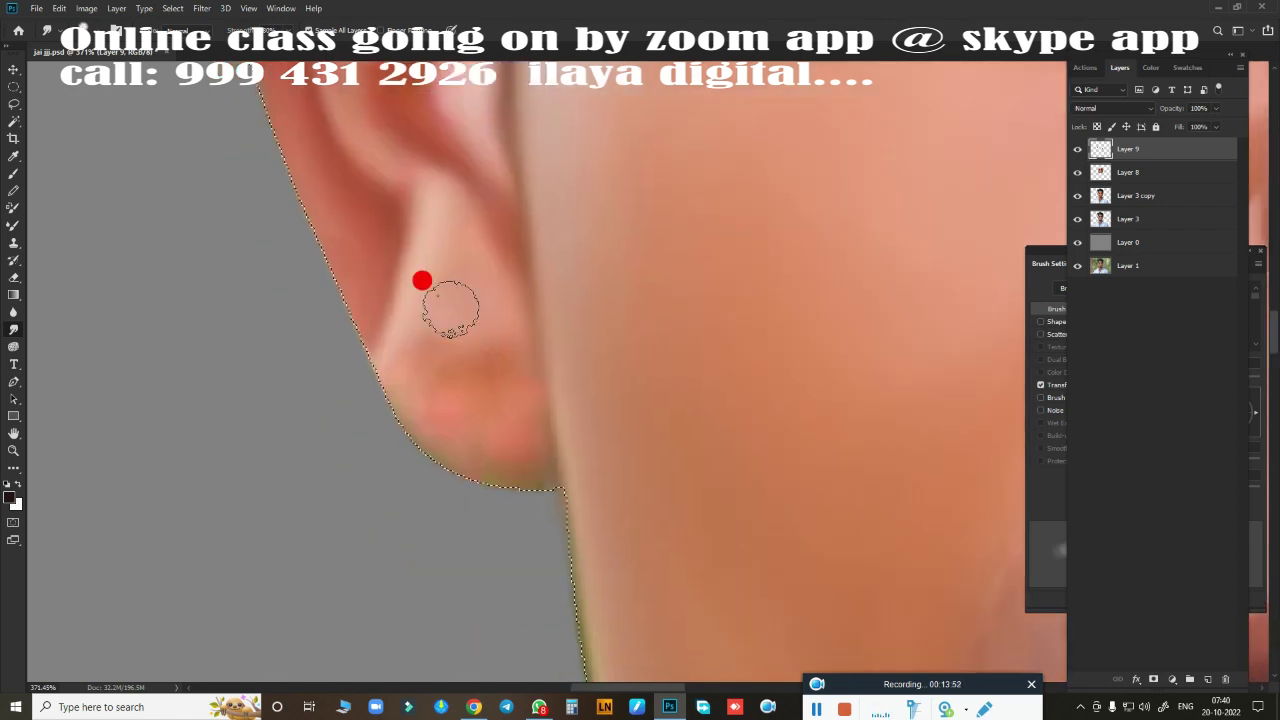
mouse_move(450, 308)
mouse_down()
mouse_move(466, 366)
mouse_move(417, 437)
mouse_move(514, 423)
mouse_move(486, 483)
mouse_up()
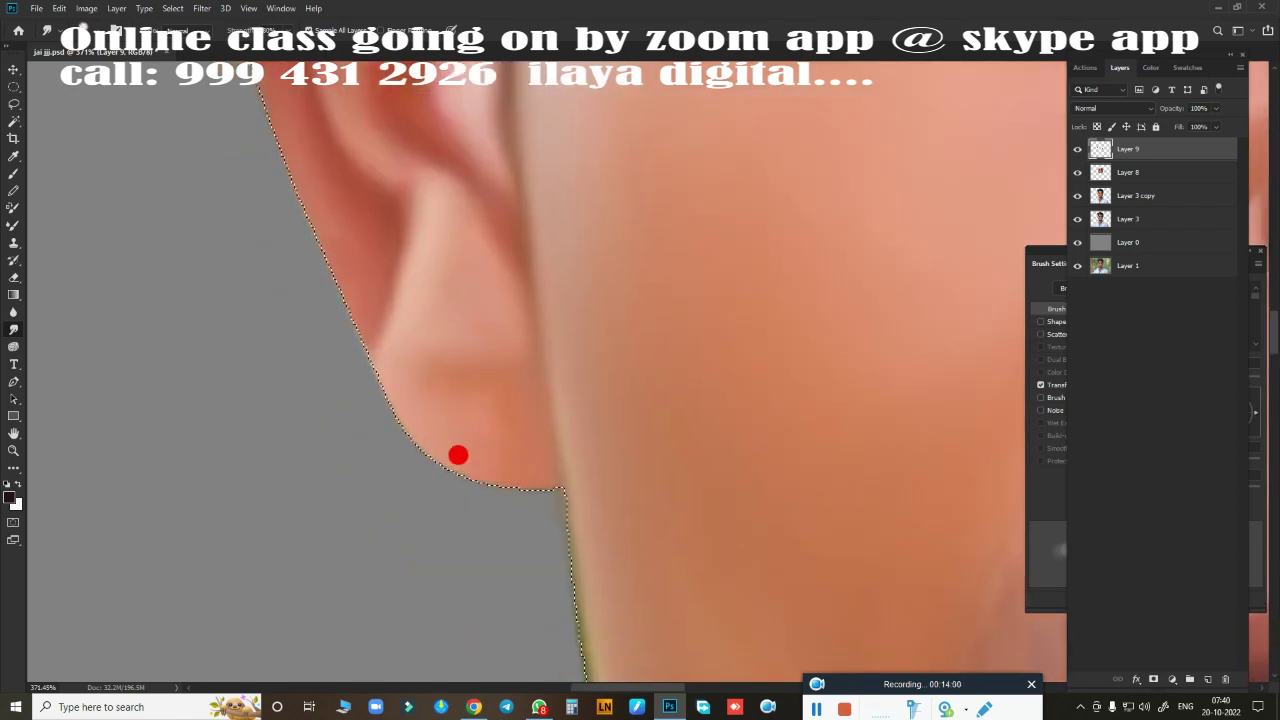
scroll(417, 499, down, 3)
scroll(463, 286, down, 3)
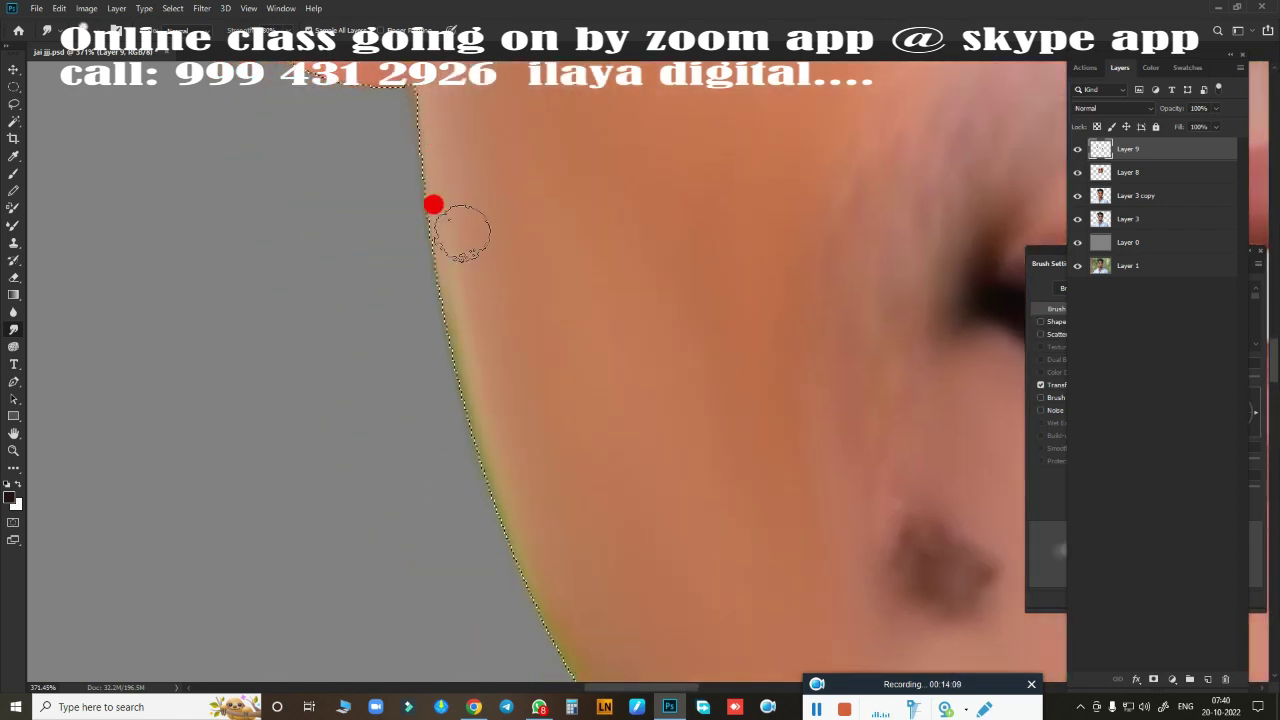
scroll(510, 500, down, 3)
scroll(495, 375, down, 3)
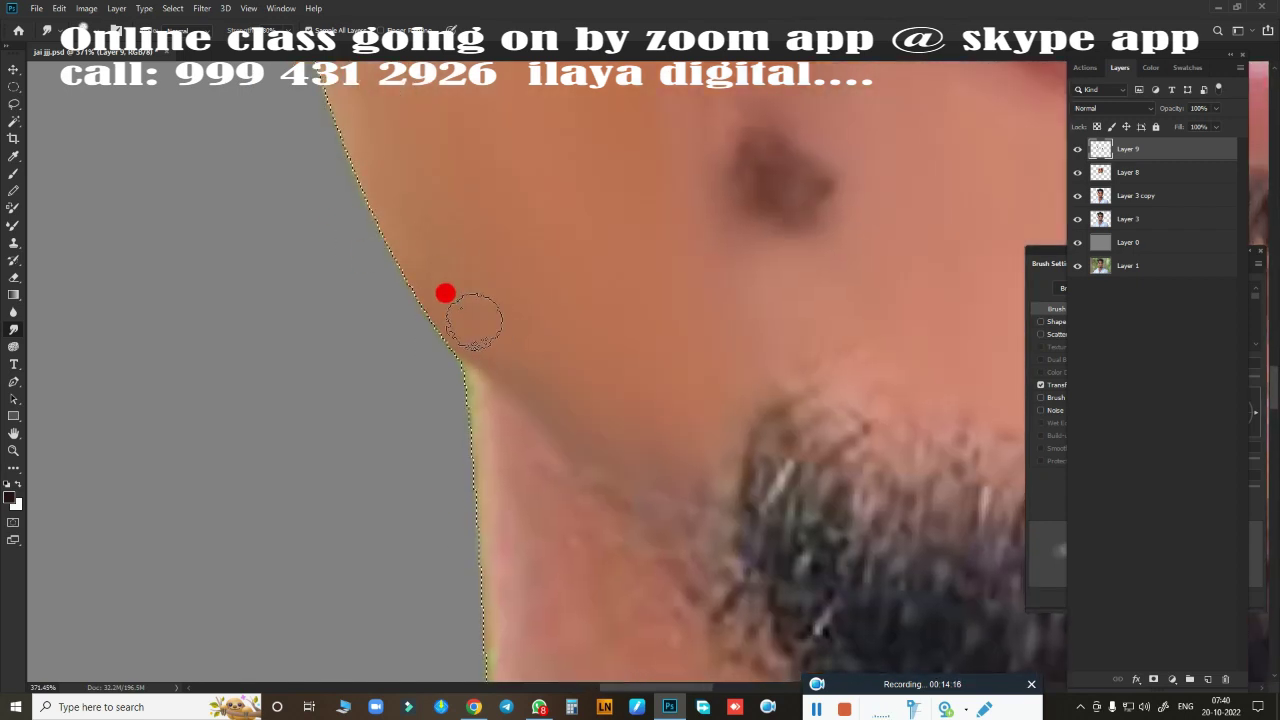
mouse_move(705, 468)
mouse_down()
mouse_move(682, 548)
mouse_move(725, 416)
mouse_up()
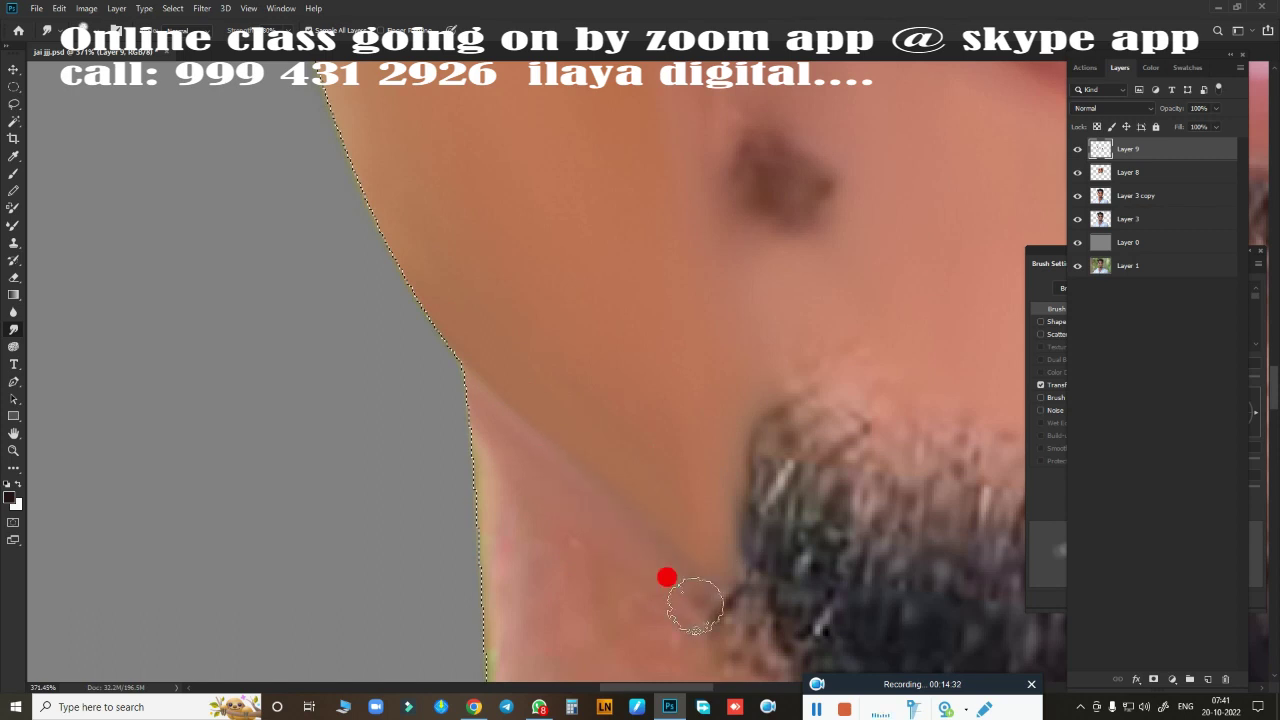
scroll(654, 516, down, 3)
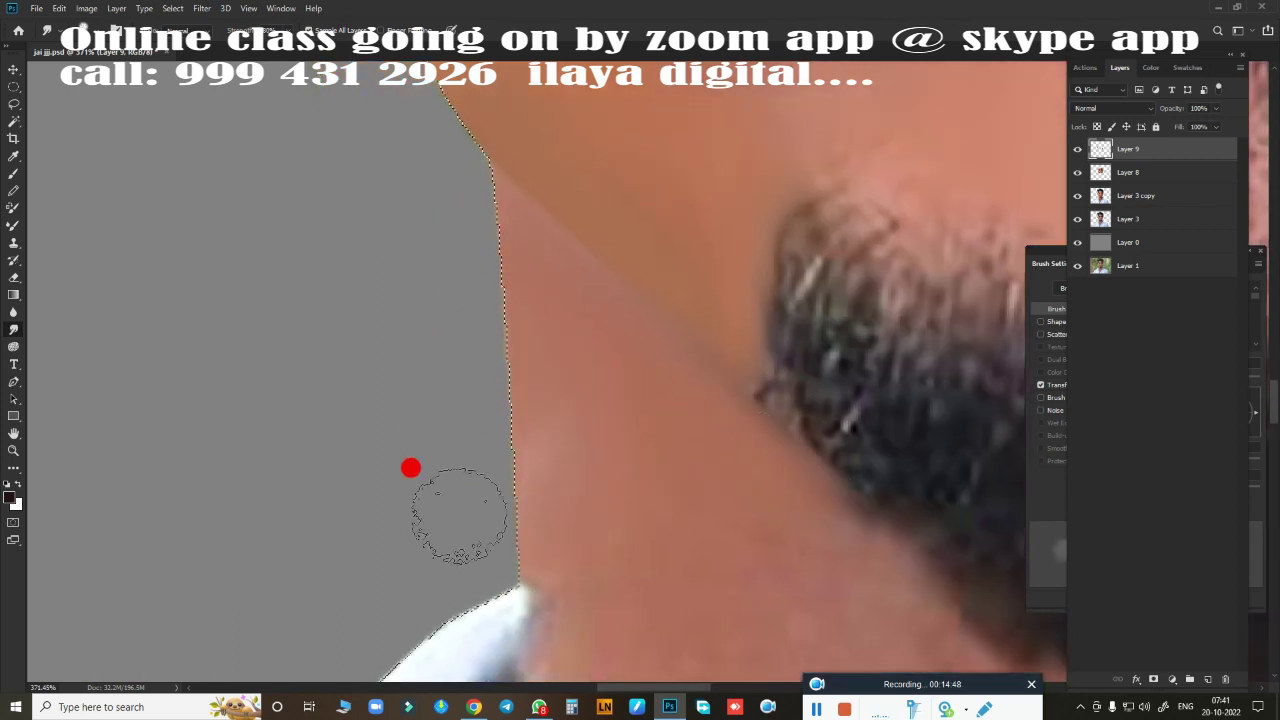
- Feather the selection by 1.8 px and merge Layer 8 into Layer 9
key(shift+F6)
key(Return)
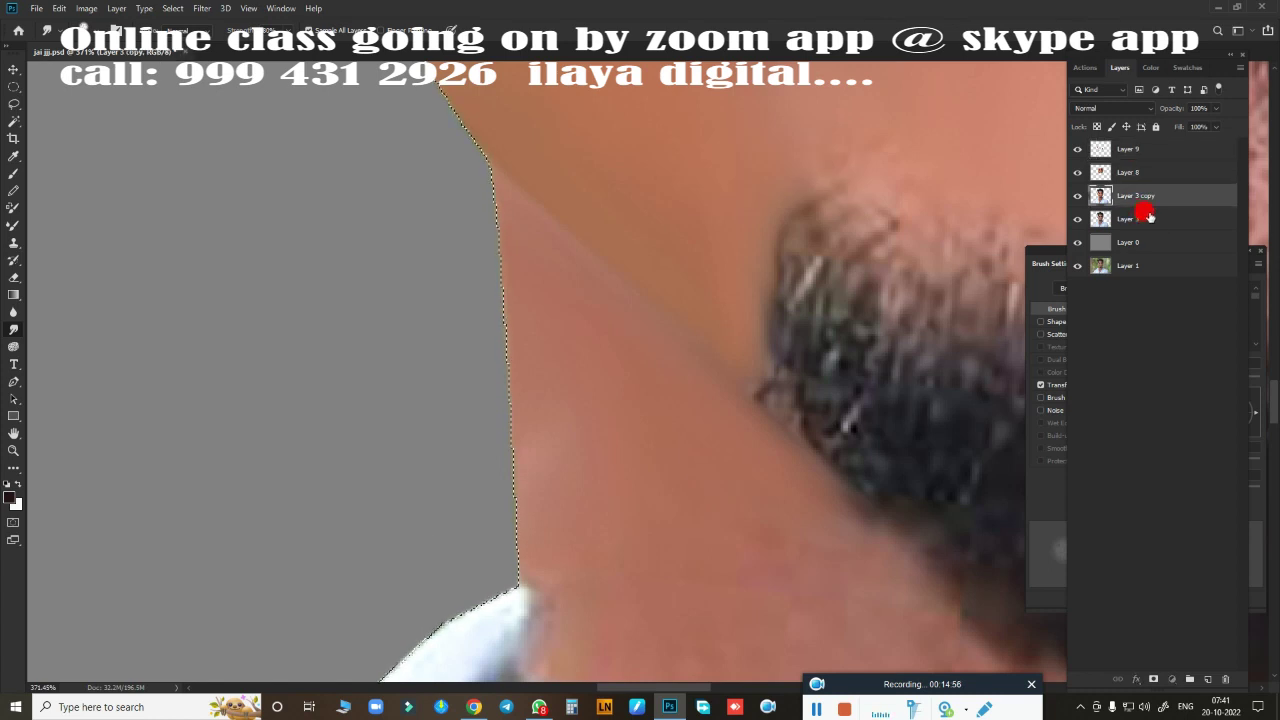
click(1140, 218)
click(1169, 146)
key(ctrl+e)
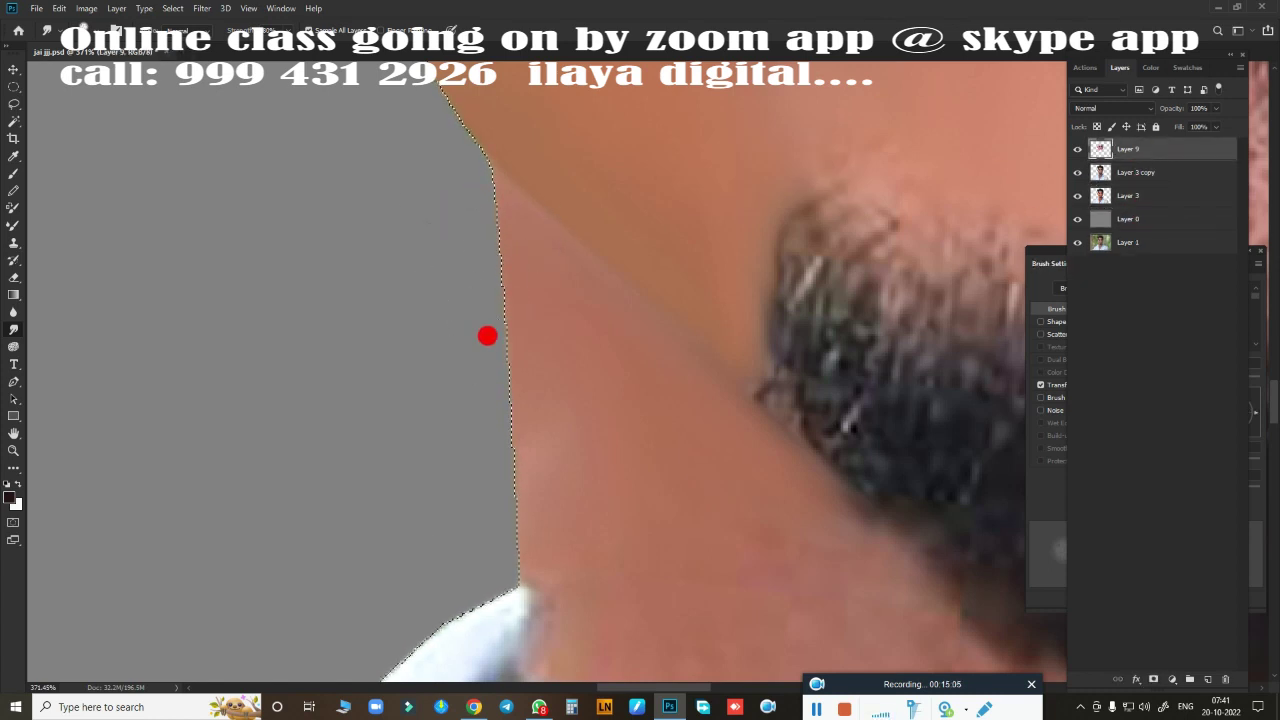
scroll(428, 351, up, 4)
scroll(471, 106, up, 3)
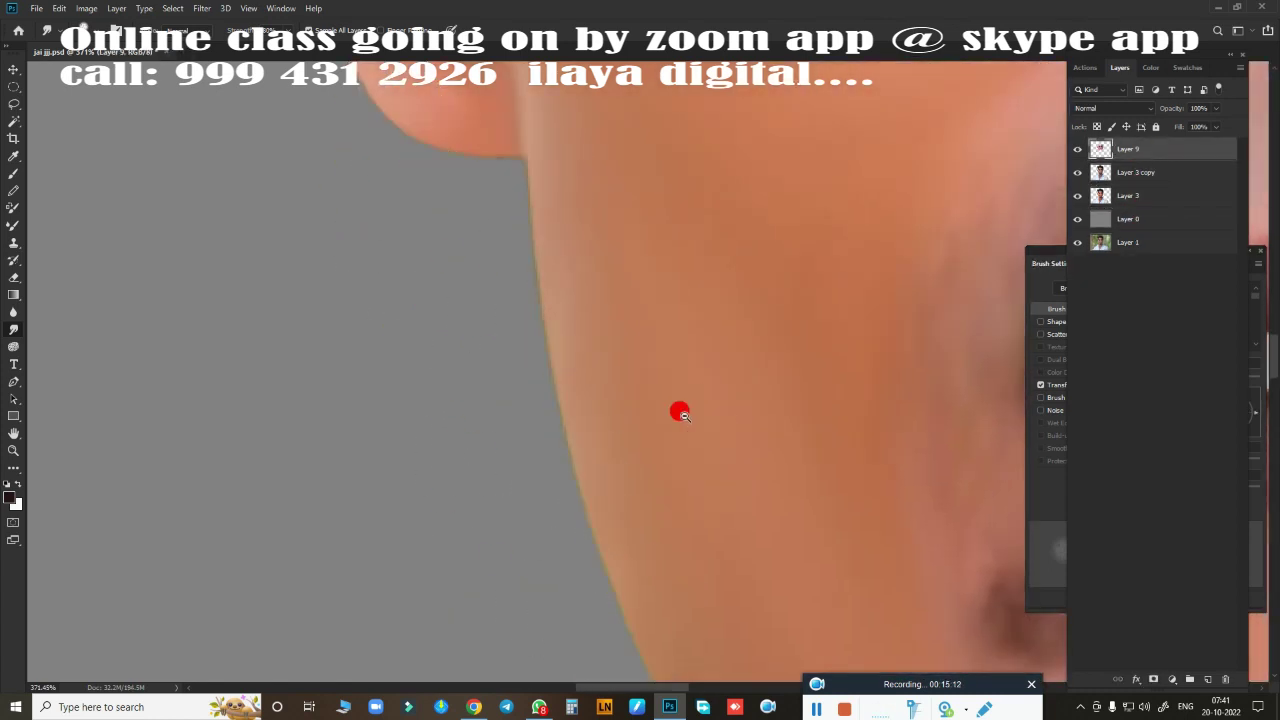
scroll(677, 408, down, 5)
scroll(520, 395, up, 2)
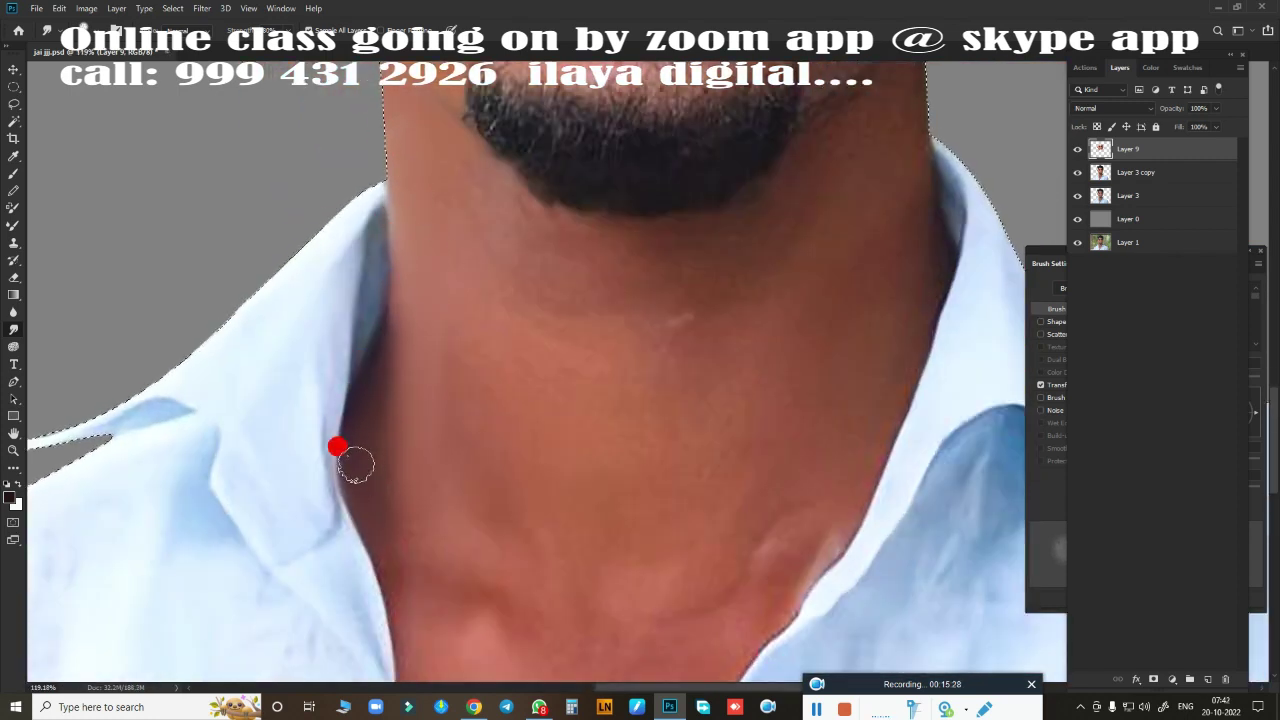
- Smudge the neck skin along the collar edge and the lighter neck patch smooth
drag(340, 450, 378, 610)
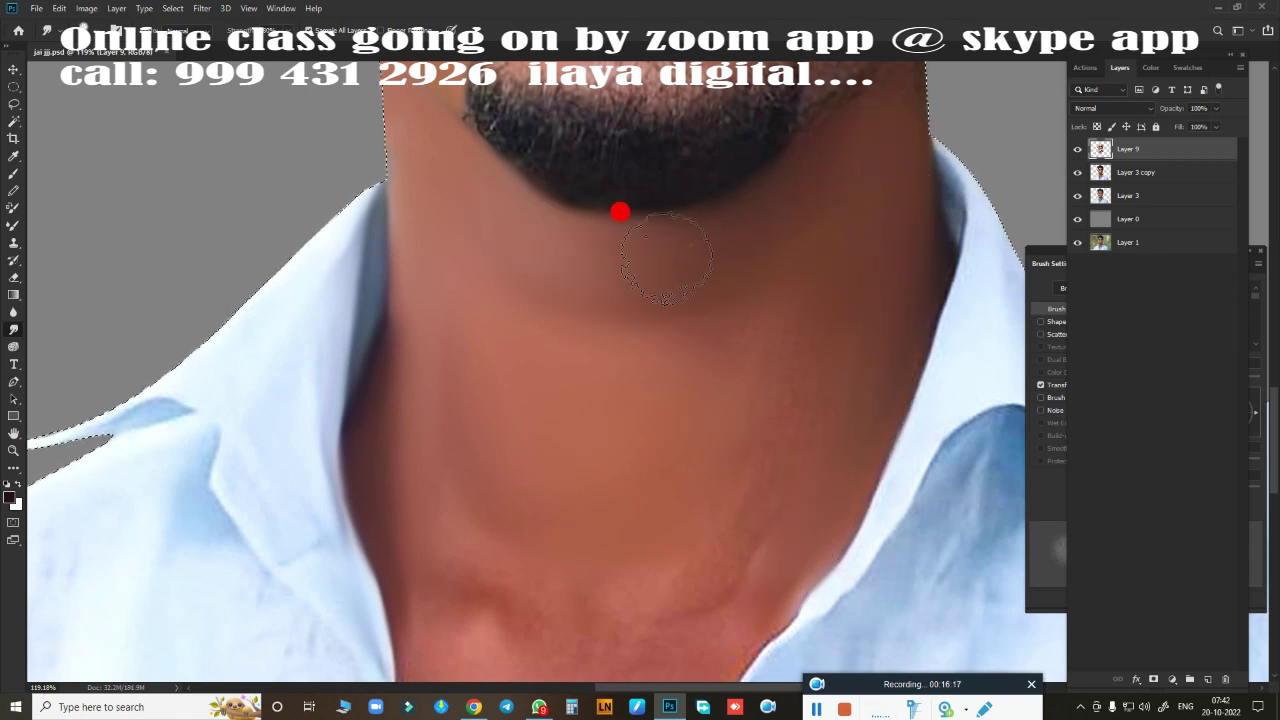
drag(714, 333, 580, 440)
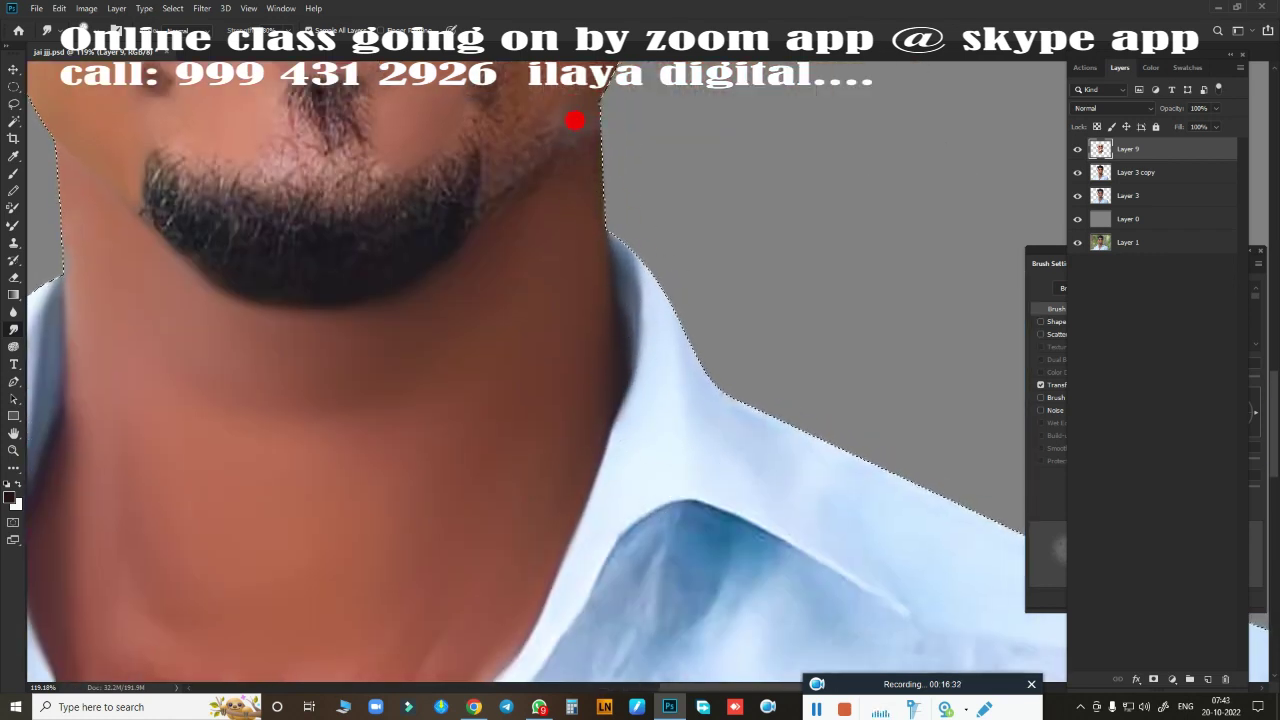
scroll(522, 182, down, 5)
scroll(689, 231, down, 3)
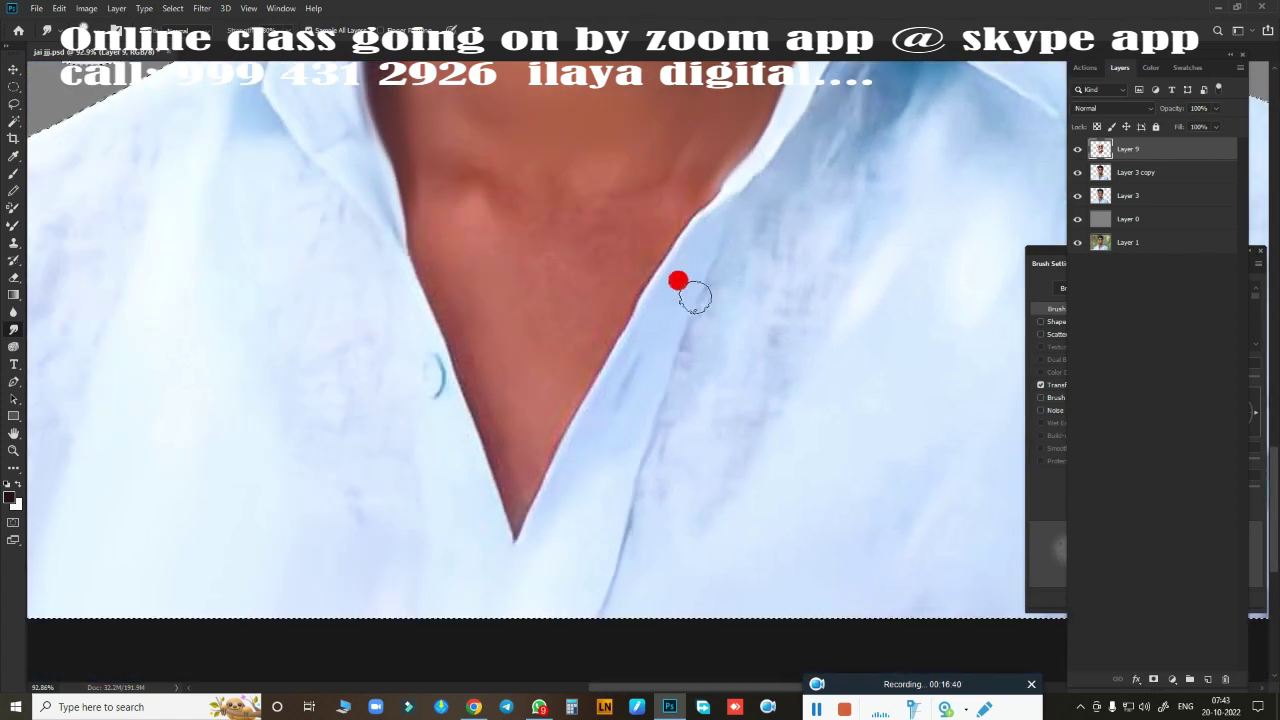
click(409, 155)
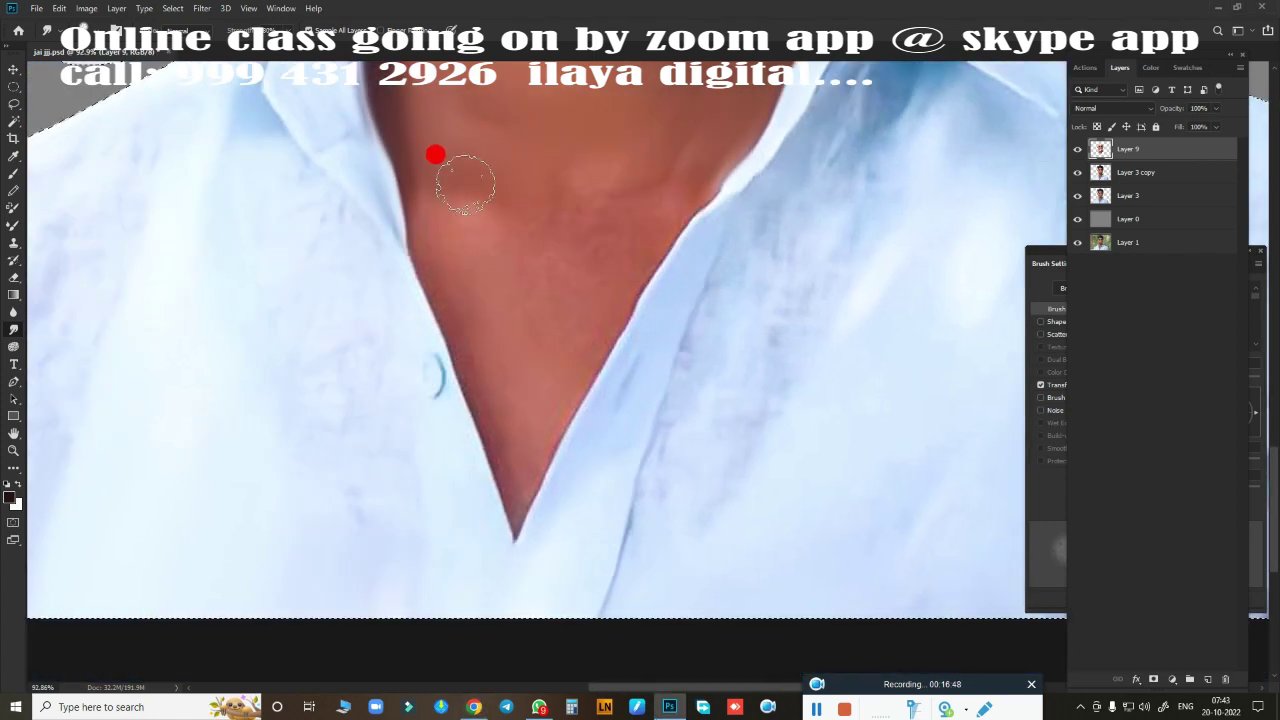
mouse_move(604, 217)
mouse_down()
mouse_move(473, 256)
mouse_move(480, 409)
mouse_move(543, 471)
mouse_move(646, 254)
mouse_up()
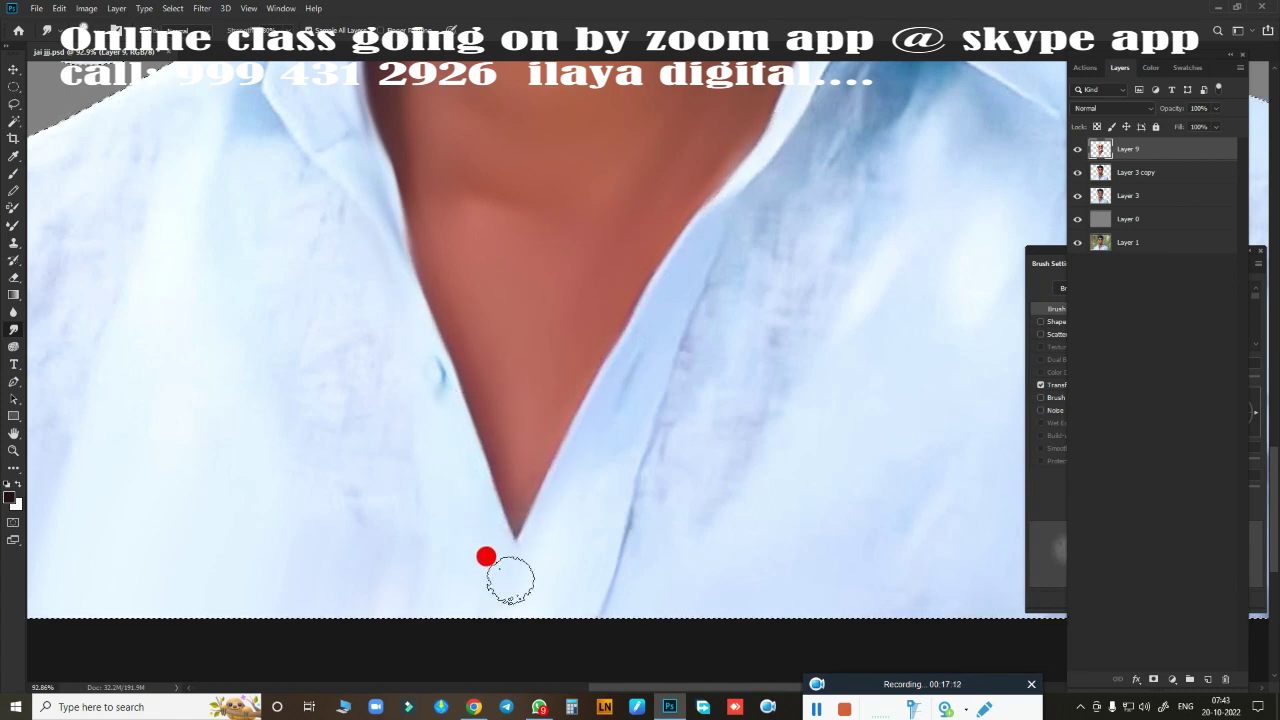
scroll(593, 450, down, 2)
scroll(354, 357, up, 2)
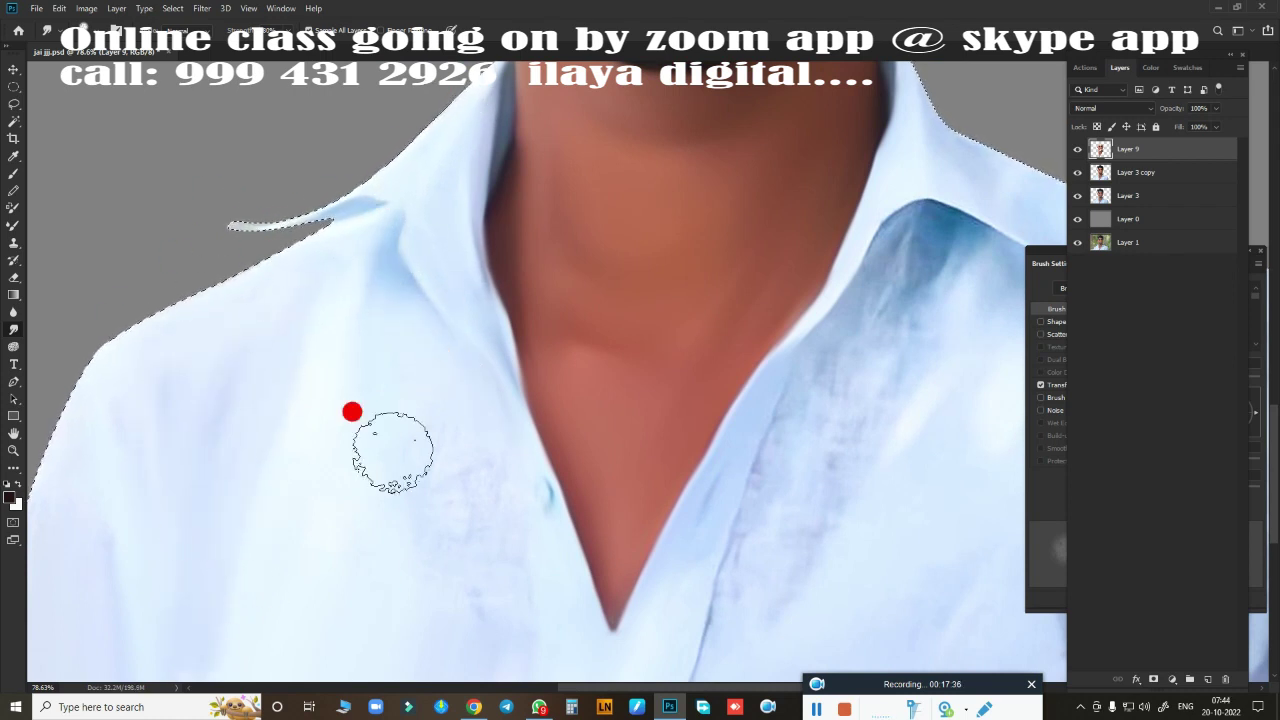
- Smudge away the right shoulder wrinkles and smooth the collar edge
mouse_move(475, 540)
mouse_down()
mouse_move(597, 348)
mouse_move(456, 390)
mouse_up()
scroll(517, 426, right, 2)
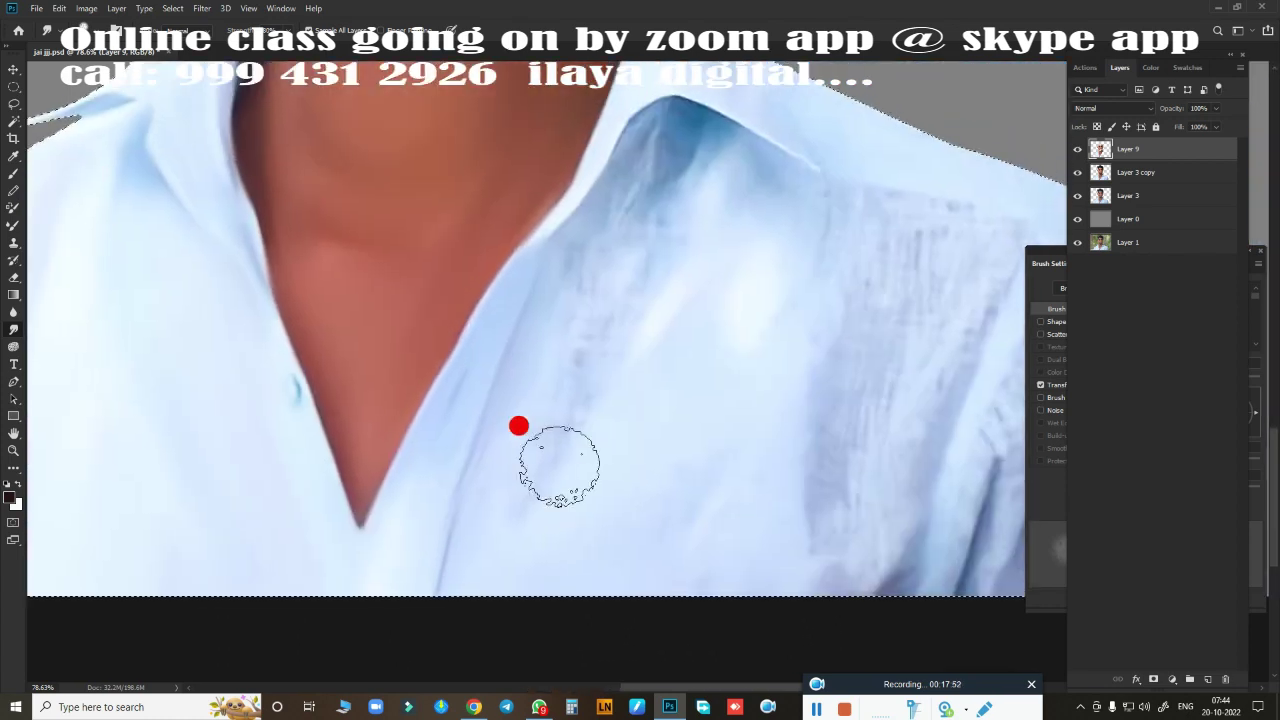
scroll(606, 227, right, 2)
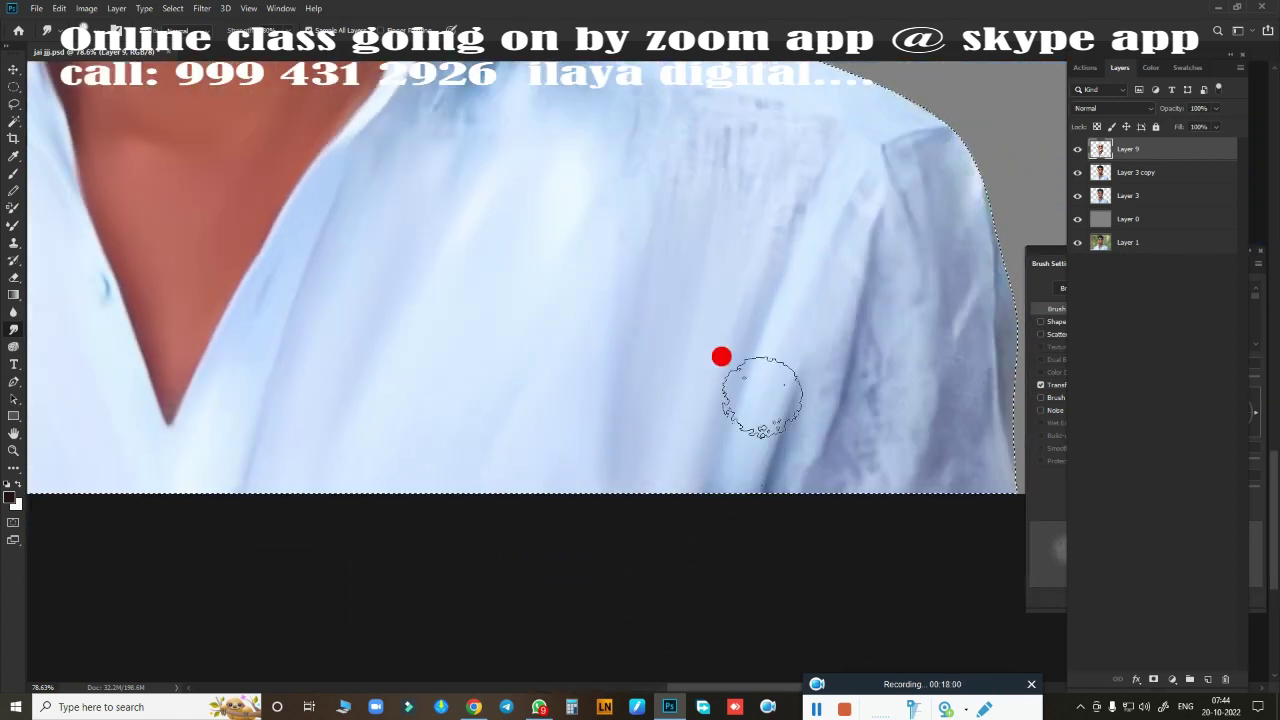
scroll(683, 234, right, 2)
mouse_move(724, 275)
mouse_down()
mouse_move(760, 203)
mouse_move(657, 297)
mouse_move(683, 537)
mouse_move(823, 501)
mouse_up()
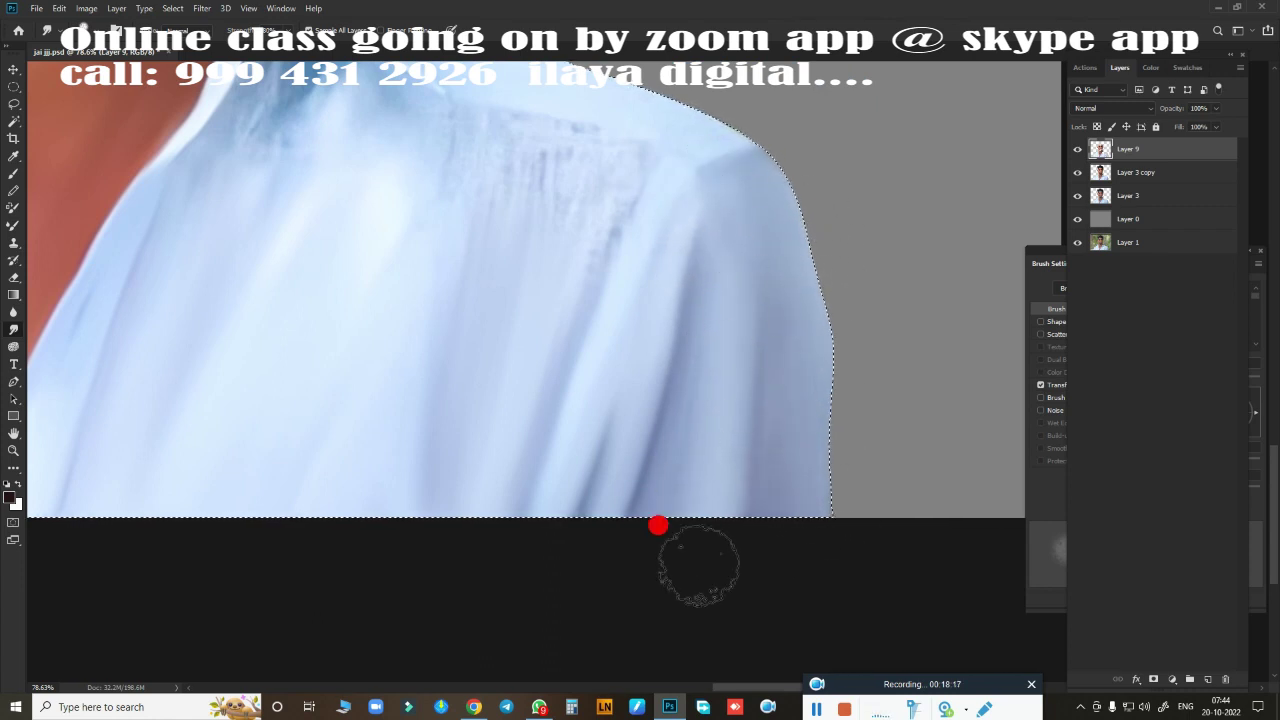
scroll(697, 505, up, 2)
scroll(697, 505, left, 1)
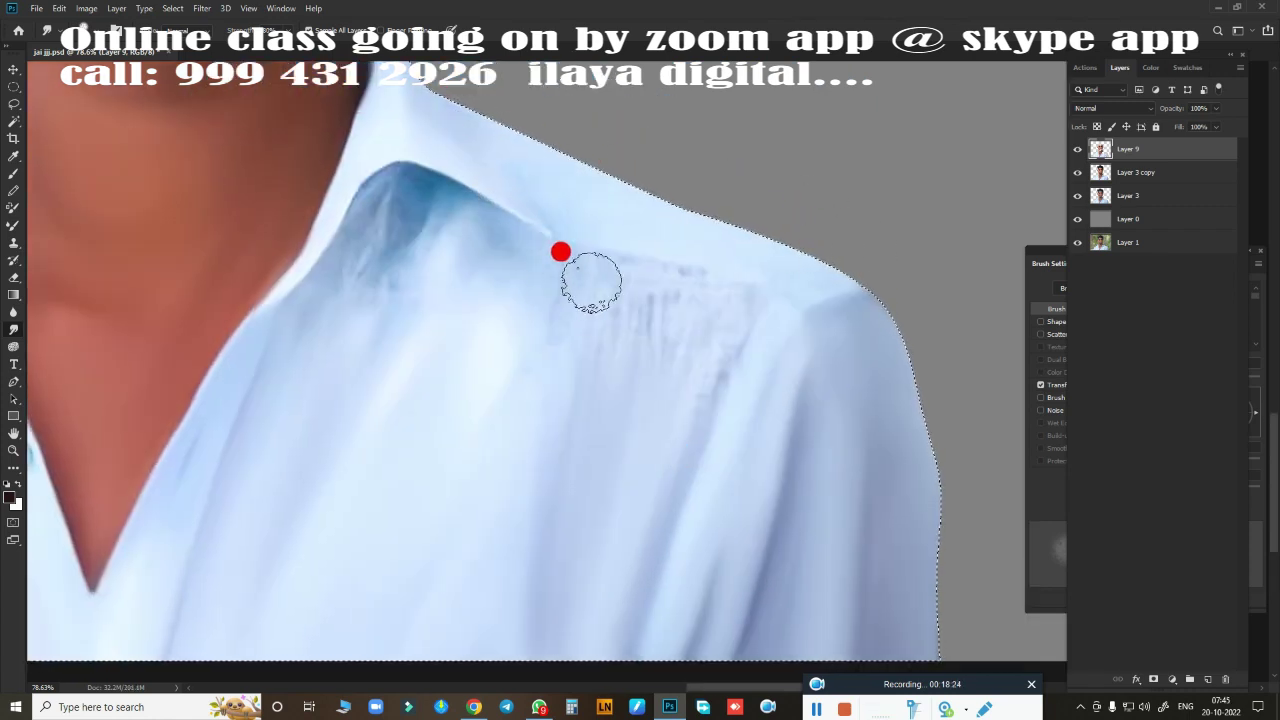
drag(586, 280, 717, 337)
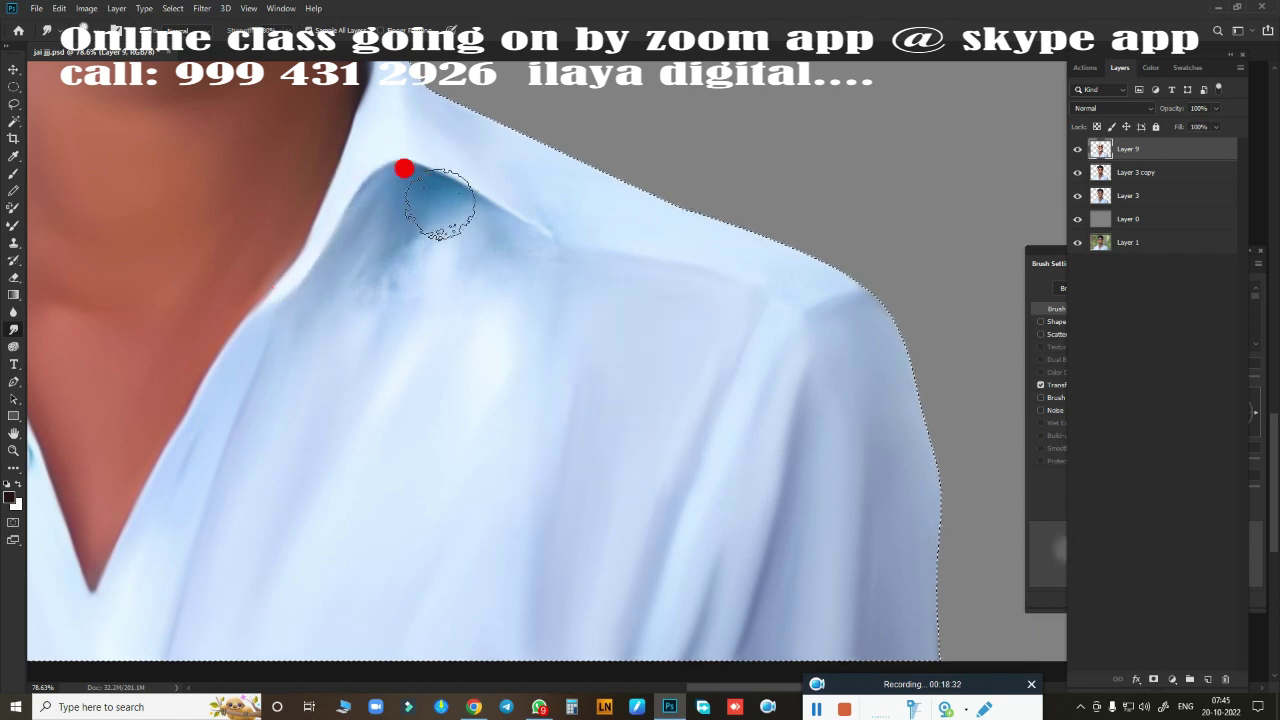
drag(434, 209, 386, 243)
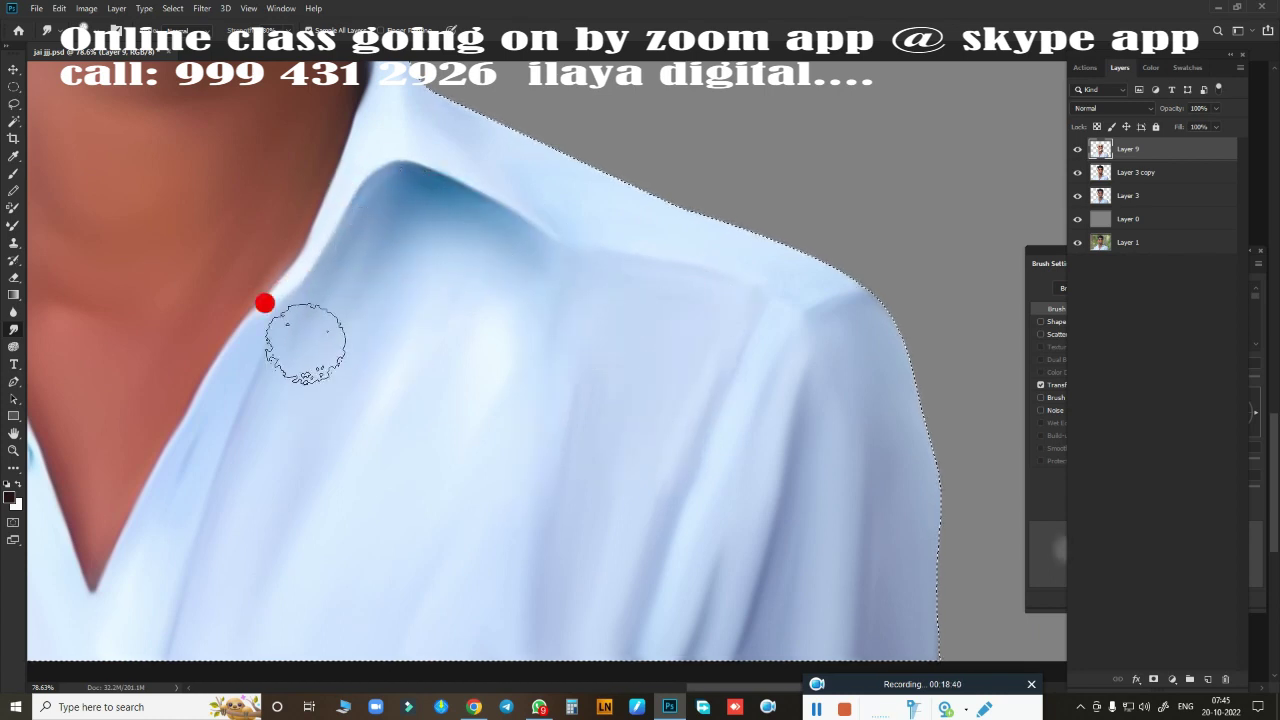
scroll(444, 381, down, 3)
mouse_move(444, 381)
mouse_down()
mouse_move(694, 329)
mouse_move(531, 394)
mouse_up()
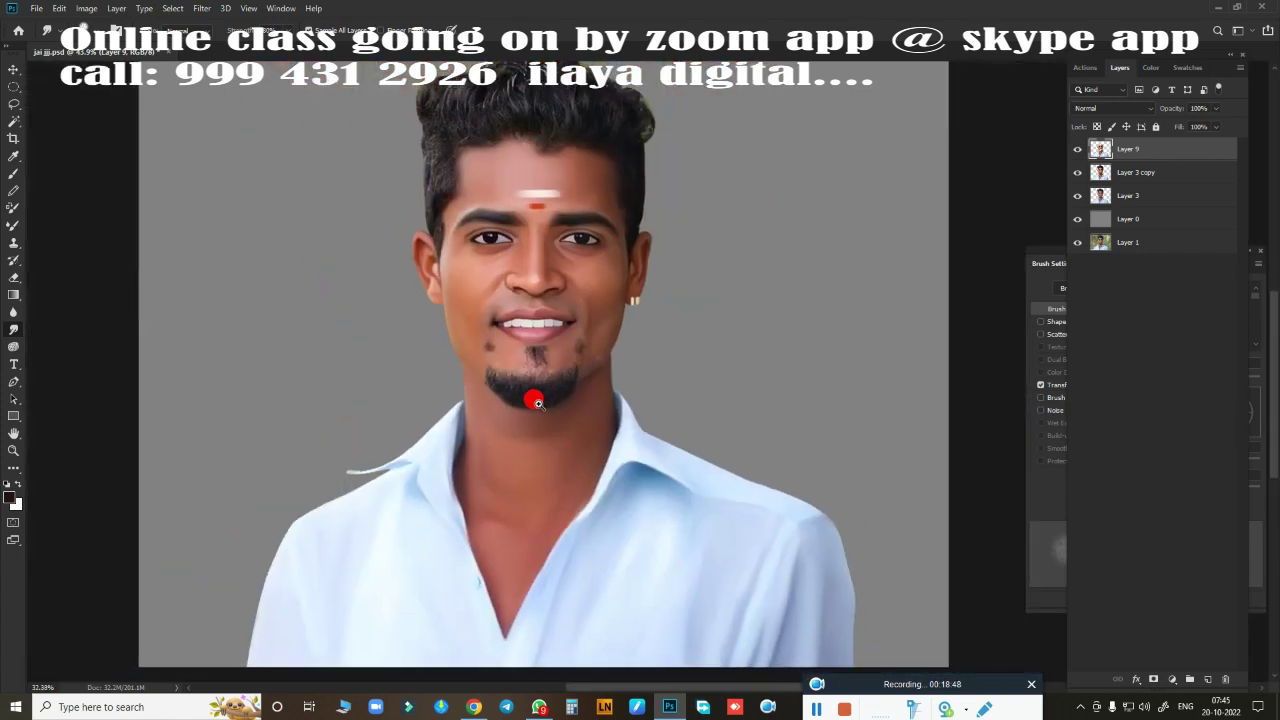
- Load the person's outline as a selection, clear it with Ctrl+D, and switch to the Eraser
scroll(531, 394, up, 5)
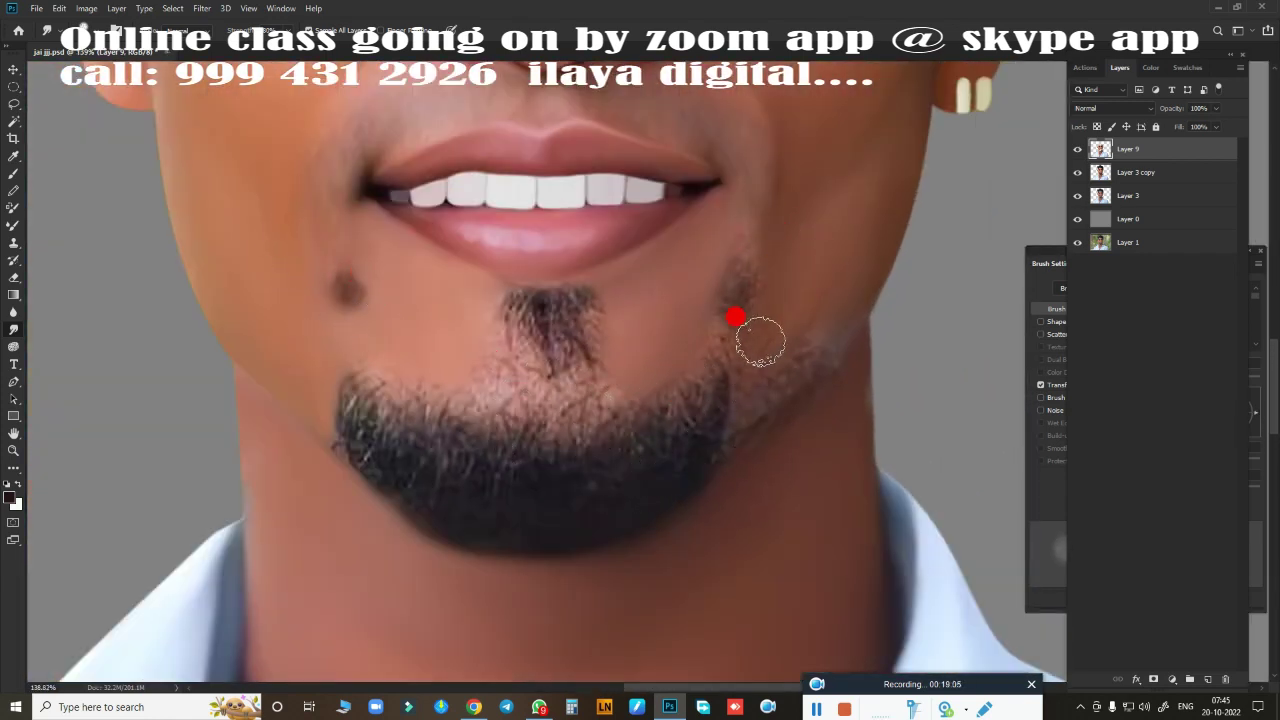
ctrl+click(1101, 174)
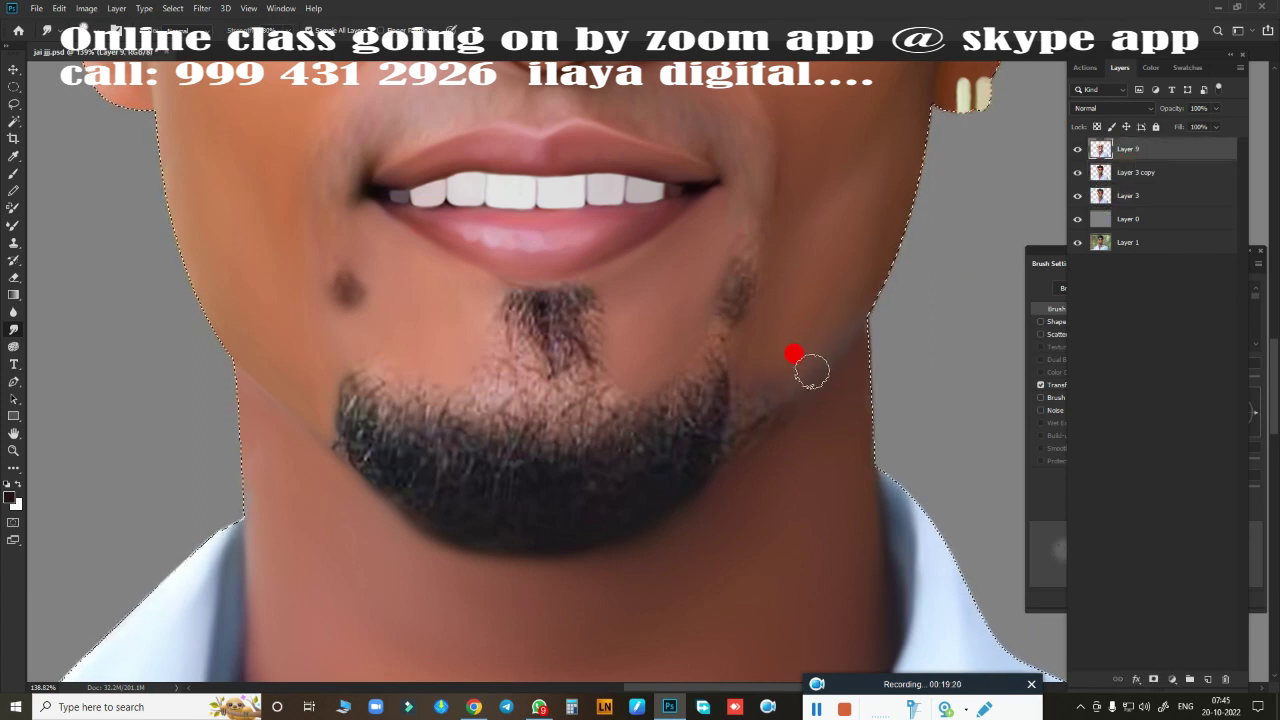
key(ctrl+d)
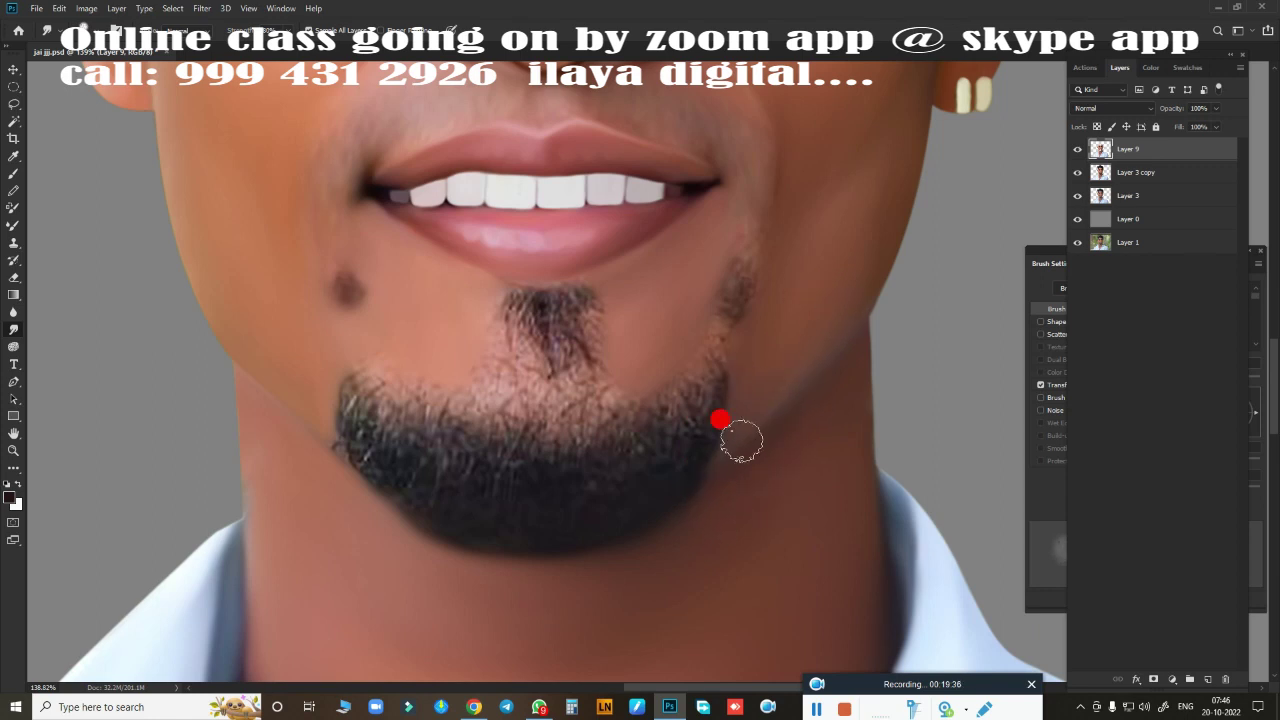
key(e)
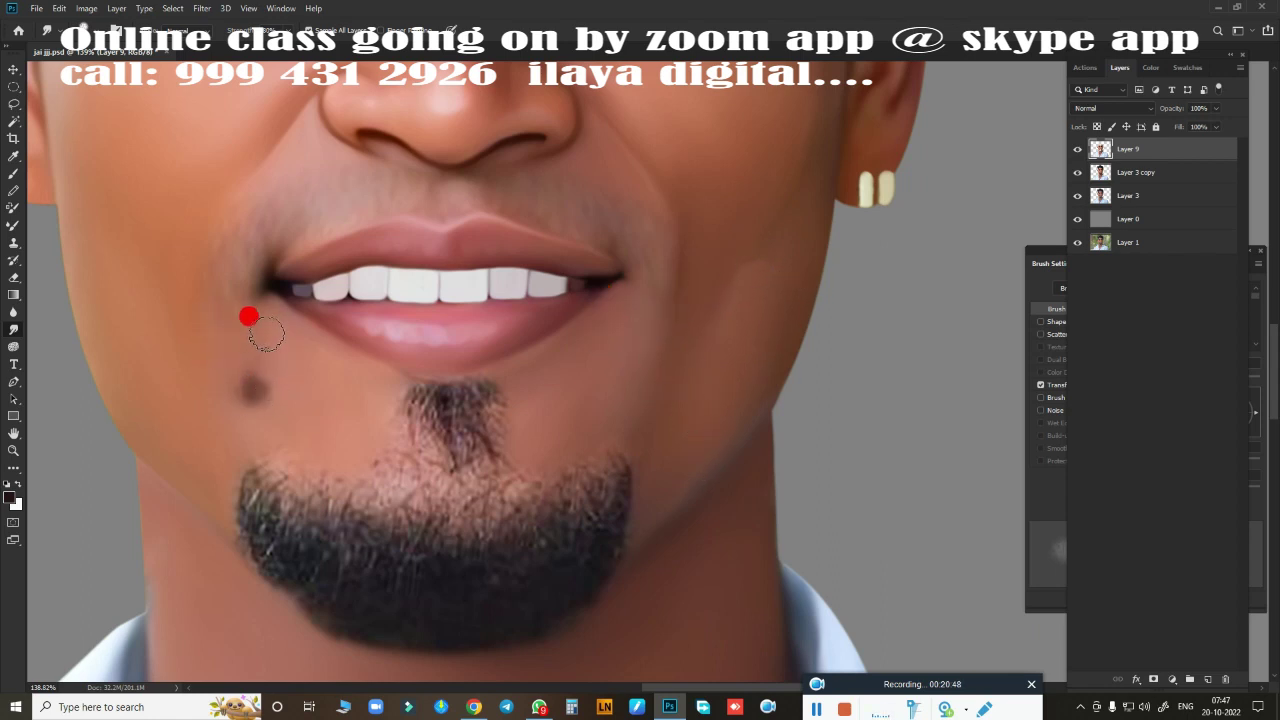
scroll(669, 469, down, 4)
scroll(381, 316, up, 1)
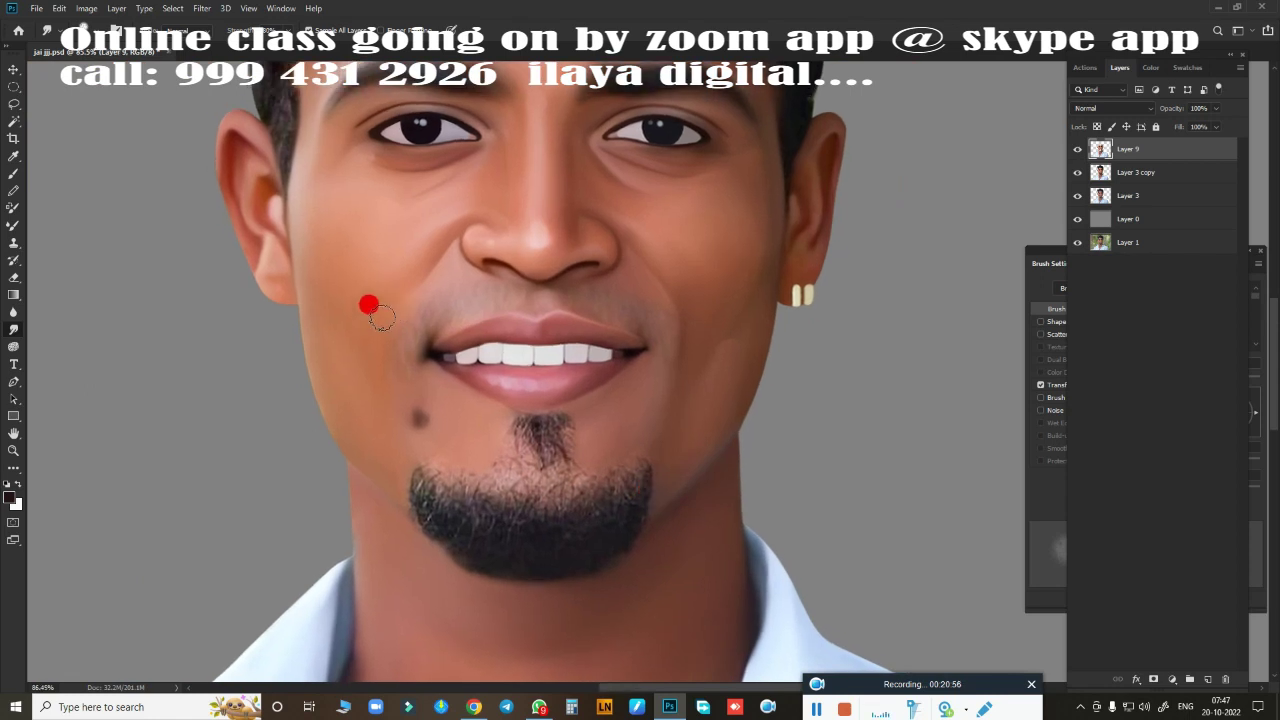
scroll(743, 509, down, 1)
scroll(680, 451, up, 2)
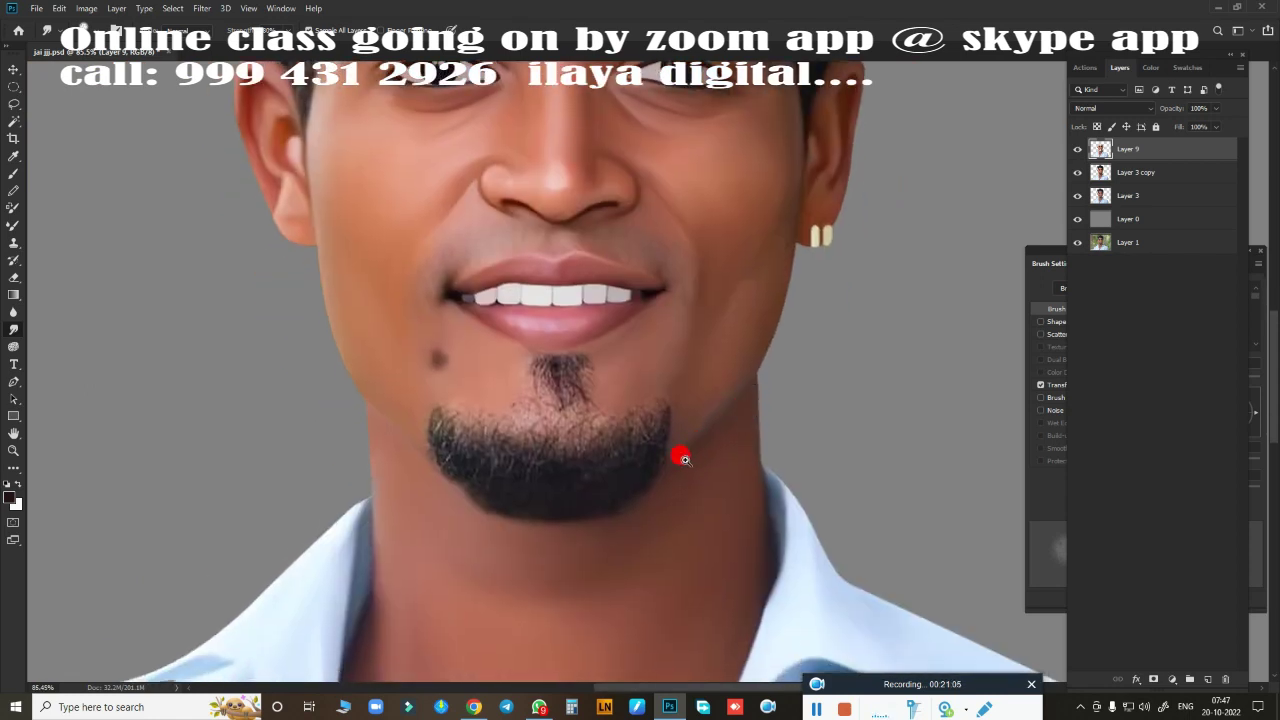
scroll(646, 420, up, 3)
scroll(543, 336, up, 1)
scroll(543, 336, down, 6)
- Duplicate Layer 3 copy, hide the original, and cancel out of Curves
click(1138, 172)
key(ctrl+j)
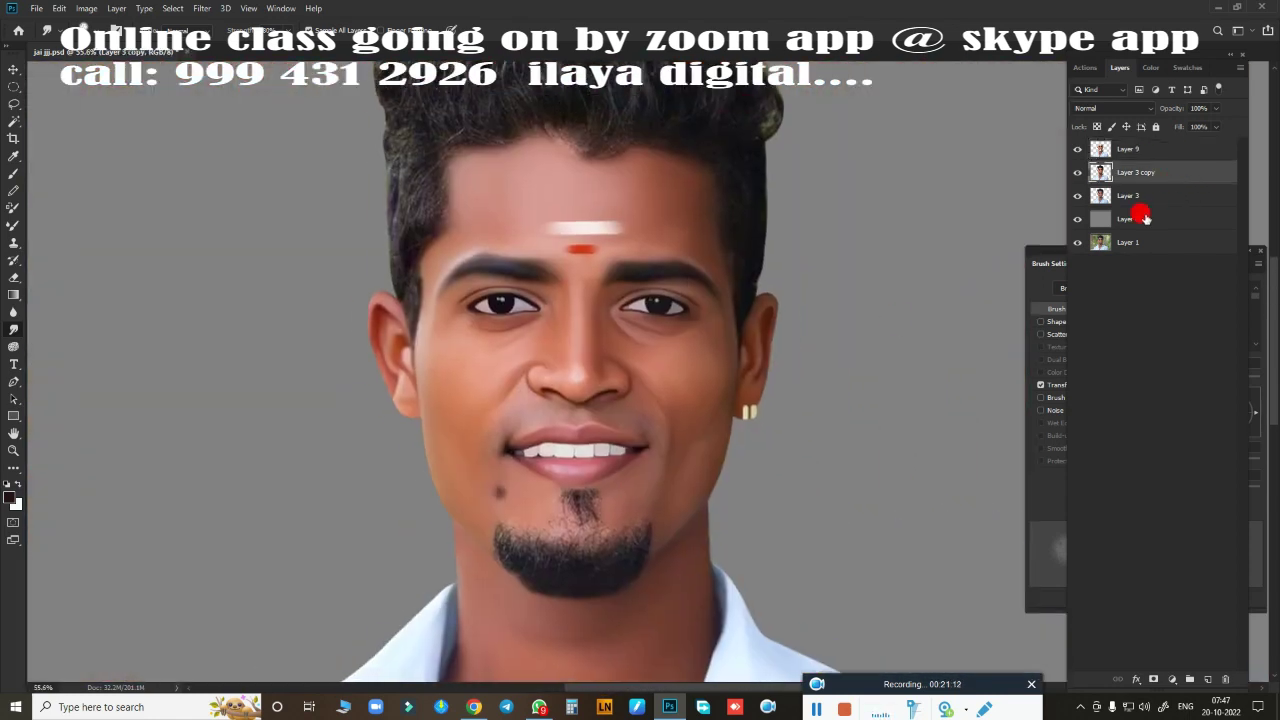
click(1077, 195)
key(ctrl+m)
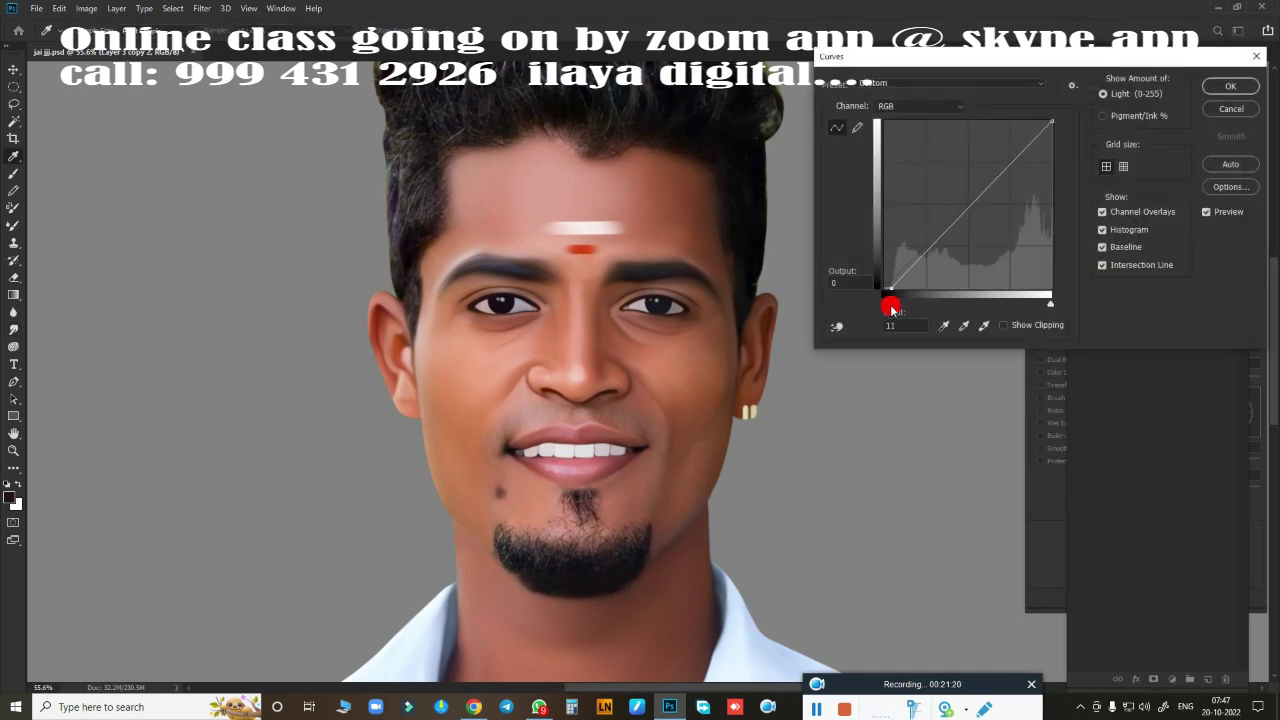
click(1142, 116)
- On a new layer, smudge the goatee and beard hair into smooth strokes
scroll(760, 382, up, 3)
scroll(726, 331, up, 2)
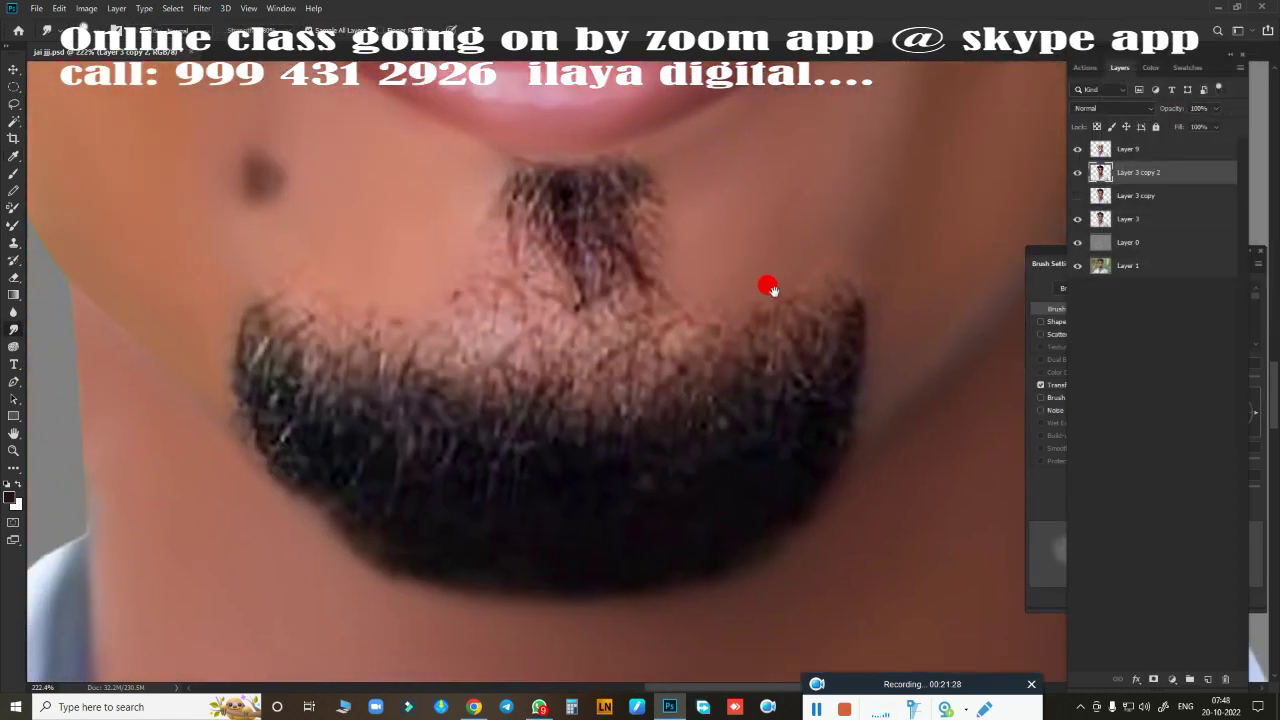
click(1207, 679)
drag(636, 453, 596, 503)
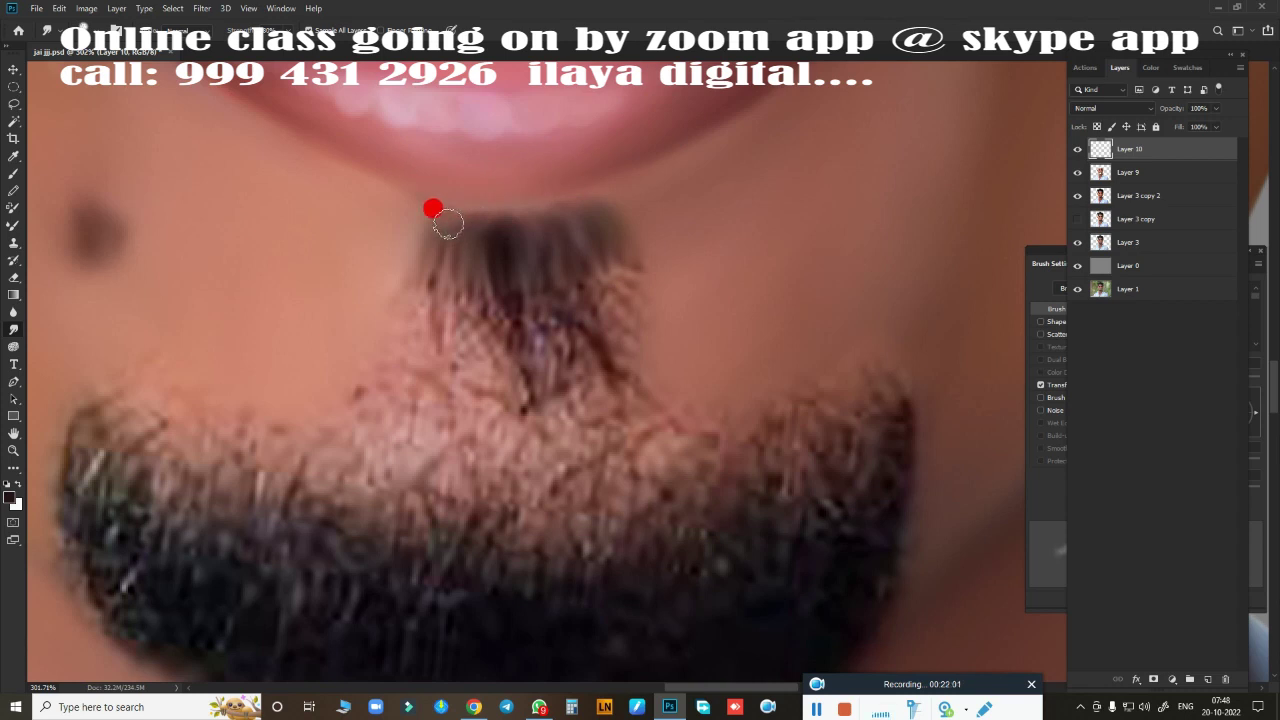
drag(523, 279, 578, 323)
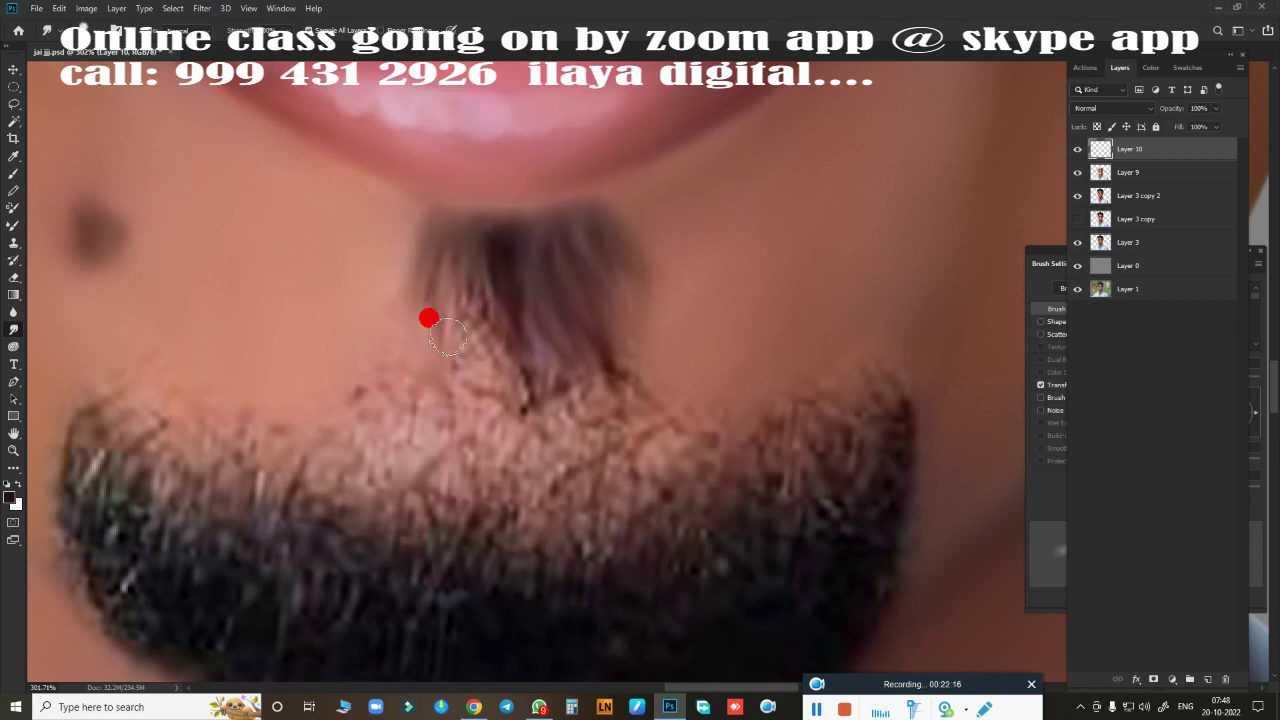
mouse_move(447, 338)
mouse_down()
mouse_move(549, 343)
mouse_move(617, 382)
mouse_up()
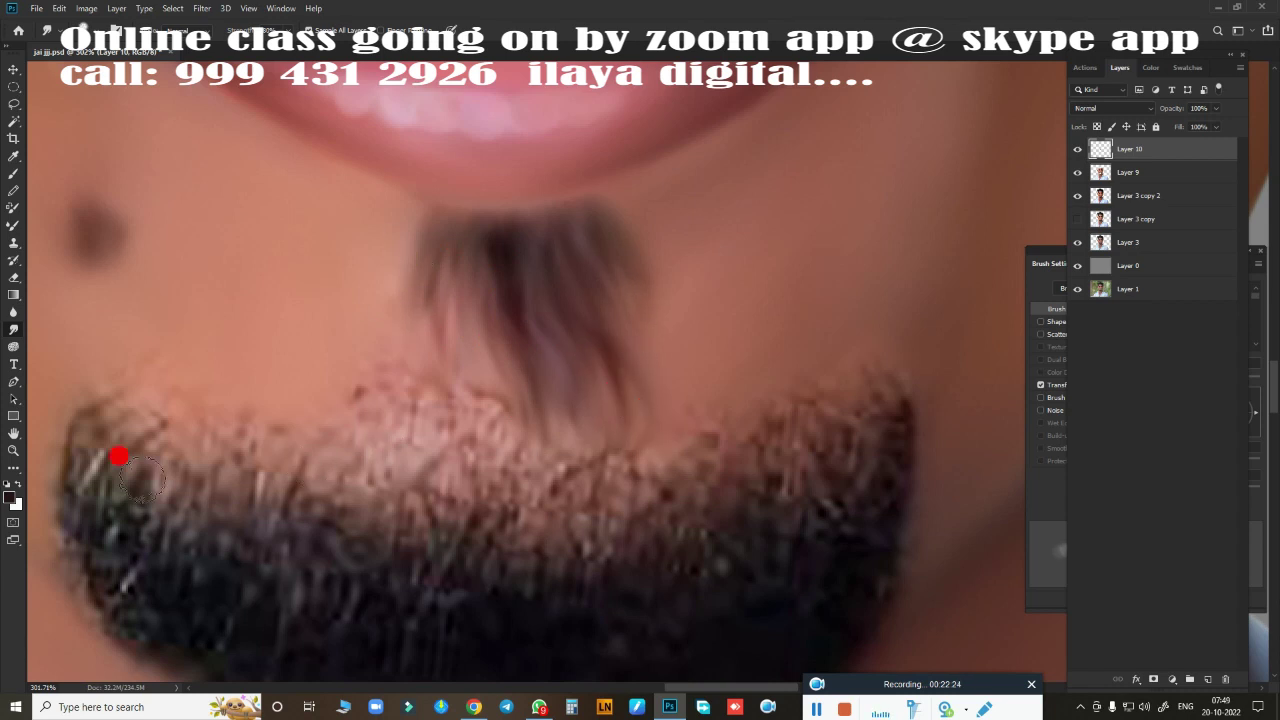
mouse_move(392, 422)
mouse_down()
mouse_move(523, 386)
mouse_move(609, 540)
mouse_move(731, 486)
mouse_move(853, 456)
mouse_move(885, 400)
mouse_up()
mouse_move(271, 514)
mouse_down()
mouse_move(114, 503)
mouse_move(214, 600)
mouse_move(309, 563)
mouse_move(423, 471)
mouse_move(683, 551)
mouse_move(805, 409)
mouse_move(891, 357)
mouse_move(649, 394)
mouse_move(572, 465)
mouse_up()
- Reshape the beard's lower-left edge and push its strands upward into smooth strokes
scroll(560, 380, down, 10)
scroll(720, 486, up, 10)
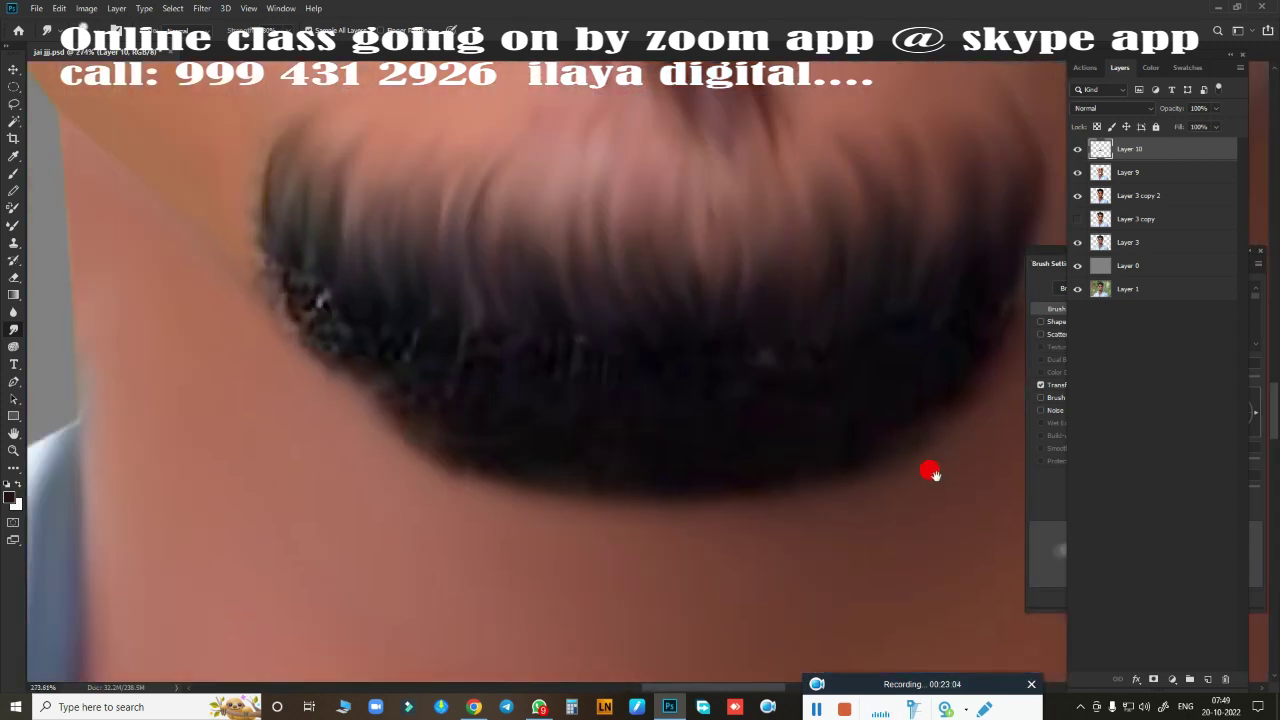
drag(351, 356, 510, 364)
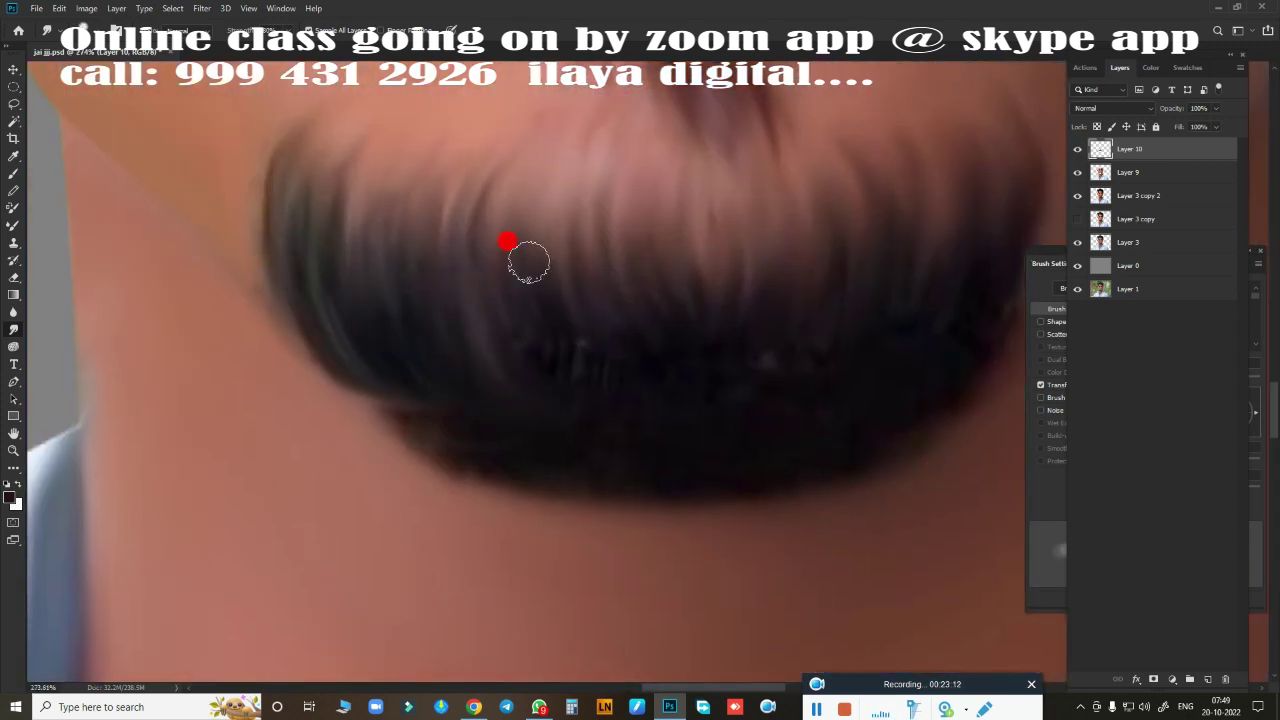
drag(626, 332, 367, 377)
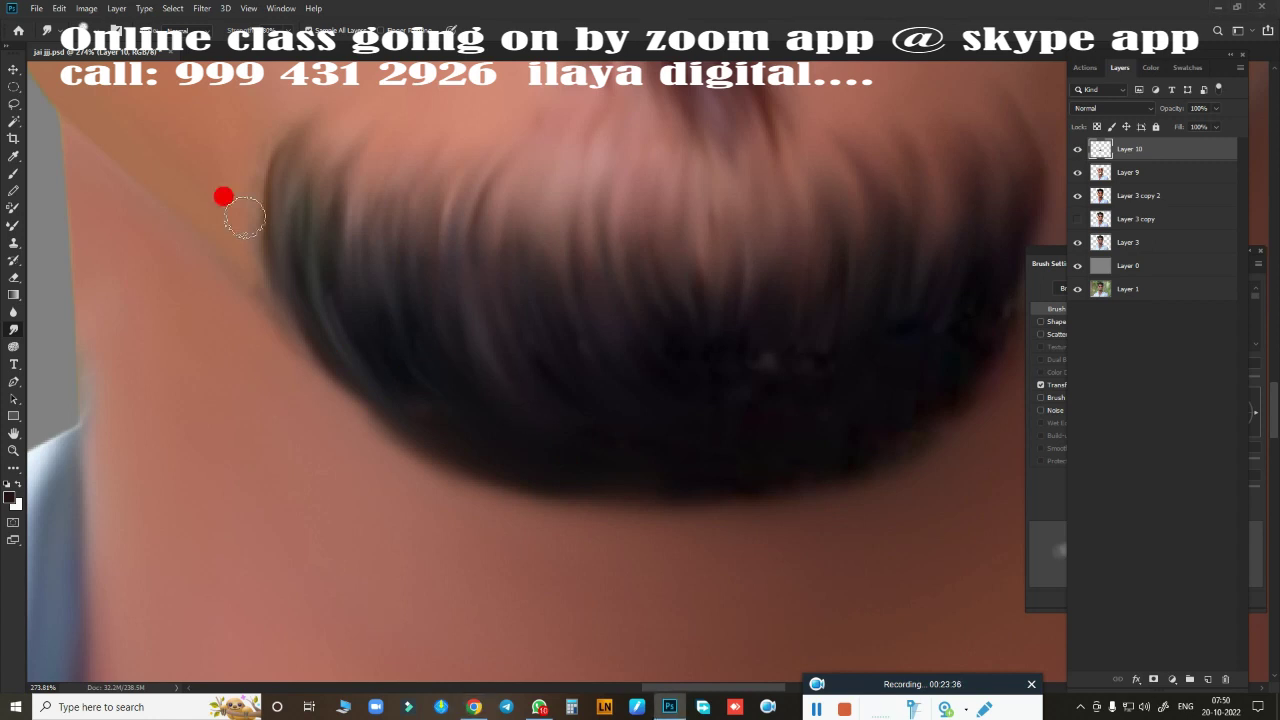
scroll(457, 528, up, 3)
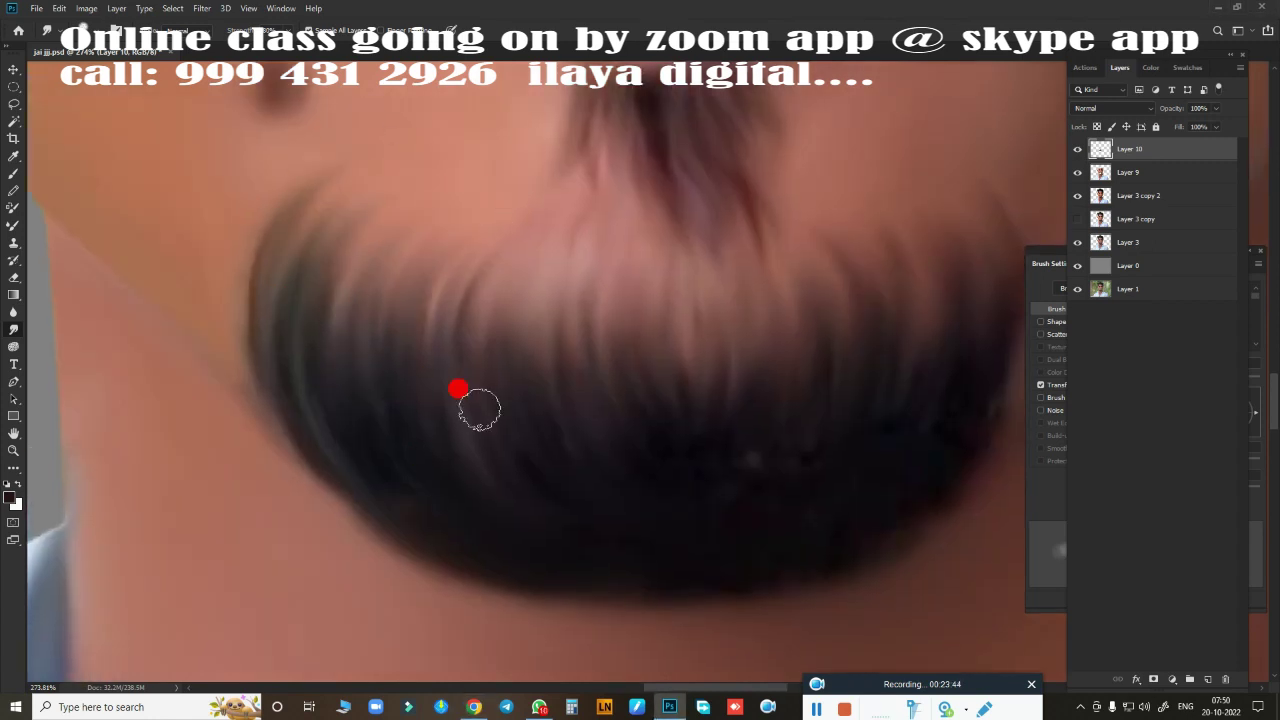
drag(457, 388, 597, 243)
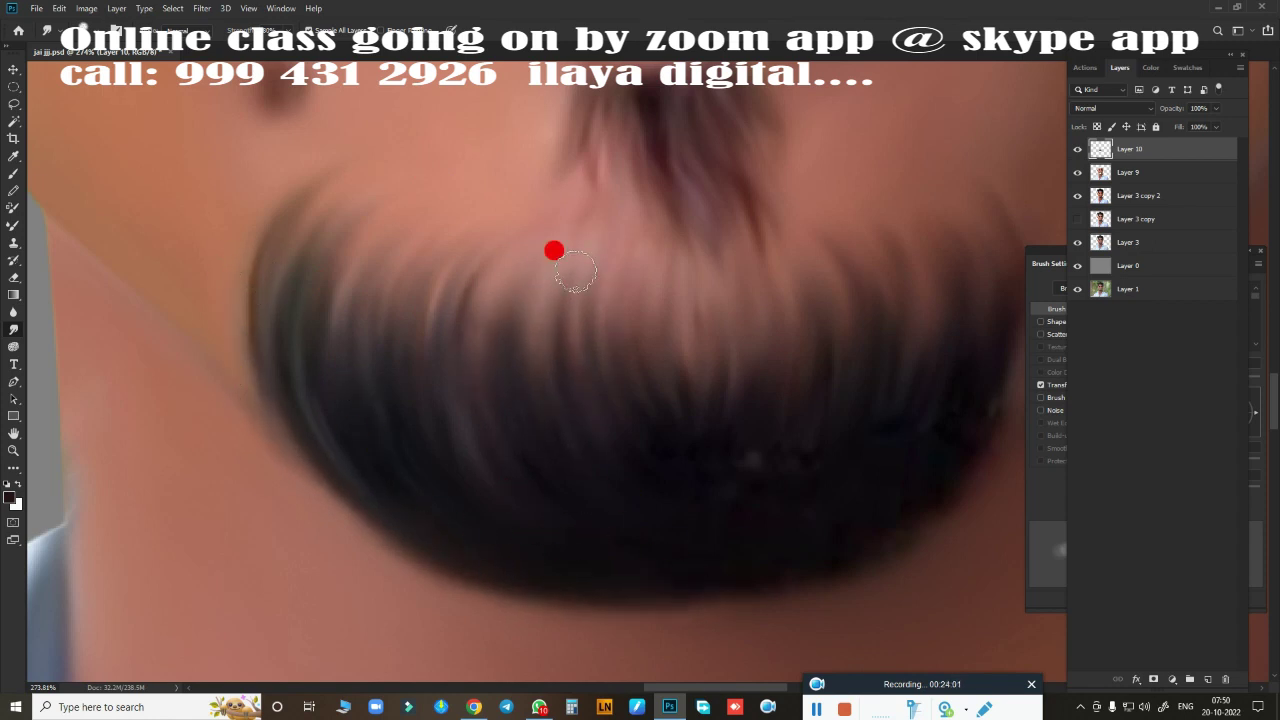
scroll(561, 512, down, 2)
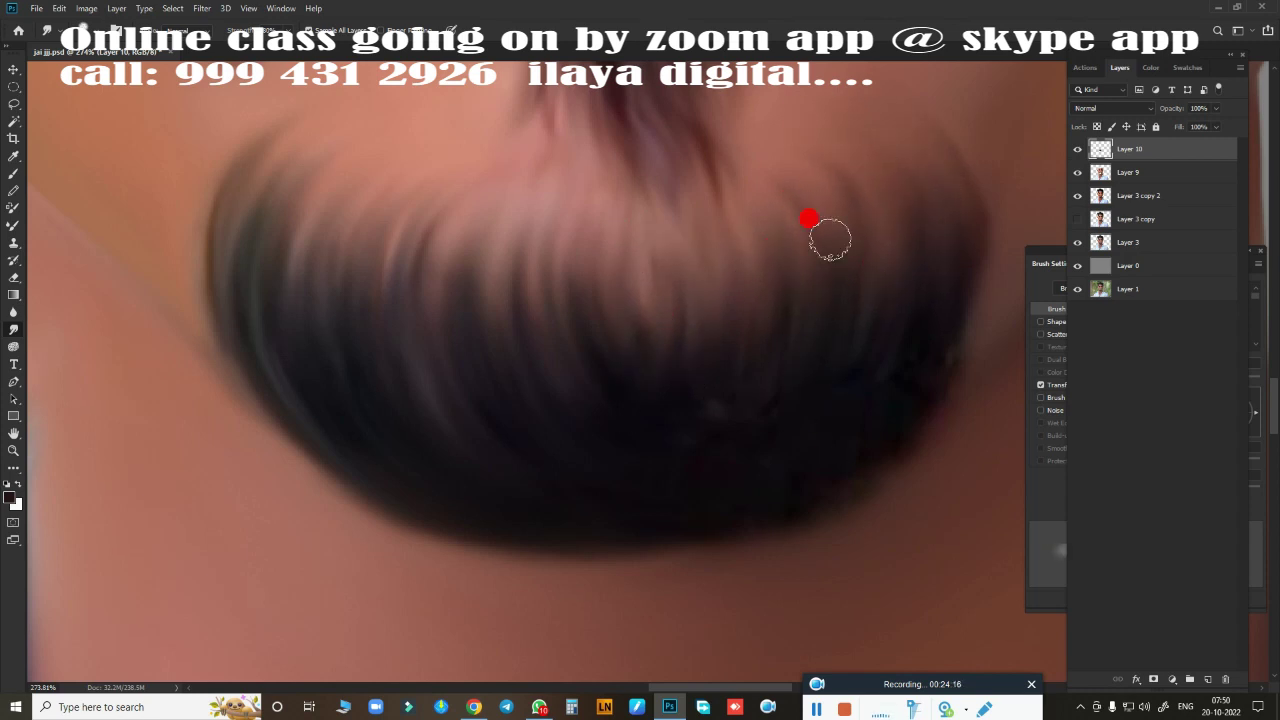
scroll(694, 420, right, 5)
scroll(694, 420, up, 2)
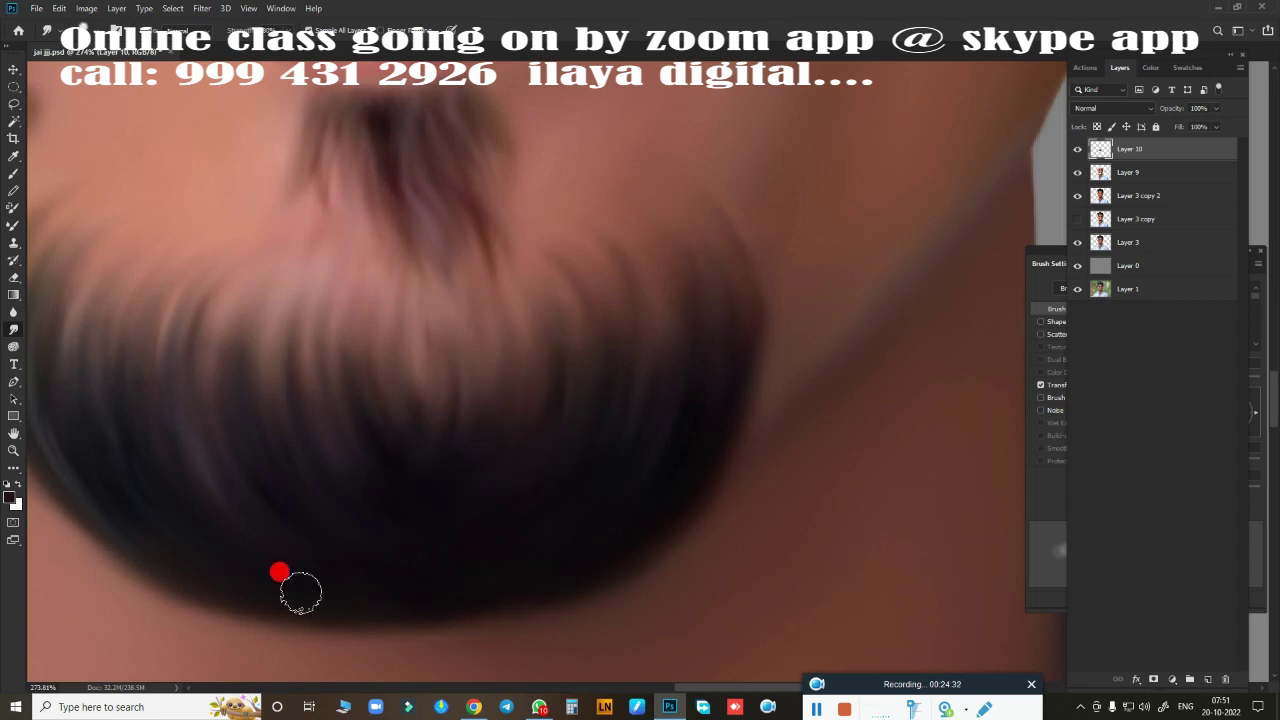
scroll(746, 513, down, 5)
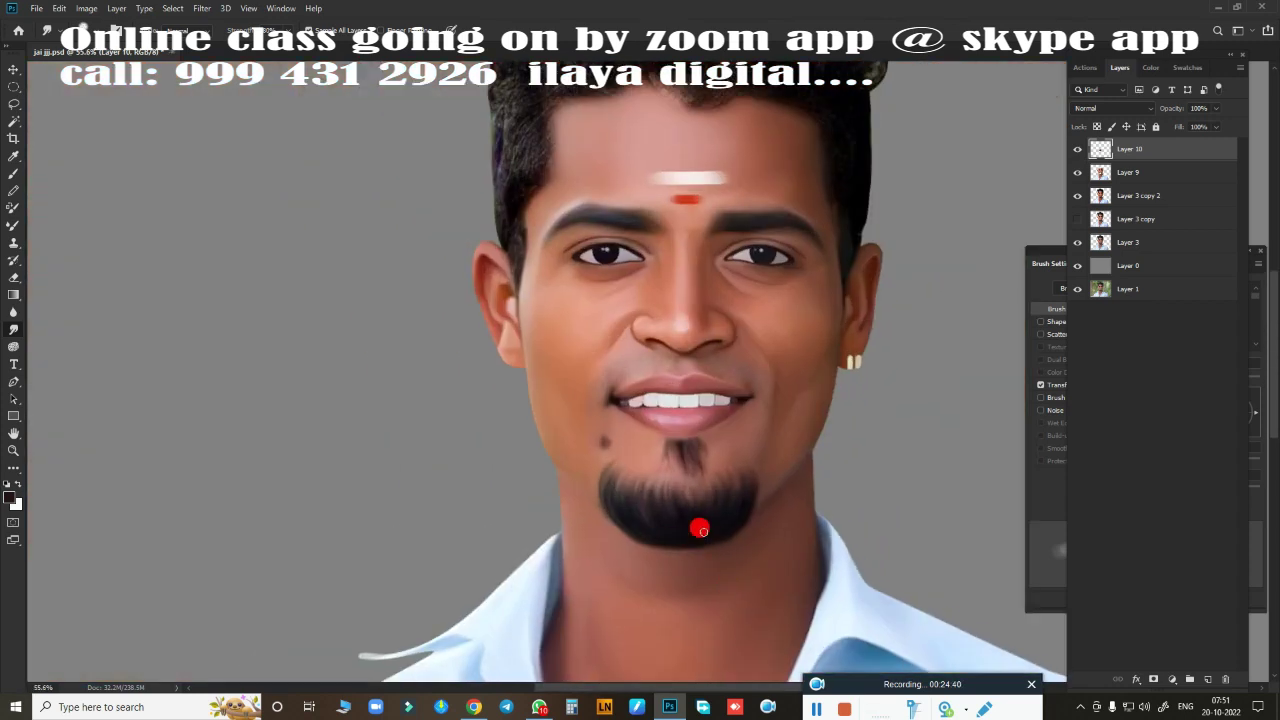
scroll(700, 530, up, 5)
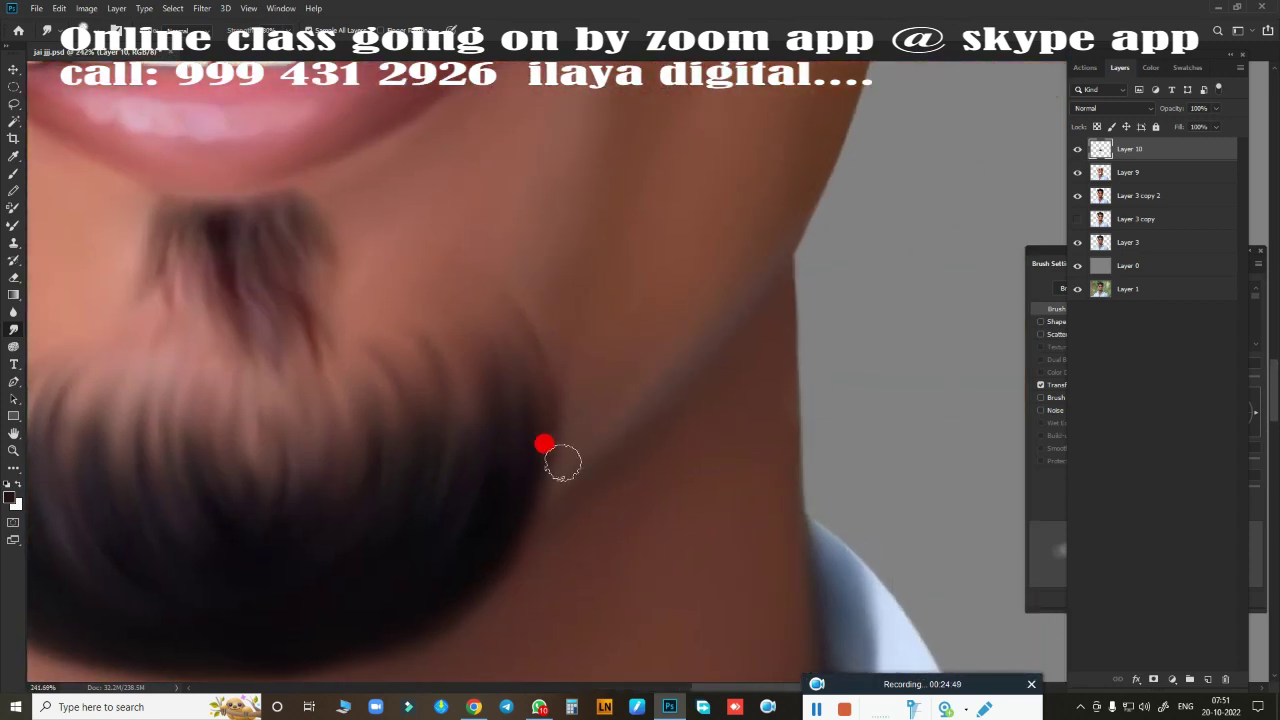
scroll(552, 600, down, 5)
scroll(397, 329, up, 3)
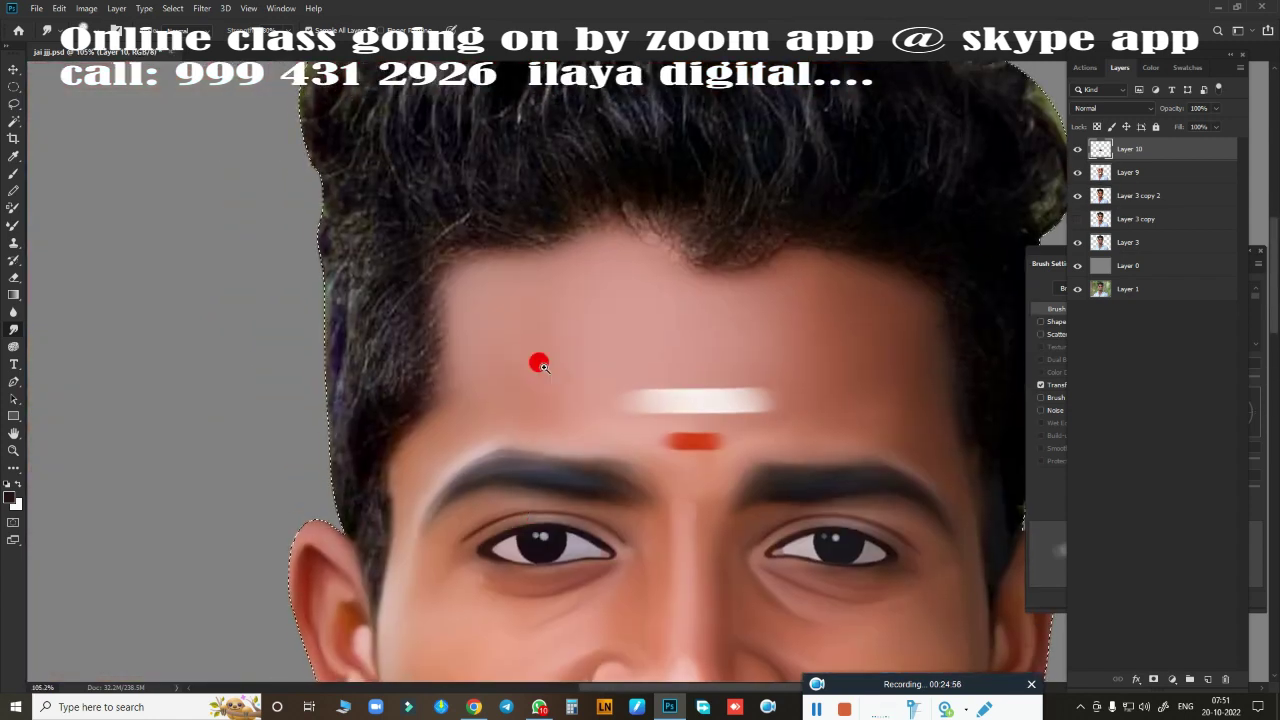
scroll(520, 355, up, 1)
scroll(491, 346, down, 5)
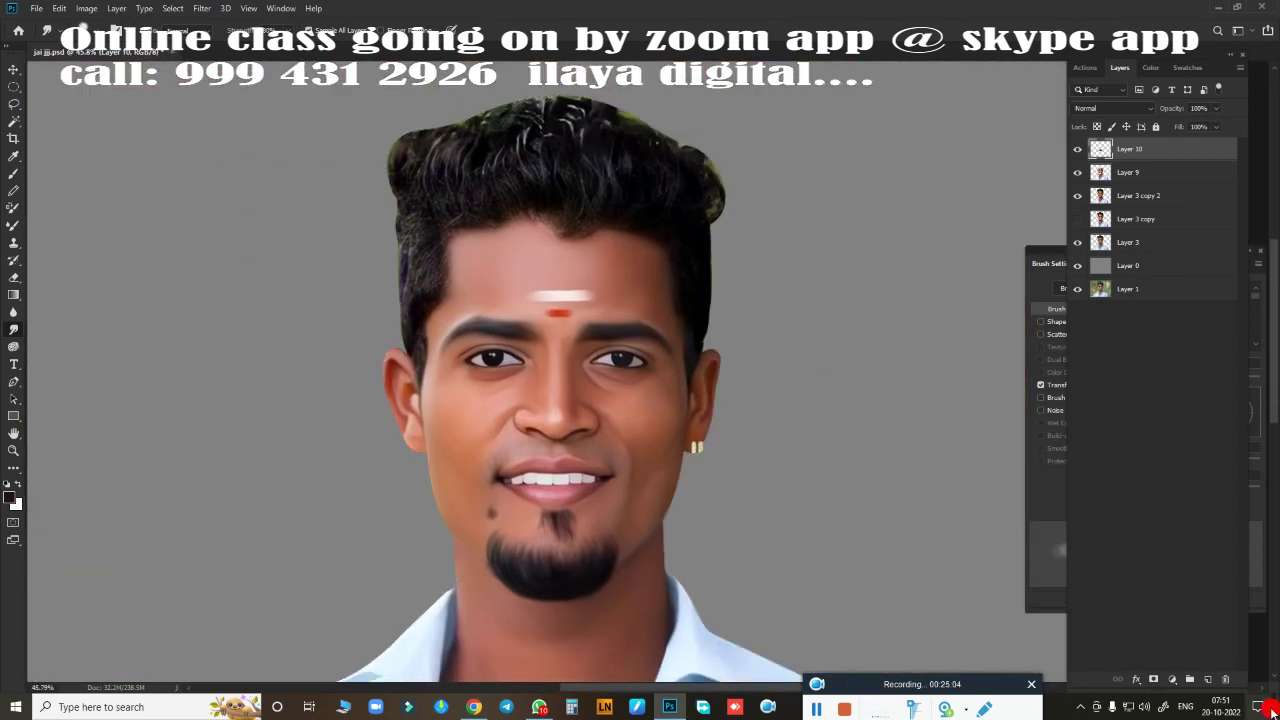
- Merge the edited layers, then choose a soft round brush and yellow colour
shift+click(1148, 218)
key(ctrl+e)
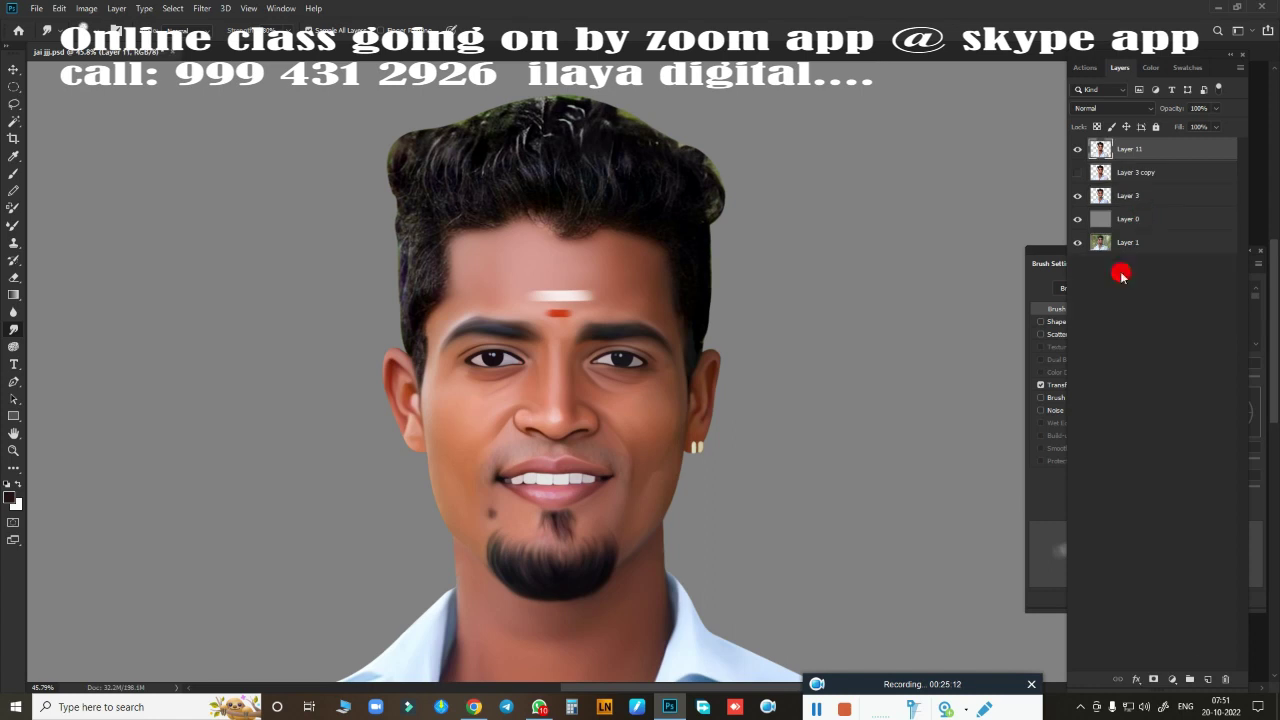
right_click(598, 240)
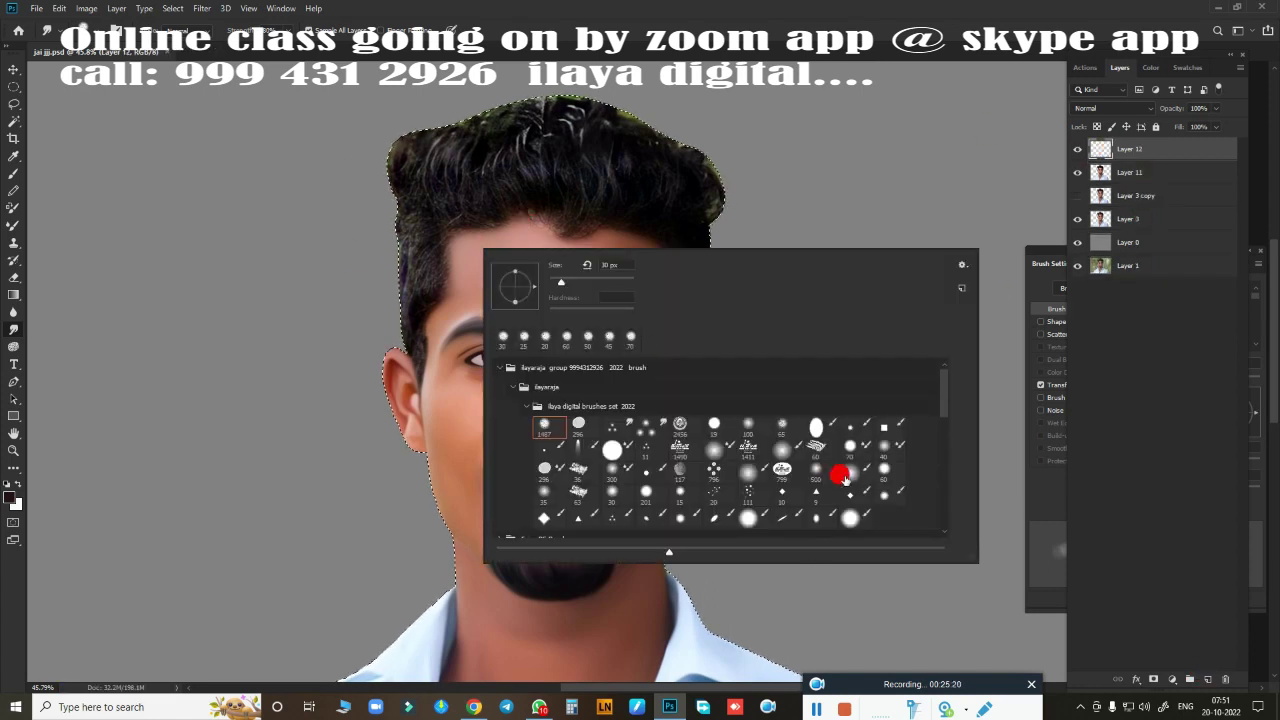
double_click(843, 434)
click(1150, 67)
click(1100, 200)
click(1120, 67)
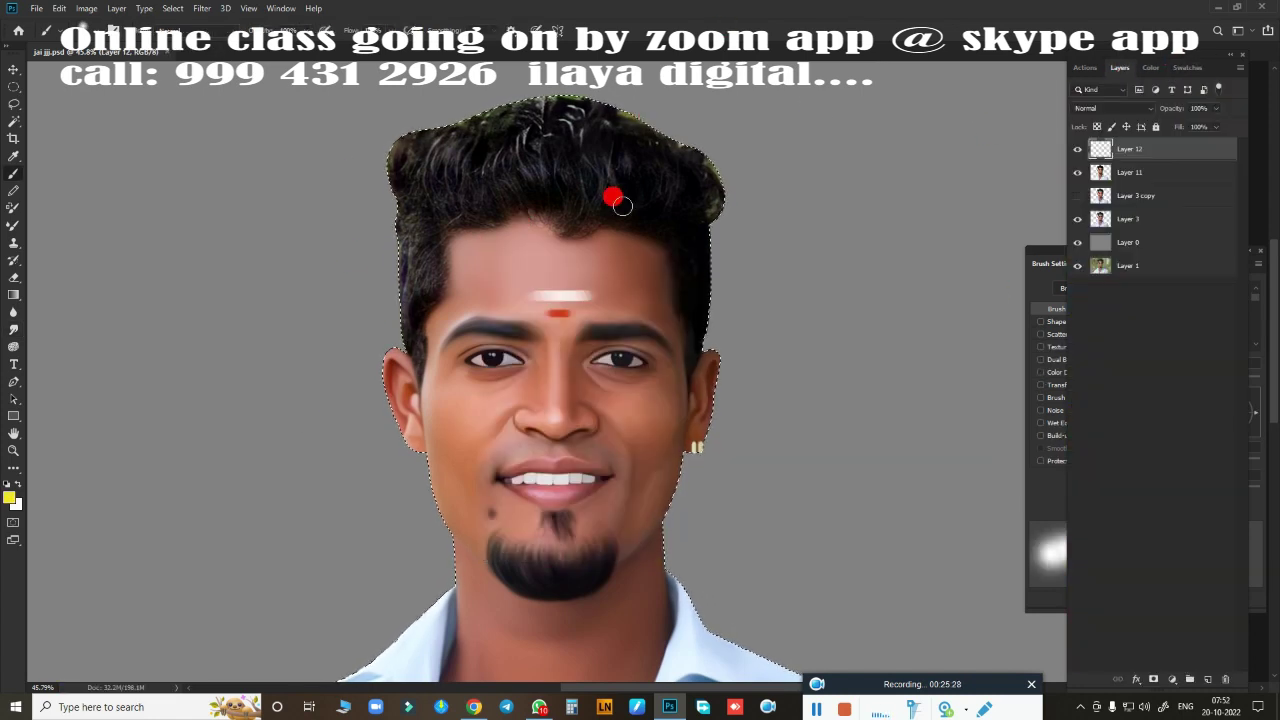
- Paint yellow over the right hair, face and shoulder and set it to Overlay
drag(608, 90, 672, 620)
scroll(868, 517, down, 3)
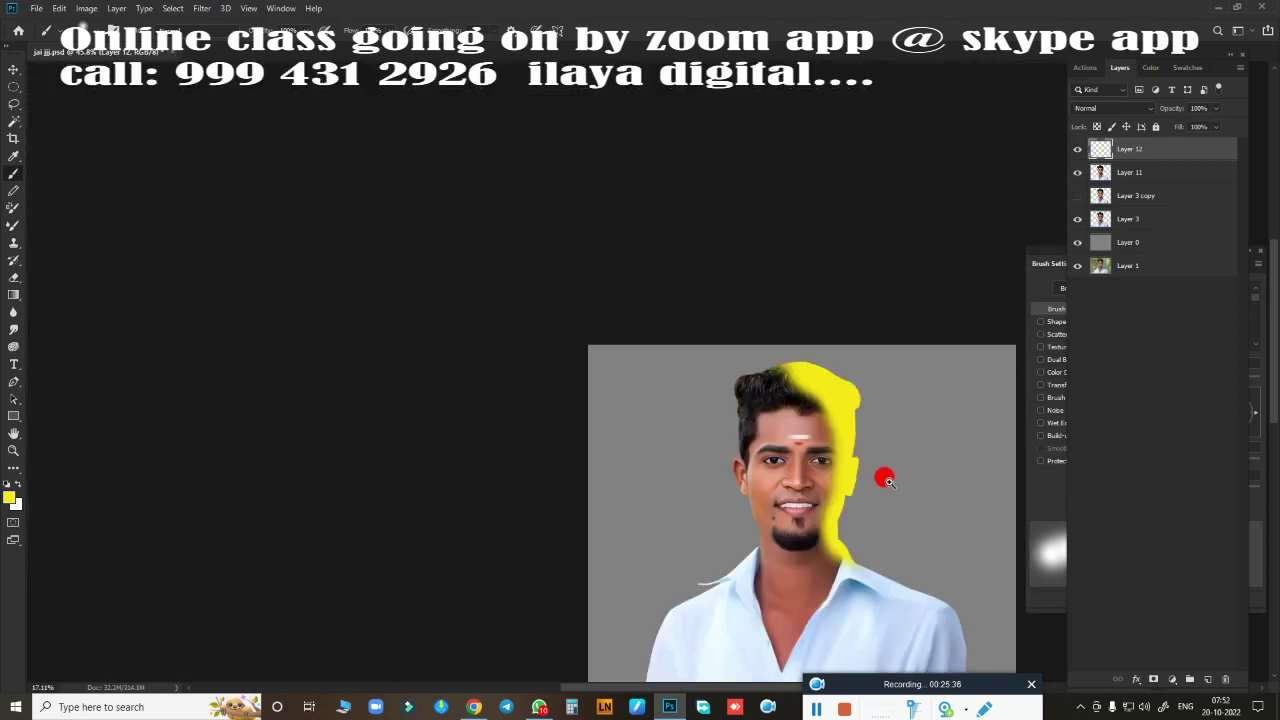
mouse_move(700, 440)
mouse_down()
mouse_move(797, 486)
mouse_move(791, 543)
mouse_up()
scroll(810, 326, up, 2)
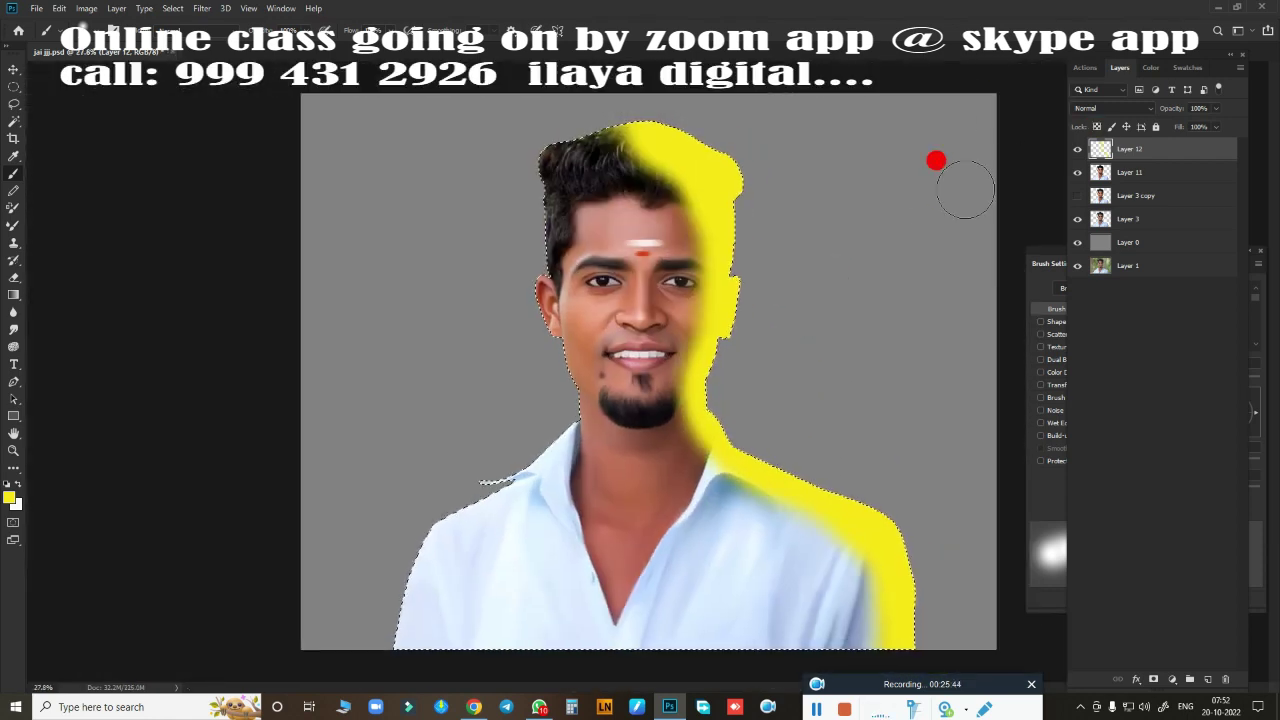
click(1112, 108)
click(1090, 285)
scroll(714, 337, up, 3)
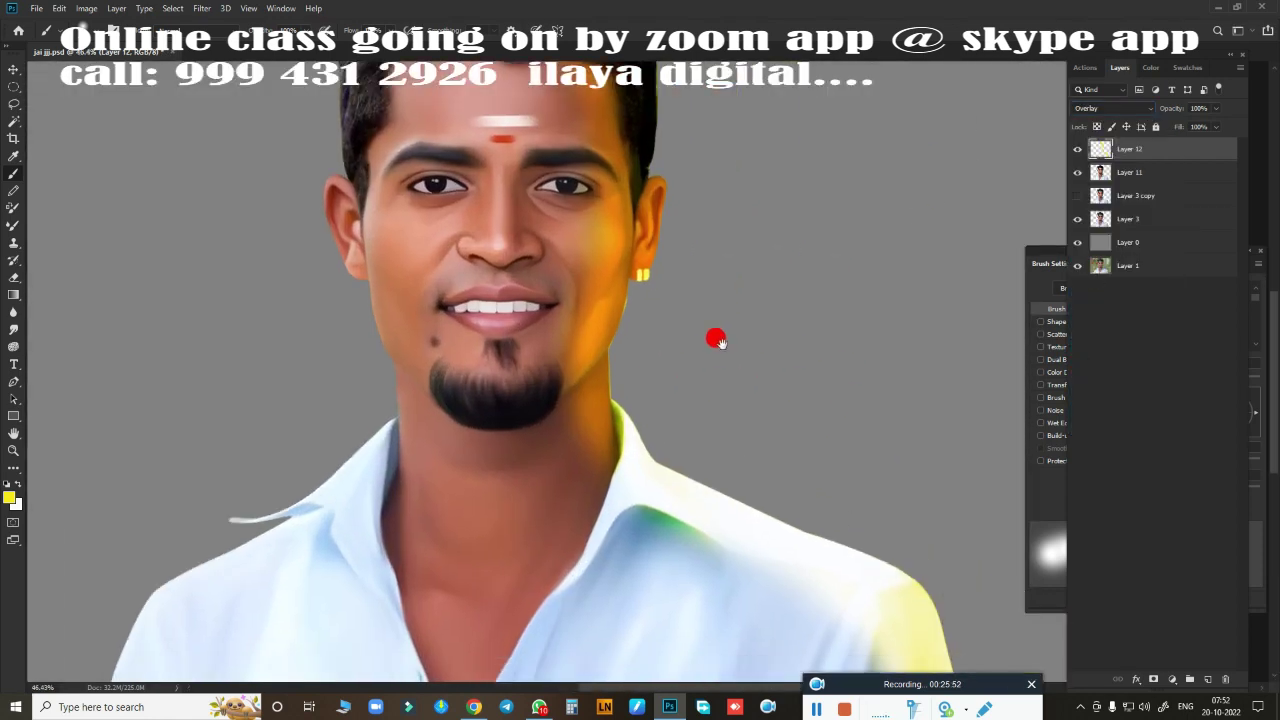
scroll(763, 346, down, 1)
- Erase the orange tint from the right cheek, then return to the Brush
key(e)
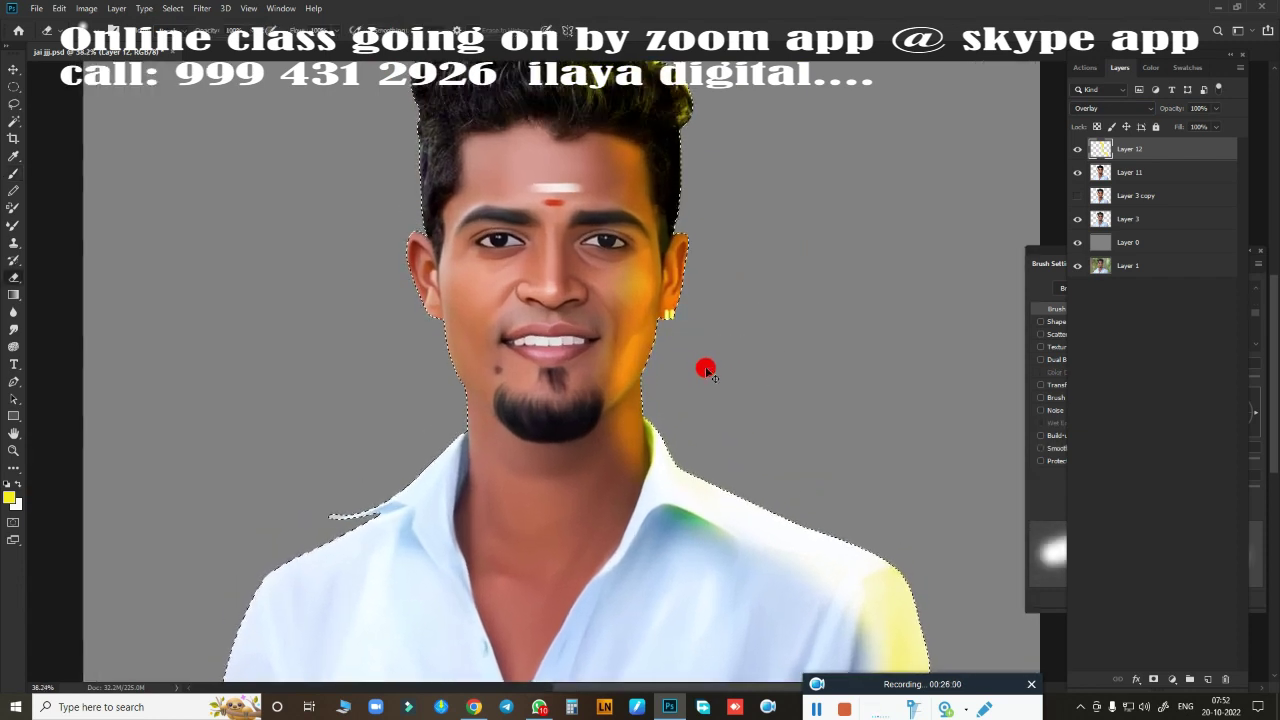
scroll(706, 366, up, 1)
scroll(746, 426, up, 1)
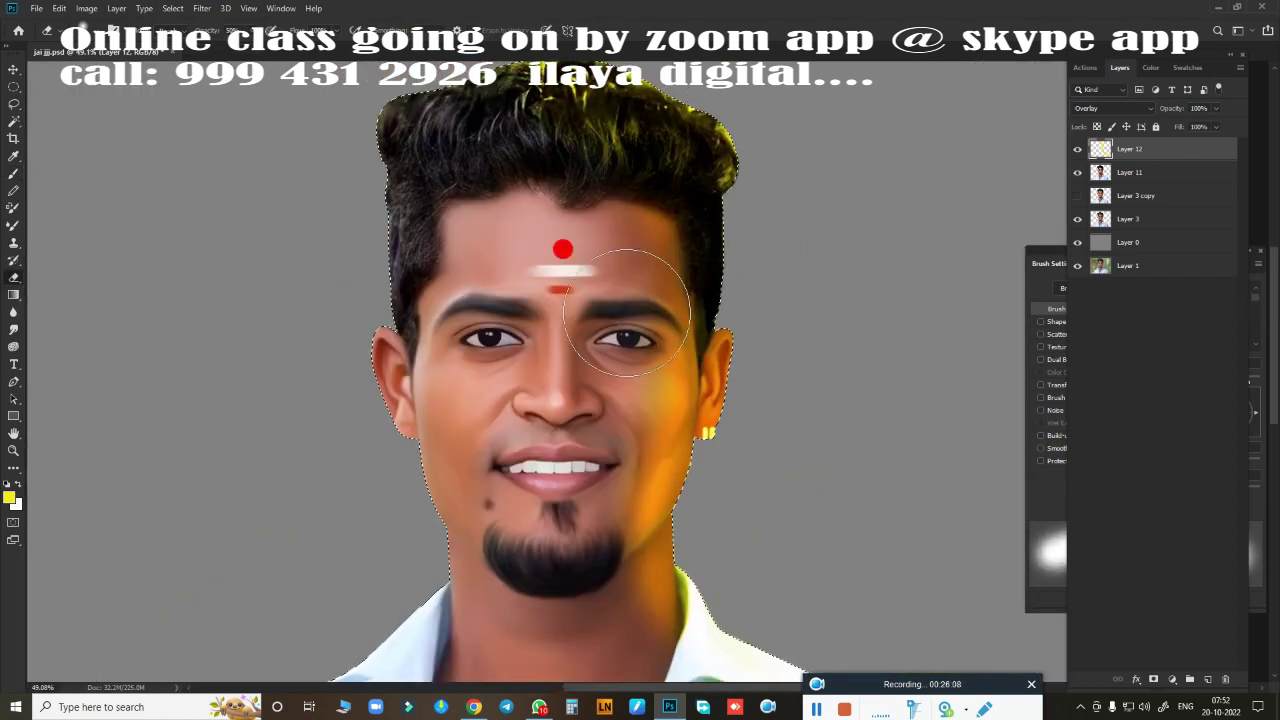
drag(673, 327, 589, 234)
drag(807, 437, 792, 270)
scroll(586, 394, up, 2)
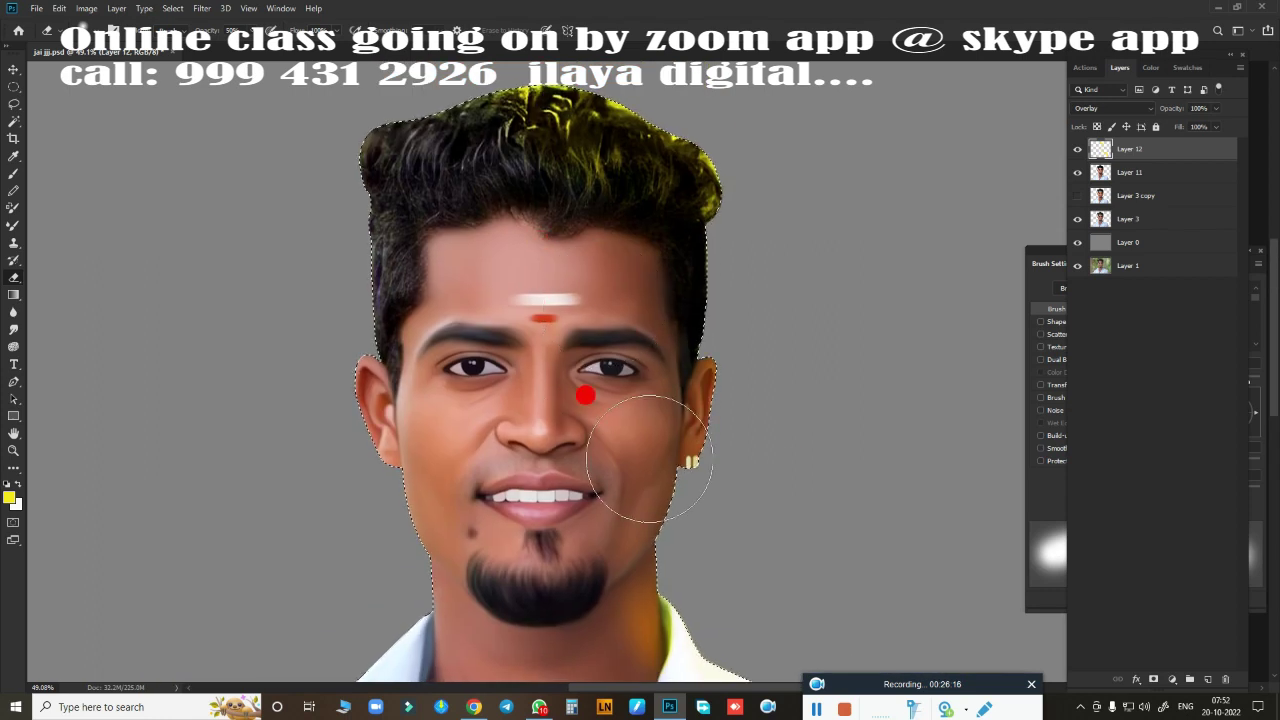
scroll(720, 486, down, 2)
scroll(780, 460, down, 3)
scroll(800, 500, up, 4)
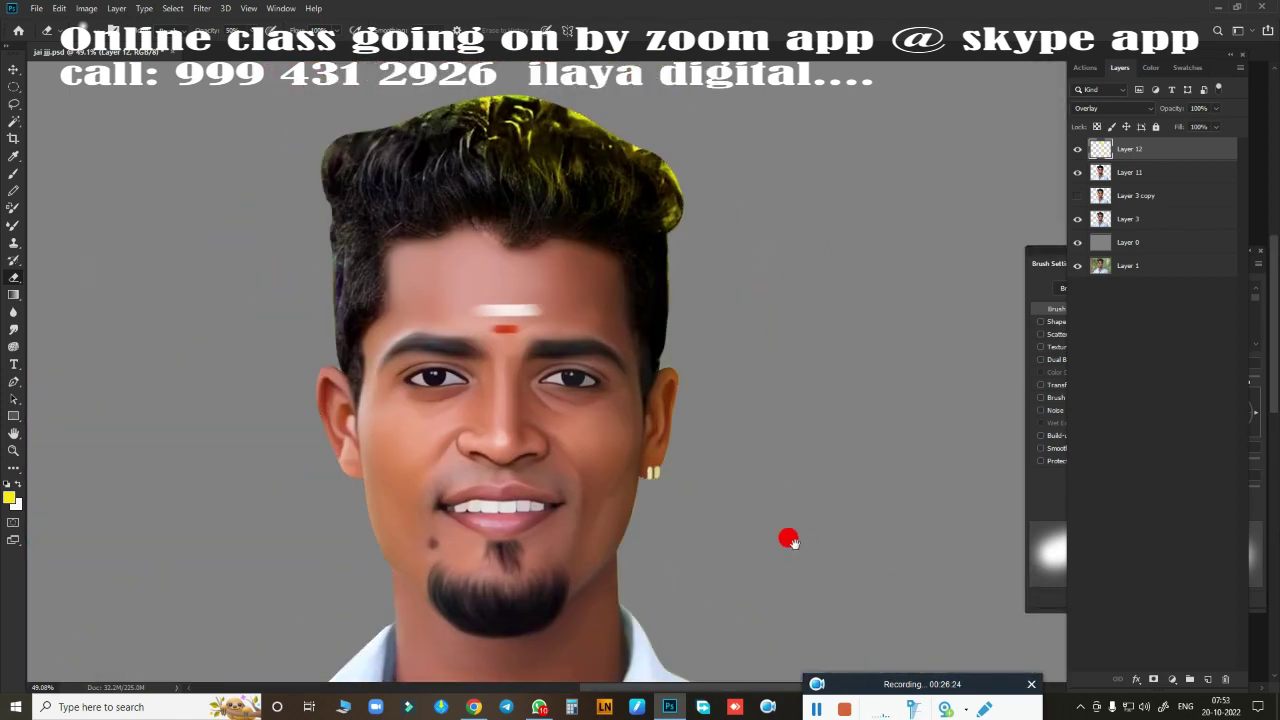
key(b)
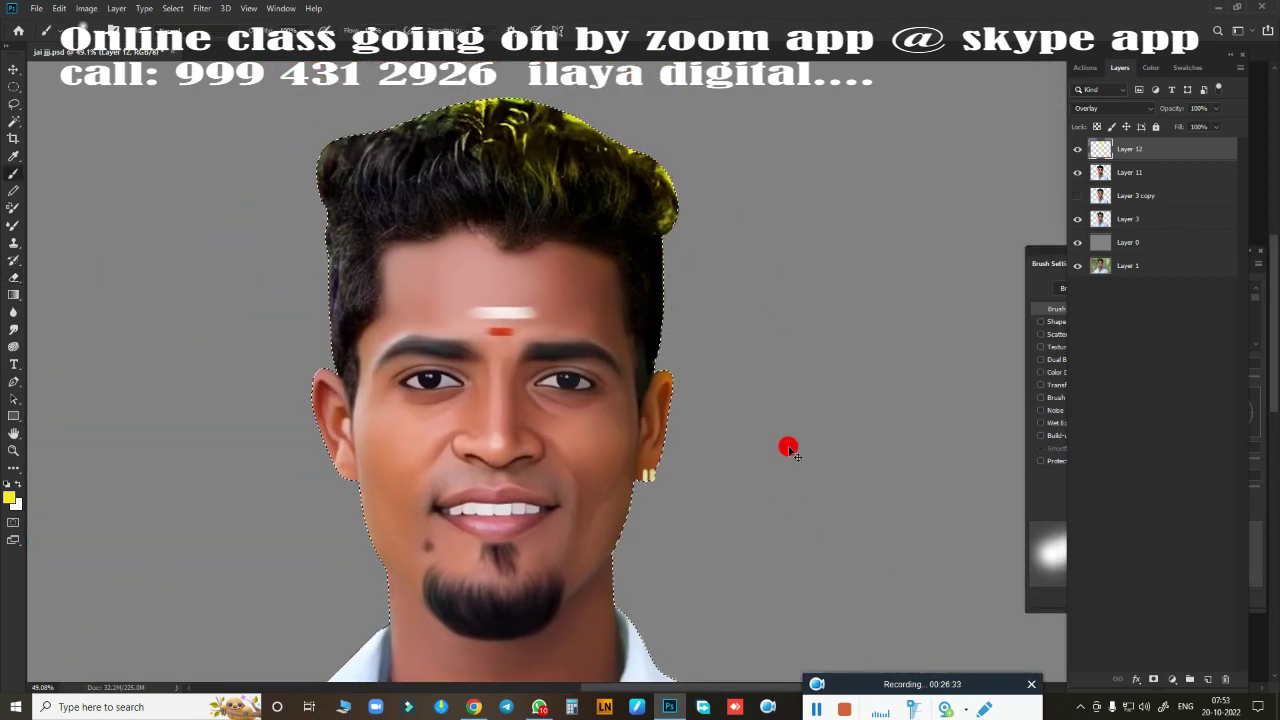
scroll(780, 345, down, 2)
- Paint yellow over the left half of the hair on a layer set to Overlay
key(ctrl+u)
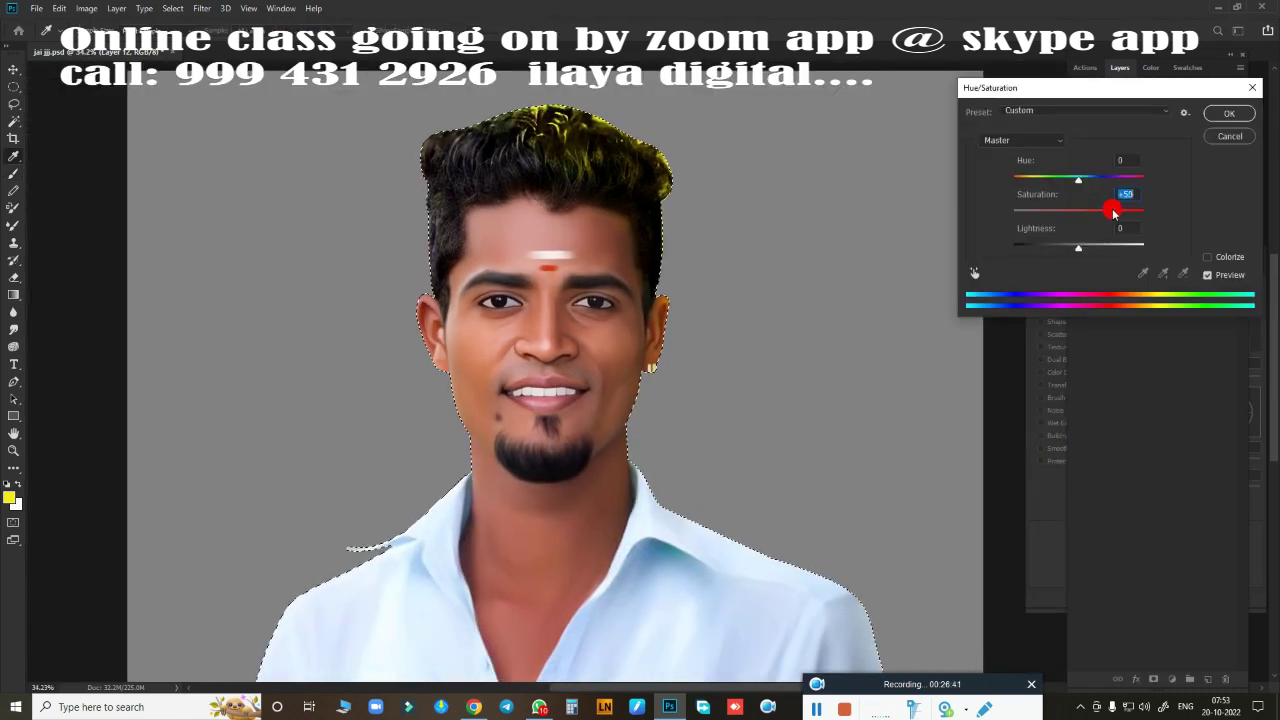
key(Return)
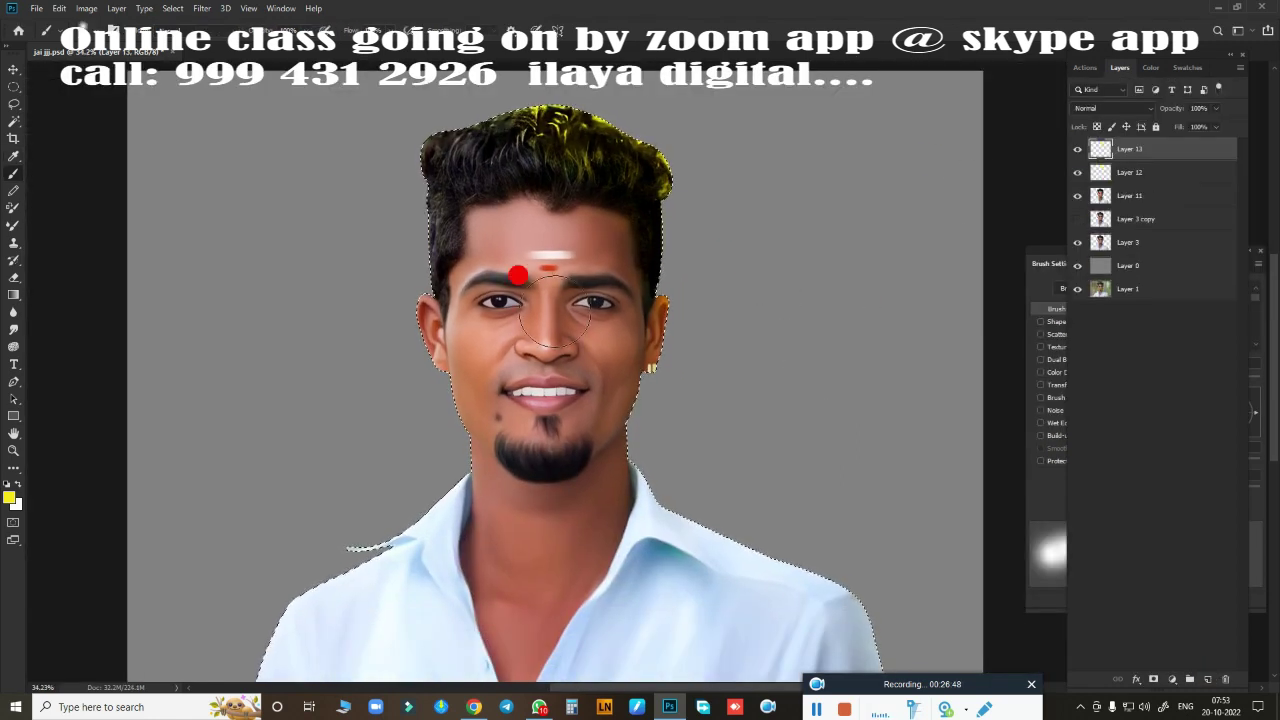
drag(555, 312, 315, 517)
click(1118, 107)
click(1106, 270)
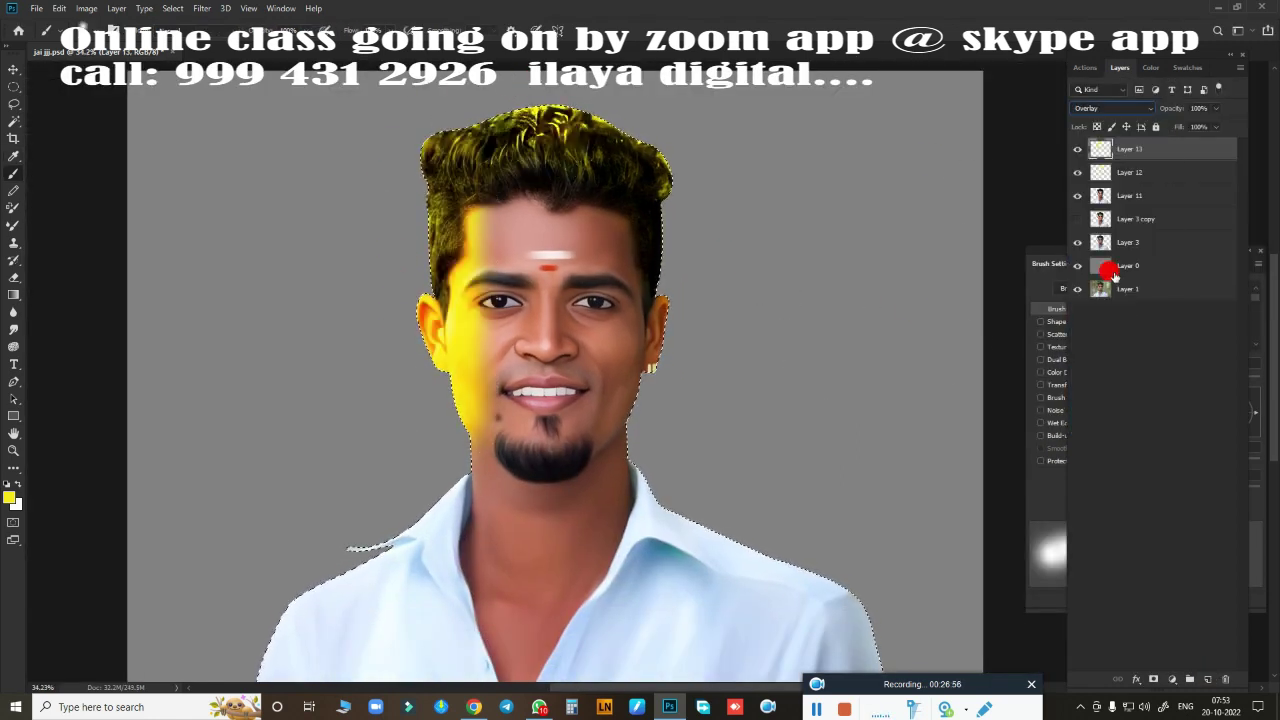
click(1110, 108)
click(1096, 272)
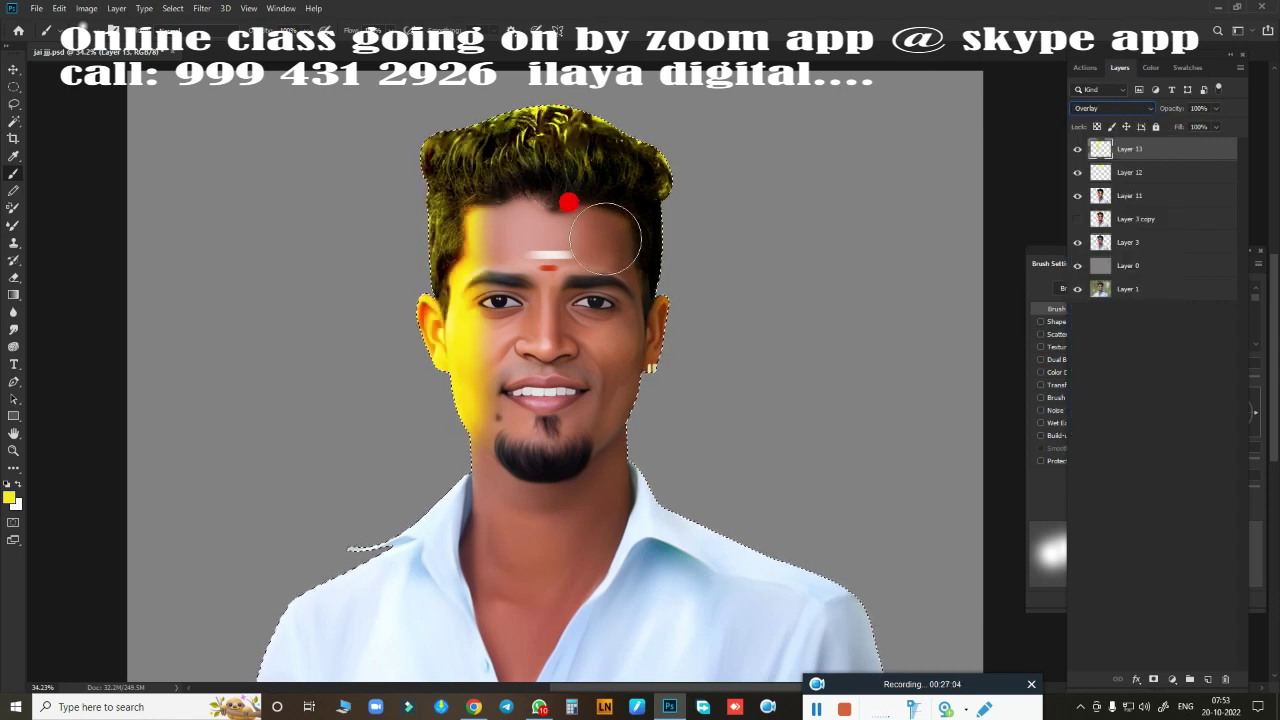
- Erase the yellow spill from the face and ear, then shift the tint toward orange
key(e)
drag(527, 300, 498, 450)
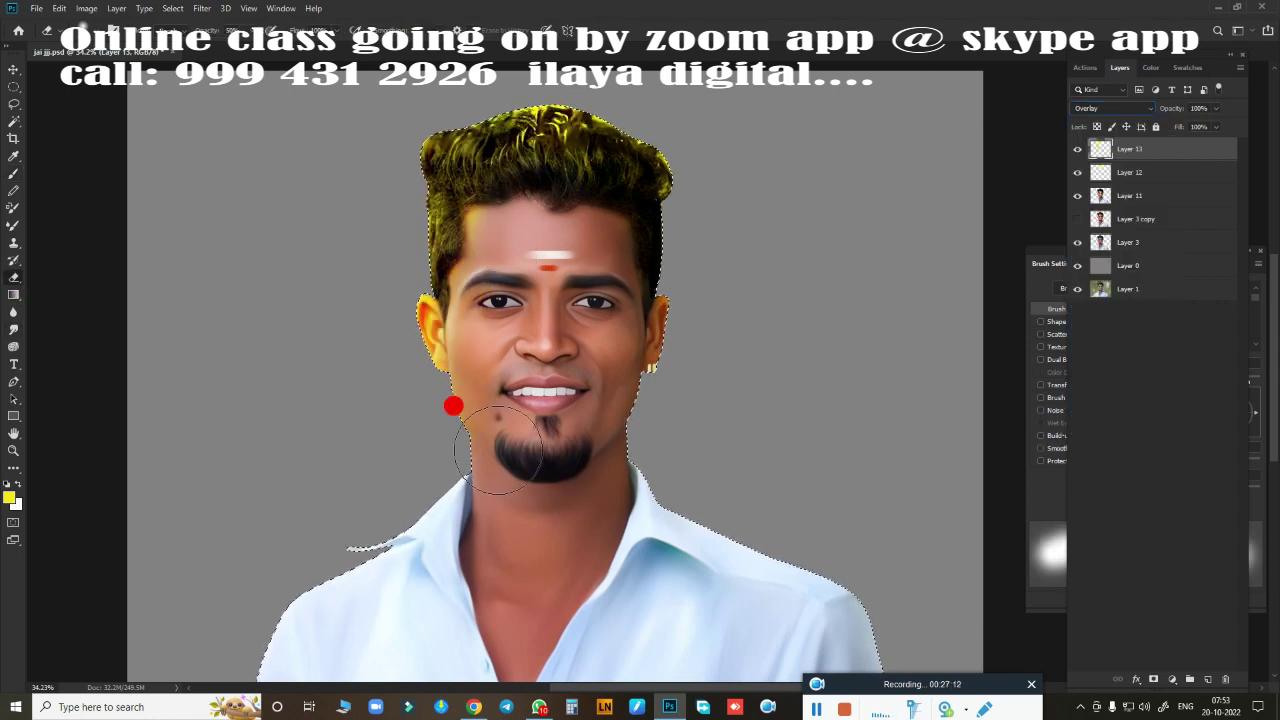
key(ctrl+u)
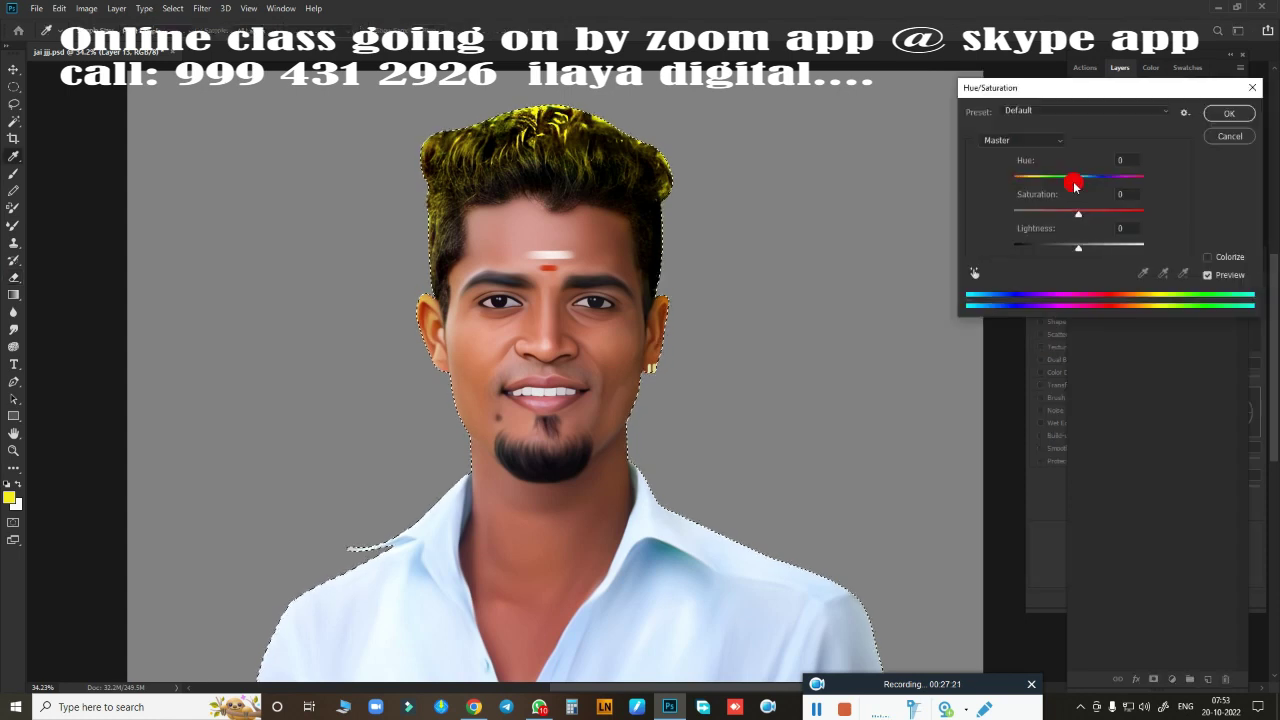
mouse_move(1072, 178)
mouse_down()
mouse_move(1050, 180)
mouse_move(1143, 183)
mouse_move(1078, 203)
mouse_up()
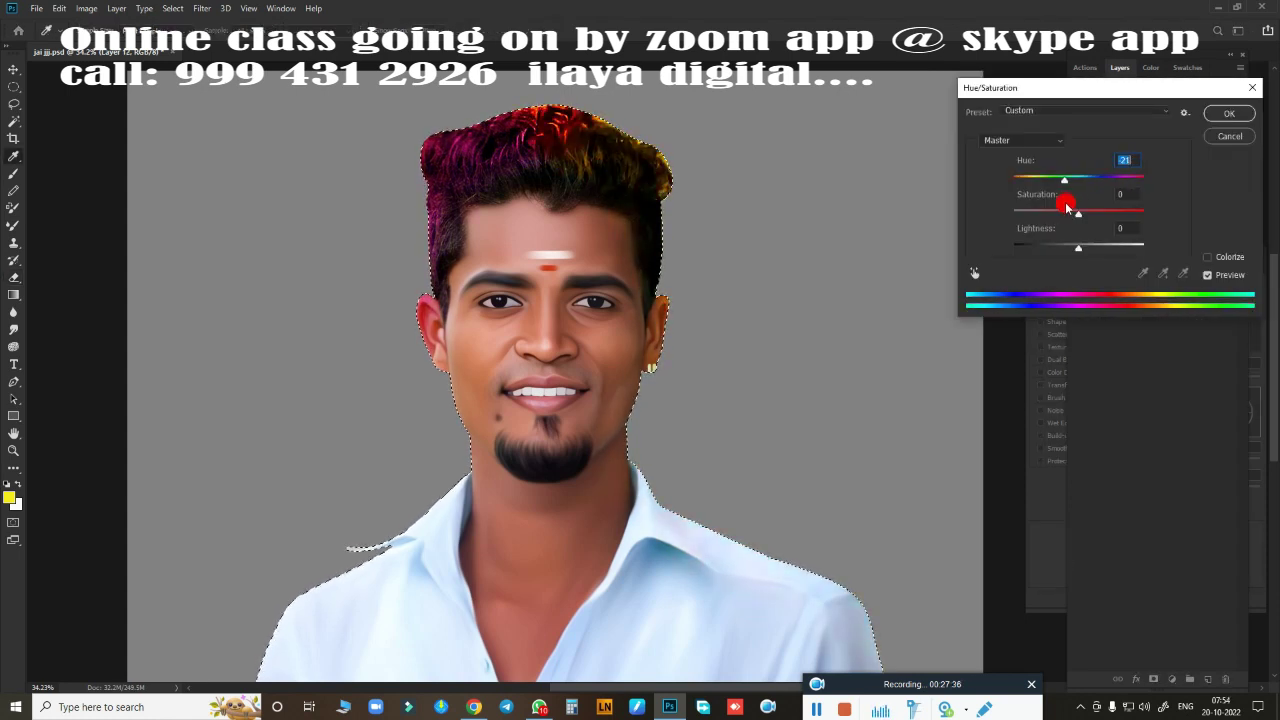
click(1229, 113)
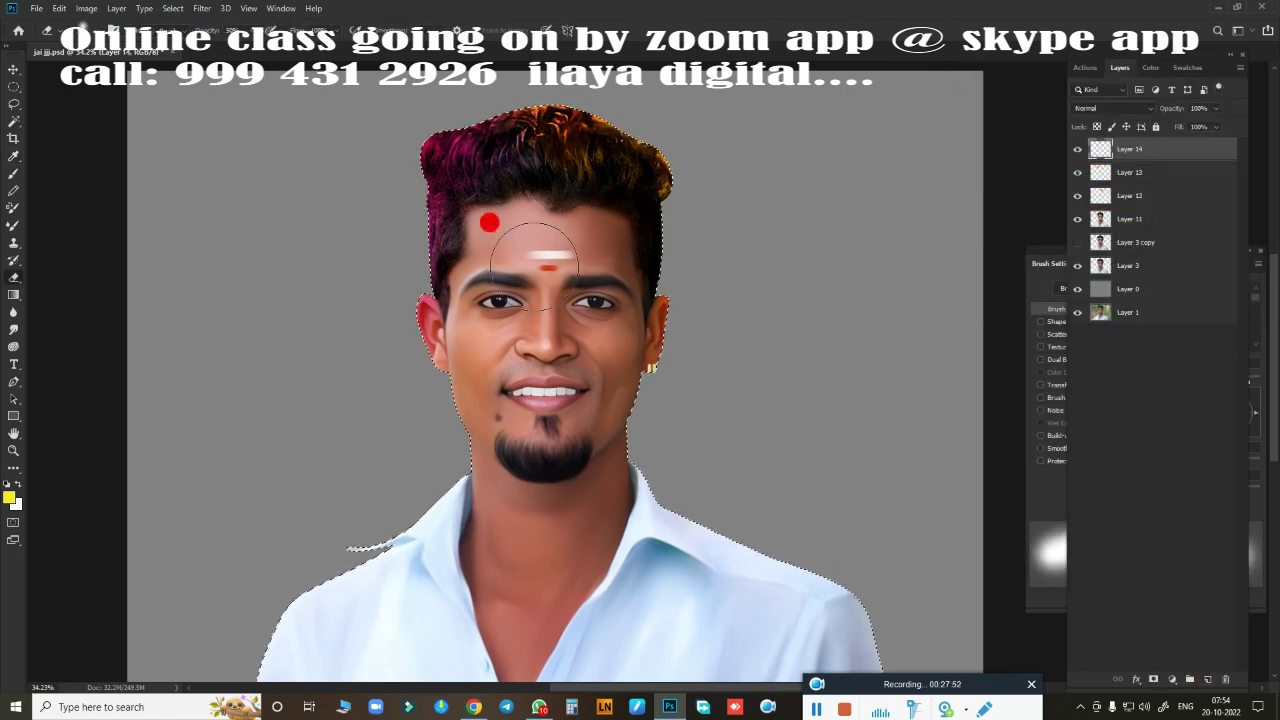
- Paint cyan across the top of the hair on an Overlay layer
click(1187, 67)
click(1170, 110)
click(1121, 68)
key(b)
drag(548, 132, 508, 118)
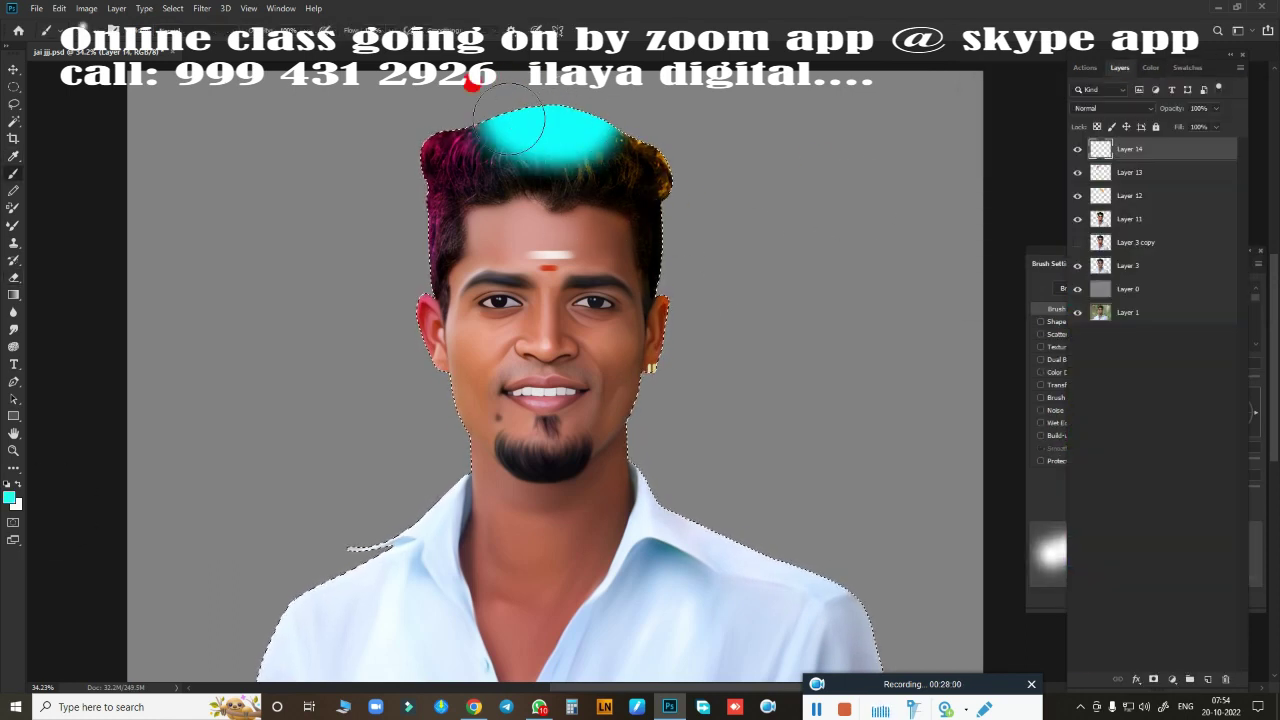
click(1112, 108)
click(1106, 263)
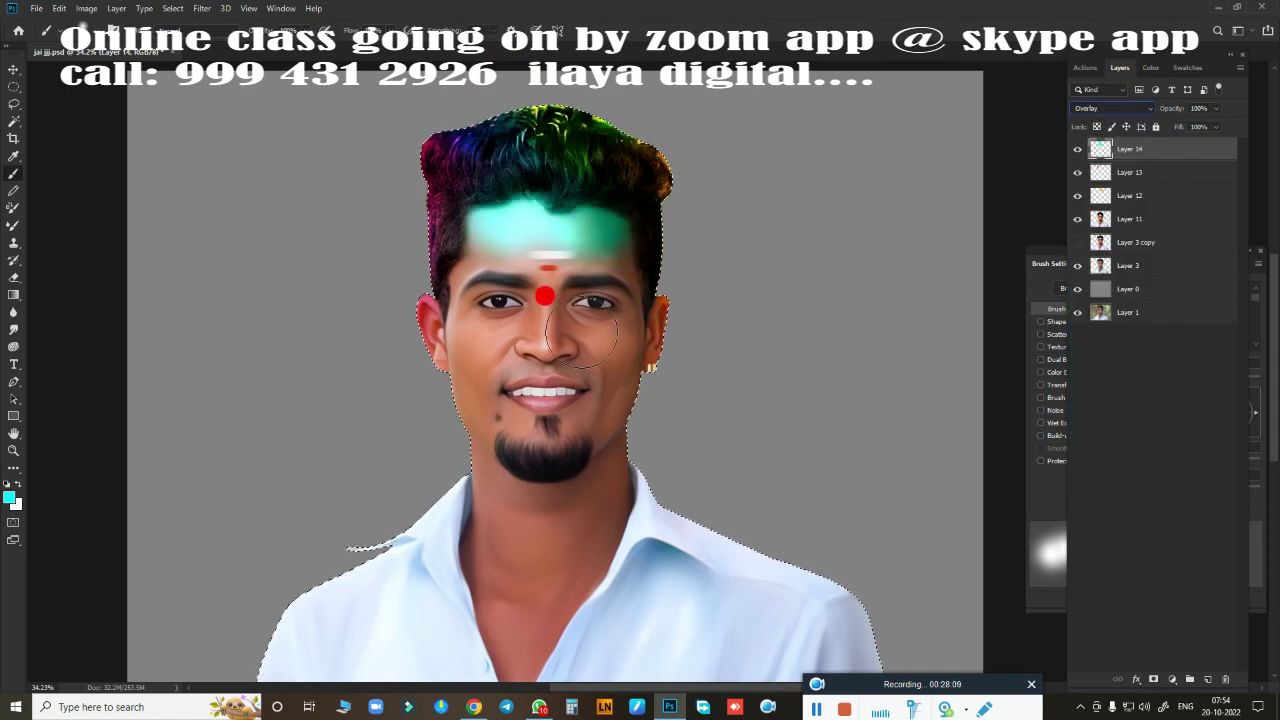
- Erase the cyan from the forehead and shift the cyan hair tint toward red
click(20, 278)
drag(443, 194, 598, 270)
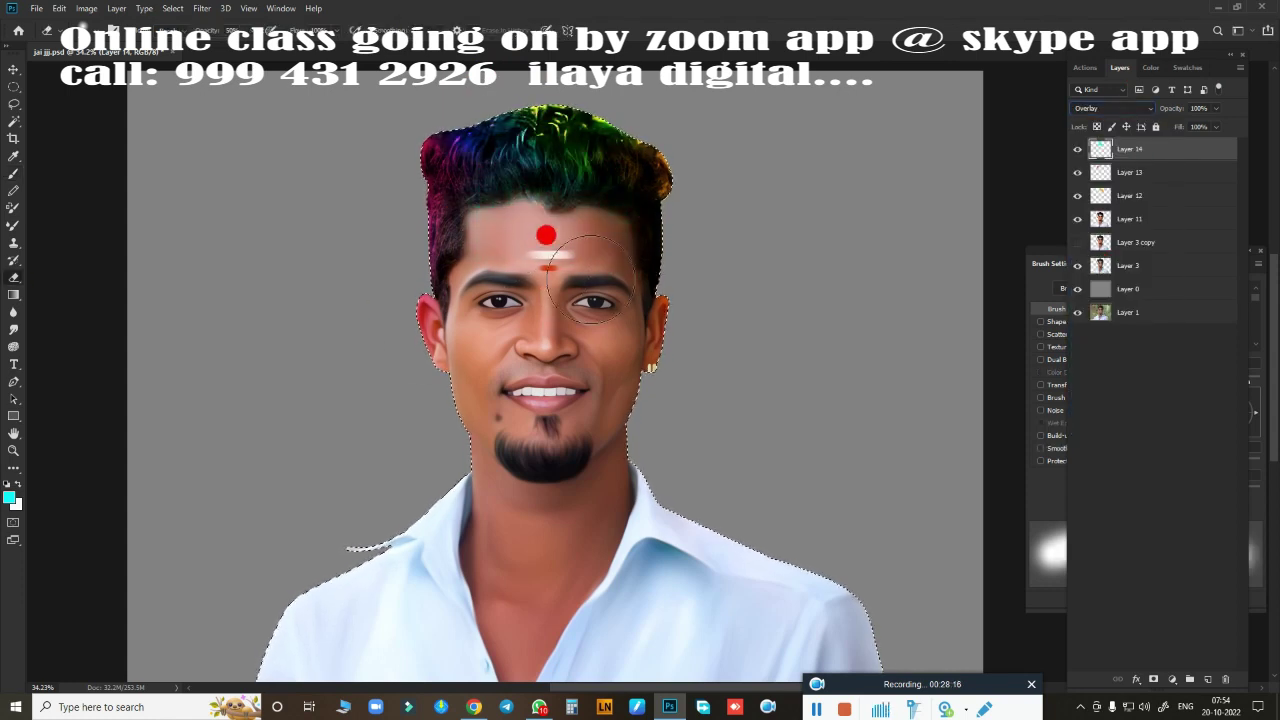
key(ctrl+u)
mouse_move(1080, 177)
mouse_down()
mouse_move(1013, 178)
mouse_move(1088, 193)
mouse_move(1075, 211)
mouse_move(1035, 197)
mouse_up()
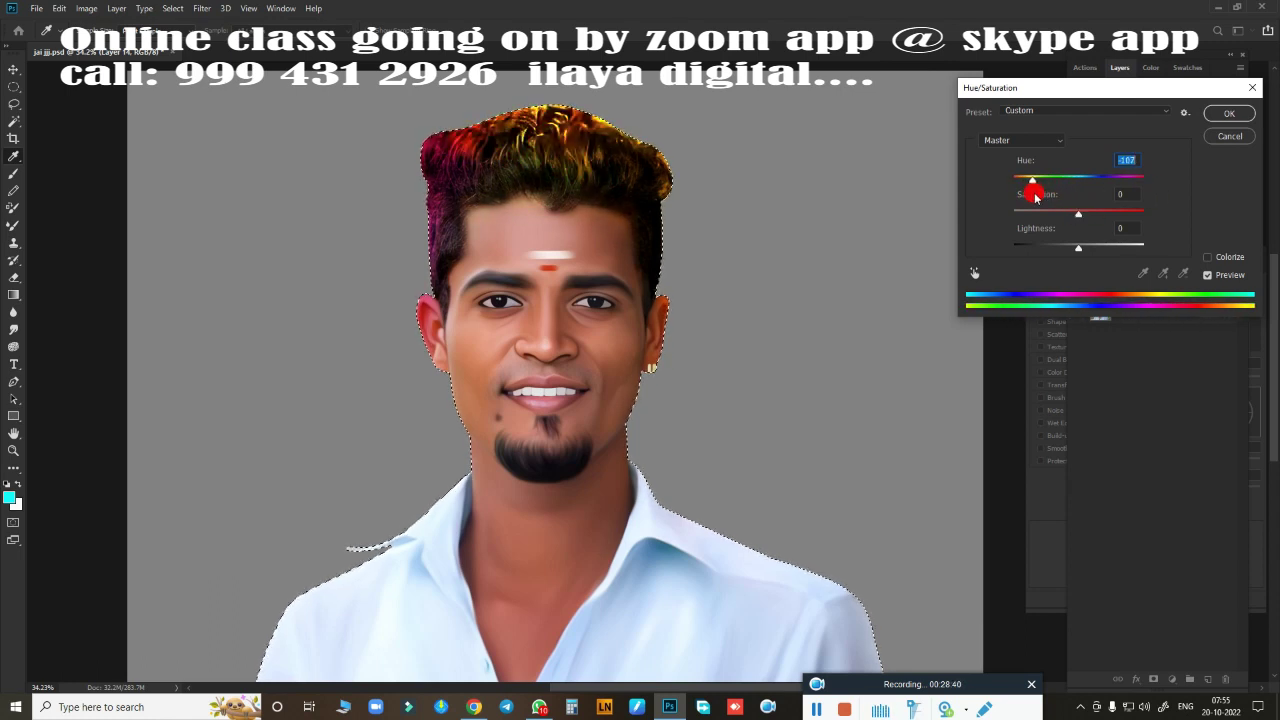
key(Return)
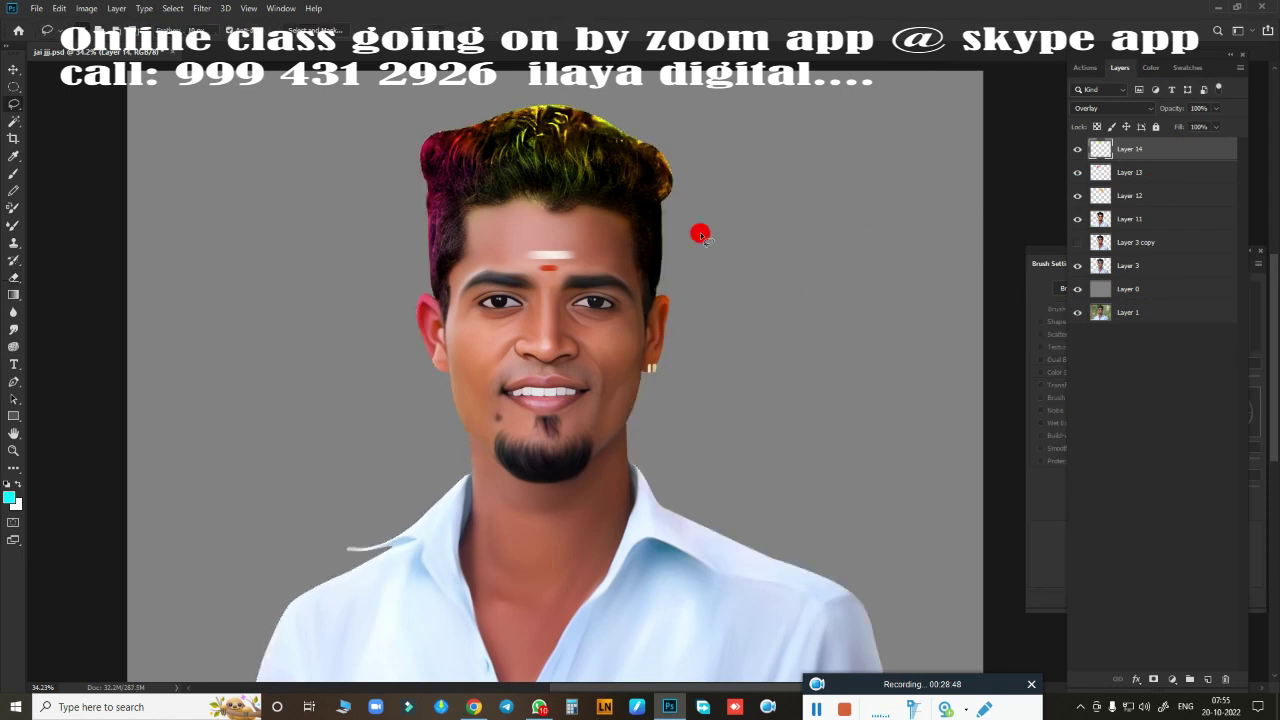
- Feather the selected hair patch and shift its hue to +105
key(shift+F6)
key(Return)
key(ctrl+u)
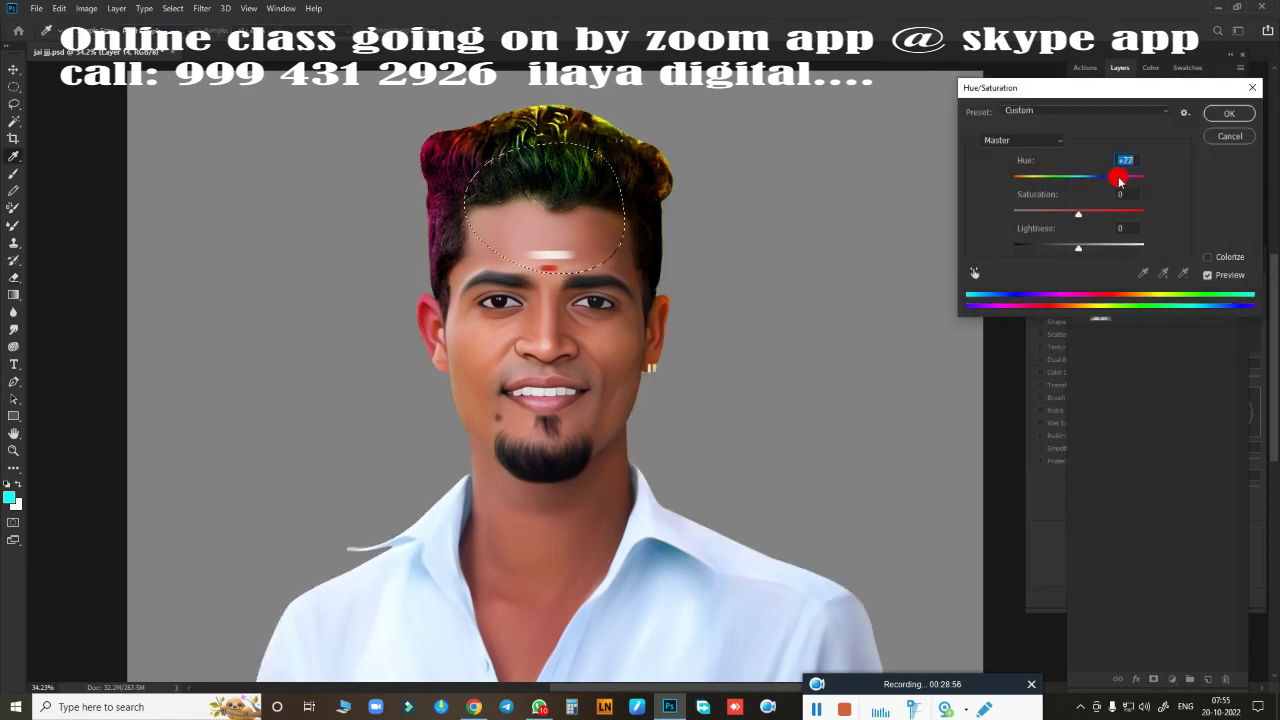
drag(1120, 177, 1125, 185)
key(Return)
key(ctrl+d)
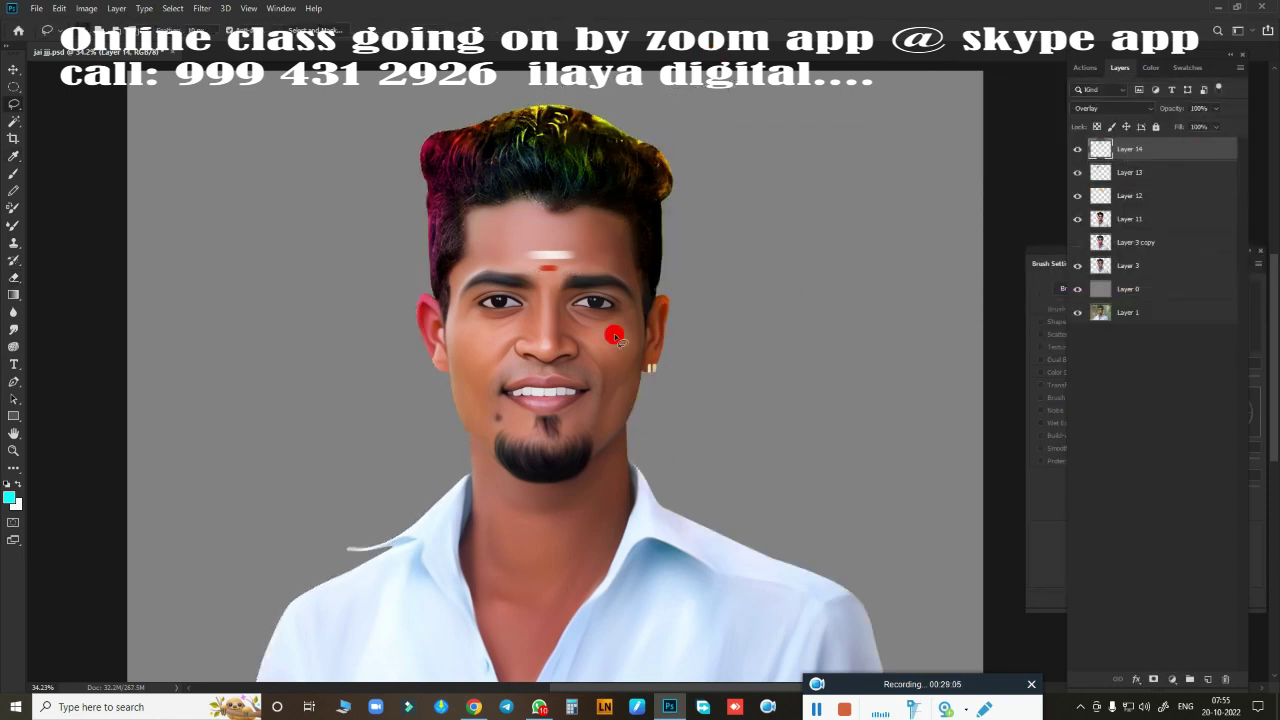
- Select another hair patch, feather it and shift its hue to +120
drag(625, 98, 628, 102)
key(shift+F6)
key(Return)
key(ctrl+u)
mouse_move(1078, 178)
mouse_down()
mouse_move(1128, 176)
mouse_move(1047, 193)
mouse_up()
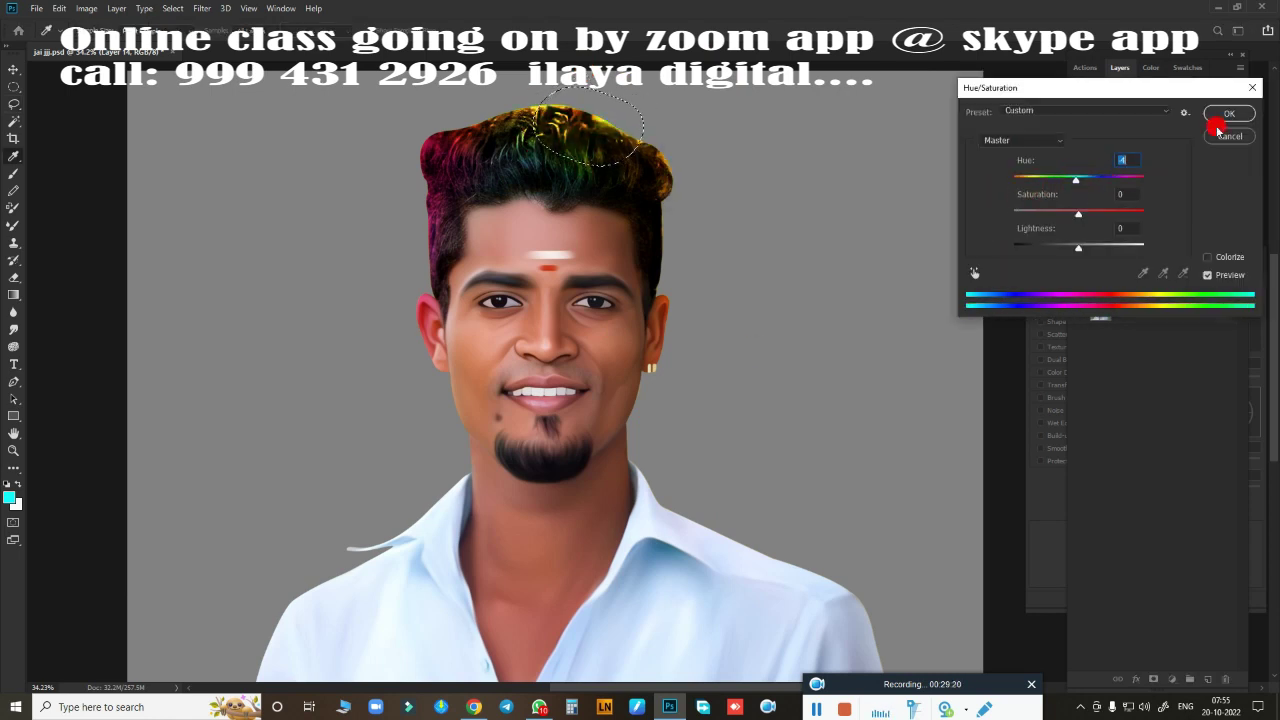
click(1220, 118)
- Merge the hair colour layers 12–14 into Layer 14 and set it back to Overlay
shift+click(1130, 196)
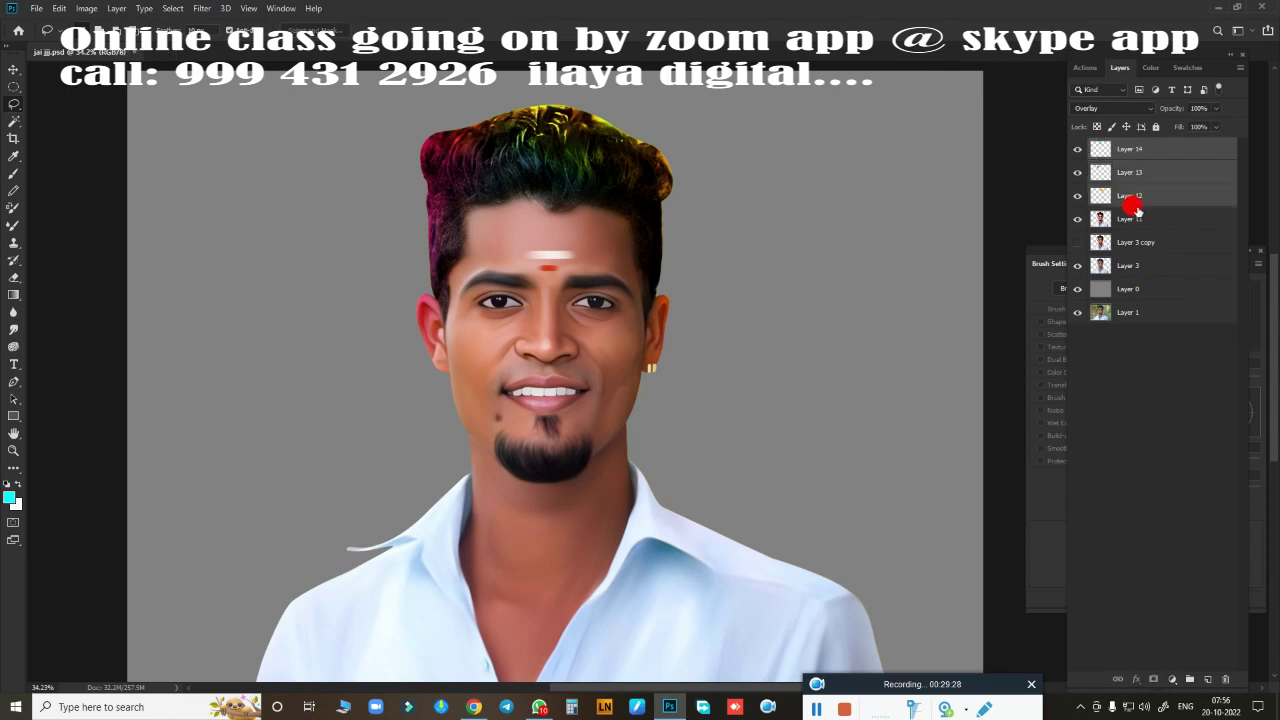
key(ctrl+e)
click(1112, 108)
click(1094, 258)
- Add Layer 15 and smudge the magenta strands toward the left edge and along the hairline
click(1207, 679)
scroll(663, 320, up, 3)
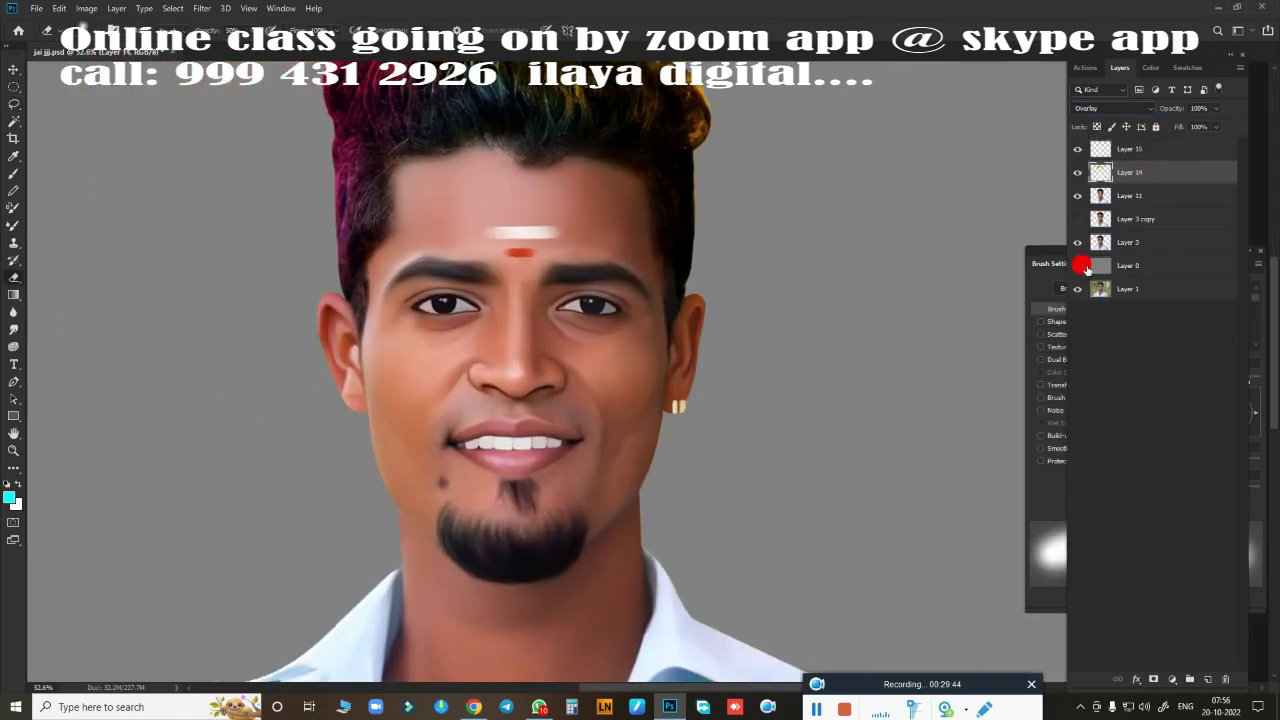
scroll(509, 314, up, 1)
scroll(509, 314, up, 2)
scroll(649, 386, up, 2)
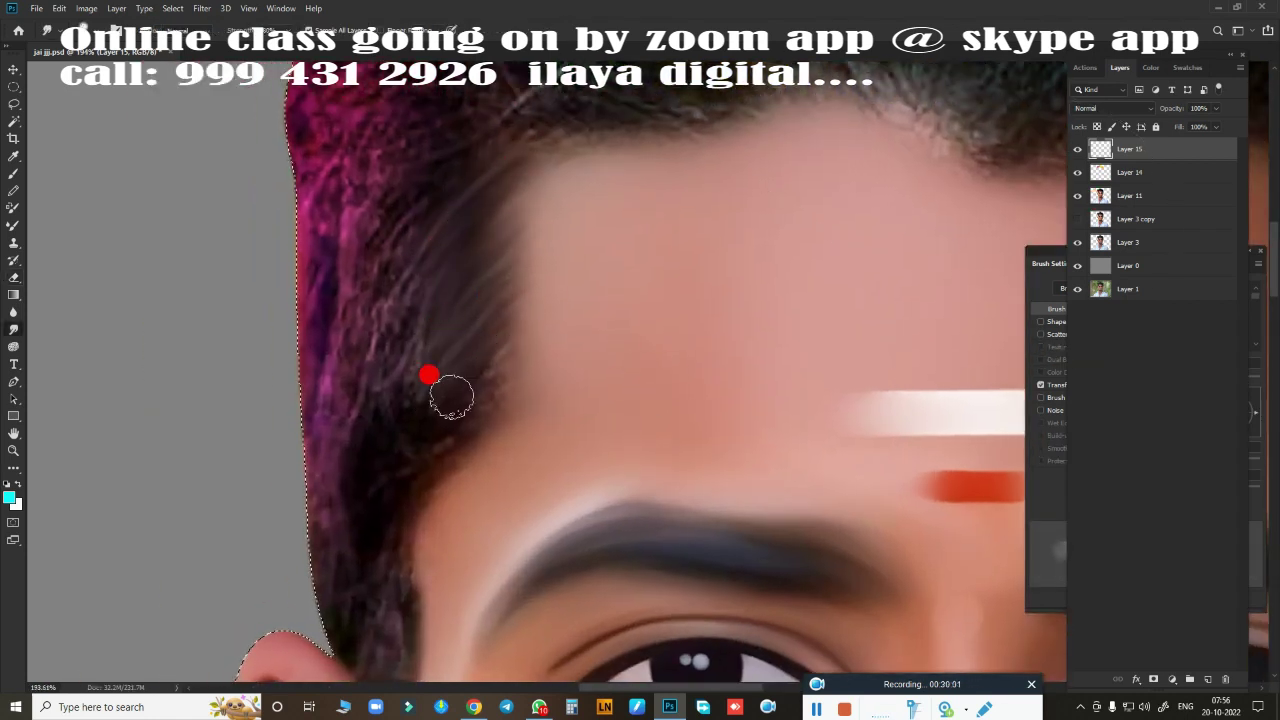
drag(410, 203, 331, 421)
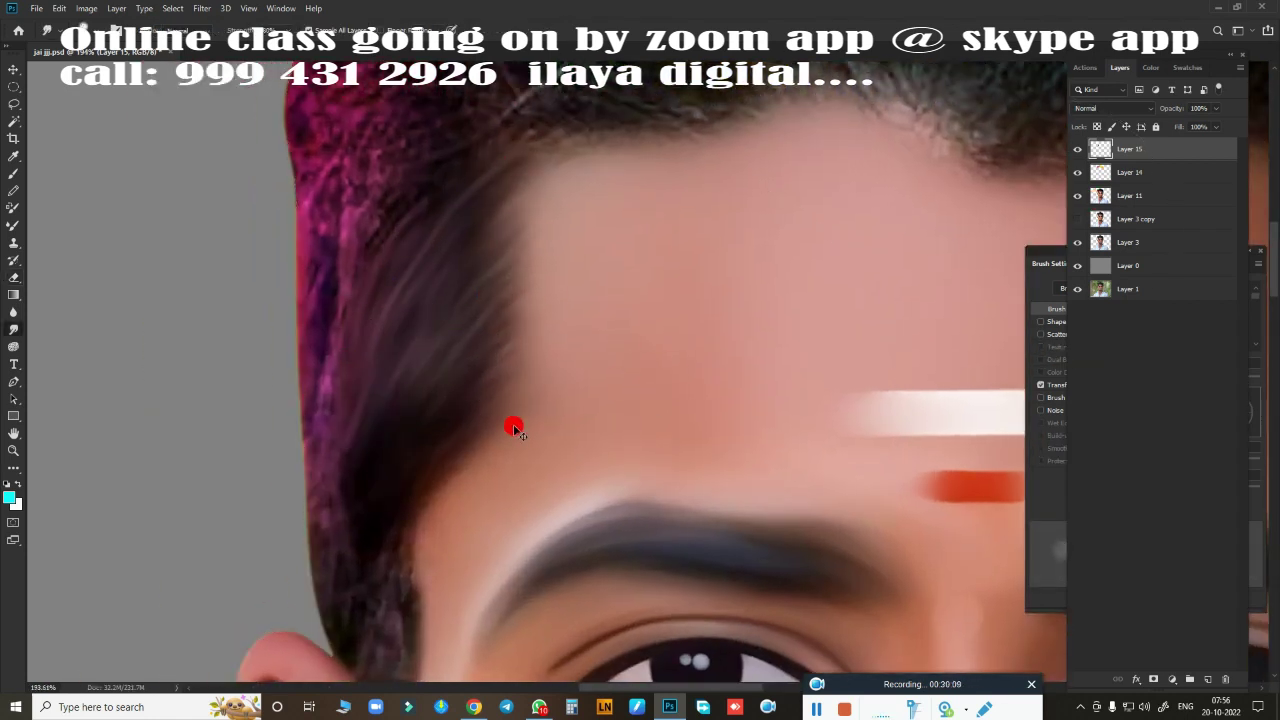
drag(384, 200, 464, 215)
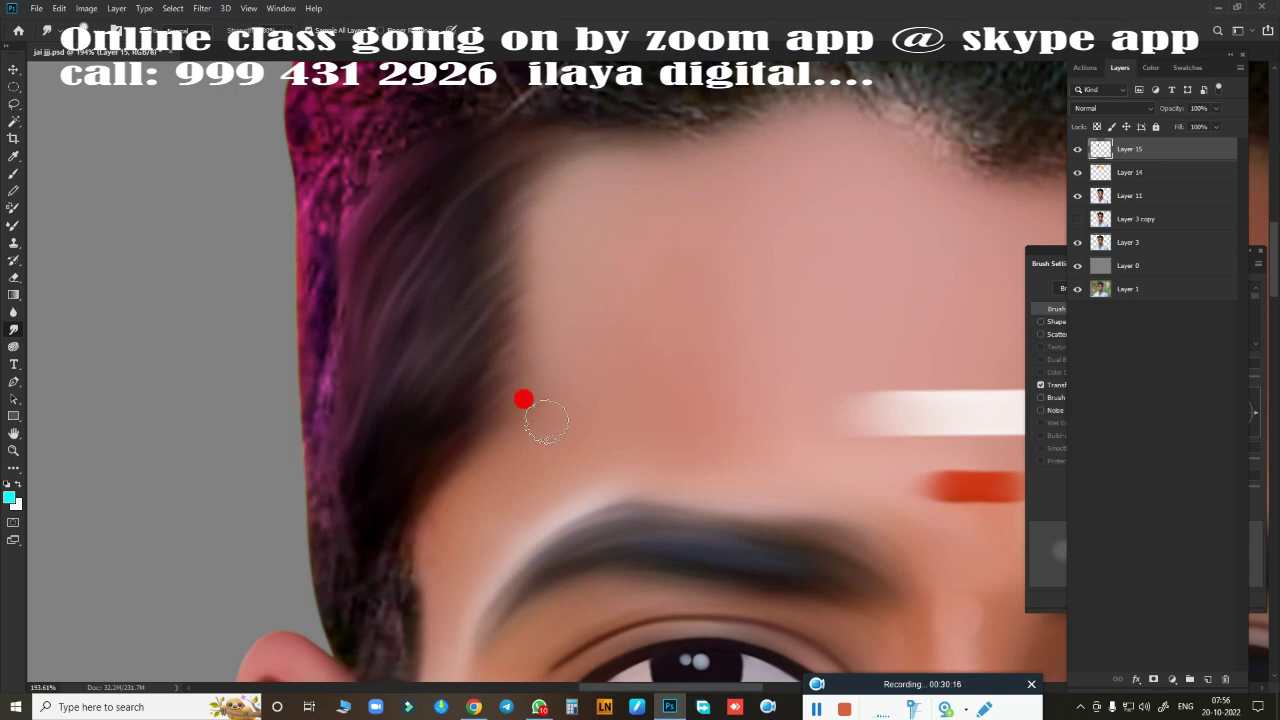
- Smudge the hair texture near the left edge into smooth strokes
scroll(523, 400, down, 3)
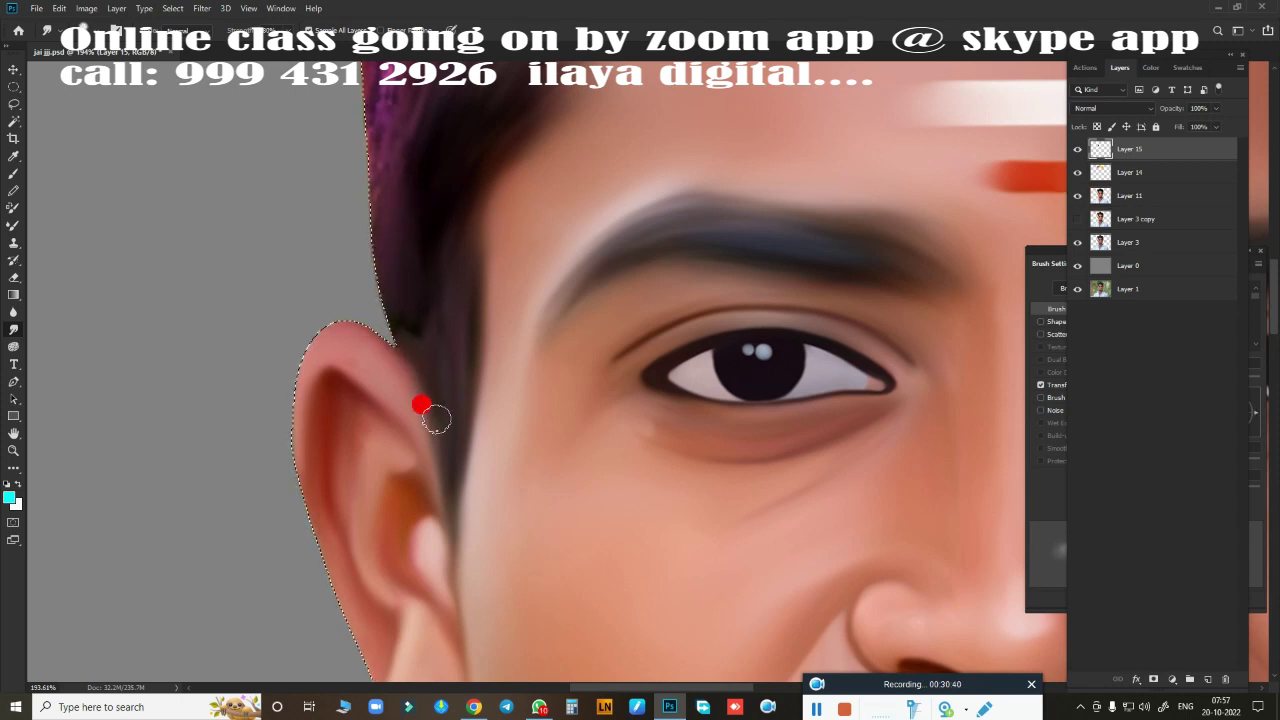
scroll(420, 380, up, 3)
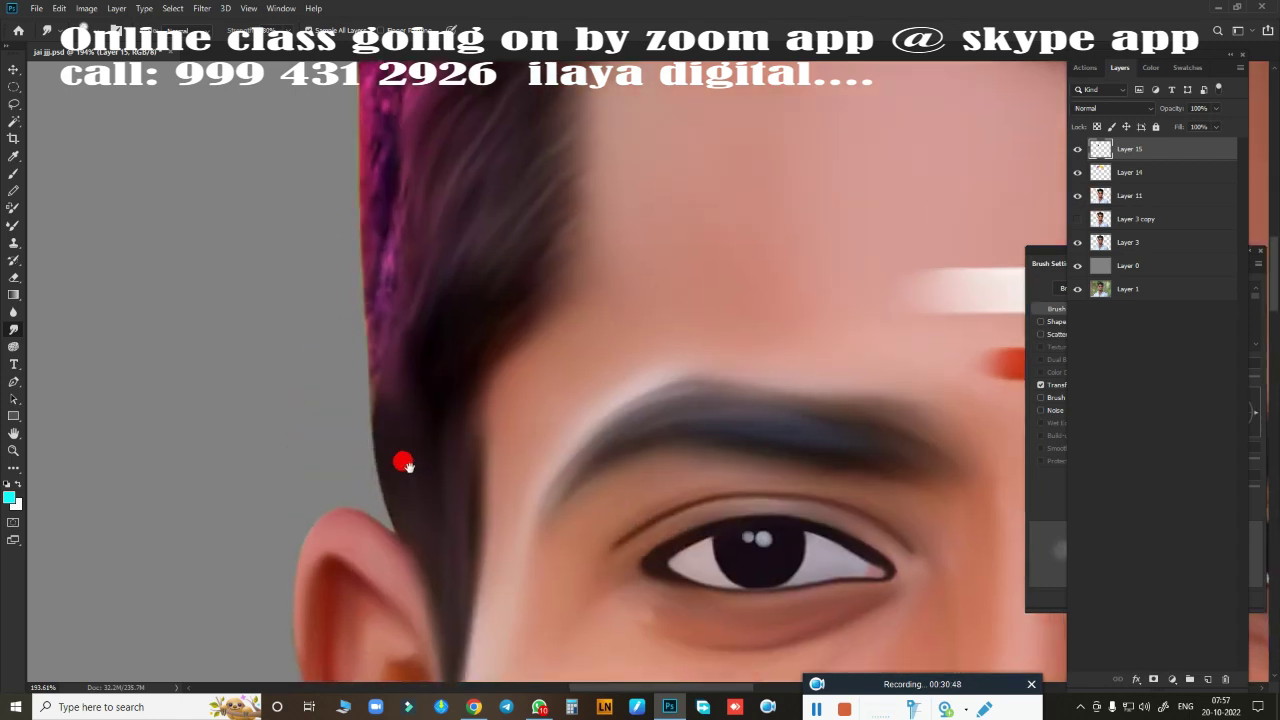
scroll(365, 431, up, 5)
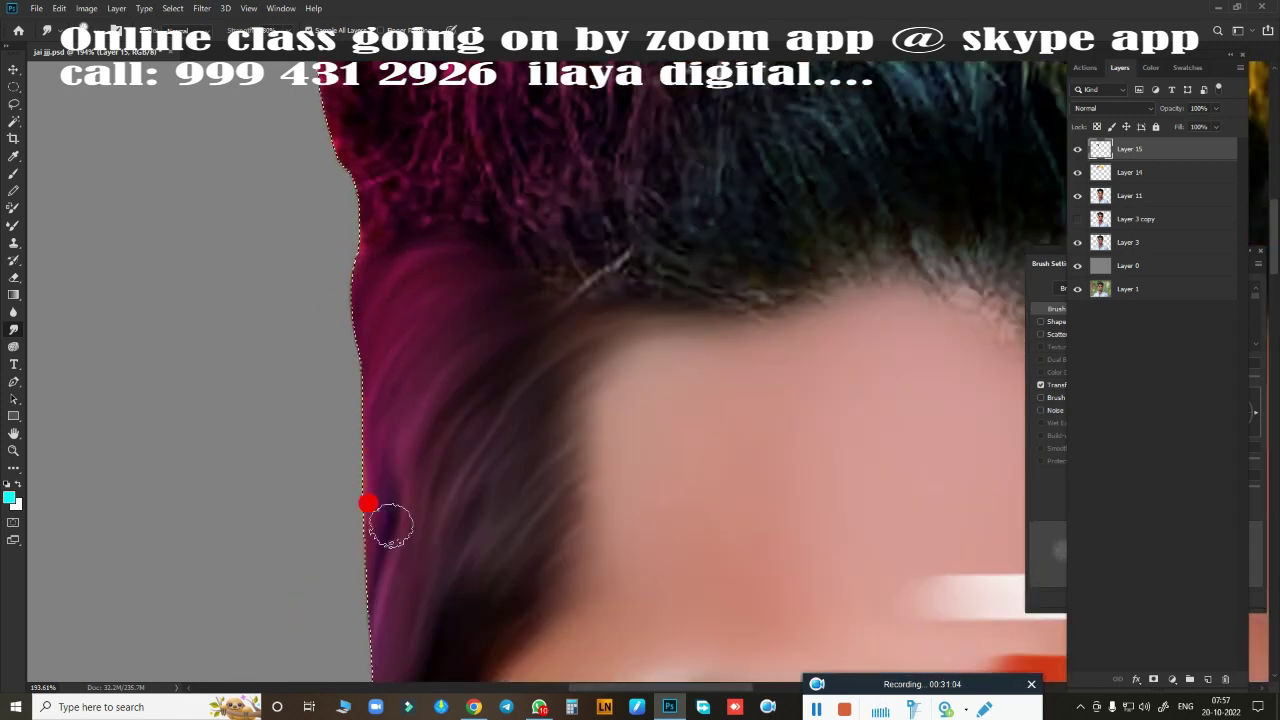
scroll(340, 500, up, 3)
mouse_move(328, 434)
mouse_down()
mouse_move(291, 297)
mouse_move(429, 137)
mouse_move(463, 417)
mouse_move(523, 412)
mouse_move(586, 200)
mouse_move(726, 257)
mouse_move(537, 366)
mouse_up()
scroll(441, 238, right, 3)
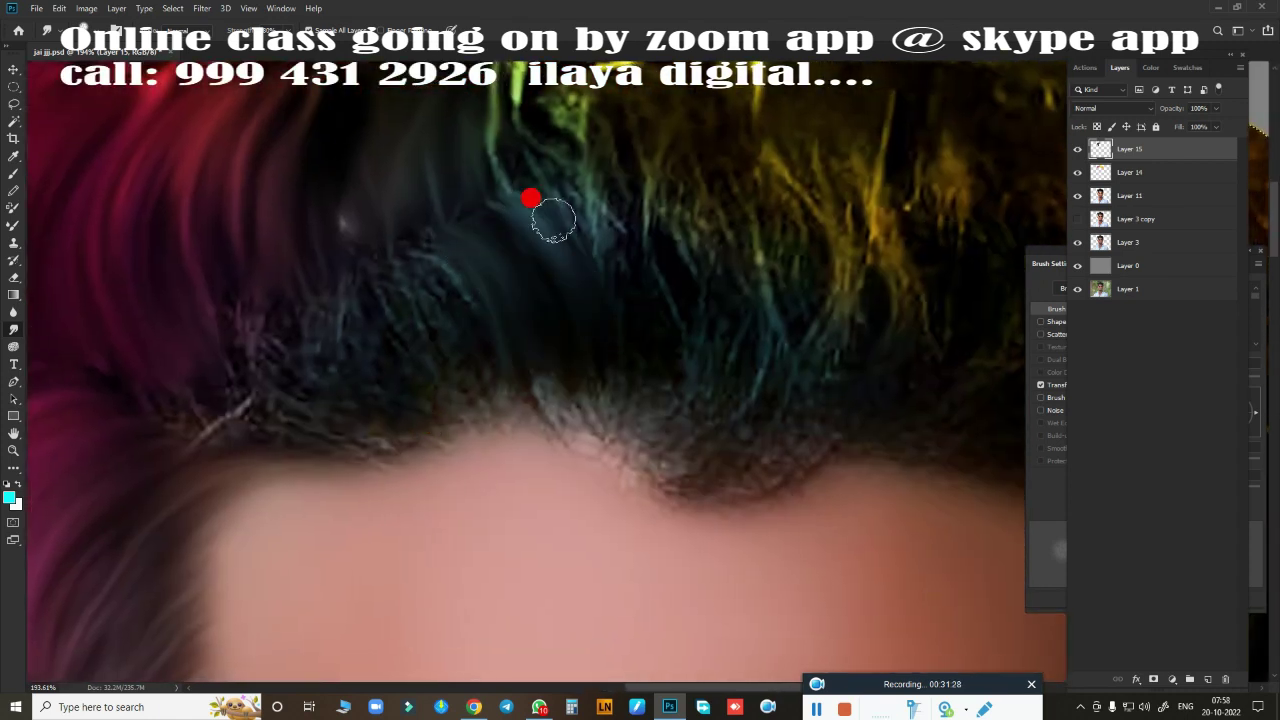
- Smudge out the light stray strand running through the hair
scroll(577, 386, left, 3)
scroll(600, 177, left, 3)
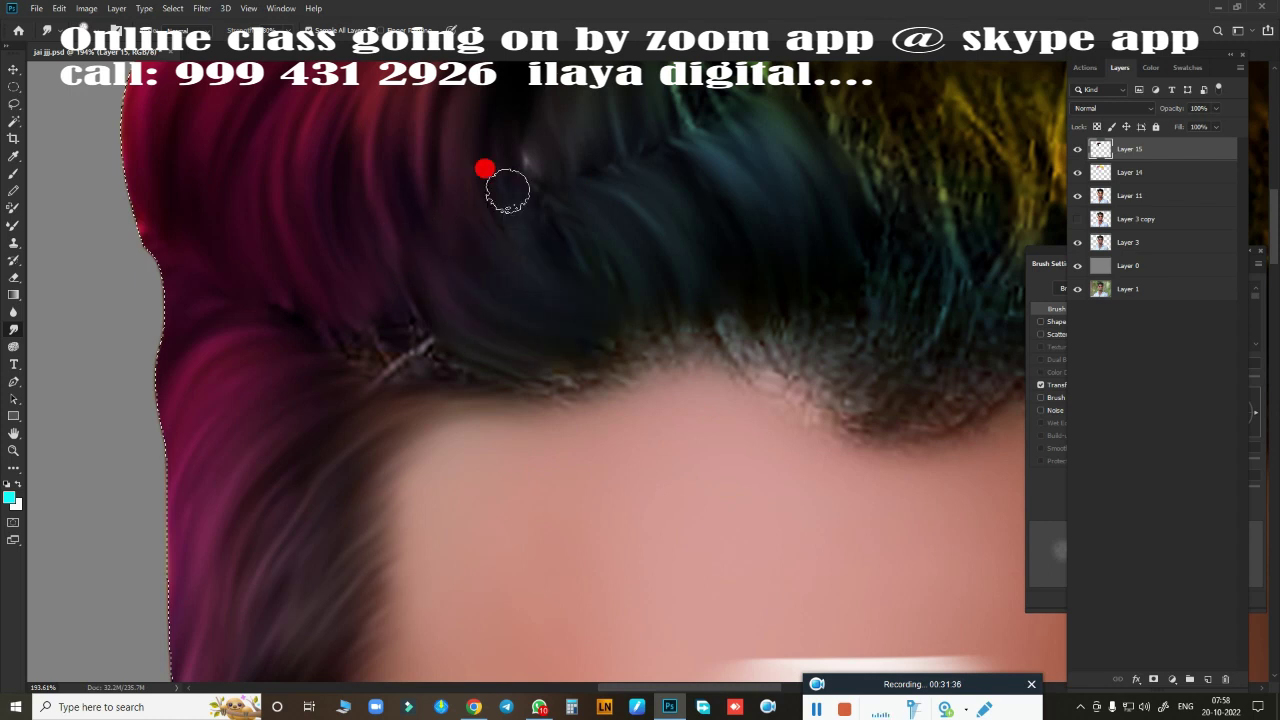
scroll(486, 171, up, 3)
scroll(537, 434, right, 2)
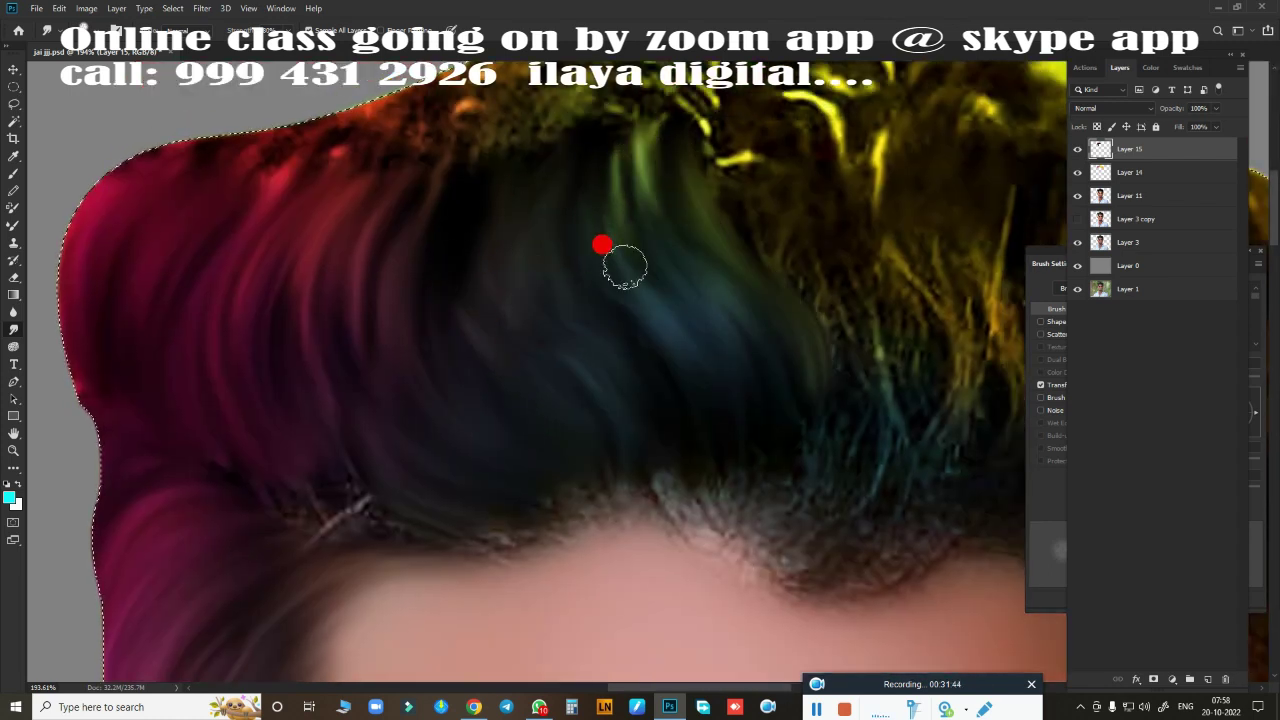
scroll(434, 463, down, 5)
scroll(434, 463, left, 3)
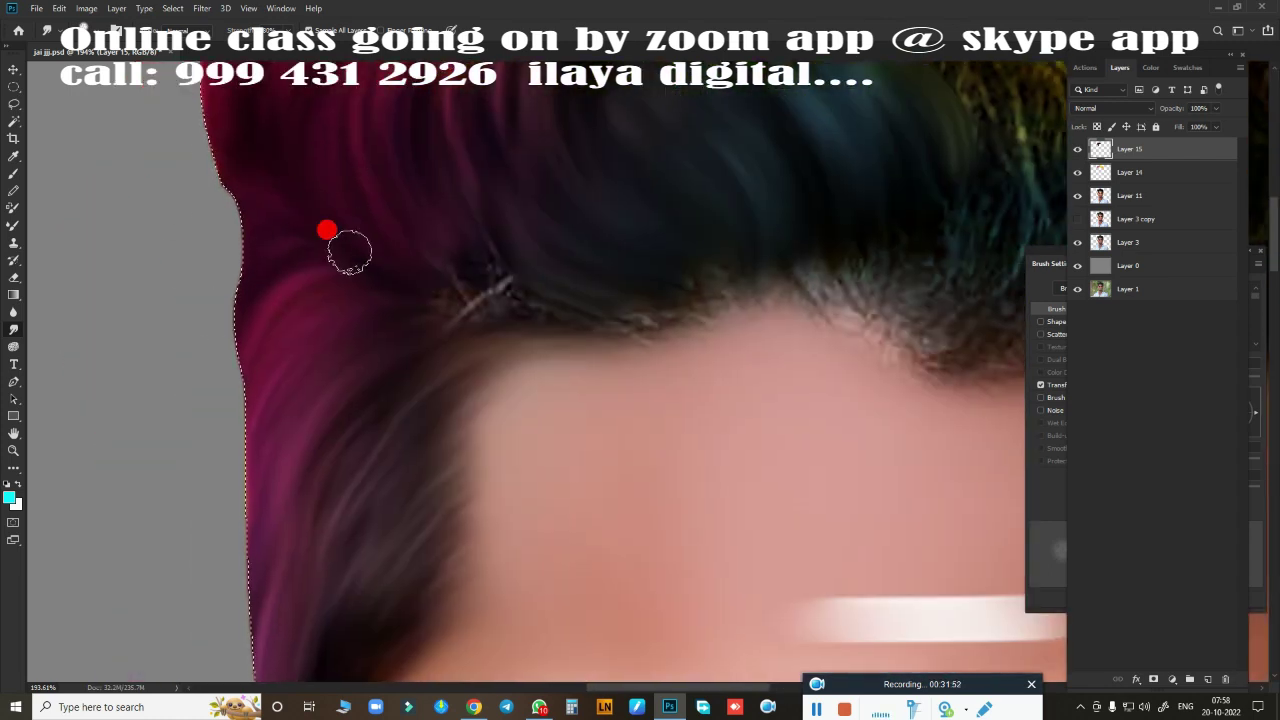
drag(349, 253, 528, 288)
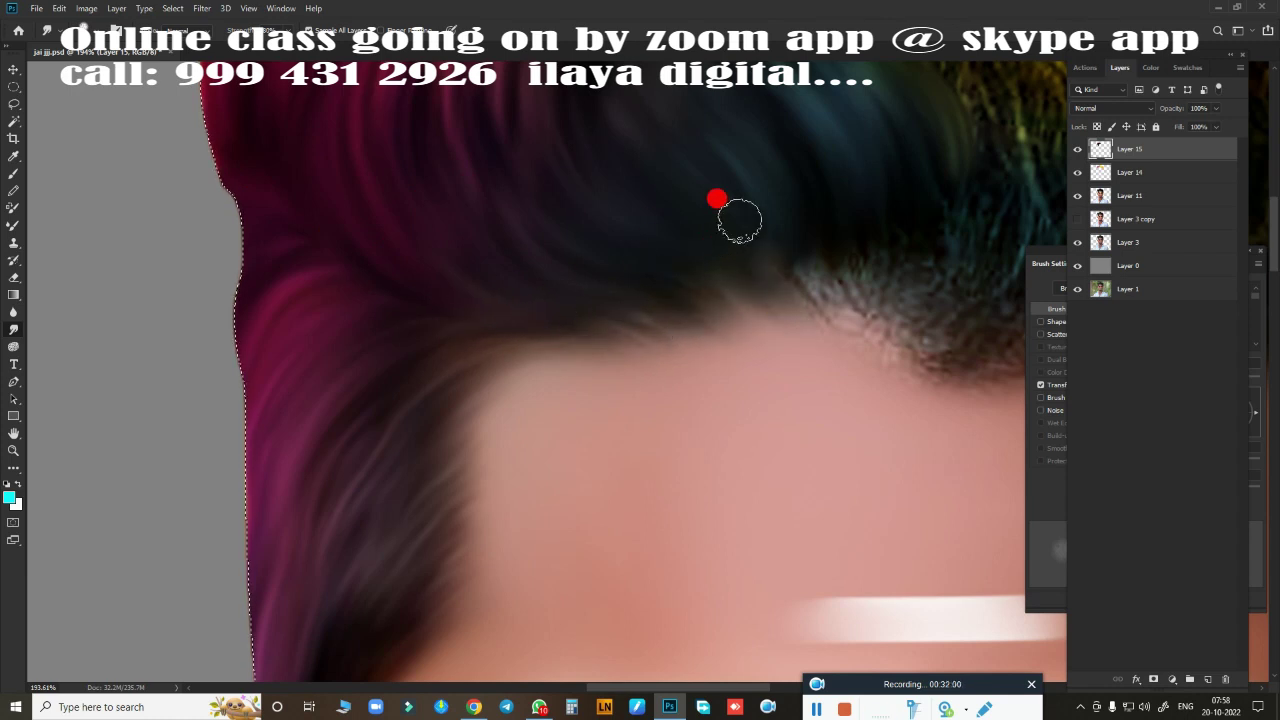
- Smudge the strands beside the hairline and toward the right side of the hair
scroll(714, 200, up, 4)
scroll(714, 200, right, 2)
scroll(571, 309, right, 4)
scroll(571, 309, up, 1)
drag(470, 467, 450, 441)
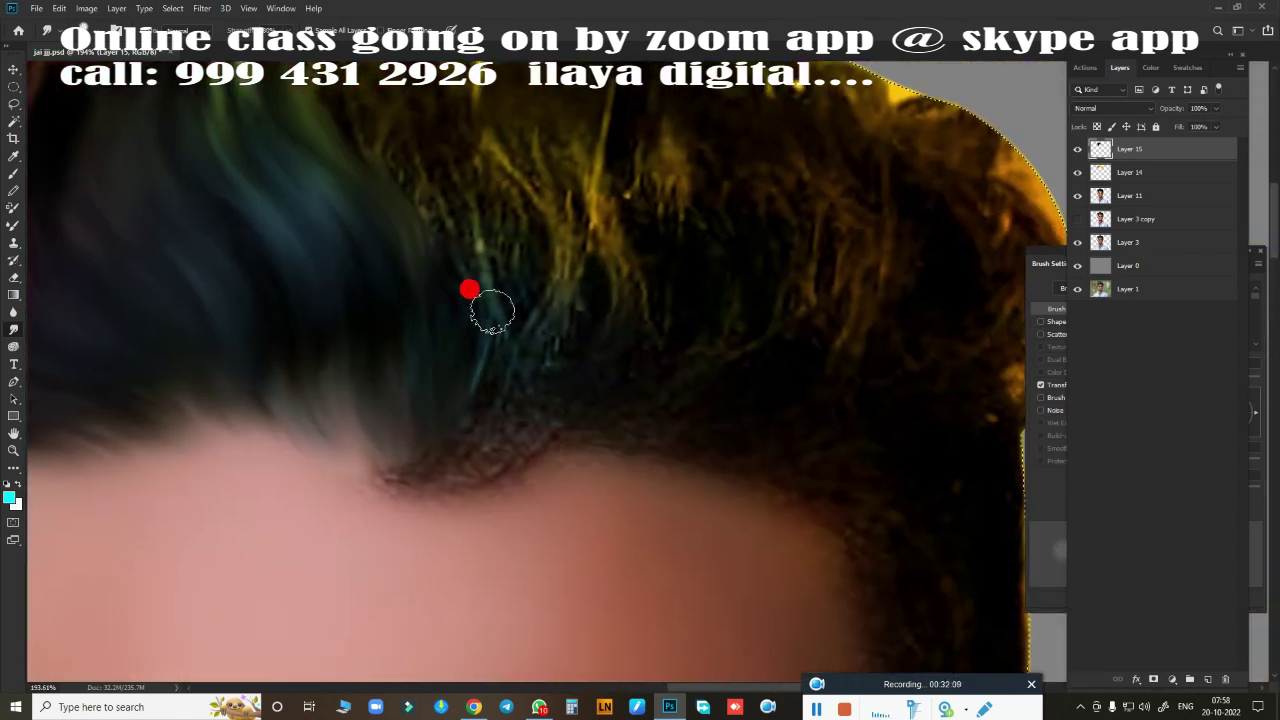
drag(592, 367, 505, 479)
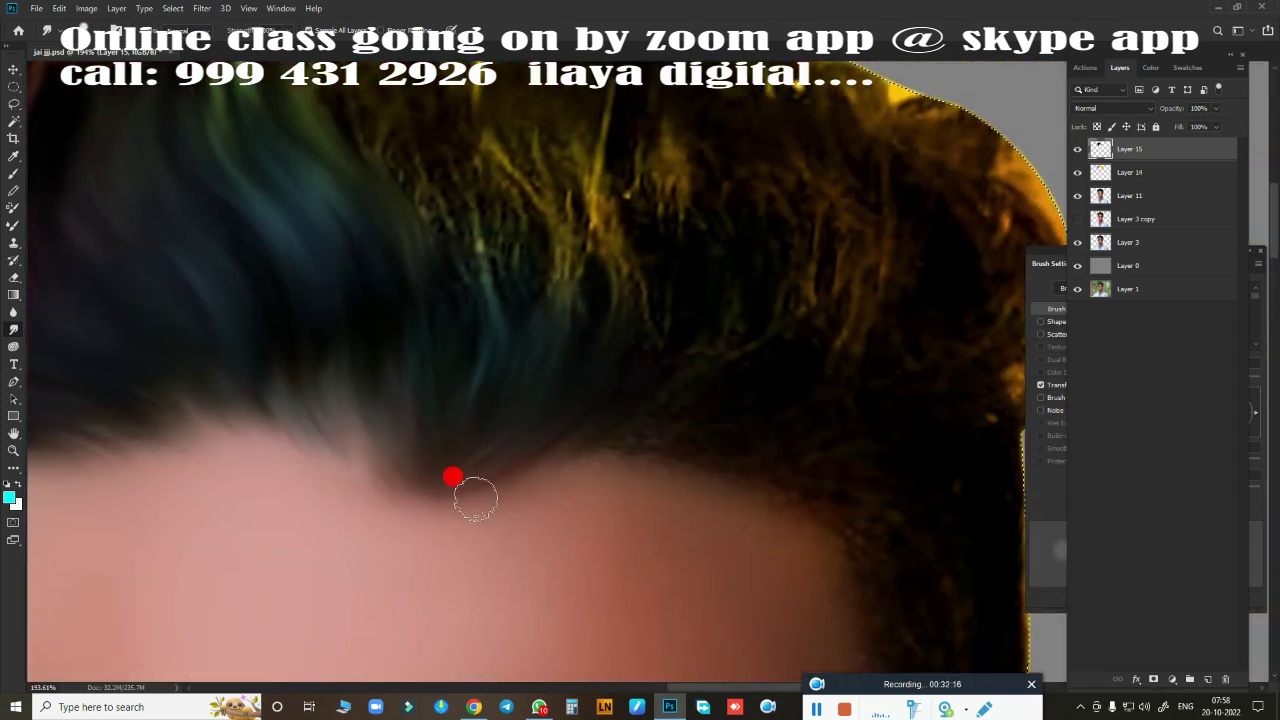
scroll(358, 376, up, 2)
drag(529, 209, 808, 349)
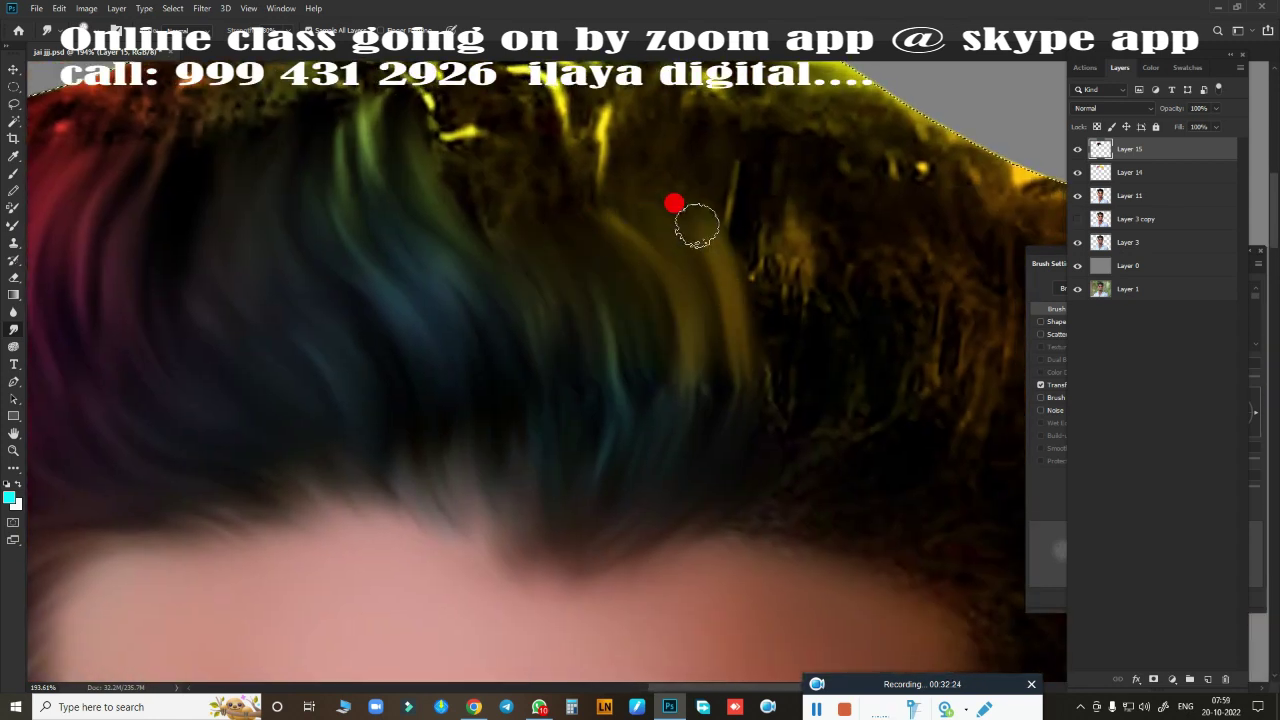
- Smudge the hairline under the fringe and the orange-textured right hair edge up to the top
scroll(451, 230, down, 3)
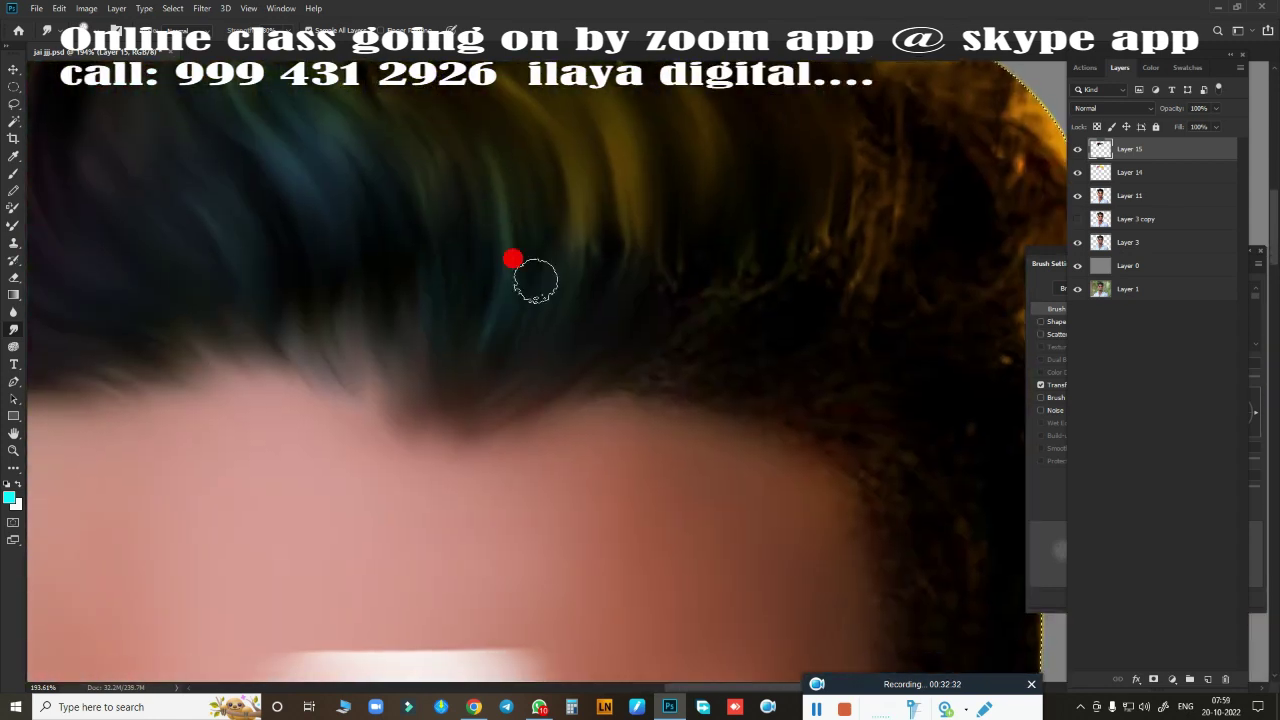
scroll(712, 245, up, 4)
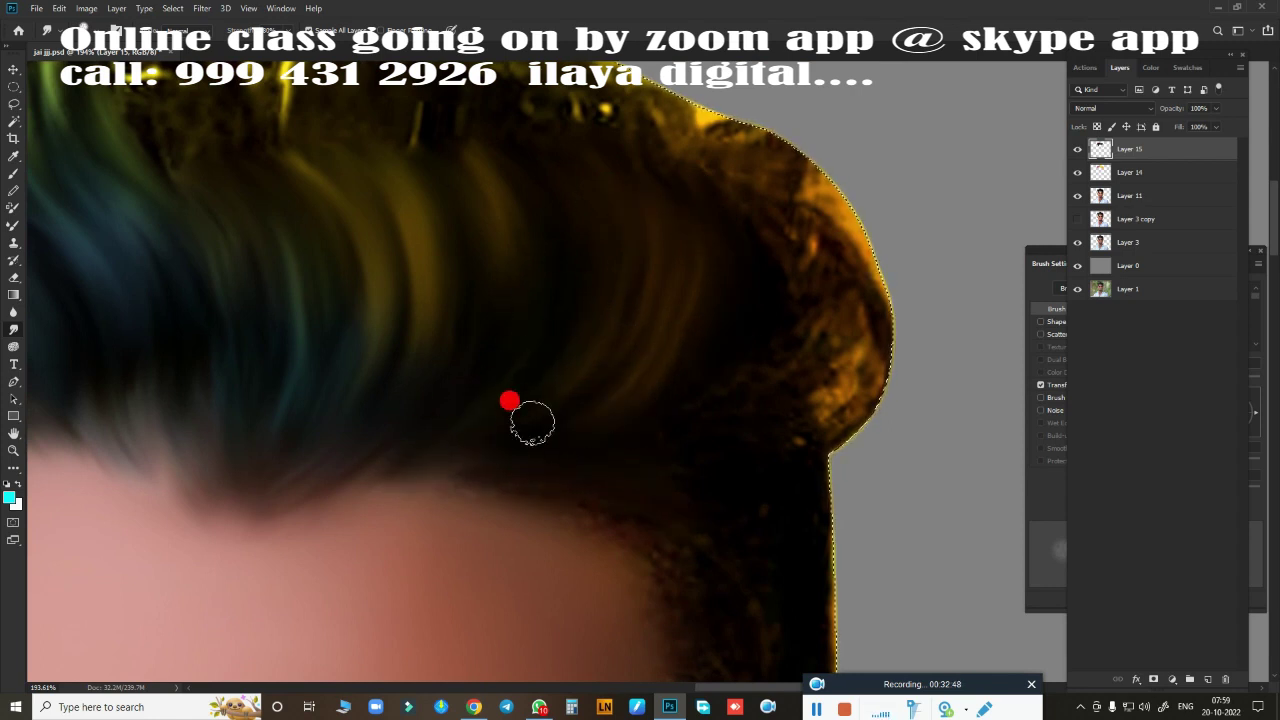
drag(509, 400, 289, 494)
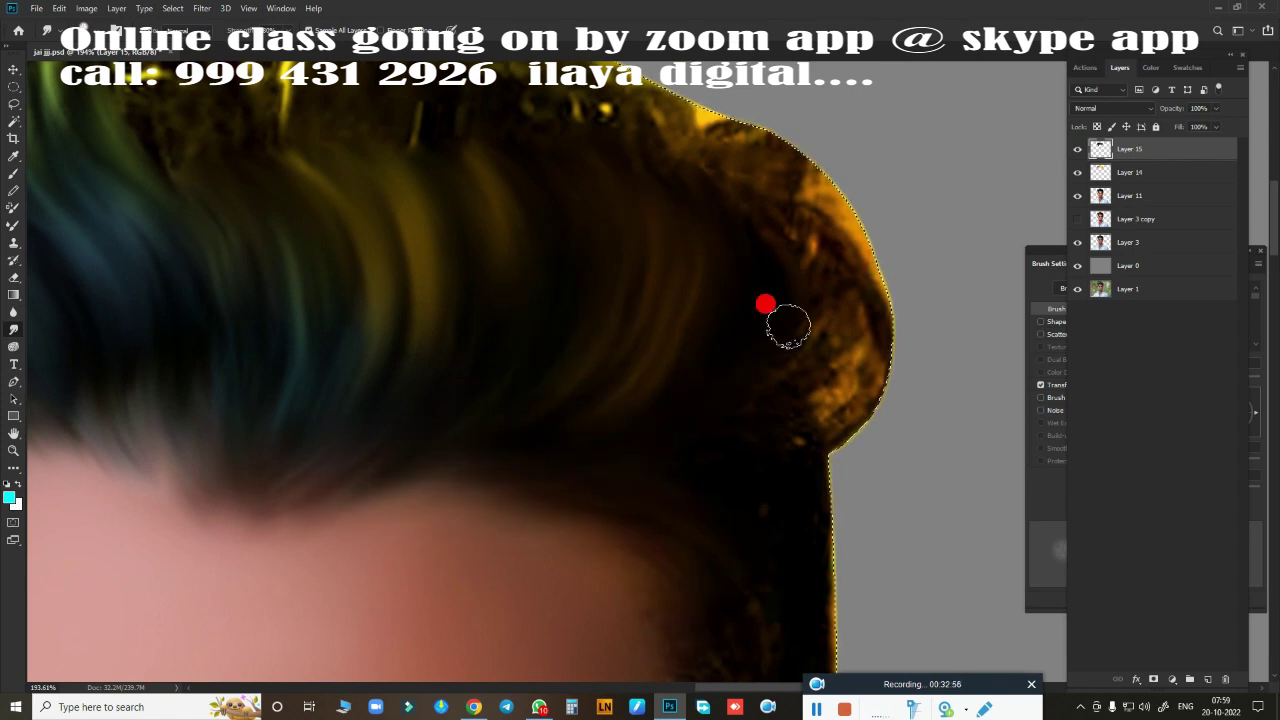
mouse_move(787, 325)
mouse_down()
mouse_move(737, 454)
mouse_move(953, 333)
mouse_up()
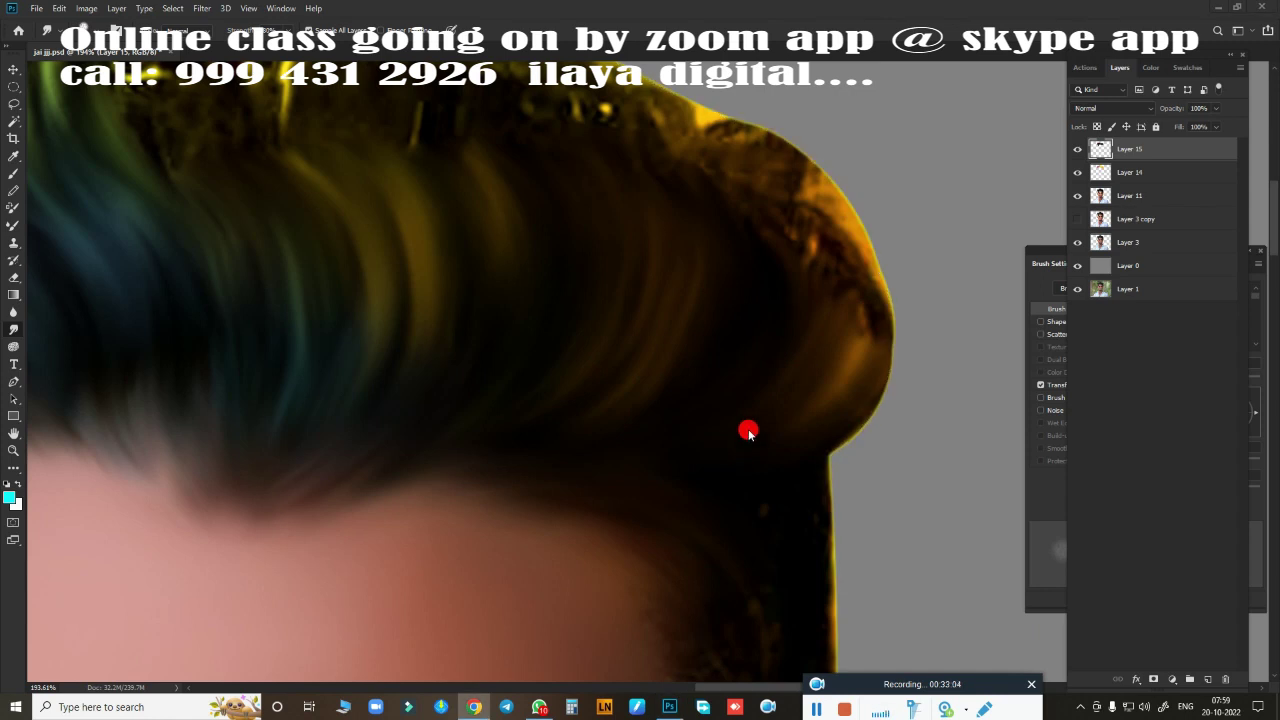
mouse_move(748, 432)
mouse_down()
mouse_move(823, 409)
mouse_move(823, 186)
mouse_move(677, 77)
mouse_move(673, 93)
mouse_move(806, 362)
mouse_up()
drag(685, 442, 700, 110)
- Smooth the texture along the top of the hair and the strands flowing up to it
scroll(934, 543, up, 5)
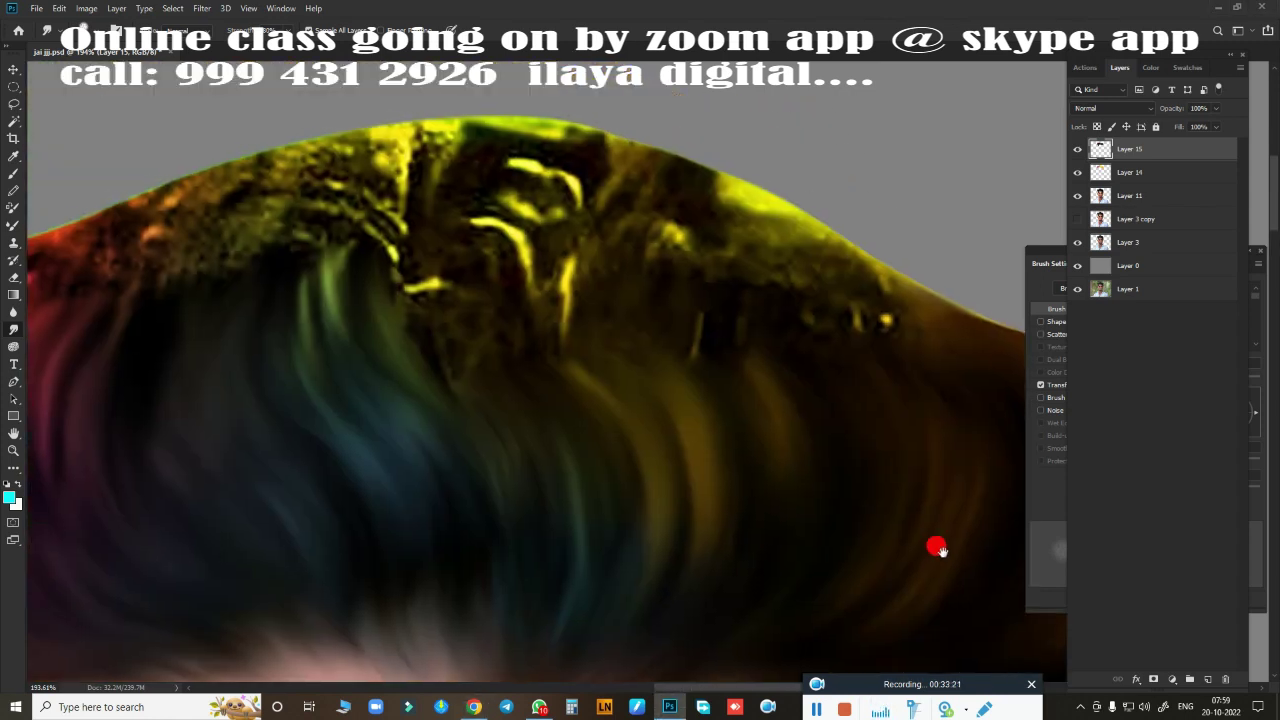
mouse_move(520, 300)
mouse_down()
mouse_move(645, 148)
mouse_move(926, 306)
mouse_move(806, 214)
mouse_move(763, 294)
mouse_up()
scroll(745, 250, down, 2)
scroll(745, 250, right, 3)
drag(752, 231, 397, 152)
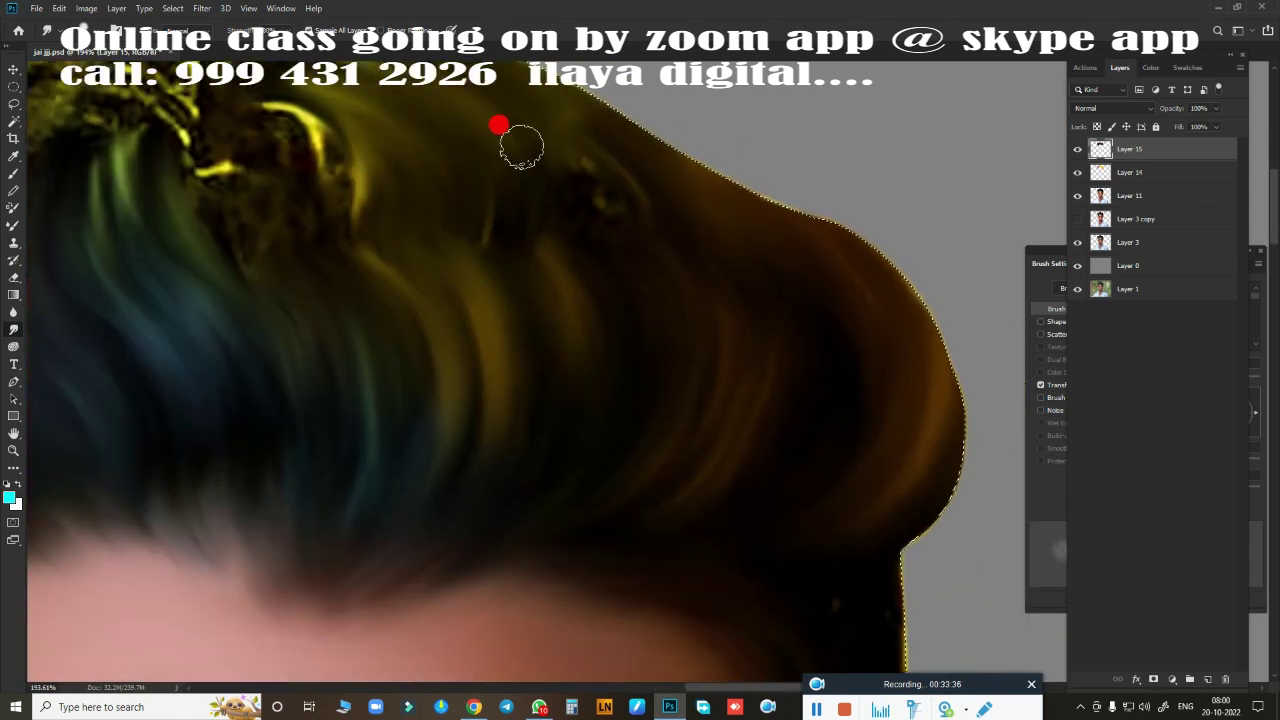
- Smudge the yellow highlight and speckled top hair edge into smooth colour
scroll(663, 206, up, 2)
scroll(557, 91, left, 3)
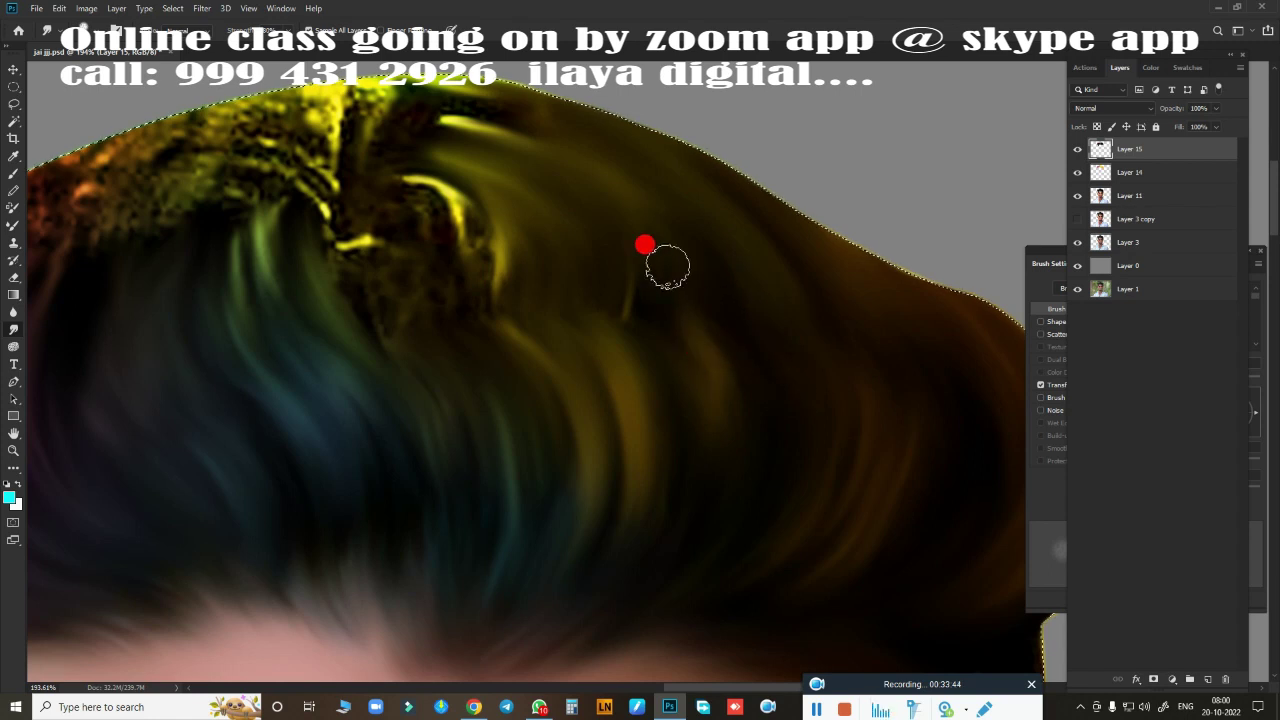
scroll(586, 349, up, 2)
scroll(586, 349, left, 3)
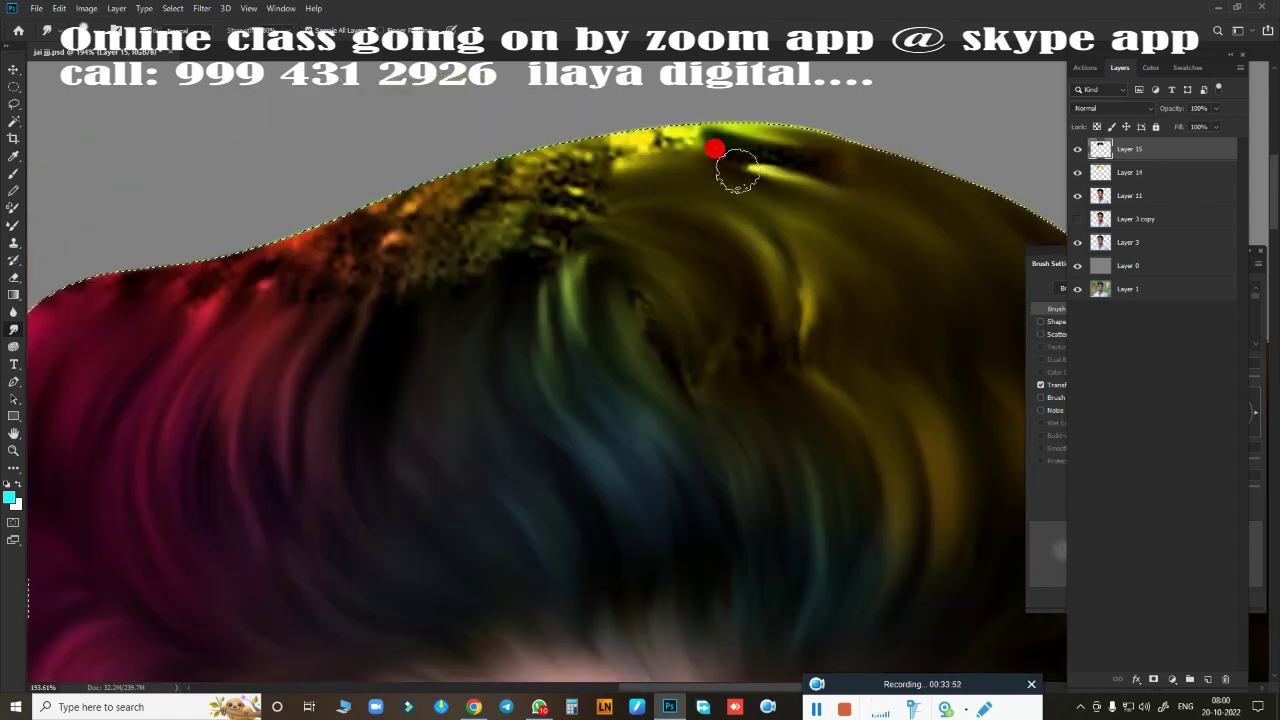
mouse_move(737, 172)
mouse_down()
mouse_move(588, 141)
mouse_move(723, 151)
mouse_move(686, 206)
mouse_move(480, 208)
mouse_move(620, 220)
mouse_move(649, 371)
mouse_move(577, 231)
mouse_up()
scroll(500, 300, left, 3)
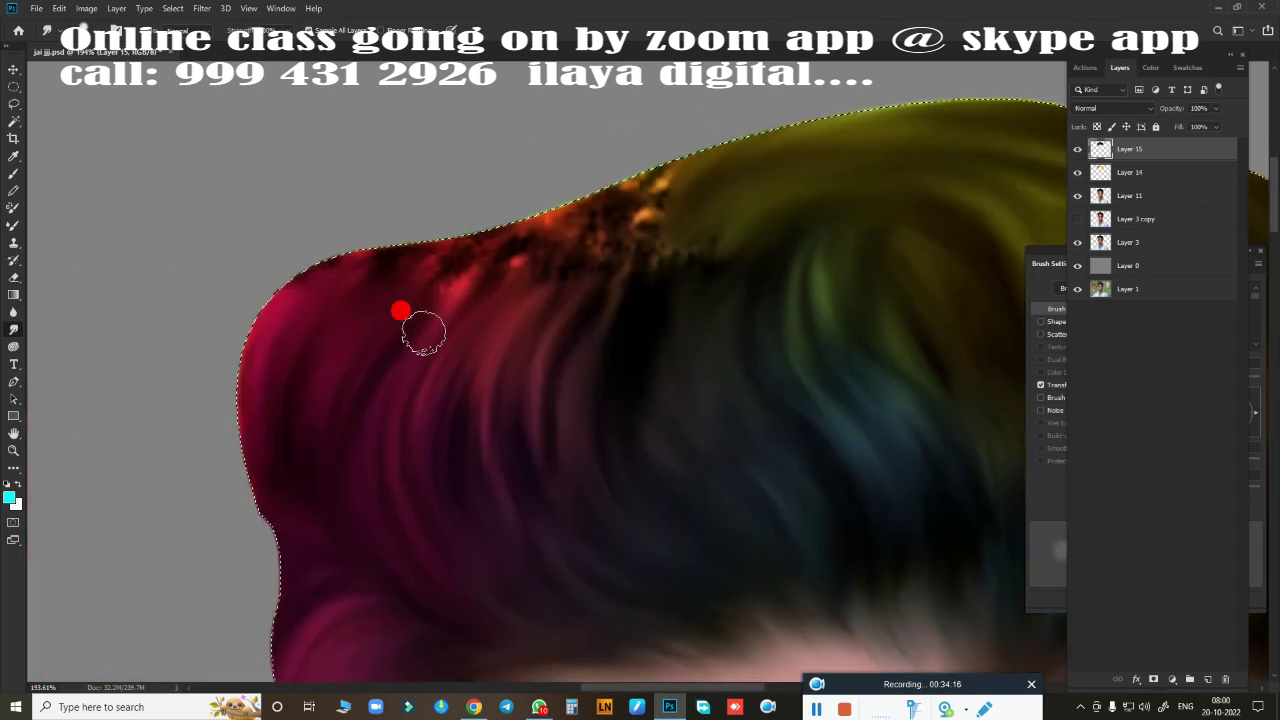
mouse_move(422, 333)
mouse_down()
mouse_move(500, 228)
mouse_move(600, 257)
mouse_move(700, 309)
mouse_move(571, 221)
mouse_move(551, 223)
mouse_move(746, 183)
mouse_move(660, 509)
mouse_move(560, 380)
mouse_up()
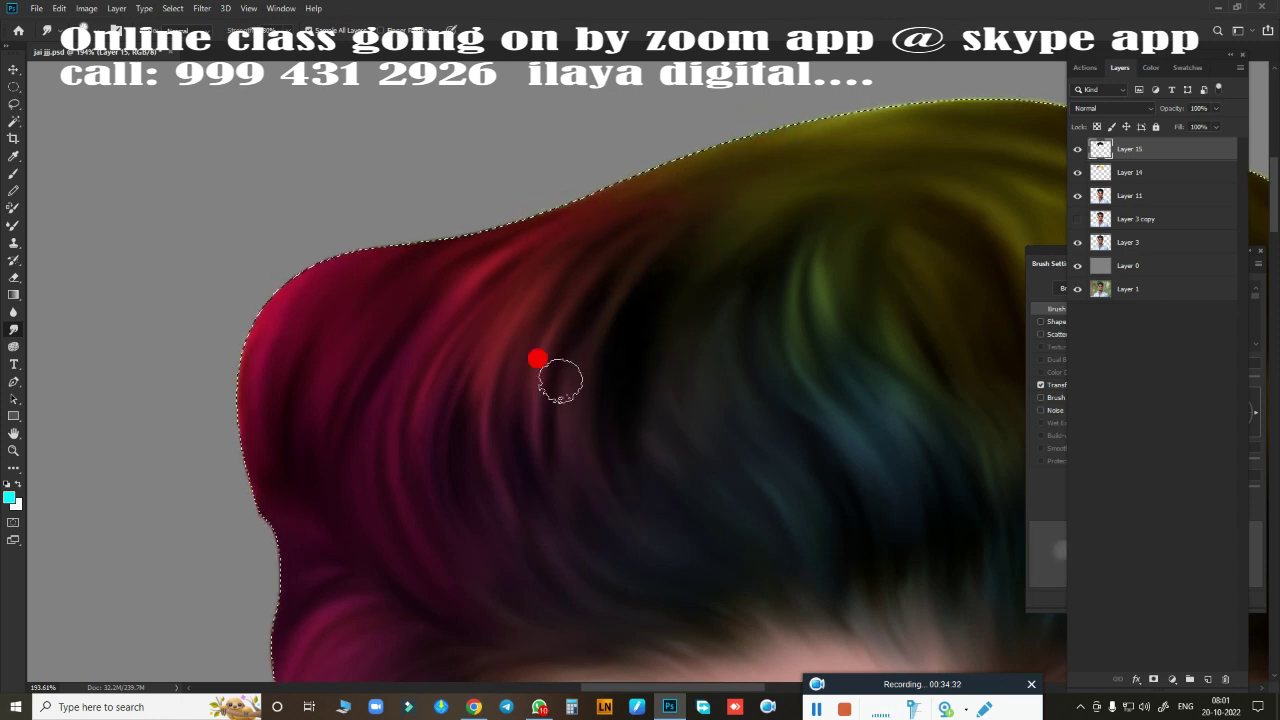
scroll(674, 494, down, 5)
- Pan and zoom over the right forehead, nose and eyes, then zoom out to the full portrait
scroll(605, 360, up, 4)
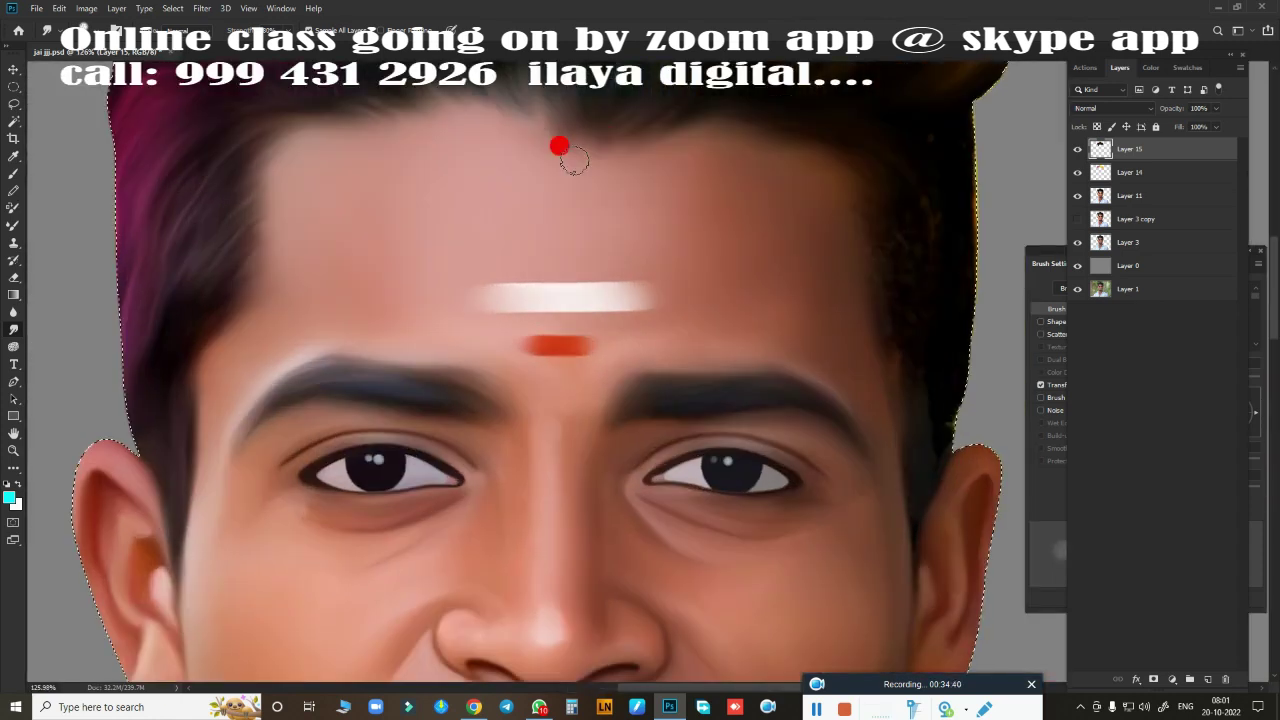
drag(788, 342, 528, 477)
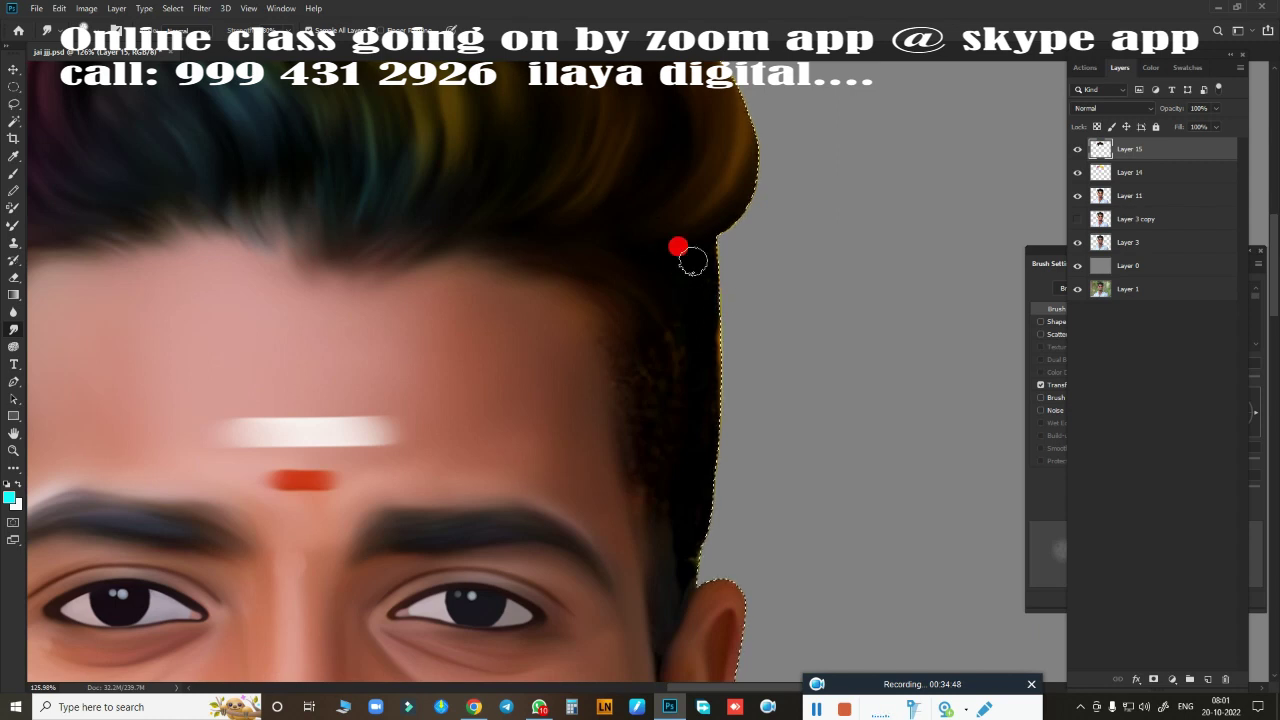
scroll(640, 375, up, 2)
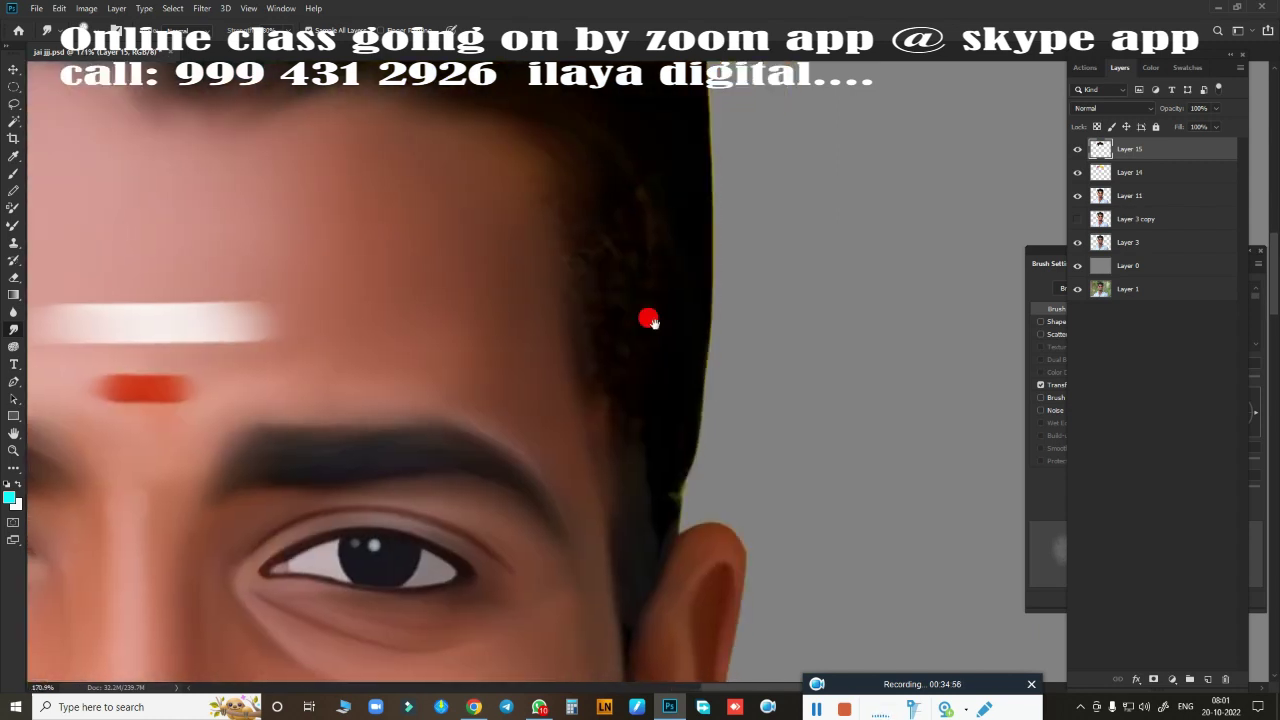
scroll(660, 335, down, 3)
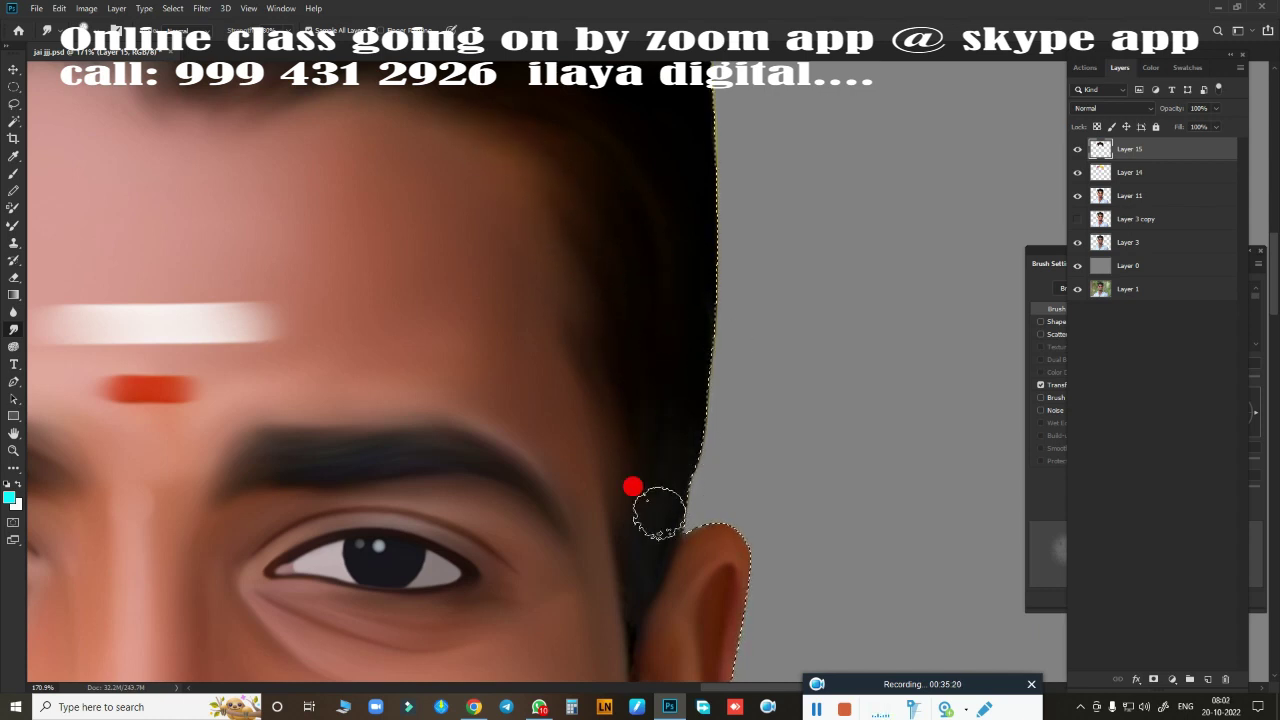
drag(658, 513, 777, 349)
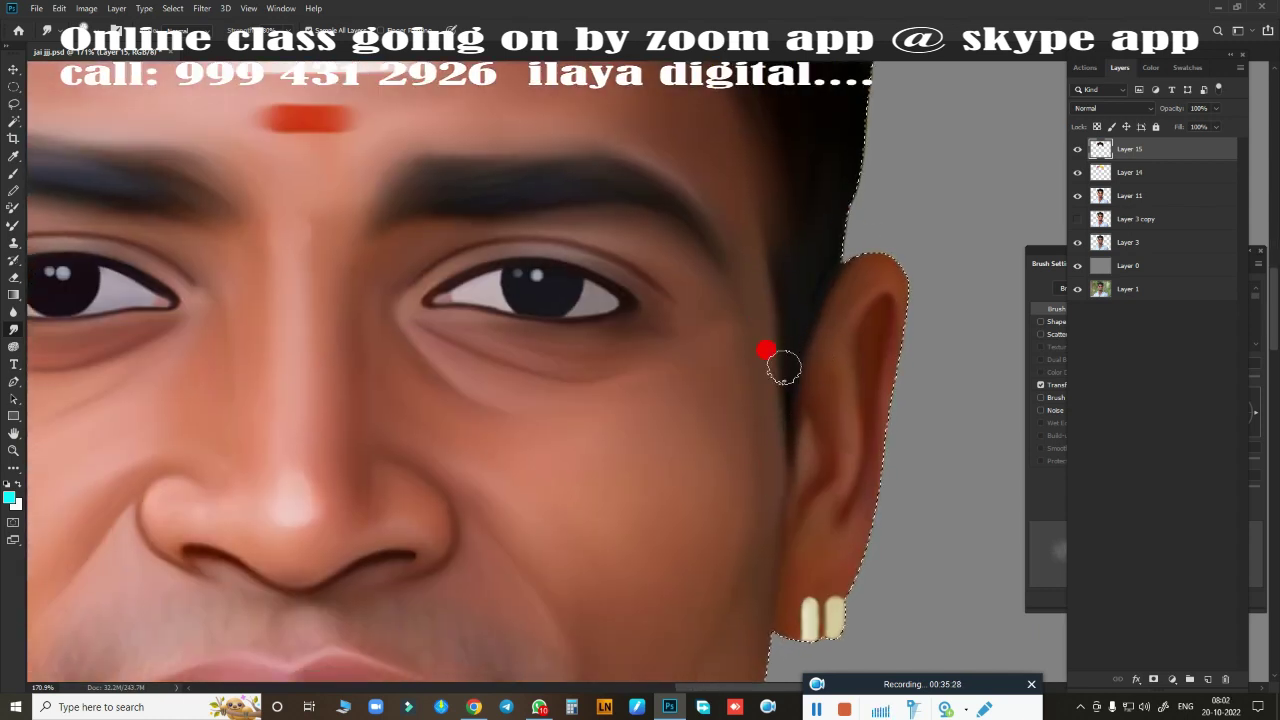
scroll(783, 368, down, 3)
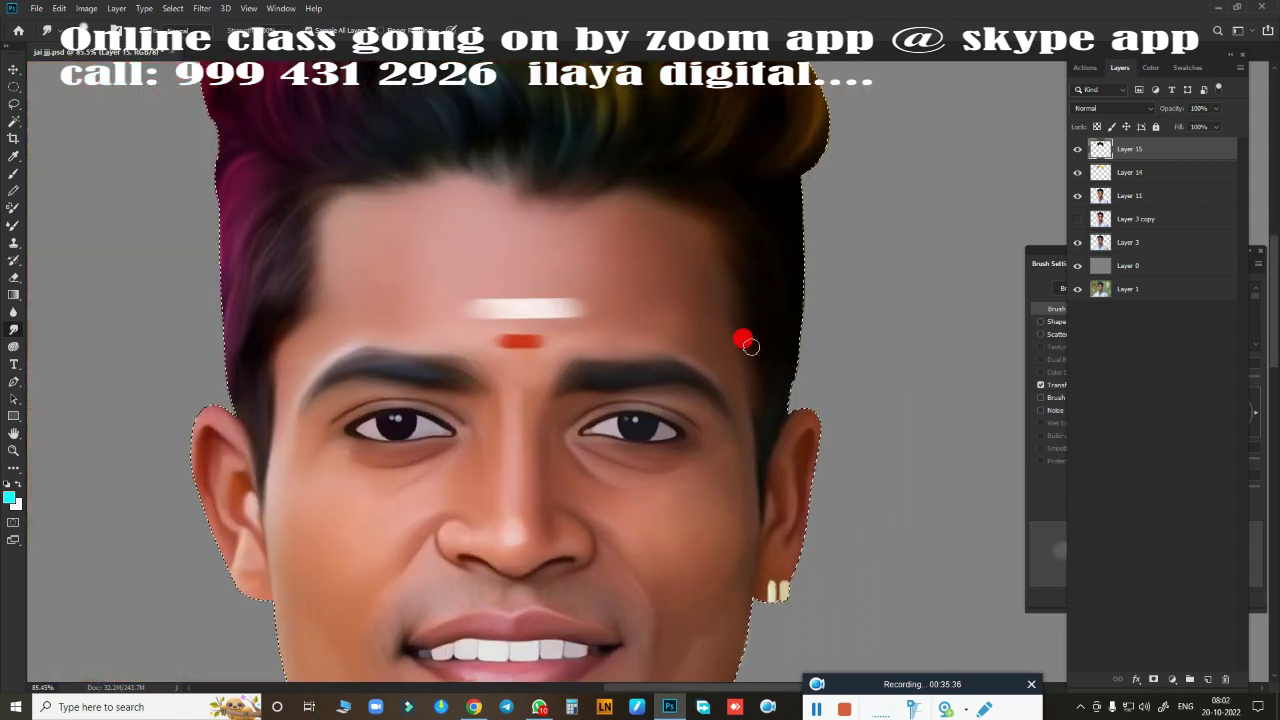
scroll(749, 291, down, 3)
scroll(843, 431, down, 1)
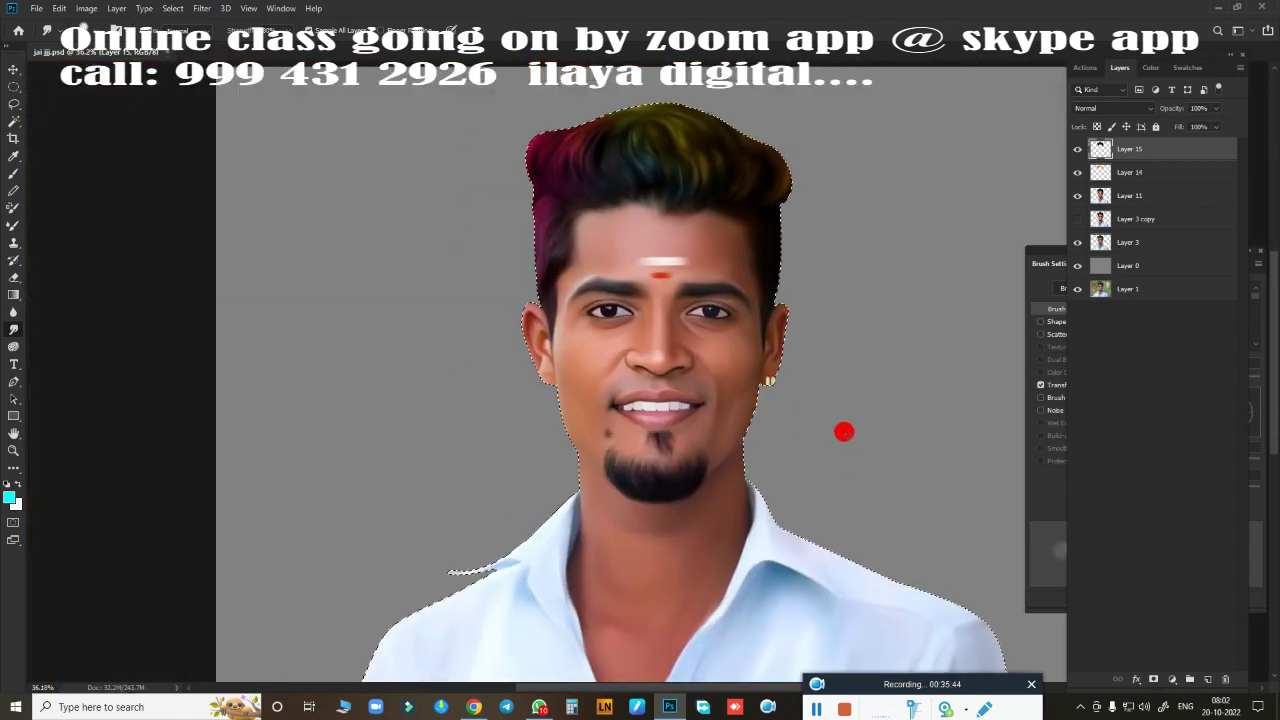
- Try shifting the hair hue toward green, then cancel the change
key(ctrl+u)
mouse_move(1075, 178)
mouse_down()
mouse_move(1017, 193)
mouse_move(1131, 184)
mouse_up()
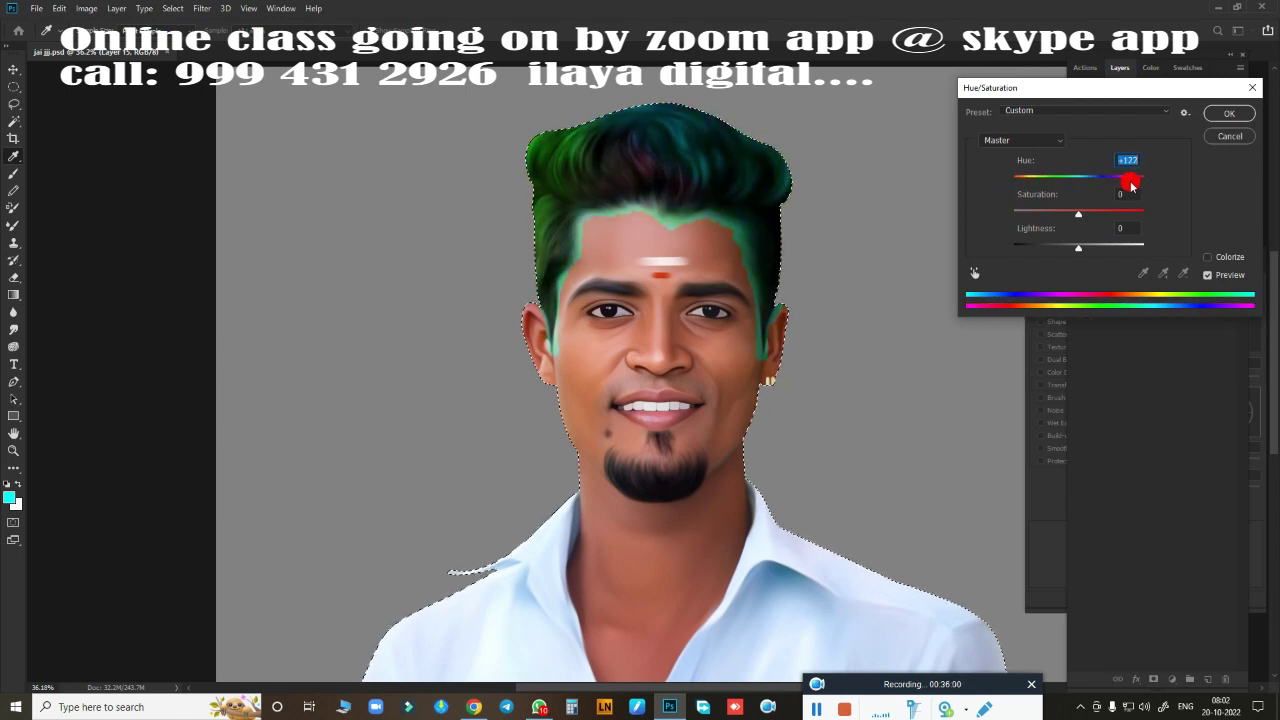
key(Escape)
- Lower the hair saturation to -15 and zoom out
key(ctrl+u)
drag(1078, 210, 1070, 217)
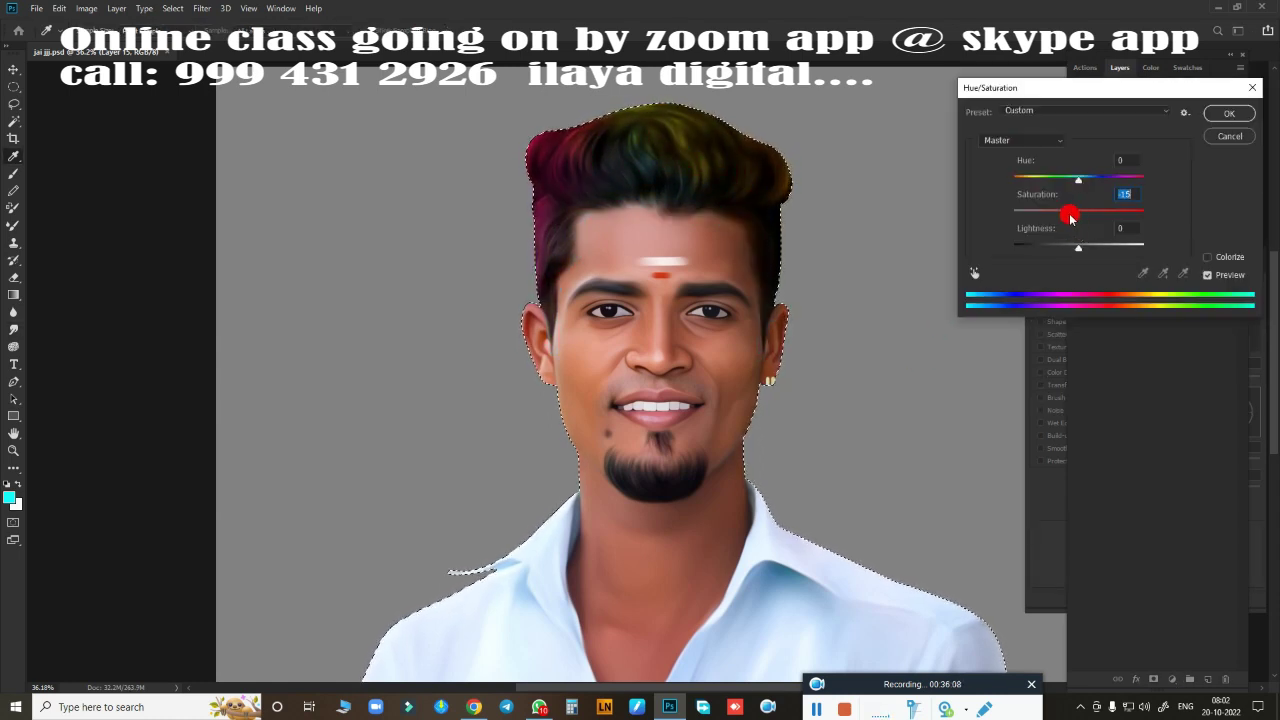
key(Return)
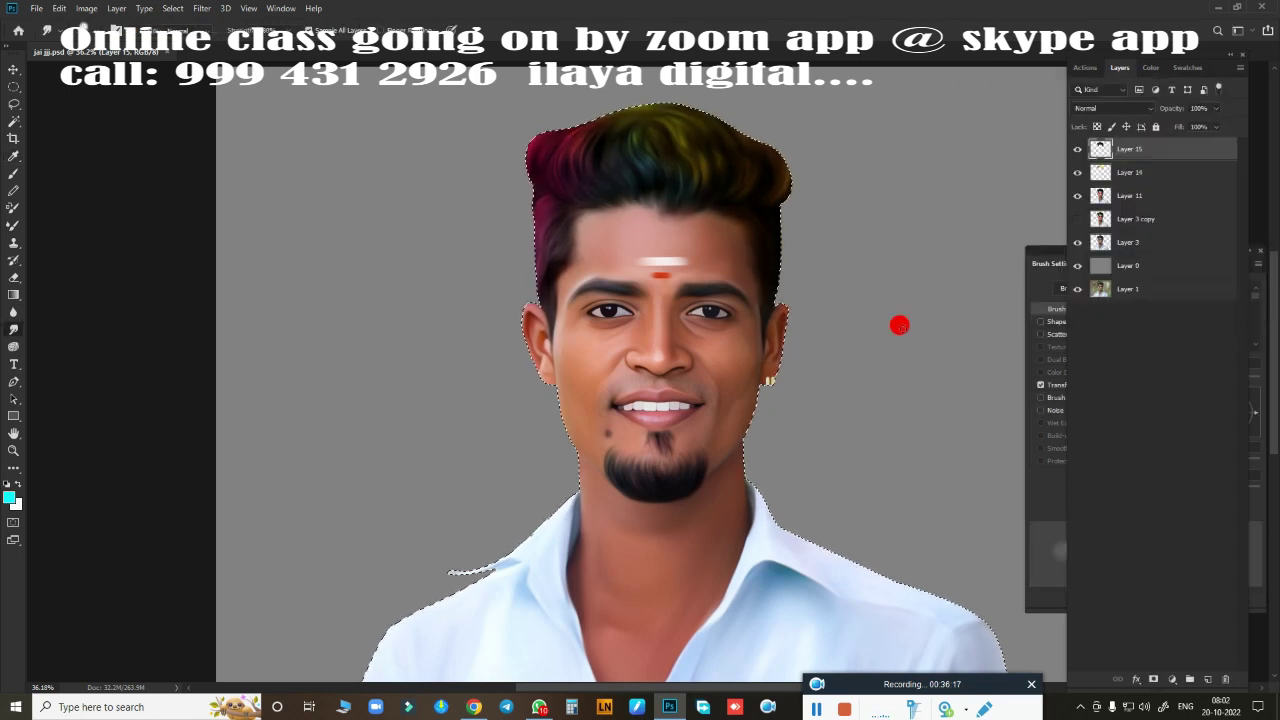
key(ctrl+minus)
ctrl+click(1170, 217)
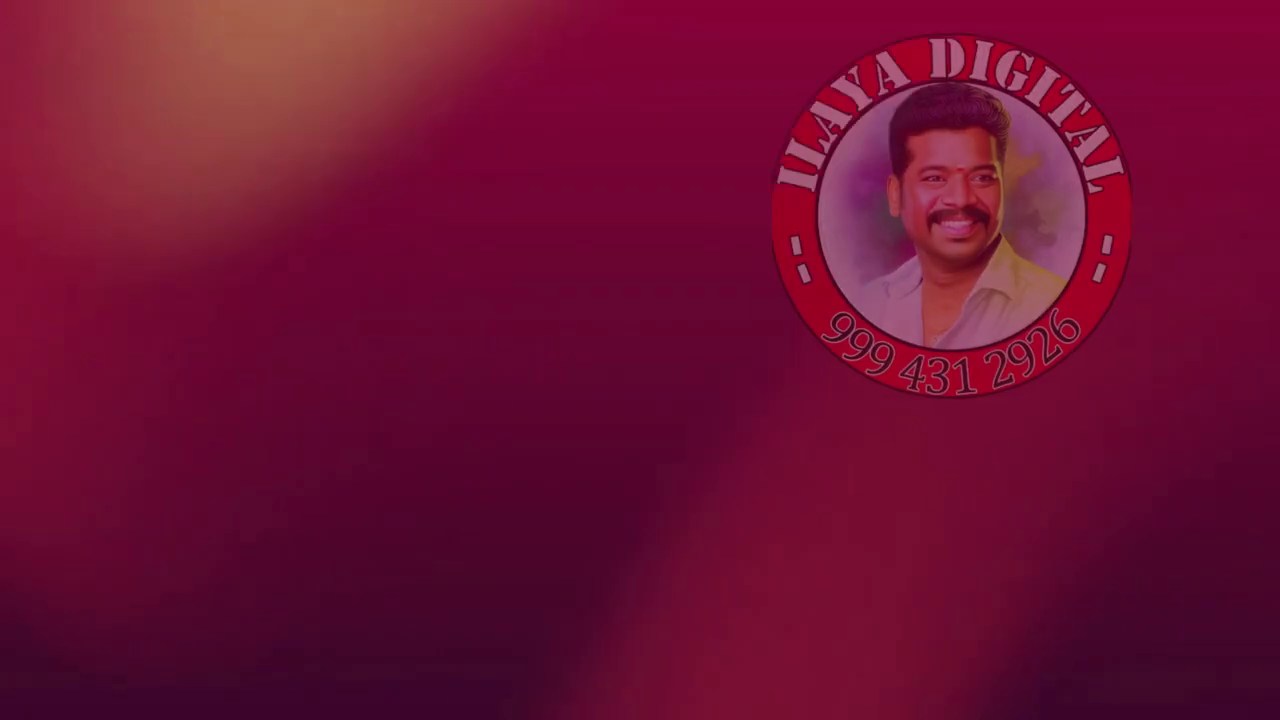